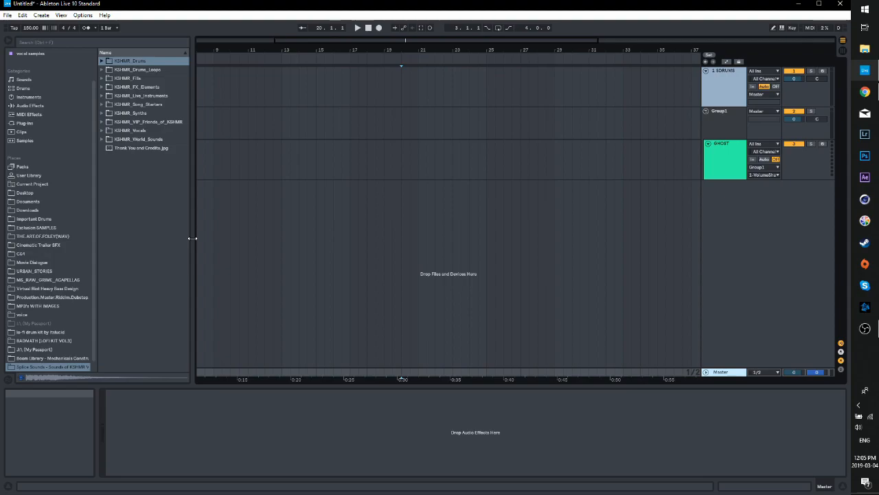
# Examine the list of plug-ins and the songs in the MP3's WITH IMAGES folder
pyautogui.moveTo(193, 237); pyautogui.dragTo(187, 239)
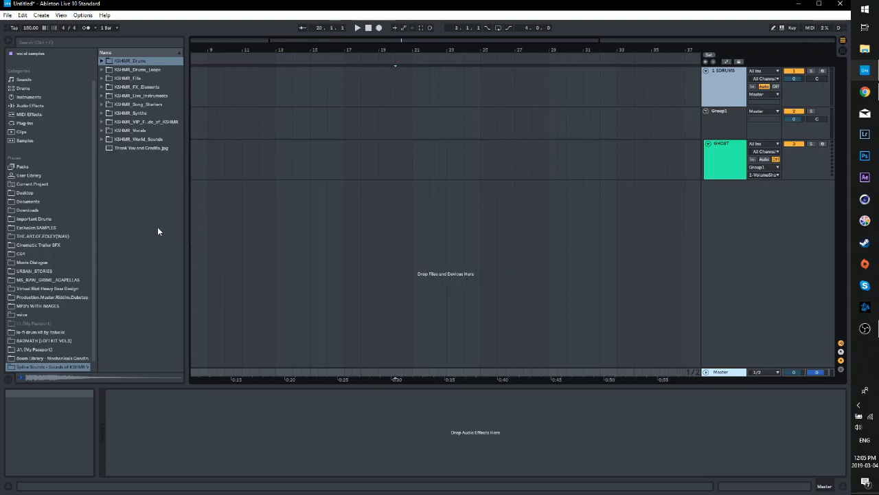
pyautogui.click(25, 123)
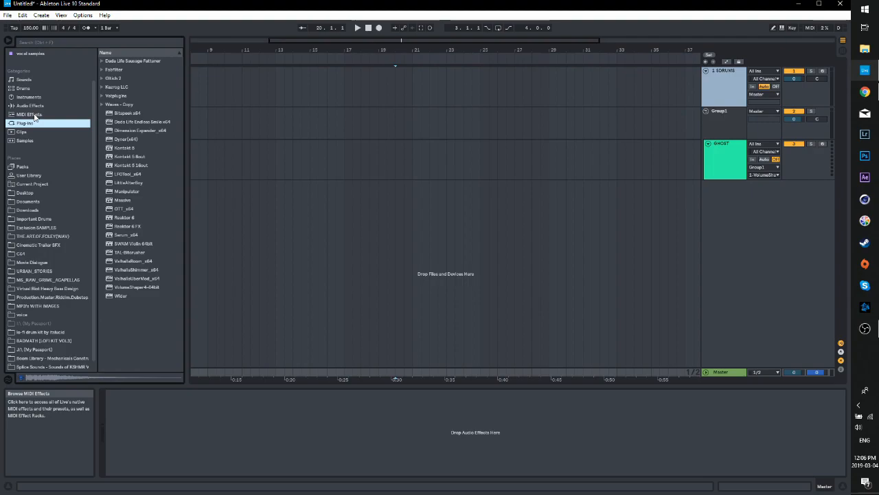
pyautogui.scroll(-1, 67, 310)
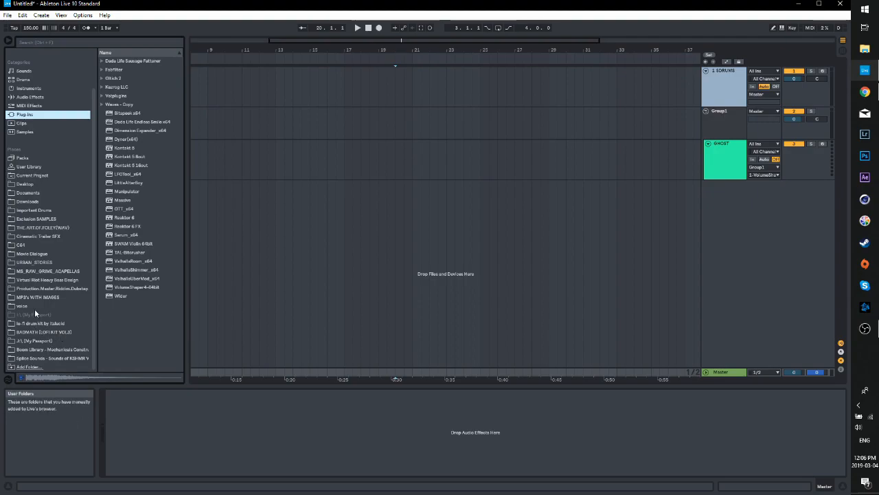
pyautogui.click(52, 300)
pyautogui.moveTo(184, 303); pyautogui.dragTo(231, 302)
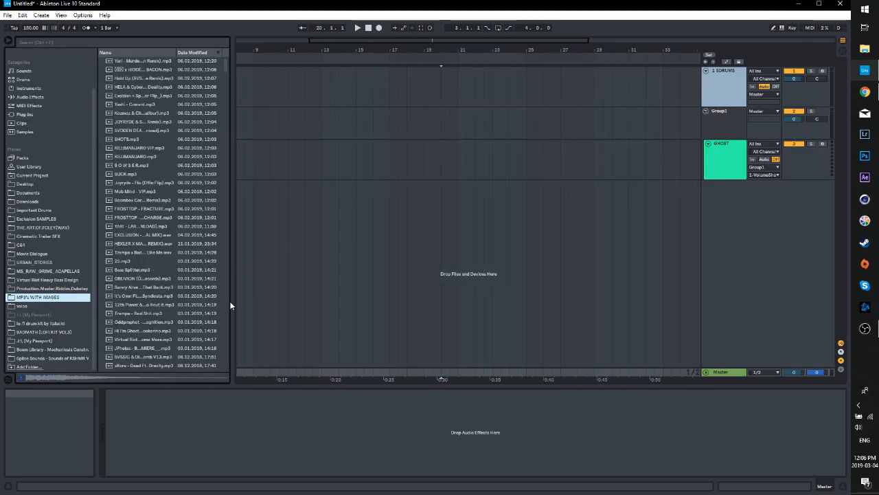
pyautogui.moveTo(226, 64); pyautogui.dragTo(242, 81)
pyautogui.click(234, 83)
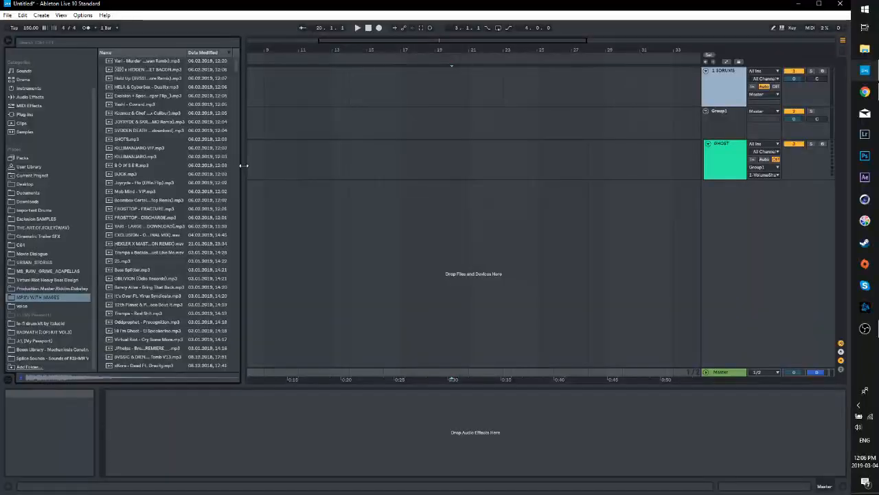
pyautogui.moveTo(244, 165); pyautogui.dragTo(235, 170)
# Insert an eight-bar MIDI clip at bar 25 on the SDRUMS track and set its note grid to 1/8
pyautogui.click(708, 95)
pyautogui.moveTo(439, 39); pyautogui.dragTo(448, 43)
pyautogui.moveTo(404, 87); pyautogui.dragTo(540, 90)
pyautogui.hotkey('ctrl', 'shift', 'm')
pyautogui.rightClick(387, 232)
pyautogui.click(406, 387)
pyautogui.scroll(-4, 363, 416)
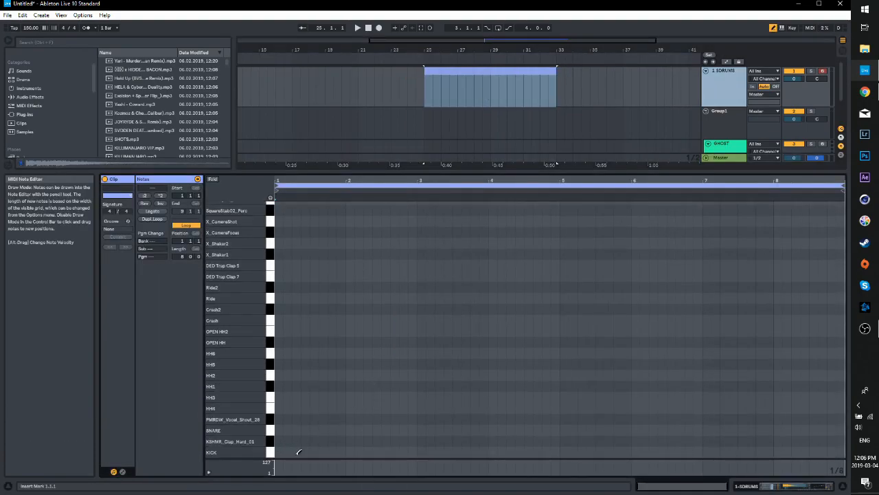
# Write a one-bar beat with kicks on beats 1 and 3 and a clap and snare on beat 3
pyautogui.click(279, 452)
pyautogui.click(315, 440)
pyautogui.click(315, 430)
pyautogui.rightClick(342, 444)
pyautogui.click(353, 439)
# Duplicate the one-bar kick, clap and snare pattern seven times to fill the eight-bar clip
pyautogui.moveTo(347, 424); pyautogui.dragTo(275, 455)
pyautogui.hotkey('ctrl', 'd')
pyautogui.hotkey('ctrl', 'd')
pyautogui.hotkey('ctrl', 'd')
pyautogui.hotkey('ctrl', 'd')
pyautogui.hotkey('ctrl', 'd')
pyautogui.hotkey('ctrl', 'd')
pyautogui.hotkey('ctrl', 'd')
pyautogui.click(292, 429)
pyautogui.click(321, 452)
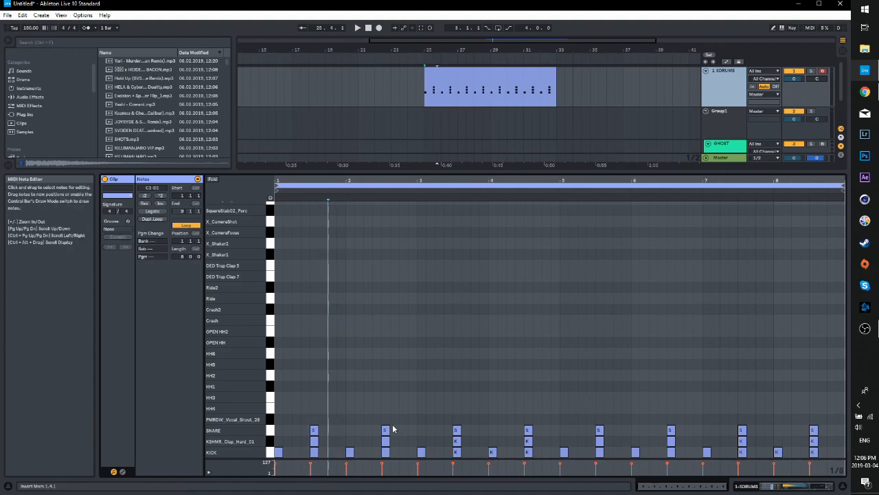
pyautogui.hotkey('ctrl', 'a')
pyautogui.click(356, 387)
# Show the SDRUMS track's devices, reopen the drum clip's notes with Draw Mode on and play it
pyautogui.doubleClick(720, 94)
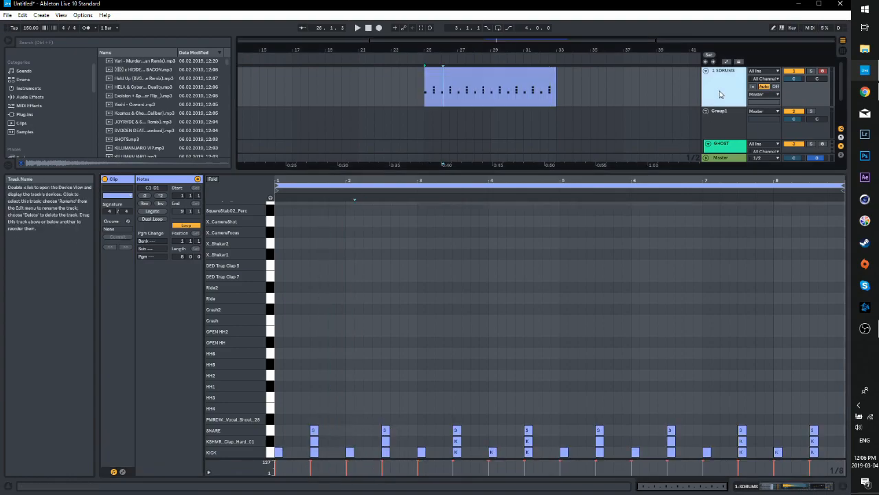
pyautogui.moveTo(482, 39); pyautogui.dragTo(482, 41)
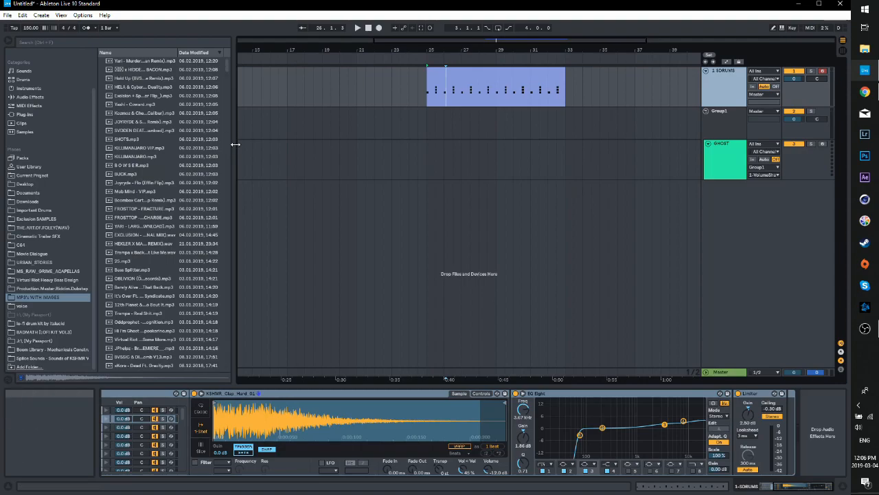
pyautogui.moveTo(236, 143); pyautogui.dragTo(205, 142)
pyautogui.moveTo(445, 46); pyautogui.dragTo(445, 53)
pyautogui.doubleClick(445, 71)
pyautogui.press('b')
pyautogui.press('space')
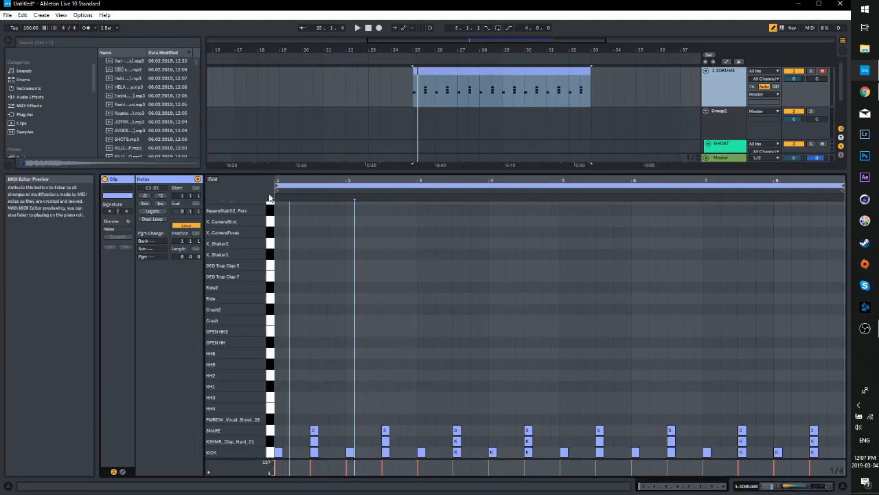
# Search the Splice KSHMR folder for "hat" and audition samples in the open hi-hats folder under KSHMR_Cymbals
pyautogui.hotkey('shift', 'Tab')
pyautogui.click(162, 42)
pyautogui.write('hat')
pyautogui.click(84, 358)
pyautogui.moveTo(203, 206); pyautogui.dragTo(261, 206)
pyautogui.click(102, 62)
pyautogui.click(108, 87)
pyautogui.click(113, 104)
pyautogui.click(193, 236)
pyautogui.click(192, 244)
pyautogui.click(772, 485)
pyautogui.click(184, 252)
pyautogui.click(184, 270)
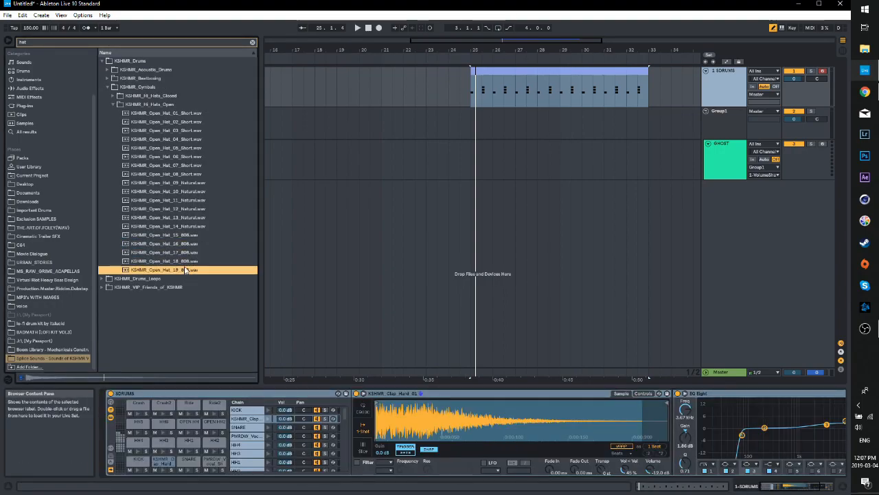
# Draw quarter-note OPEN HH hits from beat 3 of bar 1 to the end of the drum clip
pyautogui.hotkey('shift', 'Tab')
pyautogui.moveTo(300, 341); pyautogui.dragTo(838, 341)
pyautogui.click(302, 343)
pyautogui.press('b')
# Set the tempo to 140 BPM, play the beat and clear the browser's "hat" search
pyautogui.moveTo(31, 28); pyautogui.dragTo(30, 36)
pyautogui.press('space')
pyautogui.press('space')
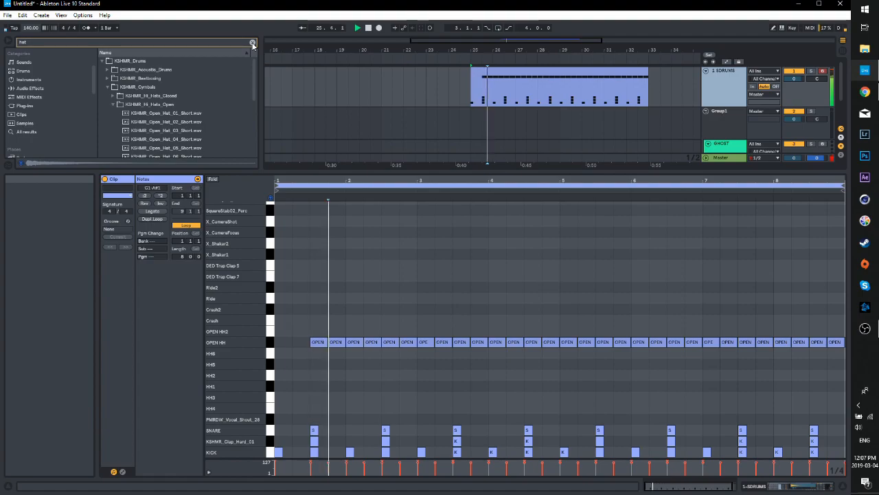
pyautogui.click(252, 44)
pyautogui.hotkey('shift', 'Tab')
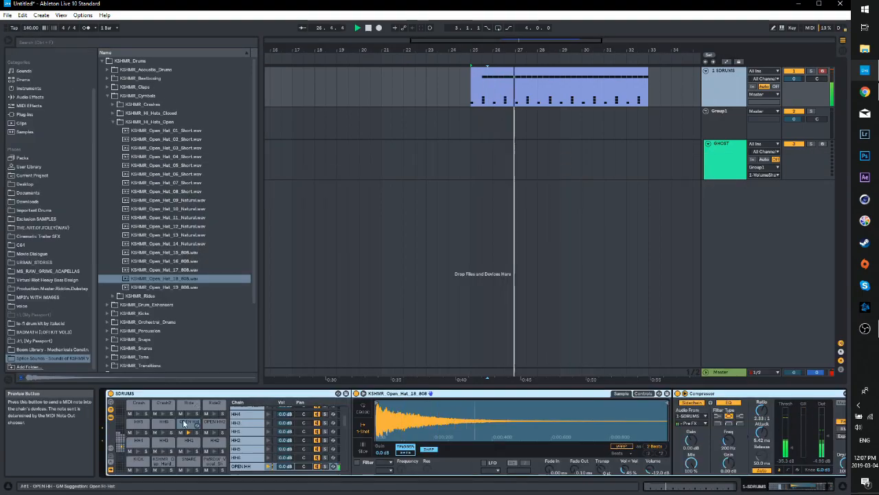
pyautogui.click(811, 486)
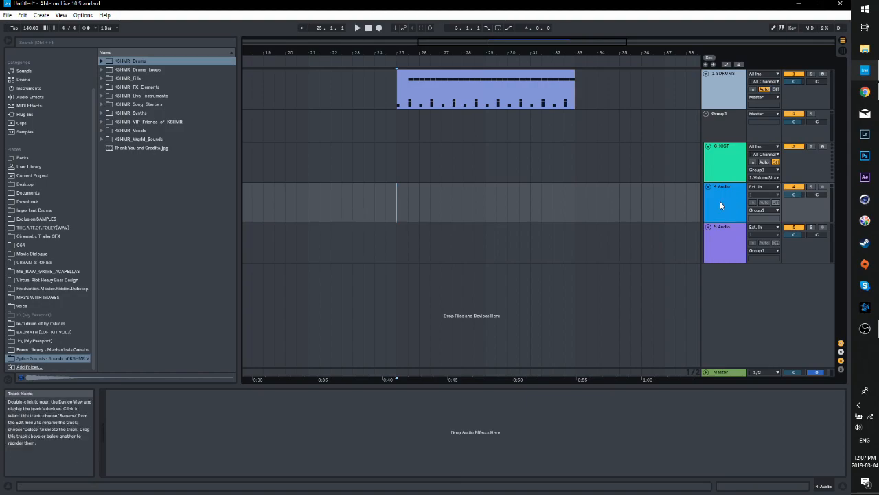
# Copy the SDRUMS clip onto the GHOST track at bar 25 and delete the open hi-hat notes from the copy
pyautogui.click(505, 104)
pyautogui.hotkey('ctrl', 'c')
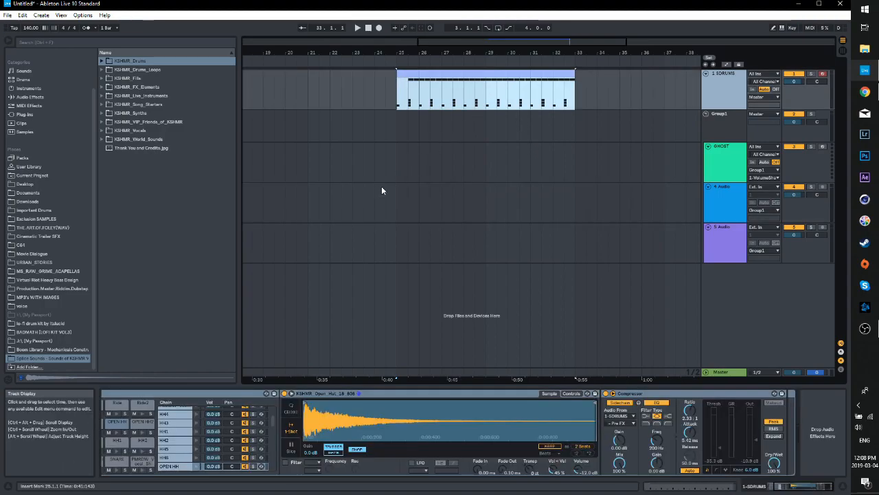
pyautogui.click(400, 169)
pyautogui.hotkey('ctrl', 'v')
pyautogui.doubleClick(448, 158)
pyautogui.moveTo(256, 327); pyautogui.dragTo(816, 274)
pyautogui.press('Delete')
# Inspect the devices on the GHOST track and the VolumeShaper and FabFilter effects on Group1
pyautogui.click(720, 131)
pyautogui.click(720, 133)
pyautogui.click(714, 176)
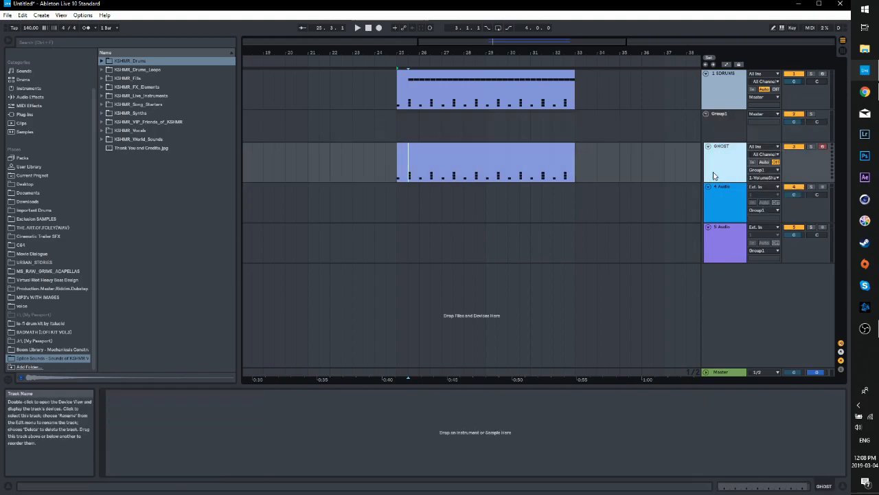
pyautogui.click(715, 132)
pyautogui.click(190, 417)
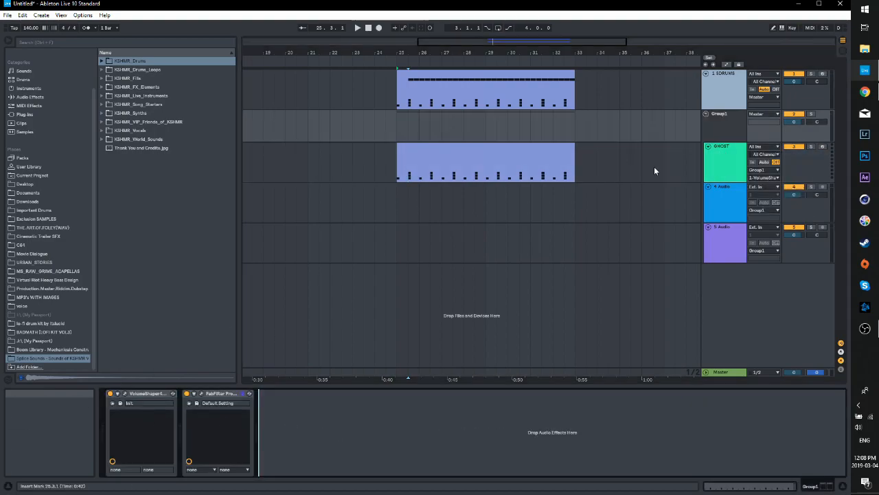
pyautogui.click(715, 119)
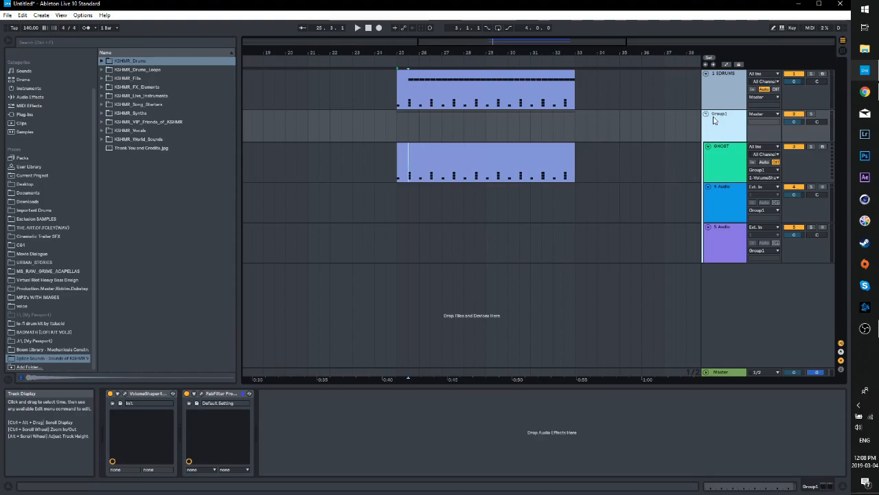
# Insert a new audio track below the 5 Audio track, outside Group1
pyautogui.click(721, 205)
pyautogui.moveTo(238, 196); pyautogui.dragTo(194, 194)
pyautogui.rightClick(729, 281)
pyautogui.click(737, 286)
pyautogui.click(733, 270)
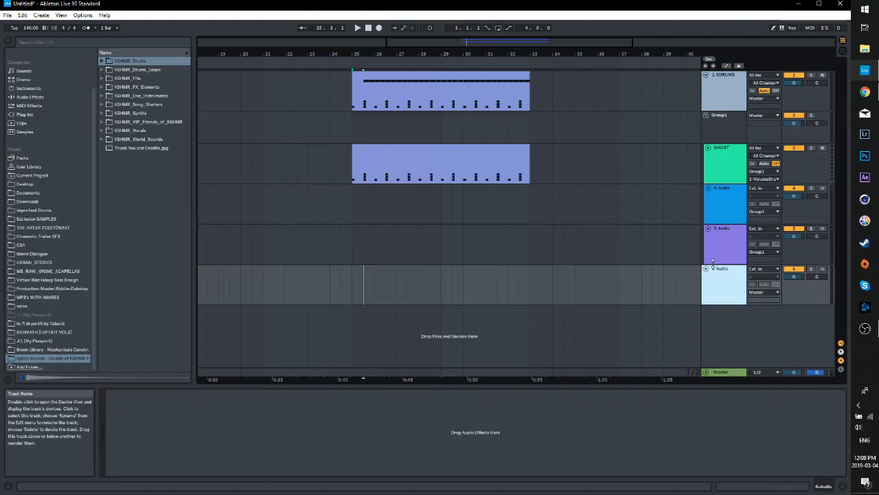
# Move the SDRUMS and GHOST clips together eight bars later so they start at bar 33
pyautogui.moveTo(369, 54)
pyautogui.mouseDown()
pyautogui.moveTo(399, 65)
pyautogui.moveTo(447, 55)
pyautogui.moveTo(436, 64)
pyautogui.mouseUp()
pyautogui.click(368, 205)
pyautogui.click(381, 206)
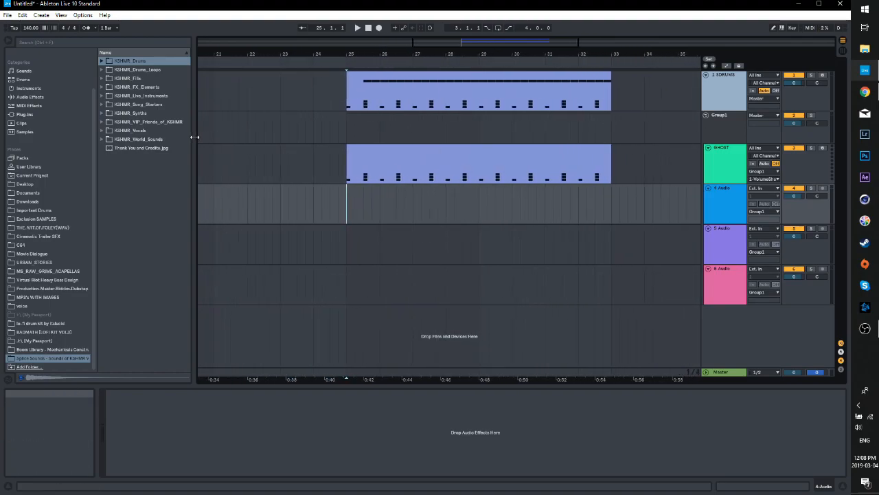
pyautogui.moveTo(195, 137); pyautogui.dragTo(207, 137)
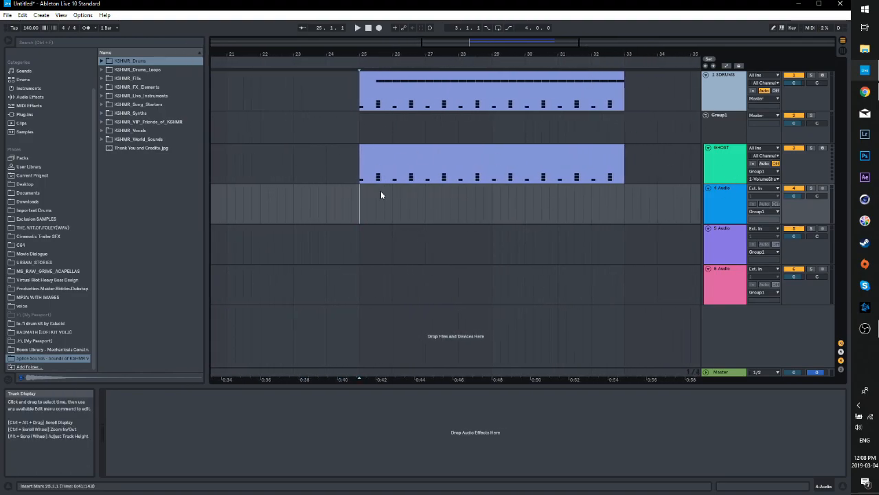
pyautogui.moveTo(208, 223); pyautogui.dragTo(228, 218)
pyautogui.moveTo(530, 54); pyautogui.dragTo(480, 48)
pyautogui.moveTo(605, 199); pyautogui.dragTo(393, 101)
pyautogui.moveTo(617, 206); pyautogui.dragTo(396, 98)
pyautogui.moveTo(477, 76); pyautogui.dragTo(513, 74)
pyautogui.doubleClick(583, 44)
# Play the moved clips from bar 33 and select the 4 Audio track
pyautogui.press('space')
pyautogui.moveTo(604, 43); pyautogui.dragTo(603, 49)
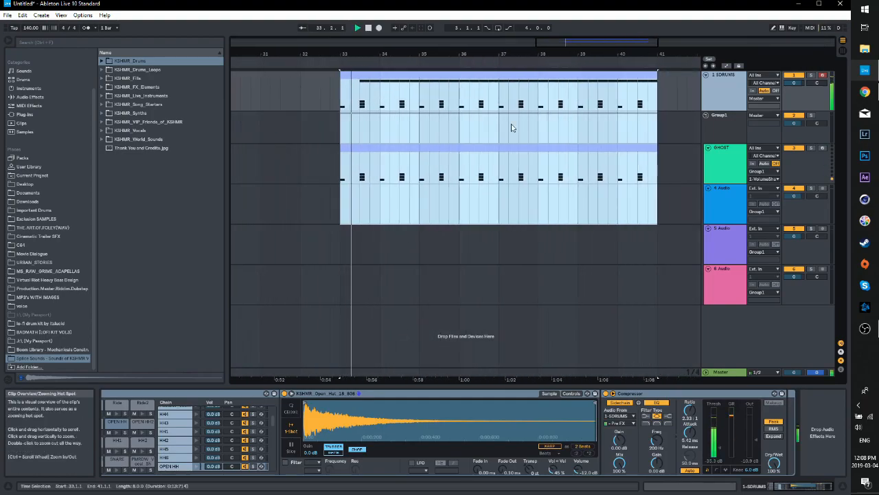
pyautogui.click(341, 204)
pyautogui.click(721, 209)
pyautogui.press('space')
# Place Oddprophet - Precognition.mp3 from the MP3's WITH IMAGES folder on the 4 Audio track at bar 33
pyautogui.click(40, 295)
pyautogui.moveTo(227, 137); pyautogui.dragTo(291, 69)
pyautogui.scroll(-5, 291, 68)
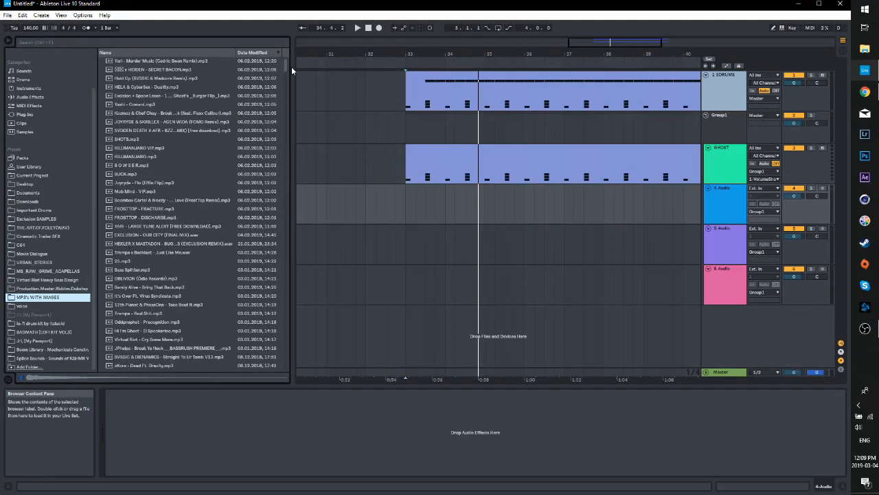
pyautogui.moveTo(158, 150)
pyautogui.mouseDown()
pyautogui.moveTo(434, 216)
pyautogui.moveTo(408, 220)
pyautogui.mouseUp()
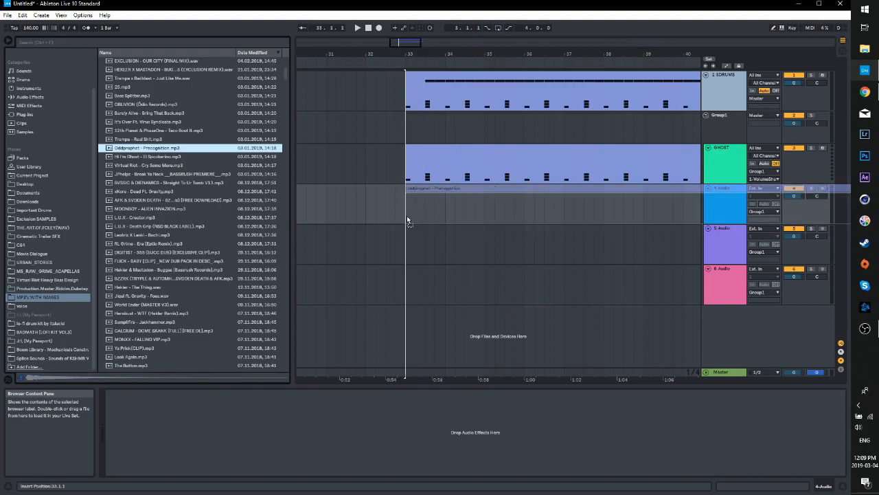
# Open the Precognition clip and reset its warping to a segment tempo of 140 BPM
pyautogui.moveTo(292, 63); pyautogui.dragTo(167, 99)
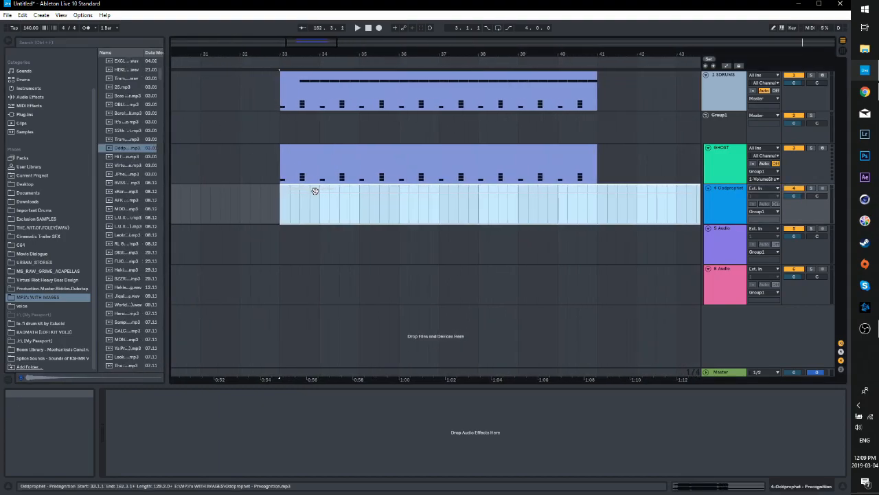
pyautogui.doubleClick(314, 189)
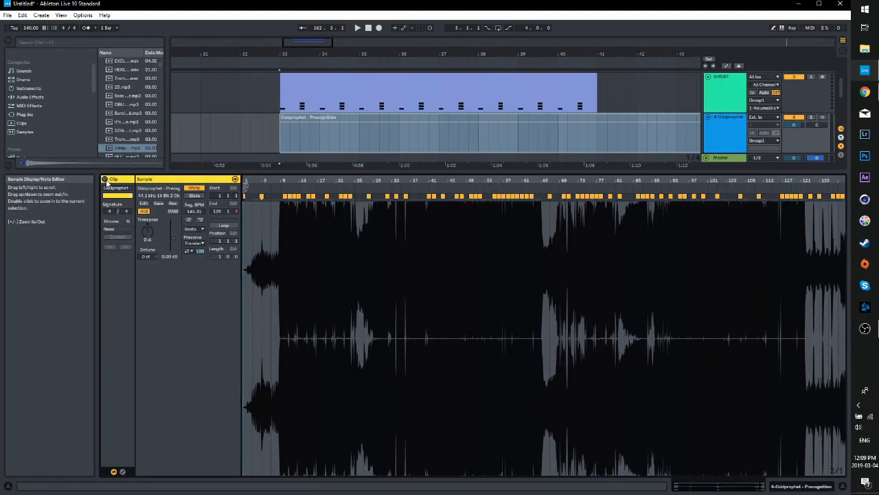
pyautogui.click(194, 188)
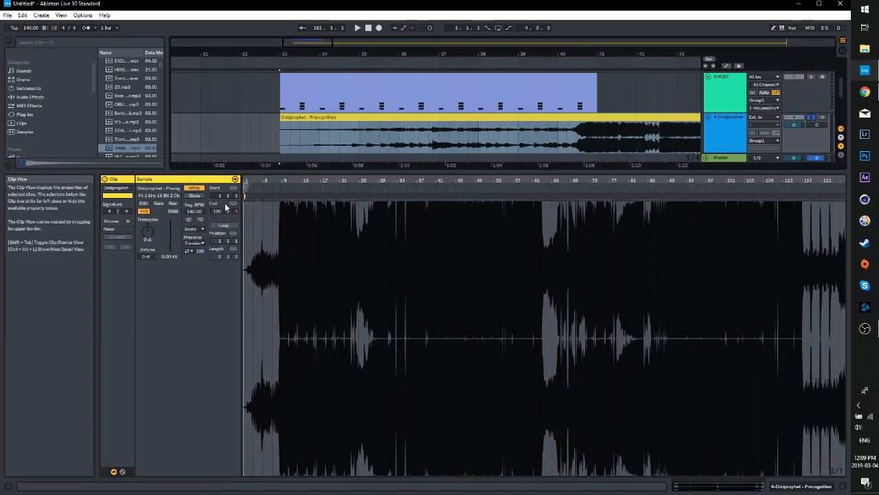
# Lower the Precognition clip's gain to -3.30 dB and trim its region to about bars 32 to 36
pyautogui.moveTo(245, 191); pyautogui.dragTo(399, 191)
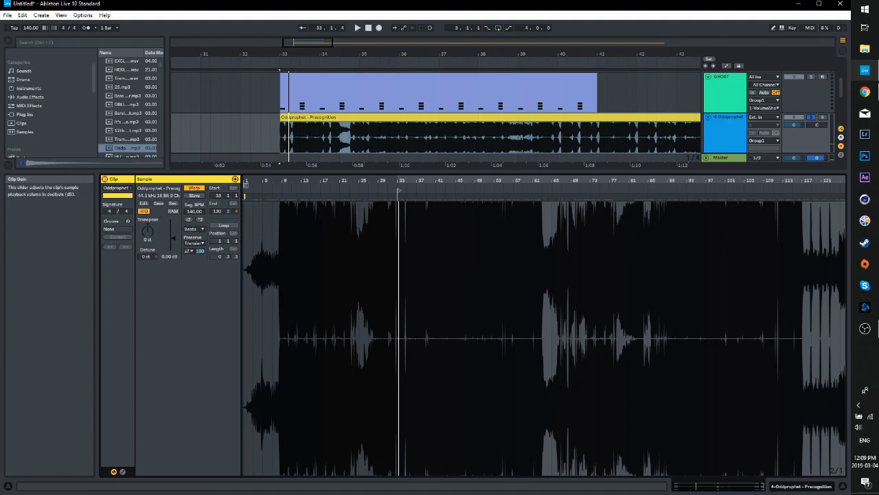
pyautogui.moveTo(168, 256); pyautogui.dragTo(168, 264)
pyautogui.moveTo(827, 181)
pyautogui.mouseDown()
pyautogui.moveTo(827, 165)
pyautogui.moveTo(819, 191)
pyautogui.moveTo(406, 191)
pyautogui.moveTo(373, 268)
pyautogui.moveTo(268, 271)
pyautogui.mouseUp()
pyautogui.press('space')
pyautogui.press('space')
pyautogui.moveTo(479, 191)
pyautogui.mouseDown()
pyautogui.moveTo(428, 191)
pyautogui.moveTo(426, 201)
pyautogui.mouseUp()
pyautogui.click(531, 215)
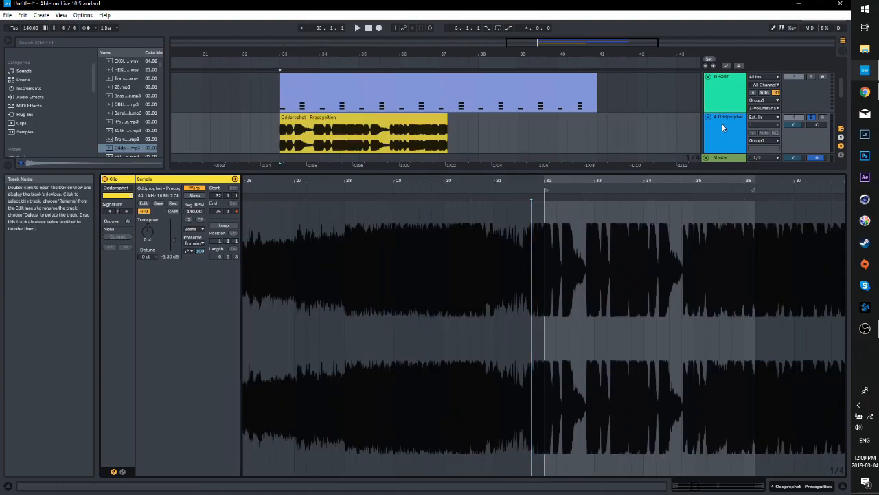
# Narrow the Precognition clip's region to start at 32.2.3 and end at 33.3.3, auditioning the cut
pyautogui.moveTo(526, 55); pyautogui.dragTo(507, 83)
pyautogui.moveTo(698, 487); pyautogui.dragTo(699, 490)
pyautogui.moveTo(677, 190)
pyautogui.mouseDown()
pyautogui.moveTo(438, 190)
pyautogui.moveTo(456, 190)
pyautogui.mouseUp()
pyautogui.moveTo(377, 190); pyautogui.dragTo(403, 191)
pyautogui.moveTo(564, 45); pyautogui.dragTo(538, 43)
pyautogui.press('space')
pyautogui.moveTo(697, 485); pyautogui.dragTo(696, 488)
pyautogui.press('space')
pyautogui.moveTo(525, 190); pyautogui.dragTo(594, 191)
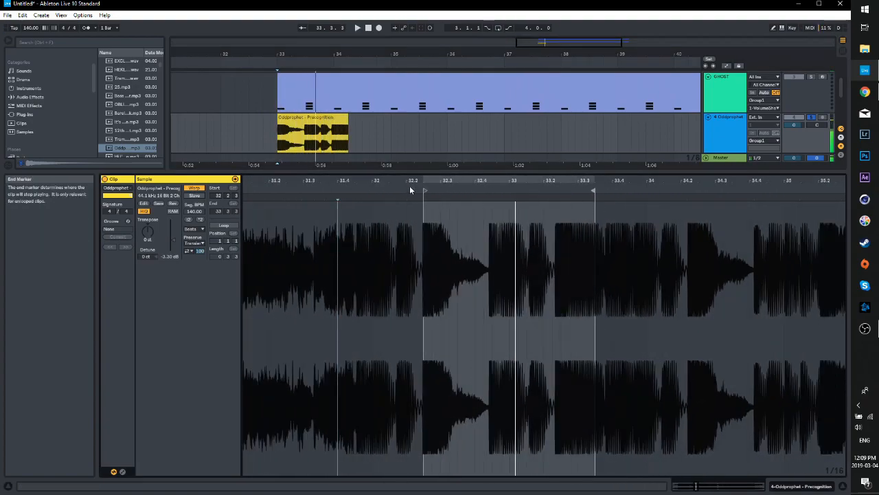
# Isolate one short bass hit by setting the clip's start to 32.1.4 and end to 32.2.3, checking by playback
pyautogui.moveTo(423, 191)
pyautogui.mouseDown()
pyautogui.moveTo(531, 191)
pyautogui.moveTo(530, 215)
pyautogui.mouseUp()
pyautogui.press('space')
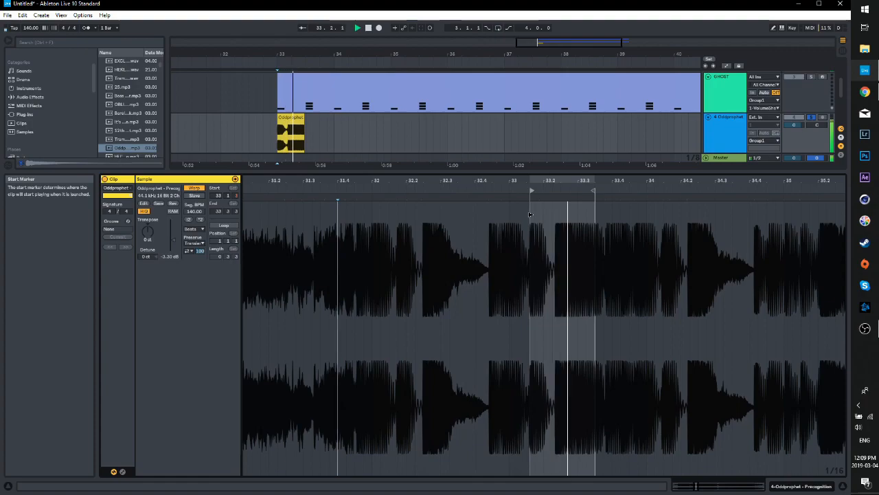
pyautogui.press('space')
pyautogui.moveTo(530, 191)
pyautogui.mouseDown()
pyautogui.moveTo(299, 193)
pyautogui.moveTo(396, 195)
pyautogui.mouseUp()
pyautogui.press('space')
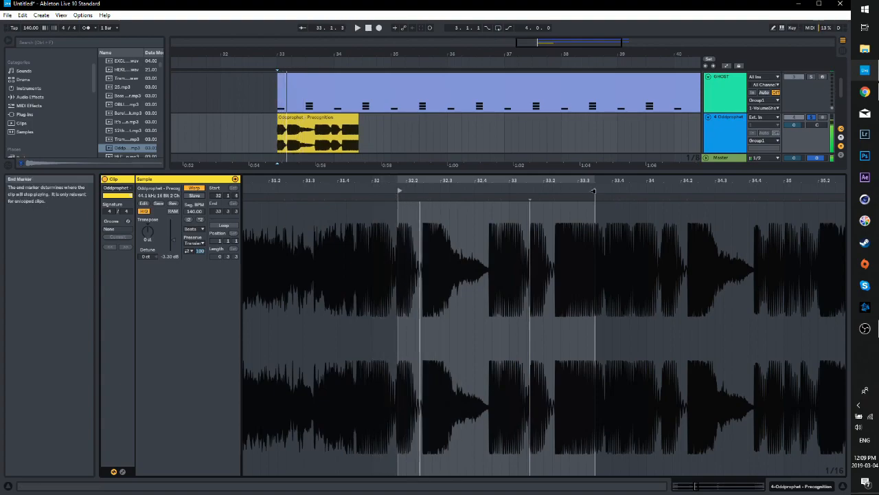
pyautogui.moveTo(594, 192)
pyautogui.mouseDown()
pyautogui.moveTo(420, 209)
pyautogui.moveTo(423, 198)
pyautogui.mouseUp()
pyautogui.click(397, 198)
pyautogui.press('space')
# Move the trimmed bass hit to 34.1.1 on its track, reopen its waveform and play it
pyautogui.doubleClick(725, 117)
pyautogui.moveTo(543, 42); pyautogui.dragTo(520, 48)
pyautogui.moveTo(320, 196); pyautogui.dragTo(408, 210)
pyautogui.doubleClick(398, 197)
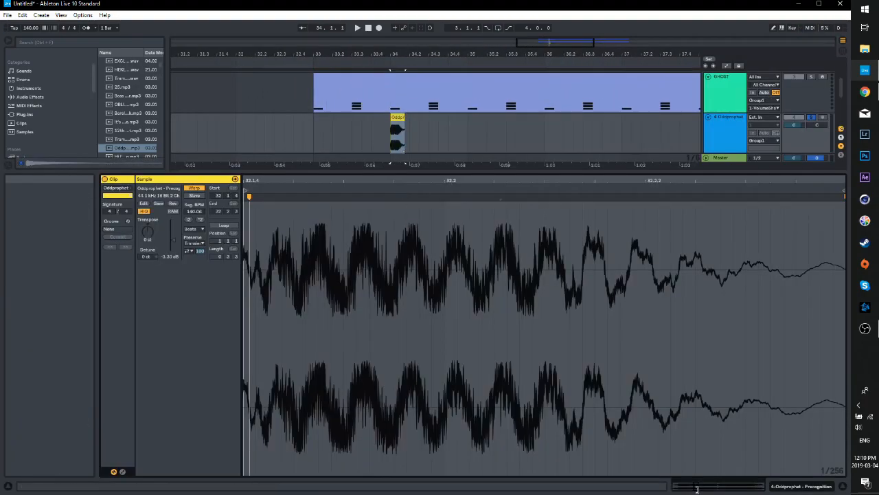
pyautogui.moveTo(696, 486)
pyautogui.mouseDown()
pyautogui.moveTo(692, 375)
pyautogui.moveTo(697, 468)
pyautogui.mouseUp()
pyautogui.press('space')
pyautogui.press('space')
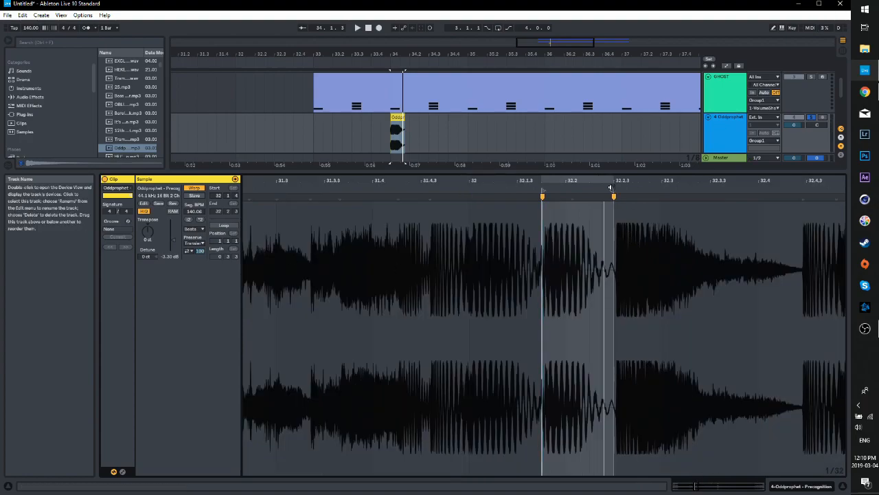
# Reopen the bass hit's waveform and stretch the hit to half speed by doubling its segment BPM to 280.12
pyautogui.doubleClick(735, 121)
pyautogui.moveTo(552, 42); pyautogui.dragTo(546, 99)
pyautogui.moveTo(166, 195); pyautogui.dragTo(180, 195)
pyautogui.click(729, 199)
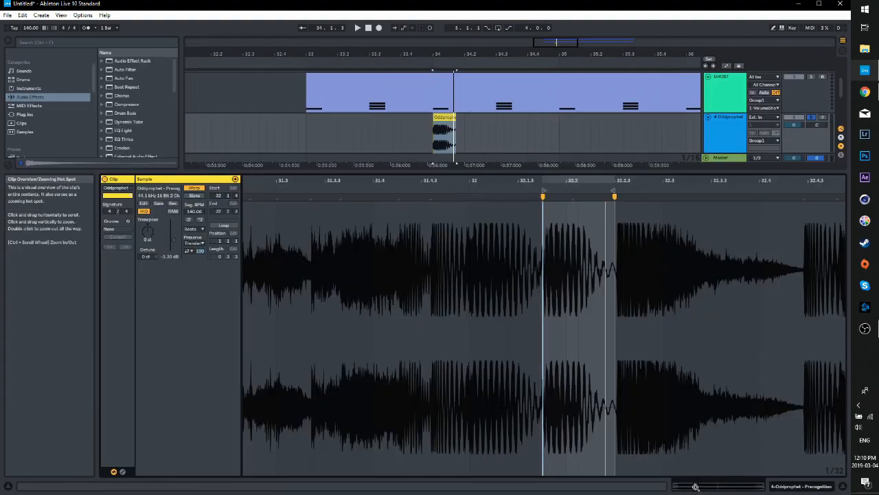
pyautogui.moveTo(696, 485); pyautogui.dragTo(696, 474)
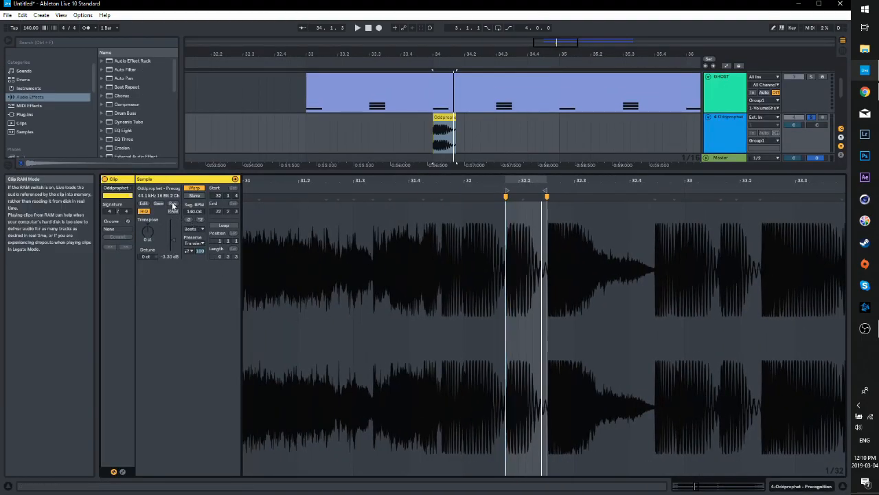
pyautogui.click(200, 219)
pyautogui.click(194, 228)
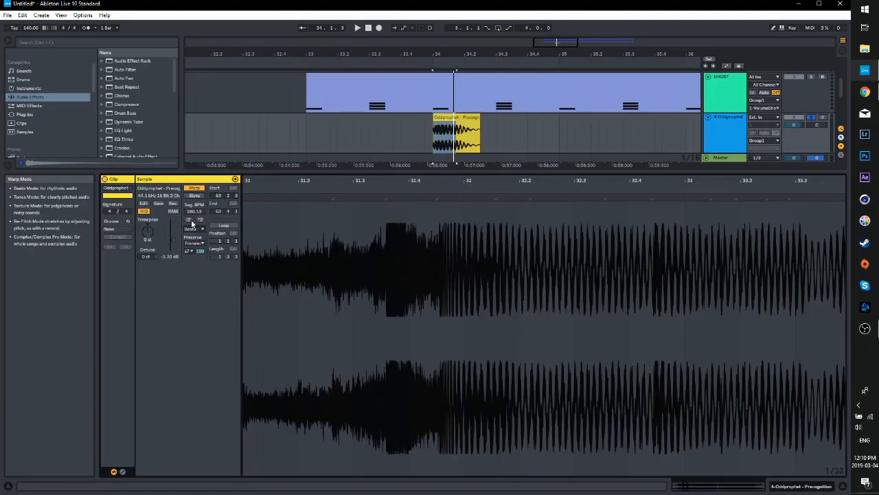
pyautogui.click(191, 219)
pyautogui.click(201, 220)
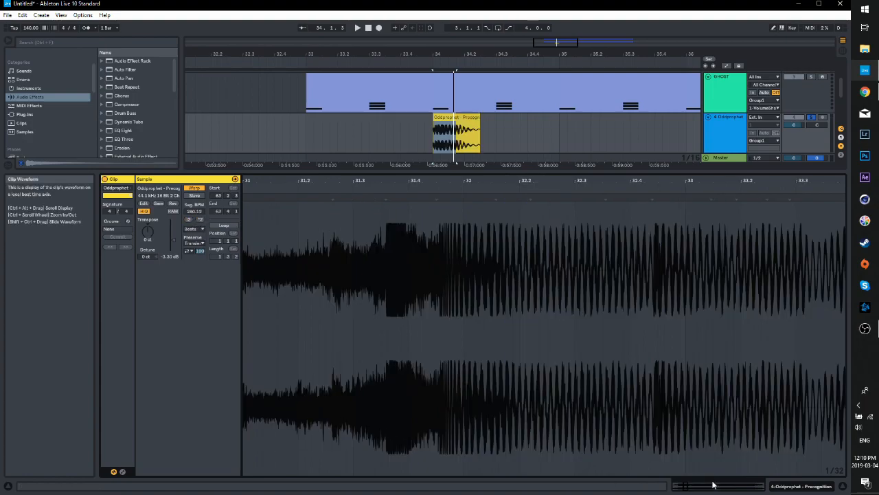
# Enable Loop for the bass clip and try moving its start marker to 65.1.1, reverting that move
pyautogui.moveTo(685, 485); pyautogui.dragTo(695, 448)
pyautogui.moveTo(250, 191); pyautogui.dragTo(752, 184)
pyautogui.moveTo(686, 485); pyautogui.dragTo(697, 493)
pyautogui.click(217, 225)
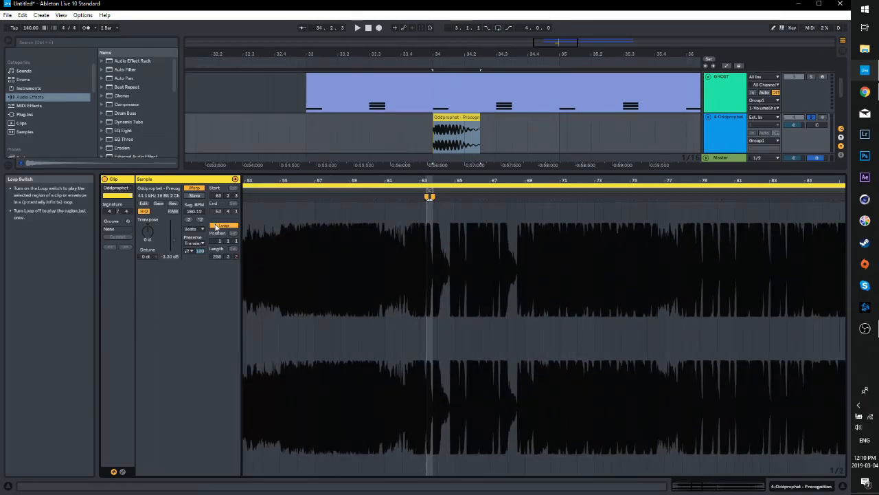
pyautogui.moveTo(429, 191)
pyautogui.mouseDown()
pyautogui.moveTo(534, 191)
pyautogui.moveTo(456, 193)
pyautogui.mouseUp()
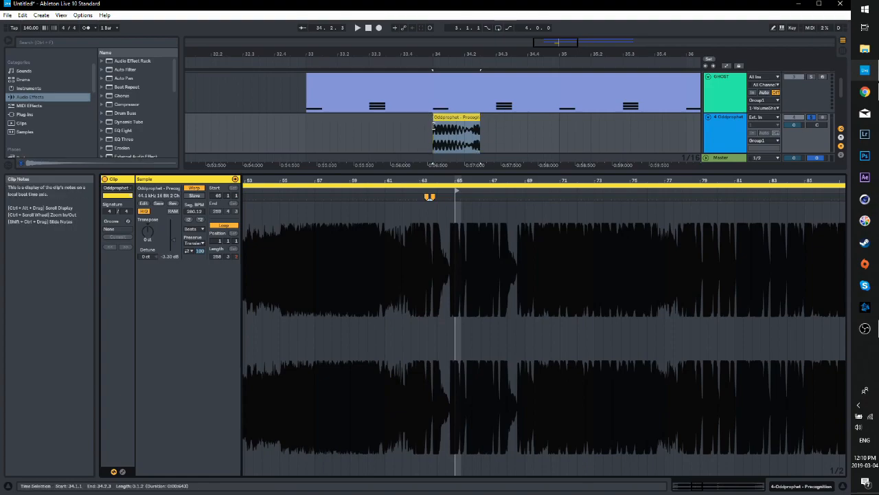
pyautogui.click(436, 131)
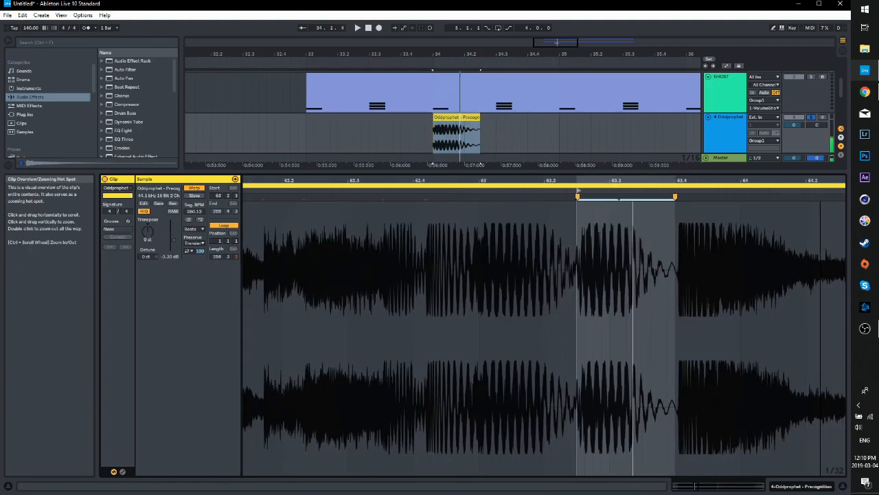
# Set the bass clip's warp mode to Texture and lower its grain size
pyautogui.moveTo(394, 181); pyautogui.dragTo(270, 212)
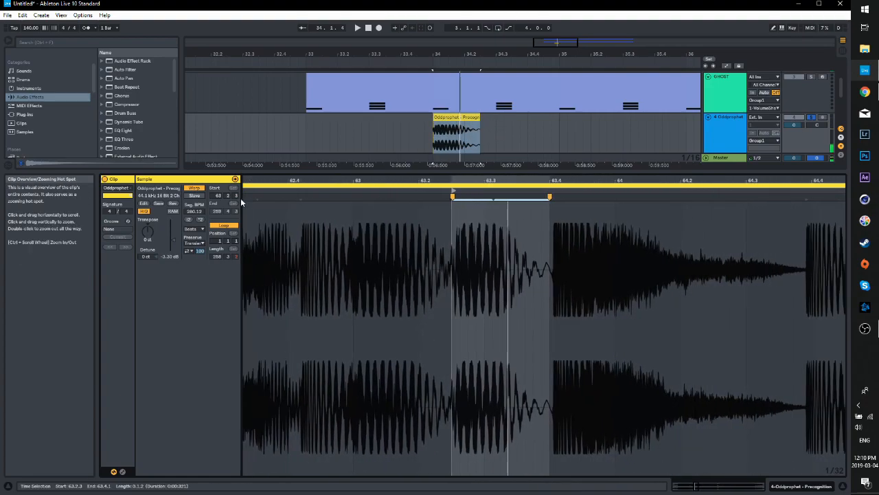
pyautogui.click(194, 231)
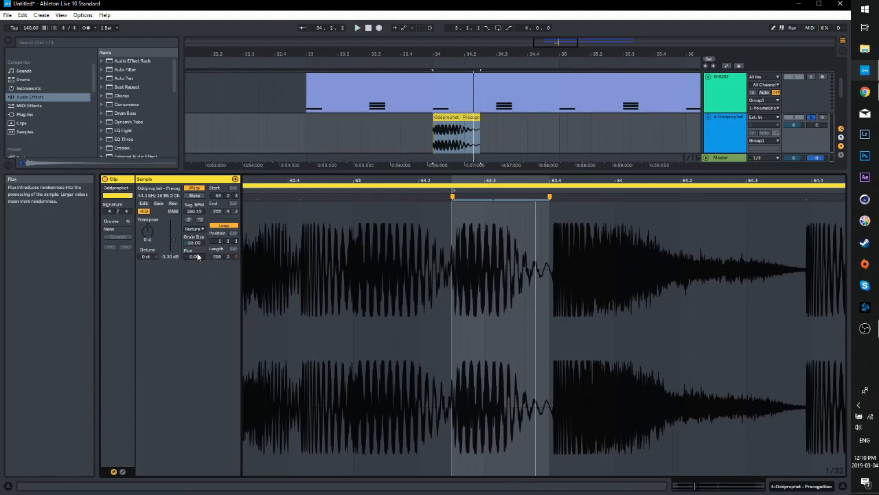
pyautogui.click(196, 229)
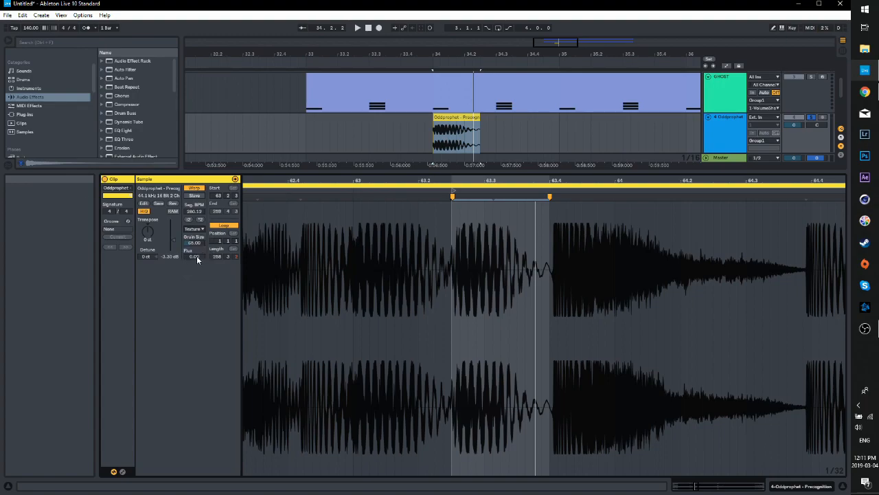
pyautogui.moveTo(193, 243); pyautogui.dragTo(194, 288)
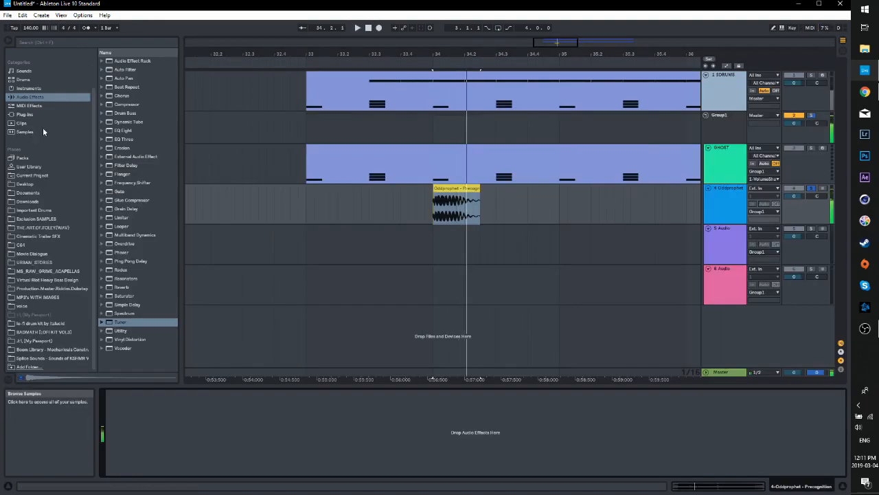
# Add EQ Eight to the Oddprophet track, make band 1 a low cut between 100 and 200 Hz and audition it
pyautogui.click(127, 130)
pyautogui.click(142, 463)
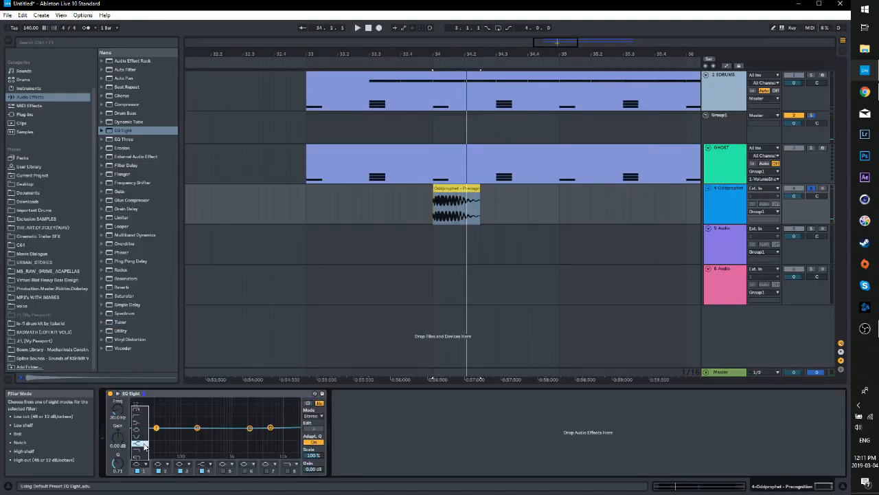
pyautogui.moveTo(157, 434); pyautogui.dragTo(192, 435)
pyautogui.press('space')
pyautogui.press('space')
pyautogui.press('space')
pyautogui.press('space')
pyautogui.press('space')
pyautogui.press('space')
# Double the bass clip's segment BPM again to about 560.23 and audition the slowed hit
pyautogui.doubleClick(452, 212)
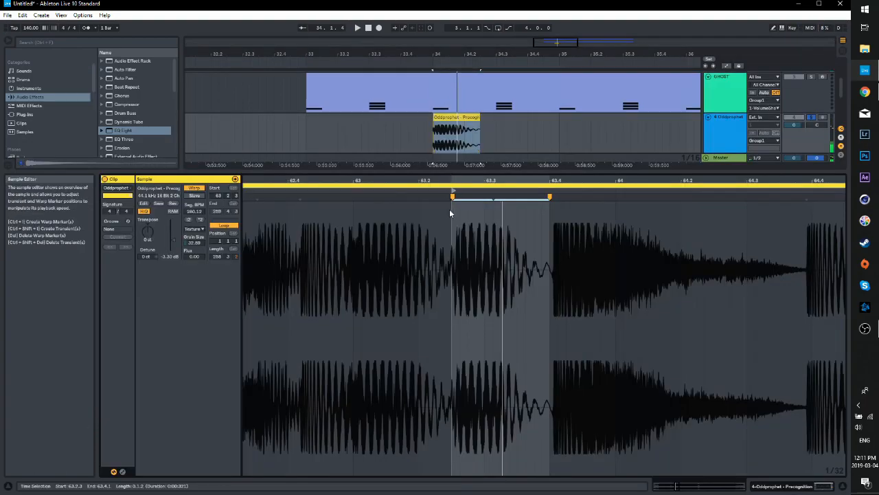
pyautogui.click(200, 218)
pyautogui.press('space')
pyautogui.moveTo(695, 489)
pyautogui.mouseDown()
pyautogui.moveTo(689, 423)
pyautogui.moveTo(694, 481)
pyautogui.mouseUp()
pyautogui.press('space')
pyautogui.press('space')
pyautogui.press('space')
pyautogui.press('space')
pyautogui.press('space')
# Move the clip's start marker to 125.4.3, align the hit's first warp marker with it and check by playback
pyautogui.moveTo(513, 191)
pyautogui.mouseDown()
pyautogui.moveTo(557, 192)
pyautogui.moveTo(530, 200)
pyautogui.mouseUp()
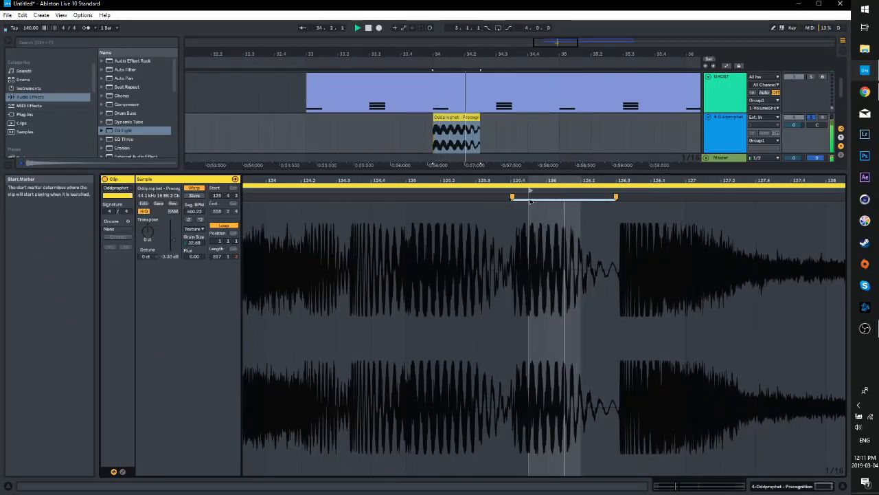
pyautogui.press('space')
pyautogui.press('space')
pyautogui.press('space')
pyautogui.moveTo(512, 197); pyautogui.dragTo(526, 197)
pyautogui.press('space')
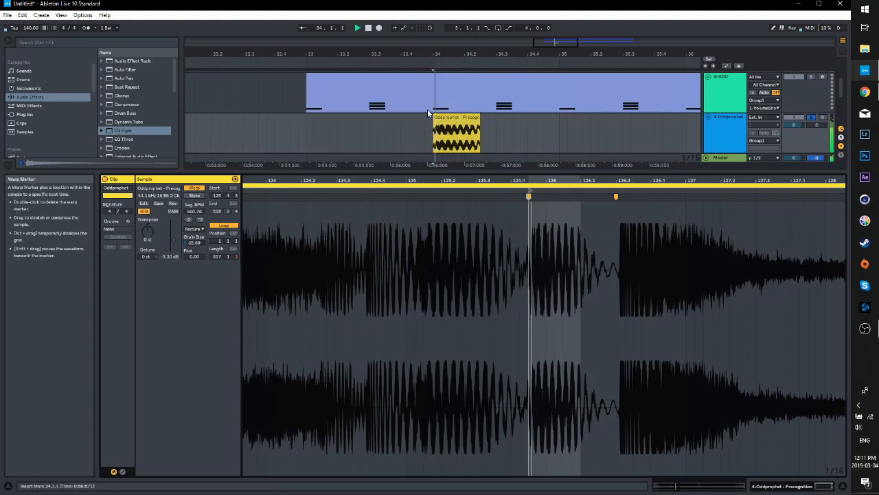
pyautogui.press('space')
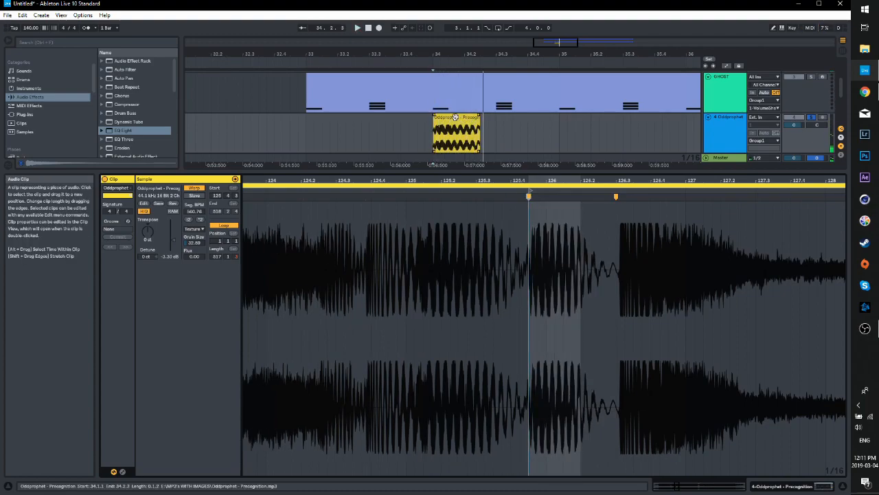
# Shorten the bass clip to run from 34.1.1 to 34.1.4 and audition it through the track's EQ
pyautogui.moveTo(434, 115); pyautogui.dragTo(456, 117)
pyautogui.press('space')
pyautogui.press('space')
pyautogui.press('space')
pyautogui.press('space')
pyautogui.press('space')
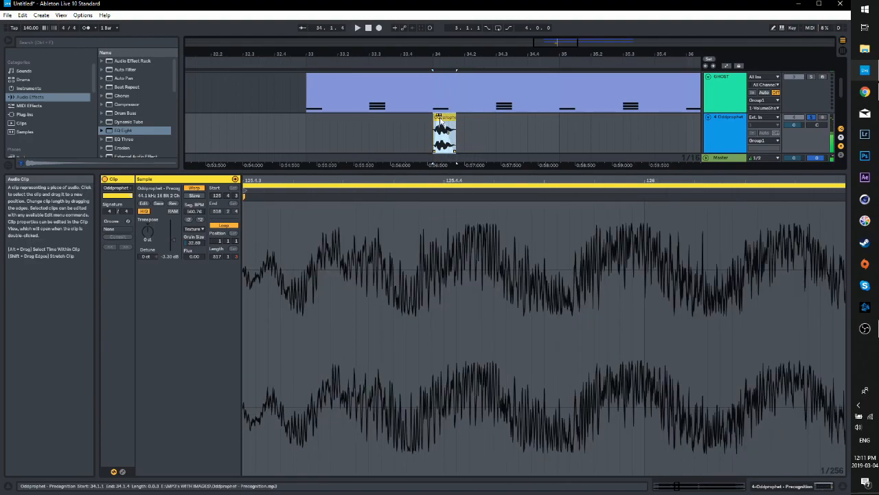
pyautogui.press('space')
pyautogui.doubleClick(723, 140)
pyautogui.press('space')
pyautogui.moveTo(565, 47); pyautogui.dragTo(564, 69)
pyautogui.press('space')
pyautogui.press('space')
pyautogui.press('space')
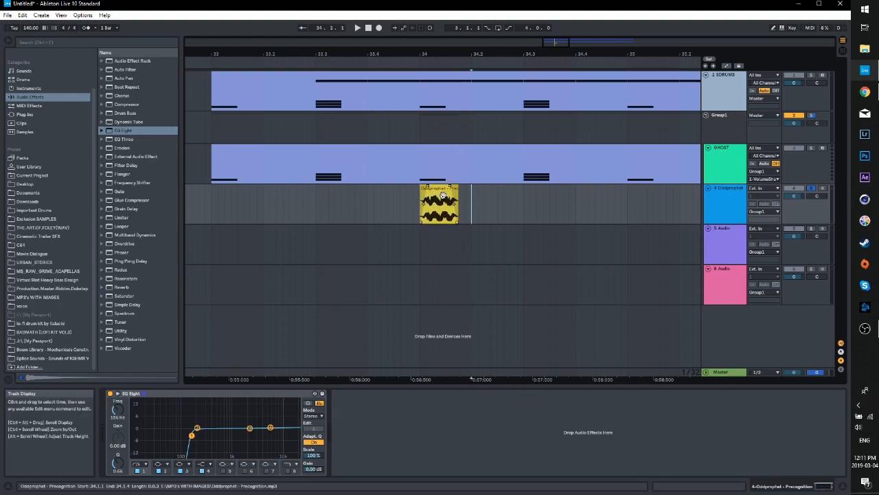
# Switch between automation view and clip view to examine the bass hit's fade-in and fade-out handles
pyautogui.press('a')
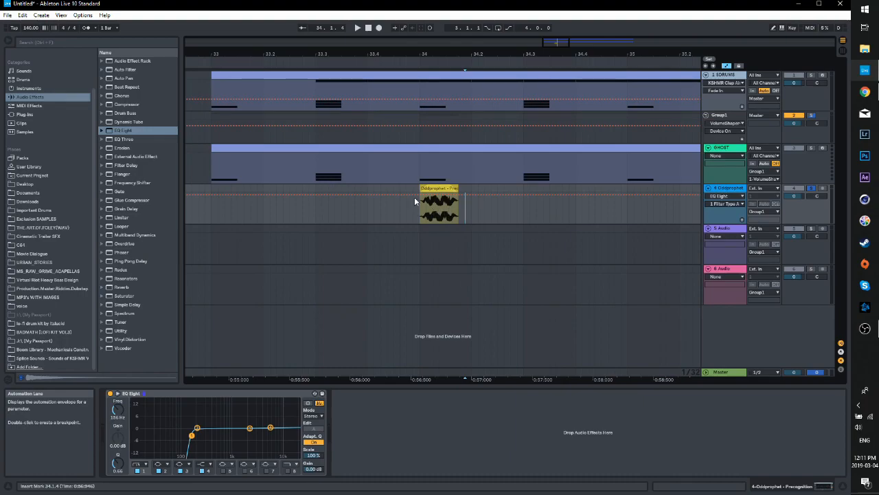
pyautogui.press('a')
pyautogui.press('a')
pyautogui.press('a')
pyautogui.press('a')
pyautogui.press('a')
pyautogui.press('a')
pyautogui.press('a')
pyautogui.click(441, 189)
pyautogui.click(727, 66)
pyautogui.click(727, 66)
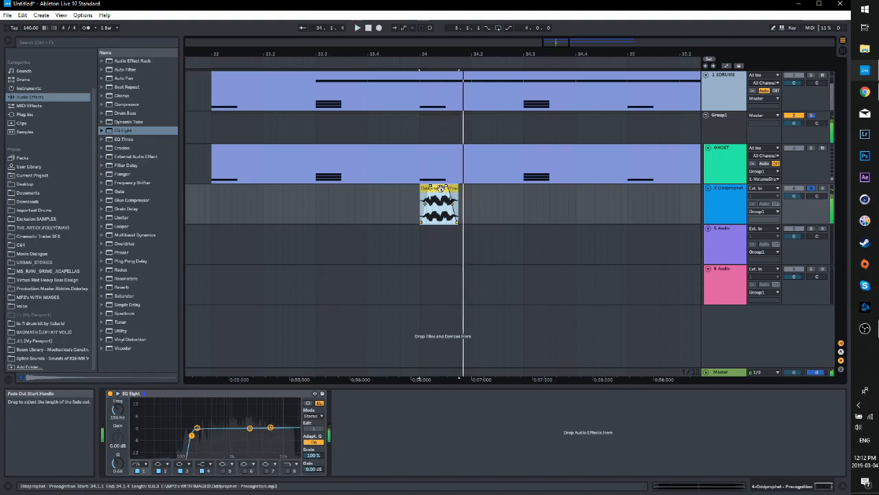
# Duplicate the bass hit at one-beat spacing to make a row of four copies on its track
pyautogui.click(427, 204)
pyautogui.hotkey('ctrl', 'd')
pyautogui.hotkey('ctrl', 'd')
pyautogui.scroll(-3, 442, 205)
pyautogui.click(502, 189)
pyautogui.hotkey('ctrl', 'd')
pyautogui.moveTo(430, 213); pyautogui.dragTo(570, 215)
pyautogui.hotkey('ctrl', 'z')
pyautogui.moveTo(490, 215); pyautogui.dragTo(430, 208)
pyautogui.hotkey('ctrl', 'd')
# Move the row of four bass hits to start at 33.3.1, show automation and play it with the drums
pyautogui.click(444, 188)
pyautogui.moveTo(549, 212); pyautogui.dragTo(386, 196)
pyautogui.press('a')
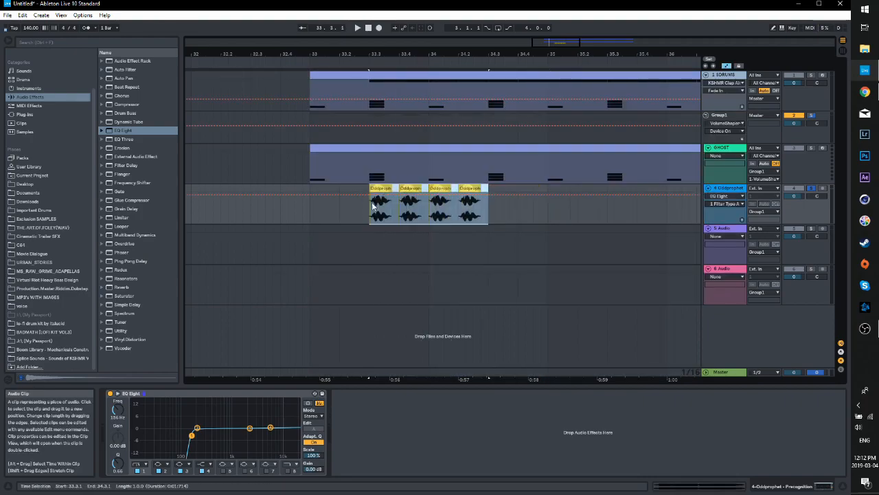
pyautogui.click(371, 205)
pyautogui.press('space')
pyautogui.moveTo(545, 54)
pyautogui.mouseDown()
pyautogui.moveTo(458, 82)
pyautogui.moveTo(446, 74)
pyautogui.moveTo(664, 73)
pyautogui.mouseUp()
pyautogui.press('space')
# Load the Ping Pong Delay preset Hi Buzz before EQ Eight on the bass track and audition it
pyautogui.moveTo(181, 191); pyautogui.dragTo(198, 179)
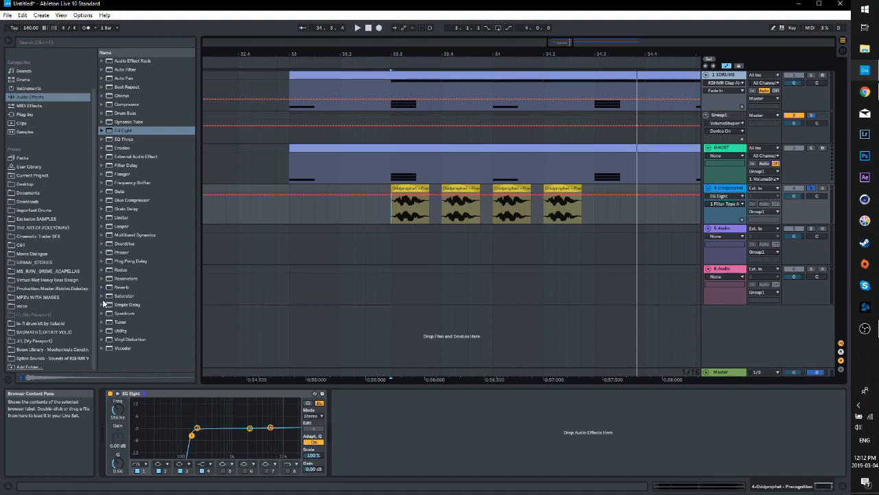
pyautogui.click(103, 261)
pyautogui.click(101, 261)
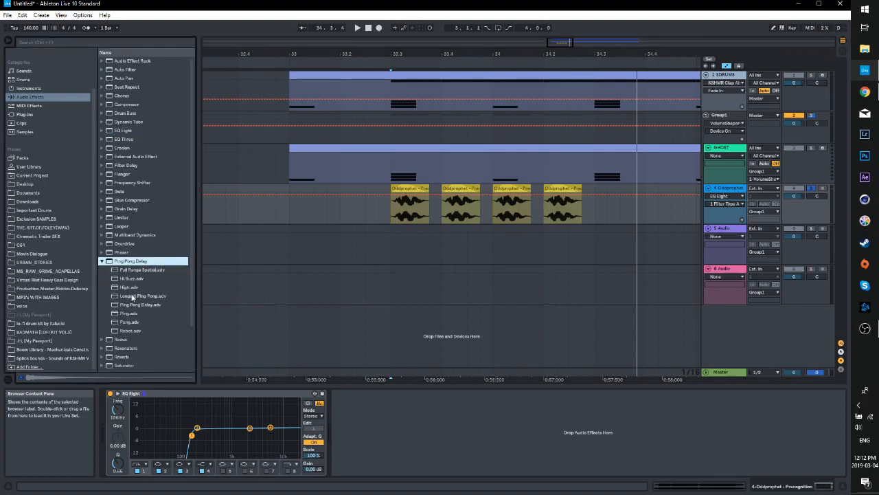
pyautogui.click(103, 262)
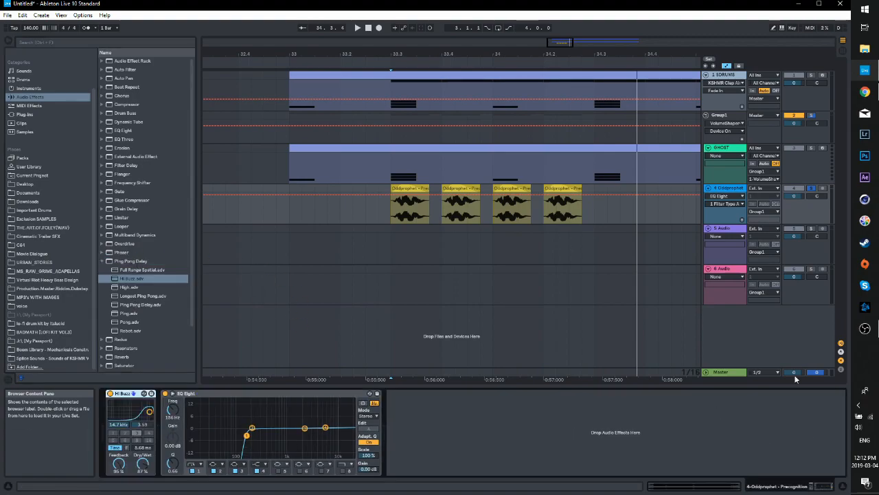
pyautogui.press('space')
pyautogui.press('space')
# Lower the Hi Buzz delay's bandpass centre frequency to about 887 Hz, keeping Time mode on and auditioning the sound
pyautogui.moveTo(149, 412); pyautogui.dragTo(131, 414)
pyautogui.press('space')
pyautogui.press('space')
pyautogui.press('space')
pyautogui.press('space')
pyautogui.press('space')
pyautogui.press('space')
pyautogui.press('space')
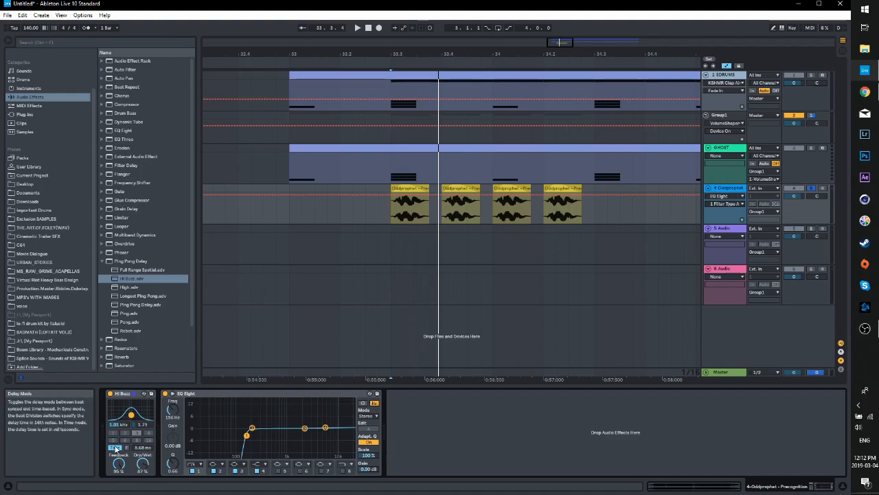
pyautogui.click(115, 448)
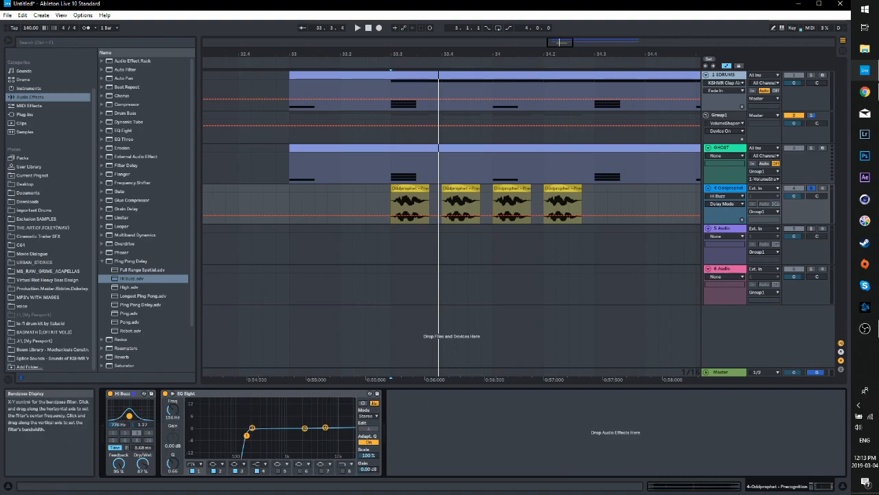
pyautogui.moveTo(135, 415)
pyautogui.mouseDown()
pyautogui.moveTo(123, 411)
pyautogui.moveTo(130, 415)
pyautogui.mouseUp()
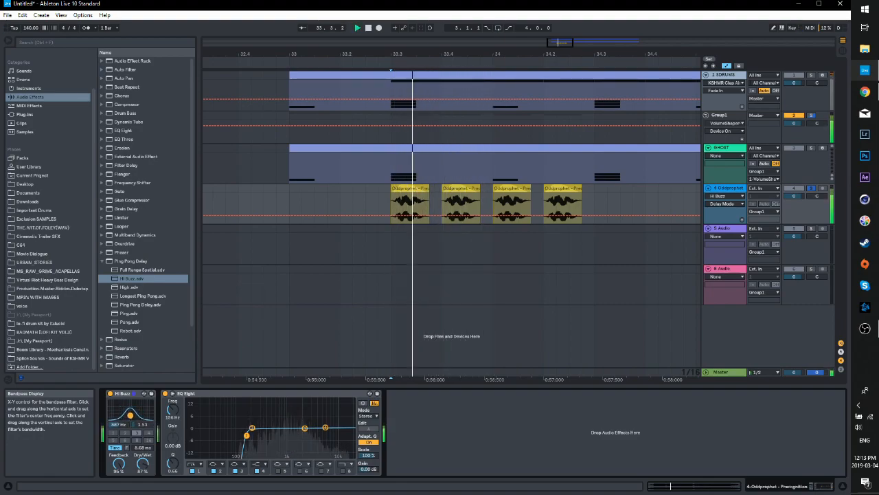
# Delete the second bass hit at 33.4.1 and play the pattern from 33.3.1
pyautogui.click(456, 192)
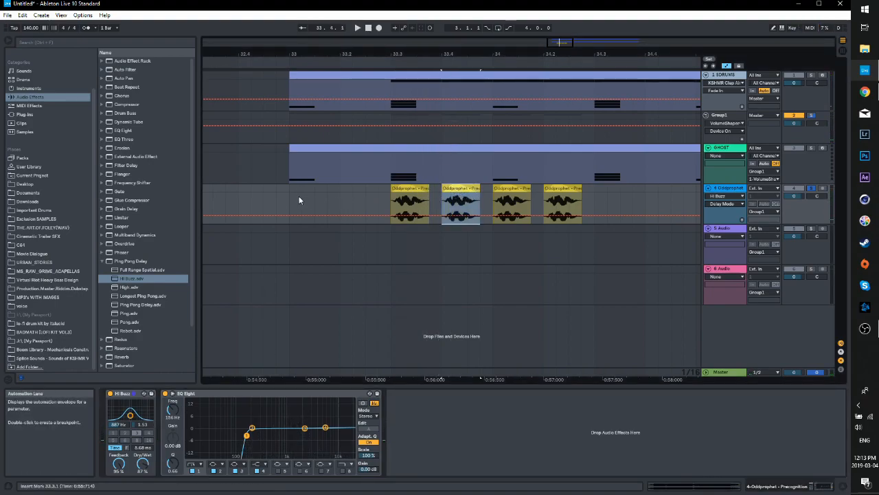
pyautogui.press('Delete')
pyautogui.click(389, 204)
pyautogui.press('space')
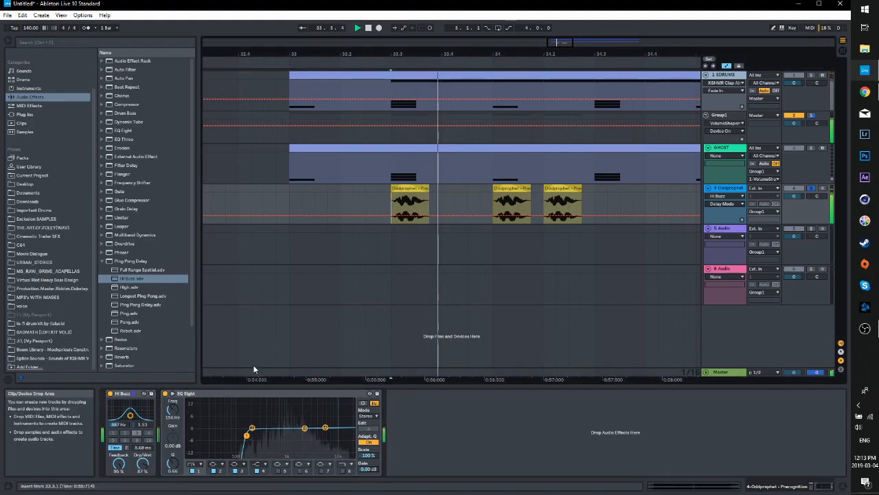
# Add the Long Tail hall reverb preset after EQ Eight and set its Dry/Wet to 0%
pyautogui.click(48, 97)
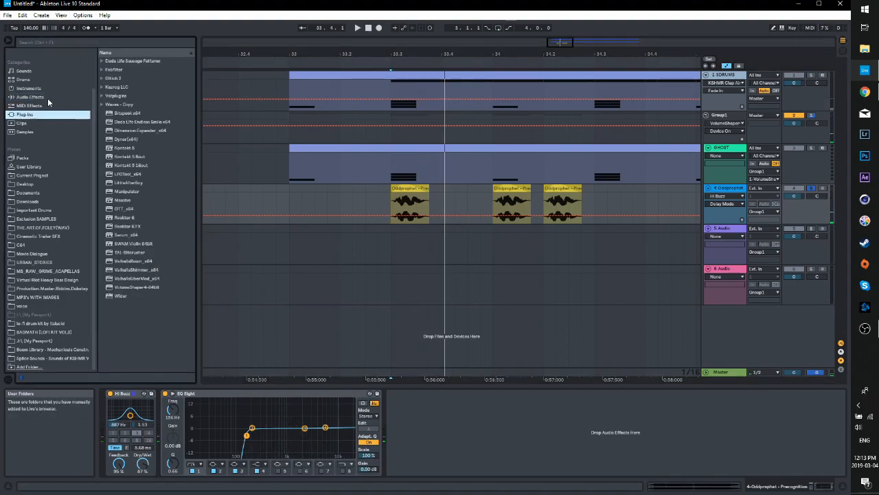
pyautogui.click(102, 358)
pyautogui.scroll(-1, 110, 348)
pyautogui.click(108, 292)
pyautogui.scroll(-2, 144, 347)
pyautogui.moveTo(144, 331); pyautogui.dragTo(261, 382)
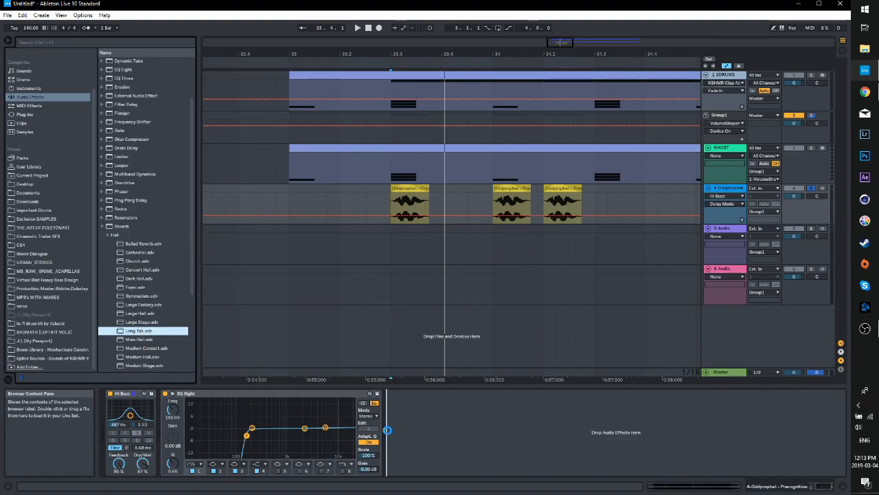
pyautogui.moveTo(387, 430); pyautogui.dragTo(389, 430)
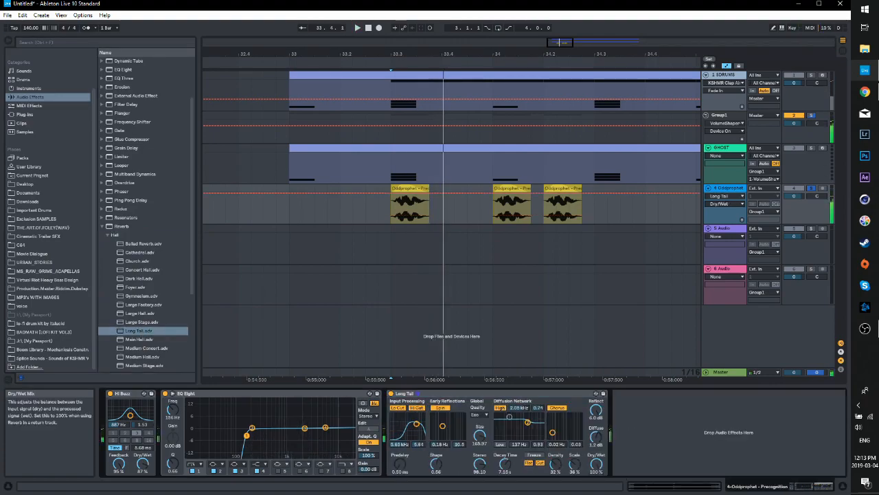
pyautogui.click(485, 309)
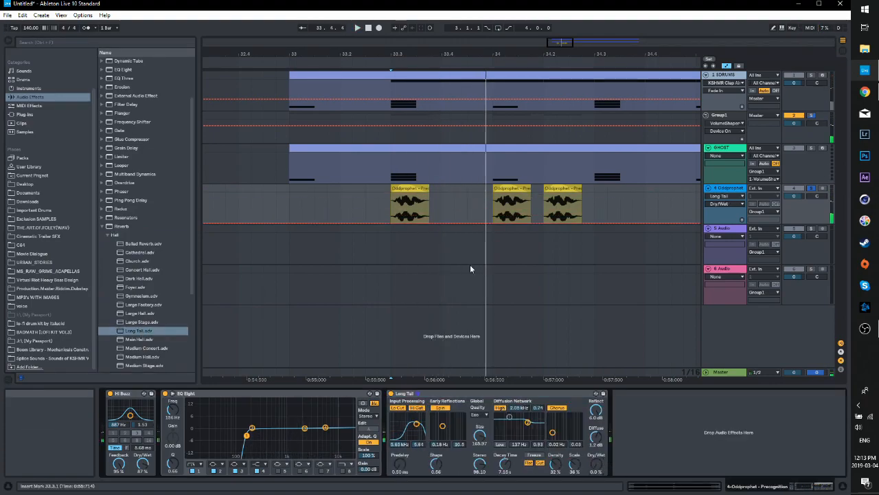
# Draw reverb Dry/Wet automation that swells after the first bass hit, peaks at 33.4.1 and falls back to 0%, auditioning it
pyautogui.moveTo(430, 213); pyautogui.dragTo(490, 212)
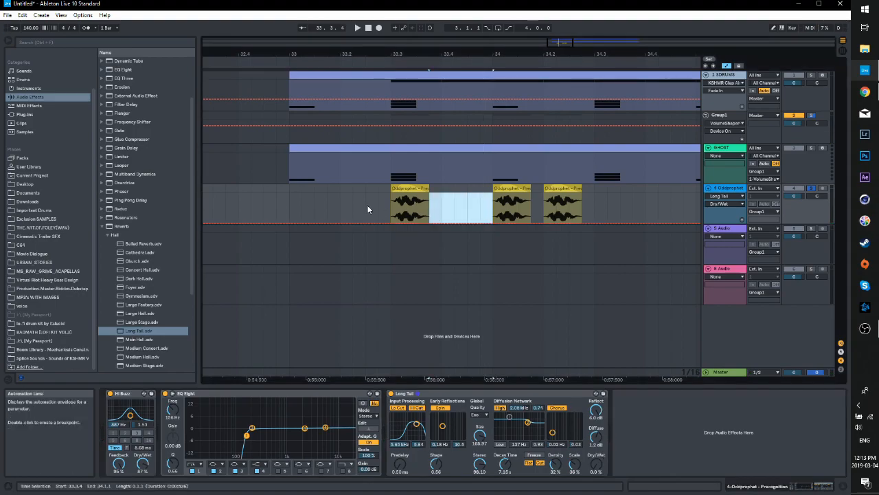
pyautogui.click(388, 207)
pyautogui.press('space')
pyautogui.moveTo(448, 211); pyautogui.dragTo(479, 214)
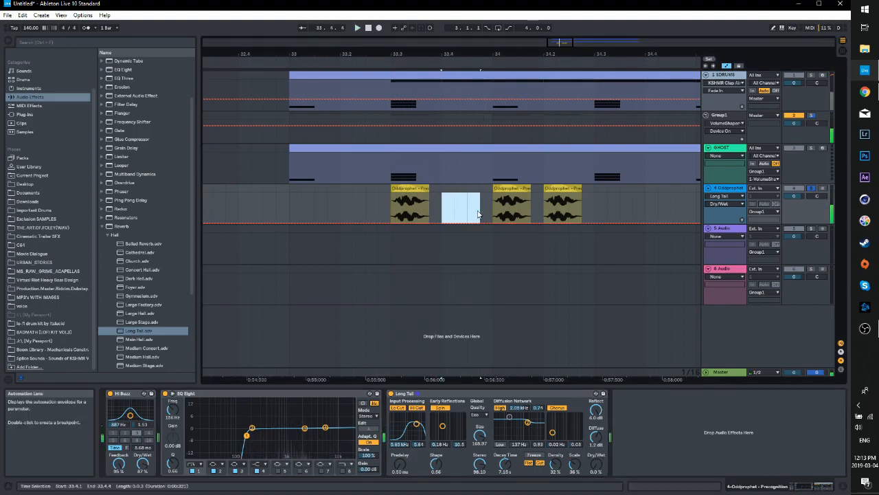
pyautogui.moveTo(394, 210); pyautogui.dragTo(454, 223)
pyautogui.click(392, 193)
pyautogui.press('space')
pyautogui.press('space')
pyautogui.press('space')
pyautogui.press('space')
pyautogui.press('space')
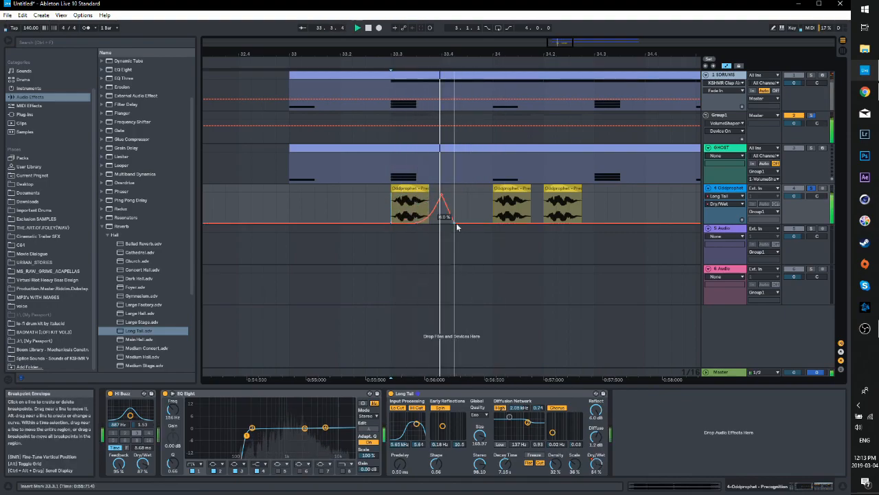
# Duplicate the first bass hit to 33.4.1, where the reverb swell peaks, and play the pattern
pyautogui.scroll(-1, 540, 194)
pyautogui.press('space')
pyautogui.scroll(1, 540, 194)
pyautogui.click(398, 188)
pyautogui.hotkey('ctrl', 'd')
pyautogui.press('space')
# Turn on the metronome and transpose the second bass hit at 33.4.1 to -1 st, auditioning the change
pyautogui.click(89, 28)
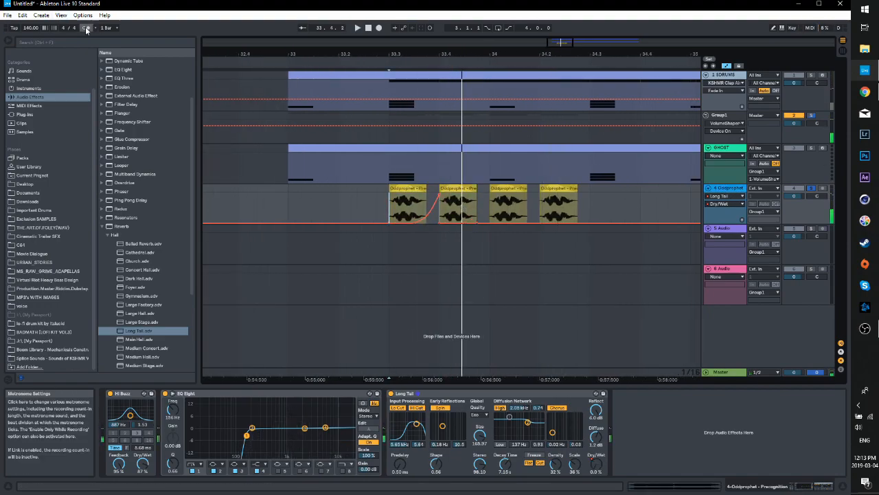
pyautogui.doubleClick(458, 189)
pyautogui.doubleClick(733, 119)
pyautogui.press('space')
pyautogui.press('space')
# Show the Hi Buzz delay's Filter Freq automation and lower it to about 713 Hz from 33.4.1 to 34.1.1
pyautogui.rightClick(122, 425)
pyautogui.click(131, 429)
pyautogui.rightClick(121, 426)
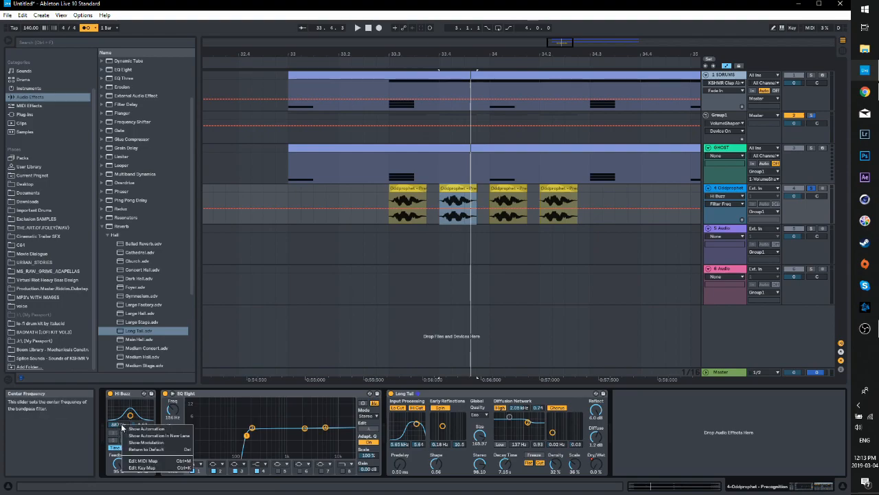
pyautogui.click(138, 431)
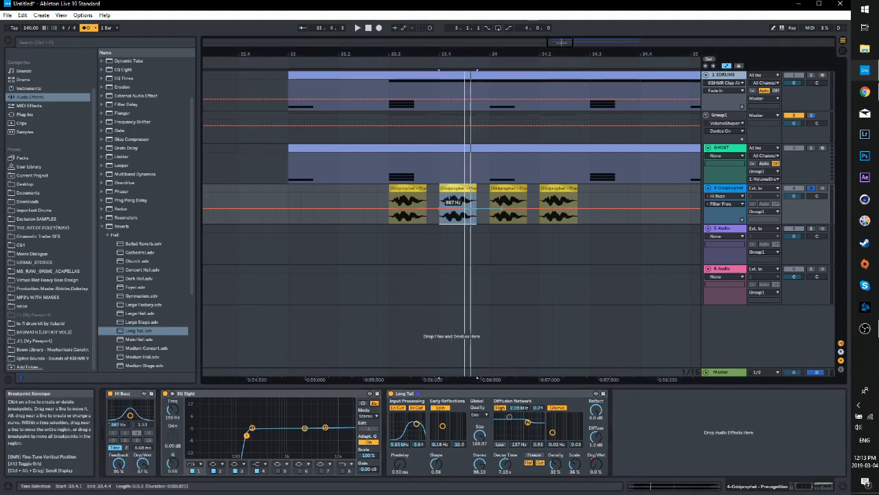
pyautogui.moveTo(440, 220); pyautogui.dragTo(490, 219)
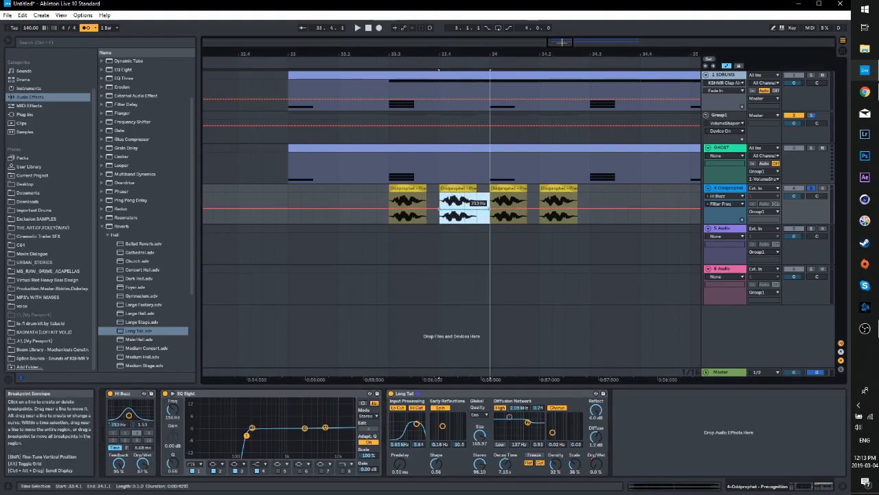
pyautogui.press('space')
# Enlarge the bass track and fine-tune the second hit's Filter Freq dip to about 748 Hz while auditioning
pyautogui.moveTo(733, 227); pyautogui.dragTo(734, 306)
pyautogui.moveTo(487, 54); pyautogui.dragTo(488, 110)
pyautogui.press('space')
pyautogui.moveTo(475, 248); pyautogui.dragTo(476, 251)
pyautogui.press('space')
pyautogui.press('space')
# Try raising the Hi Buzz delay's Filter Width automation to about 1.93 from 33.4.1 to 34.1.1 and audition it
pyautogui.click(142, 424)
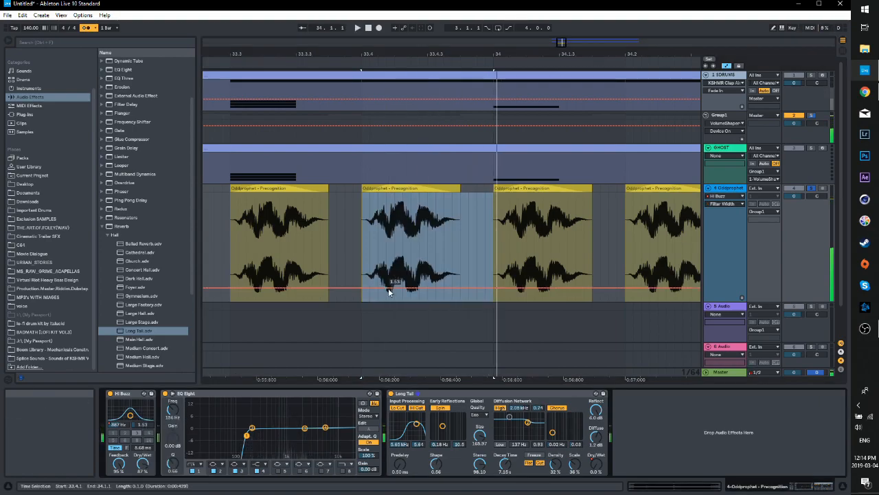
pyautogui.moveTo(377, 288); pyautogui.dragTo(376, 283)
pyautogui.press('space')
pyautogui.click(231, 260)
# Check the second bass hit's sample settings, then lower the delay's Filter Width over that hit to about 1.57 while auditioning
pyautogui.doubleClick(428, 188)
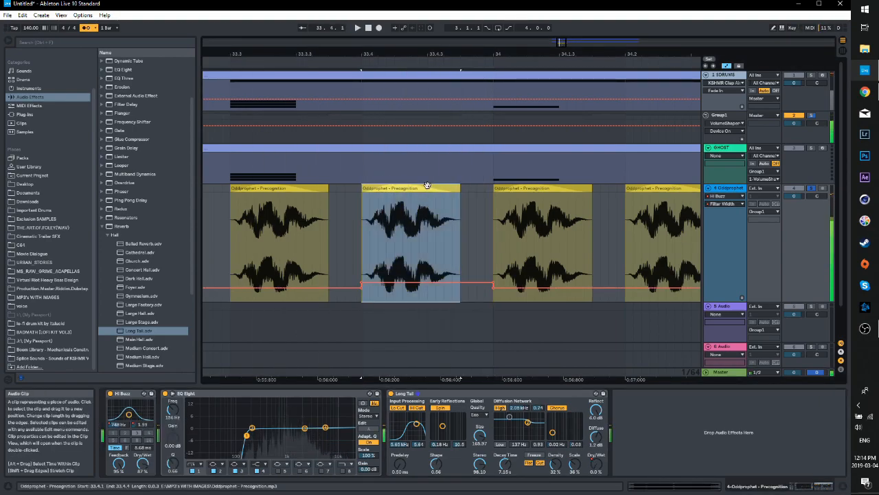
pyautogui.press('space')
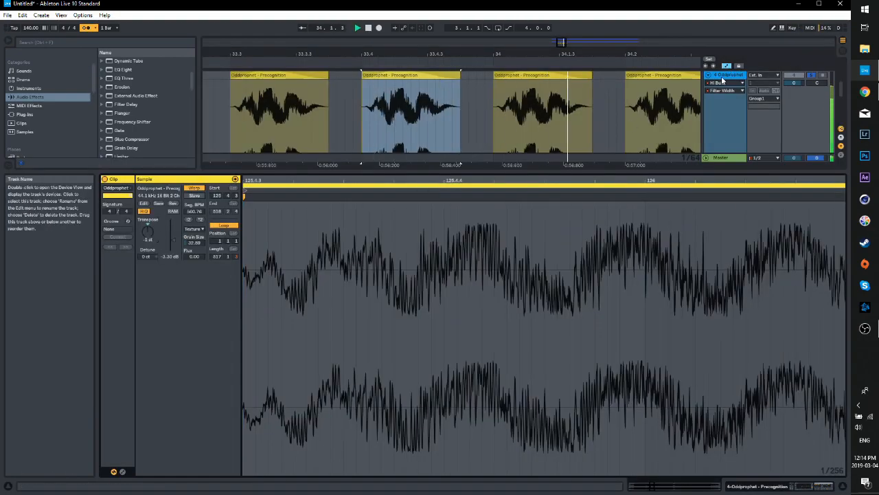
pyautogui.doubleClick(722, 79)
pyautogui.moveTo(385, 263); pyautogui.dragTo(385, 268)
pyautogui.press('space')
pyautogui.press('space')
pyautogui.press('space')
pyautogui.press('space')
# Lower the raised Filter Width section between 33.4.4 and 34.1.1 and raise the second hit's Filter Freq dip to about 837 Hz
pyautogui.click(471, 248)
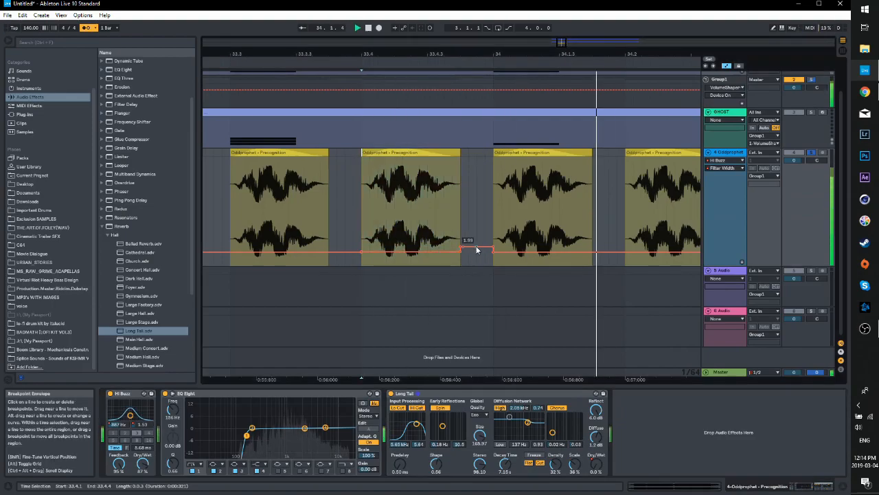
pyautogui.moveTo(492, 250); pyautogui.dragTo(462, 250)
pyautogui.press('space')
pyautogui.press('space')
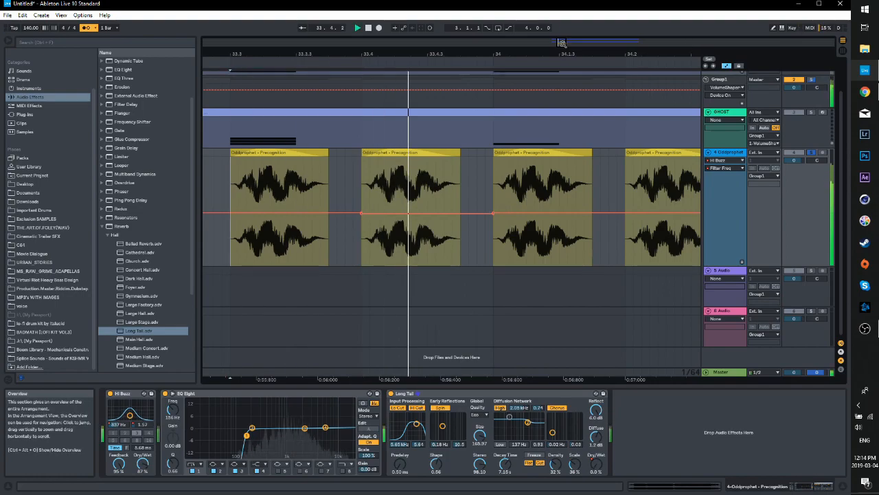
# Duplicate the four-hit bass pattern with its automation directly after itself to make eight hits
pyautogui.press('-')
pyautogui.click(445, 152)
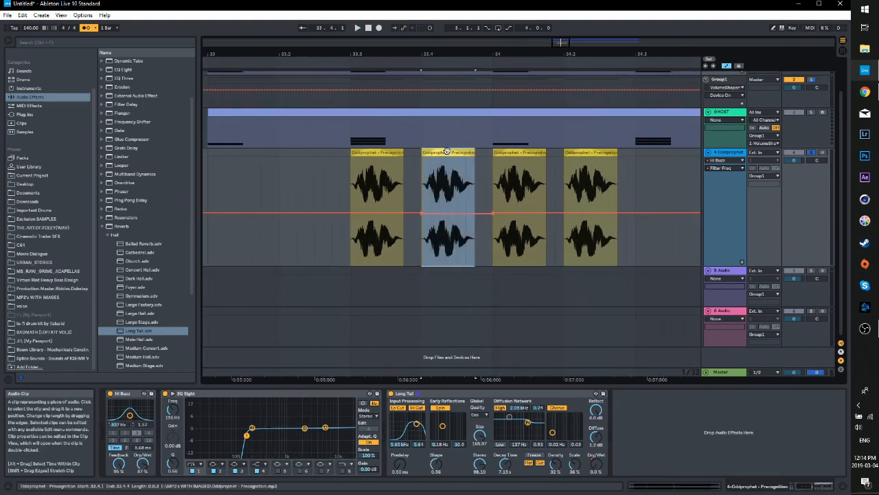
pyautogui.press('Right')
pyautogui.click(584, 153)
pyautogui.moveTo(563, 54); pyautogui.dragTo(530, 41)
pyautogui.moveTo(576, 192); pyautogui.dragTo(394, 192)
pyautogui.hotkey('ctrl', 'd')
# Play the eight-hit bass pattern from 33.3.1 and switch the metronome off
pyautogui.moveTo(384, 54); pyautogui.dragTo(485, 47)
pyautogui.click(296, 179)
pyautogui.press('space')
pyautogui.press('space')
pyautogui.moveTo(607, 51); pyautogui.dragTo(494, 42)
pyautogui.click(338, 198)
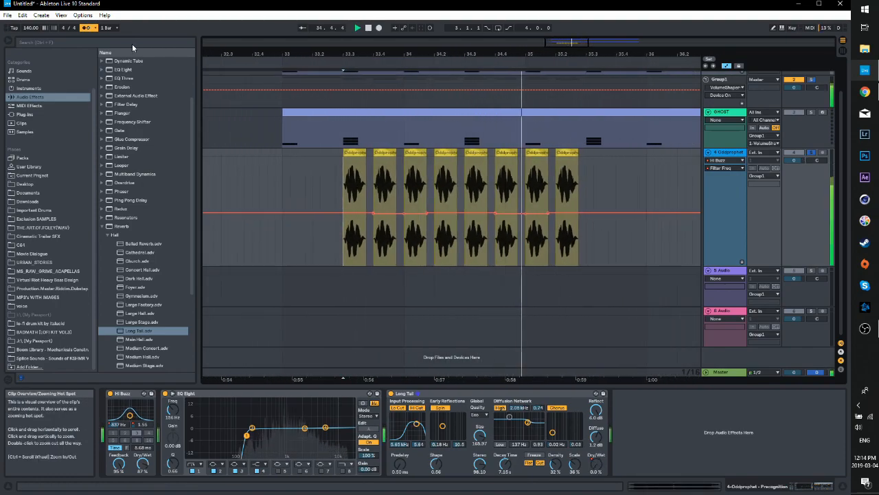
pyautogui.press('space')
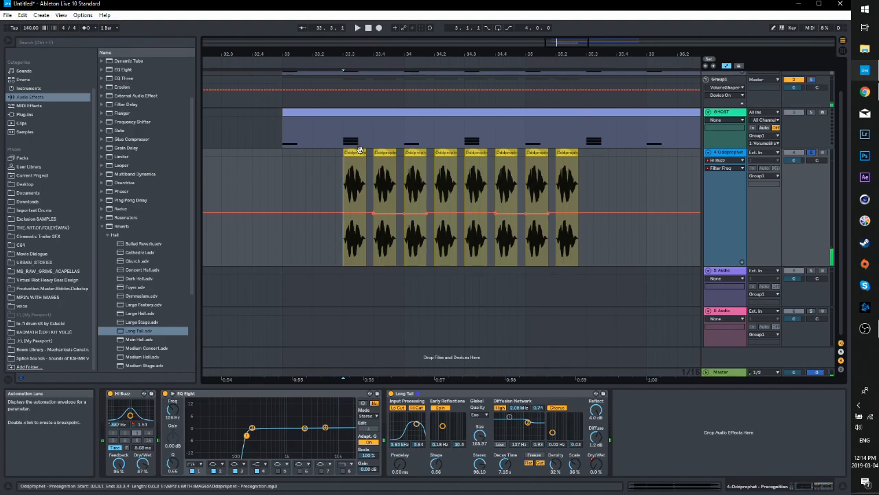
# View the first bass hit's sample settings and reduce the bass track's height
pyautogui.doubleClick(358, 149)
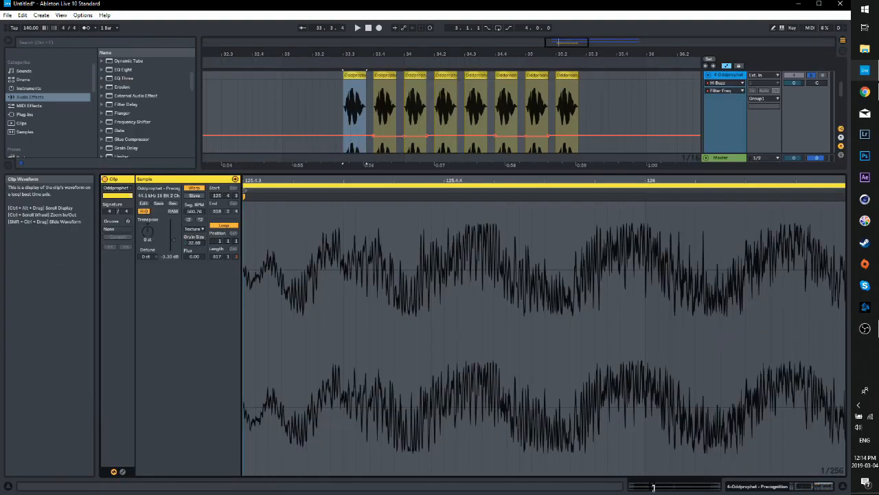
pyautogui.moveTo(651, 485); pyautogui.dragTo(737, 77)
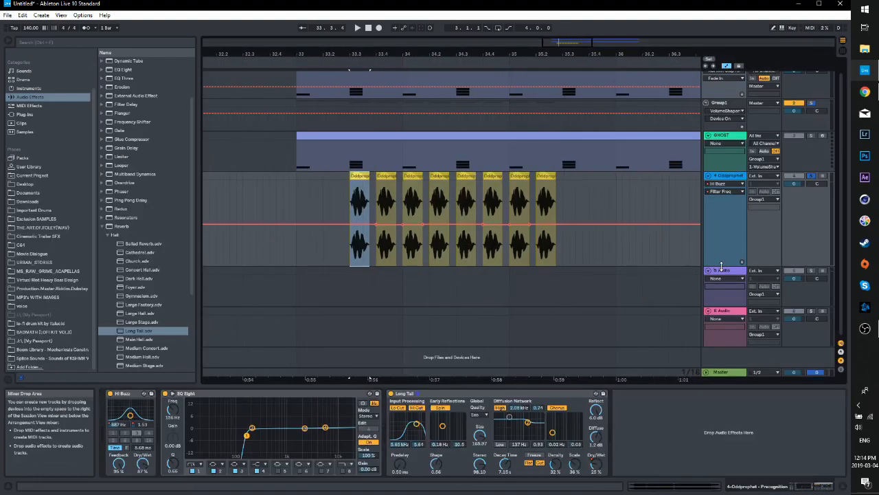
pyautogui.moveTo(721, 266); pyautogui.dragTo(721, 232)
pyautogui.moveTo(565, 42); pyautogui.dragTo(565, 46)
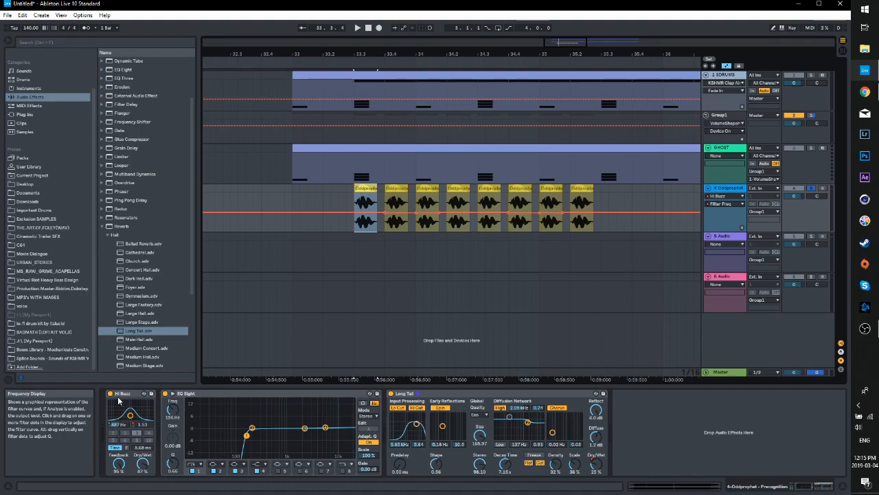
# Collapse the Reverb presets and look through the Ping Pong Delay presets in the browser
pyautogui.click(104, 227)
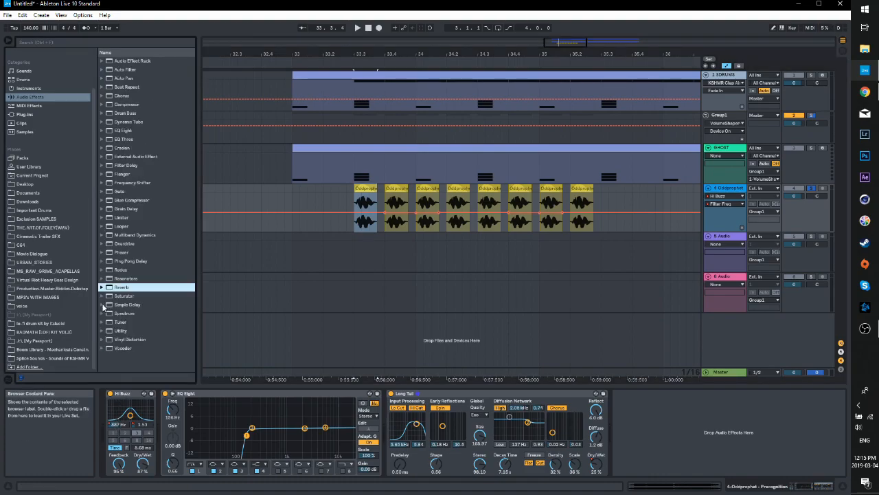
pyautogui.click(101, 261)
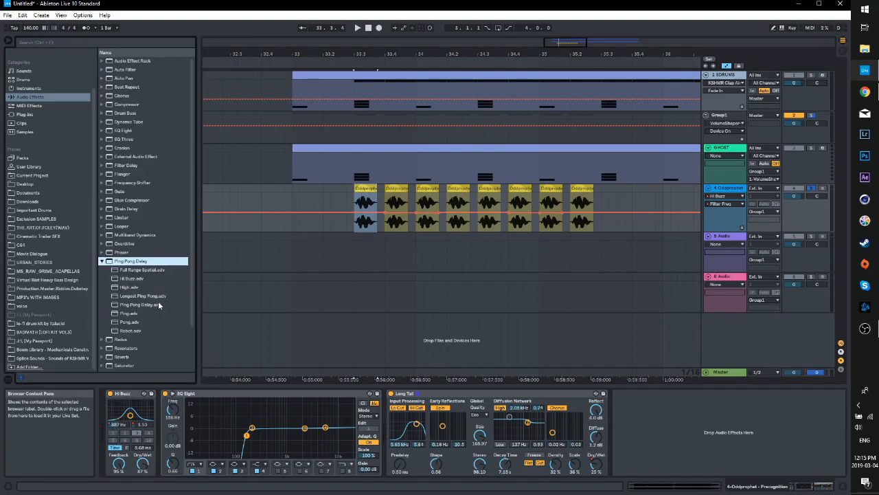
pyautogui.click(102, 228)
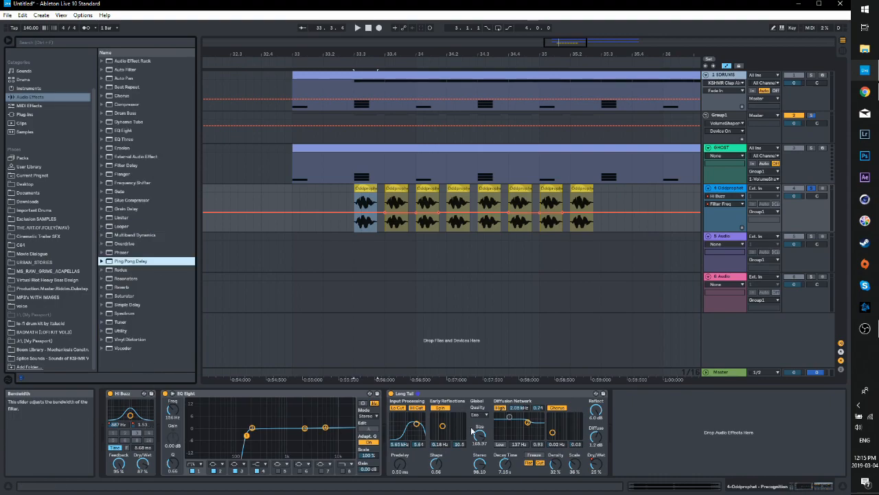
# Flatten the stray reverb Dry/Wet bumps at the ends of the fourth and eighth bass hits and play the pattern
pyautogui.rightClick(602, 469)
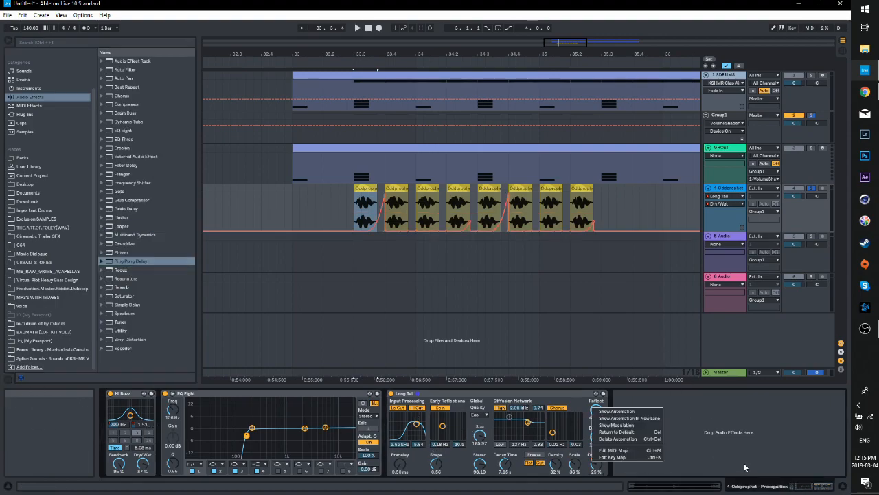
pyautogui.click(744, 468)
pyautogui.click(354, 215)
pyautogui.press('space')
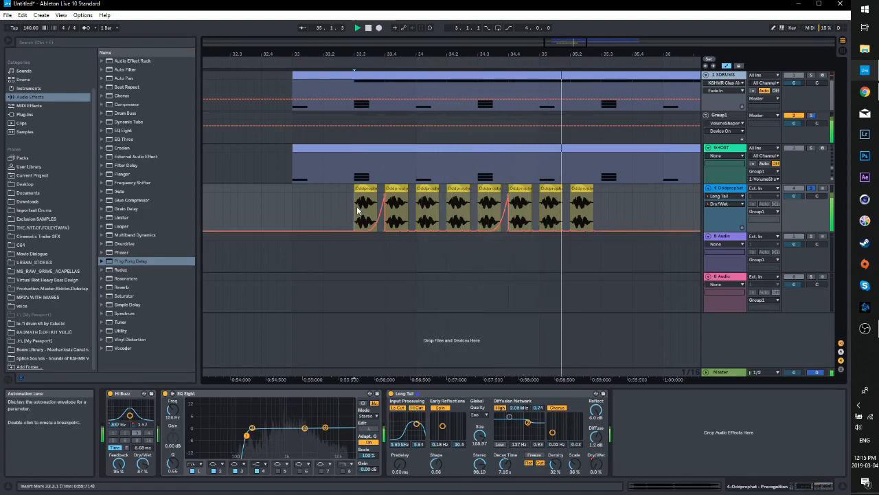
# Taper the reverb Dry/Wet drops after the swells at 33.4.1 and 34.4.1 and play the pattern
pyautogui.press('space')
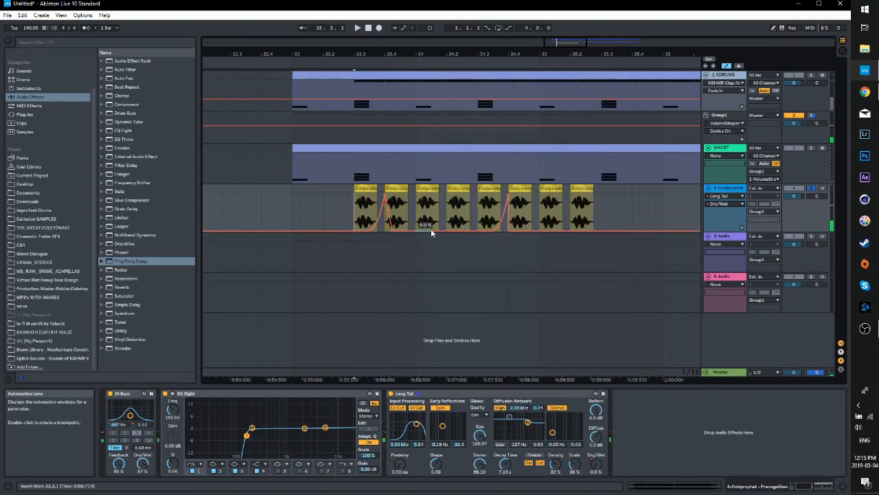
pyautogui.moveTo(509, 230); pyautogui.dragTo(517, 230)
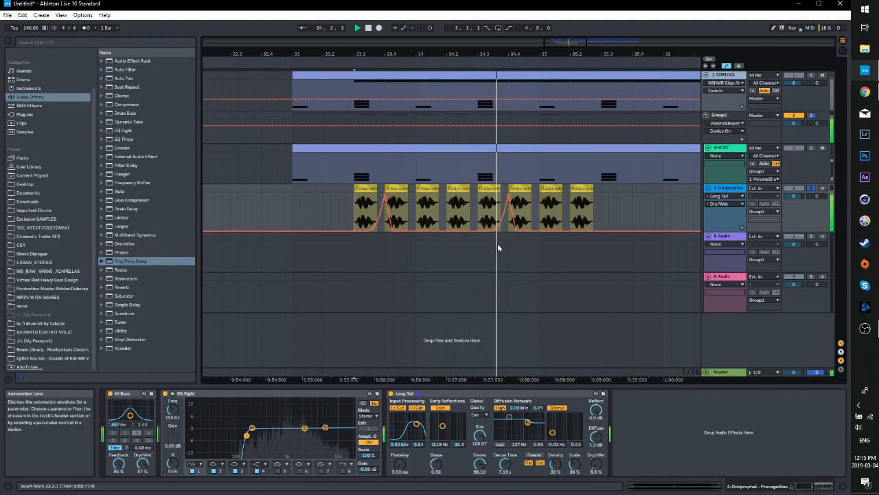
pyautogui.keyDown('ctrl'); pyautogui.scroll(-2, 436, 160); pyautogui.keyUp('ctrl')
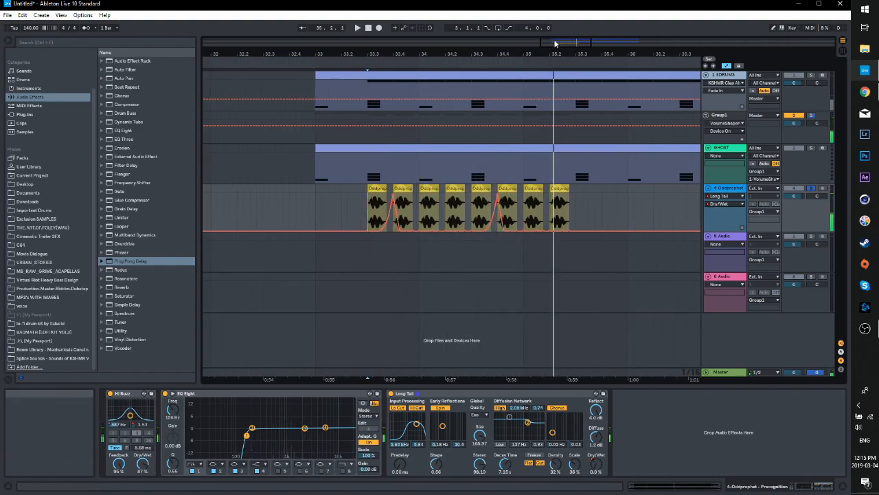
# Unsolo the bass track so the full beat is heard and reduce the track's height
pyautogui.moveTo(460, 53); pyautogui.dragTo(465, 43)
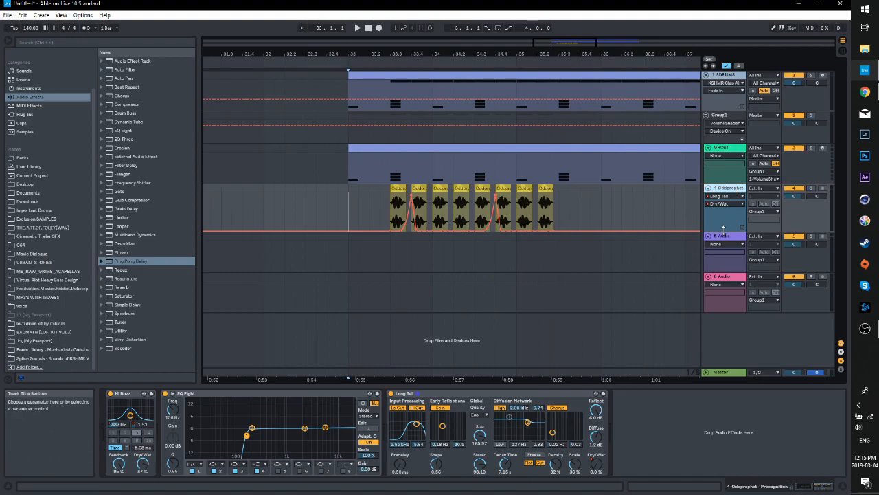
pyautogui.moveTo(723, 229); pyautogui.dragTo(726, 223)
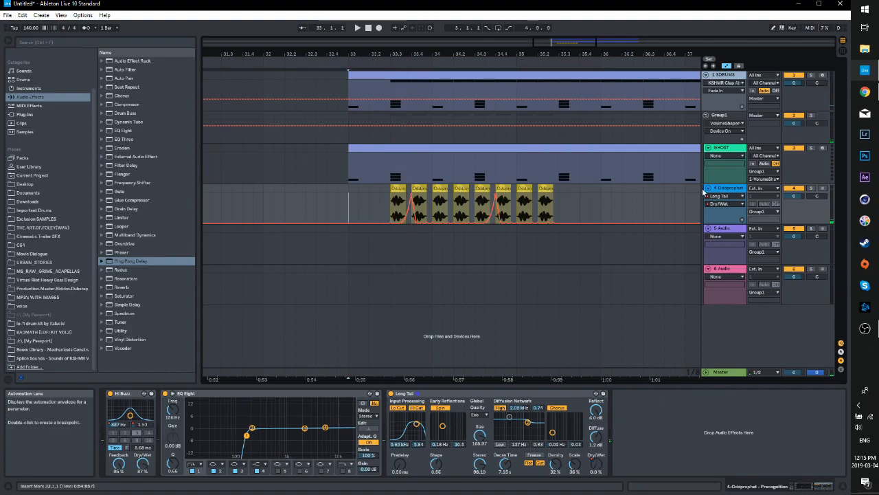
pyautogui.moveTo(553, 46); pyautogui.dragTo(551, 44)
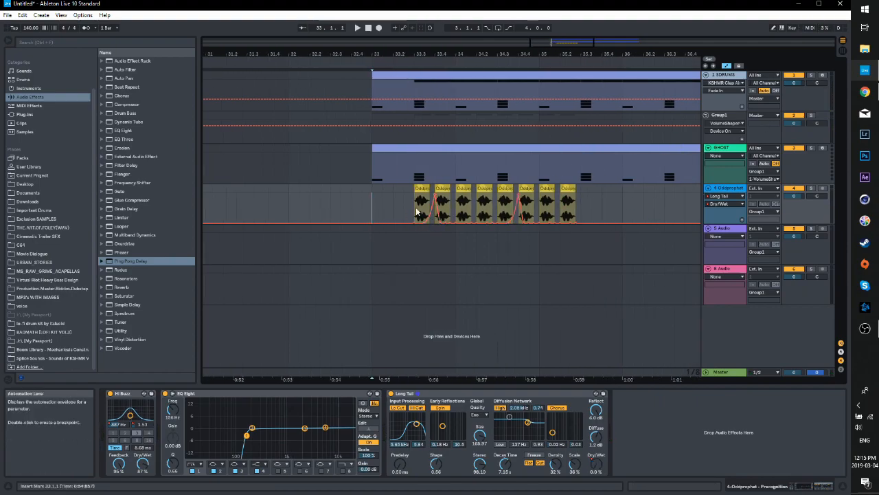
pyautogui.moveTo(568, 44); pyautogui.dragTo(551, 47)
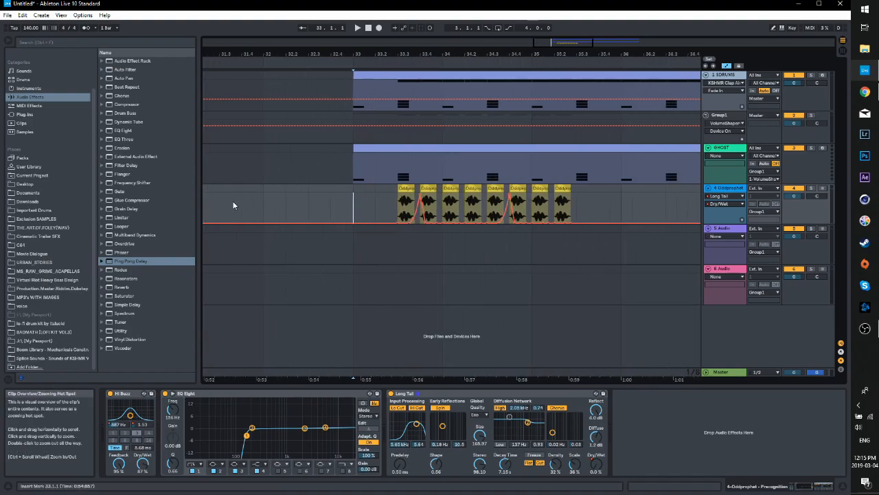
pyautogui.moveTo(196, 214); pyautogui.dragTo(186, 213)
pyautogui.moveTo(567, 48); pyautogui.dragTo(548, 44)
# Open the MP3'S WITH IMAGES folder and place L.U.X - Death Grip on the 5 Audio track at 33.1.1
pyautogui.moveTo(190, 244); pyautogui.dragTo(206, 246)
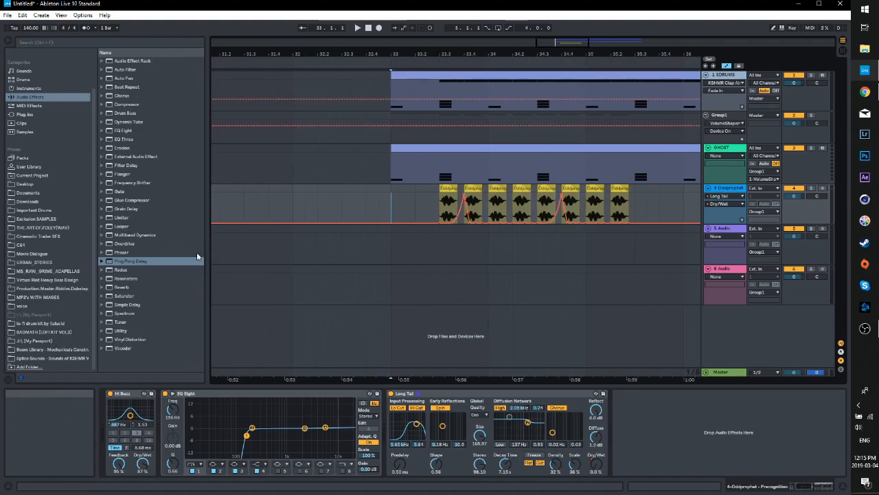
pyautogui.click(48, 297)
pyautogui.moveTo(206, 200); pyautogui.dragTo(268, 200)
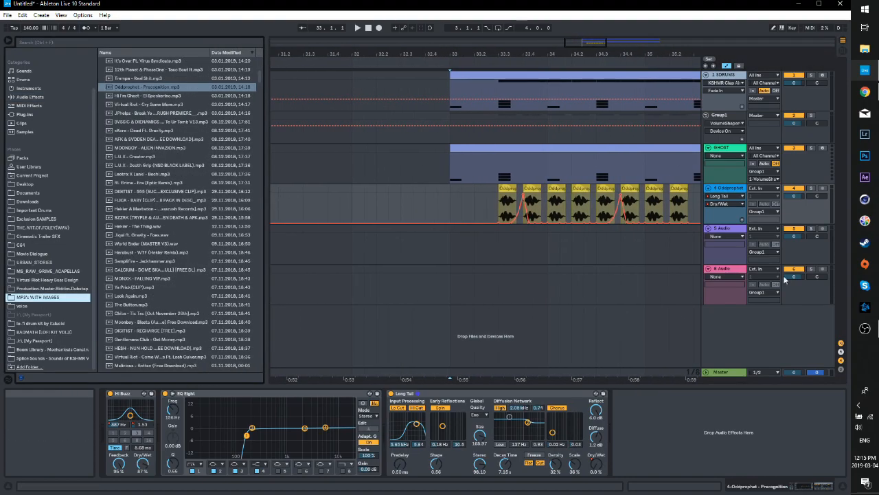
pyautogui.moveTo(135, 167); pyautogui.dragTo(472, 229)
# View the Death Grip clip's waveform, then return to the device view and narrow the browser
pyautogui.doubleClick(471, 229)
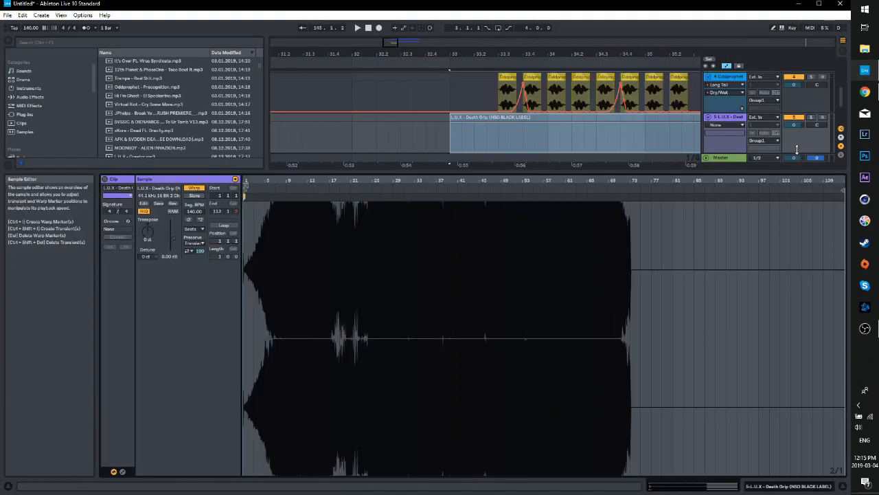
pyautogui.doubleClick(728, 117)
pyautogui.moveTo(266, 136); pyautogui.dragTo(210, 125)
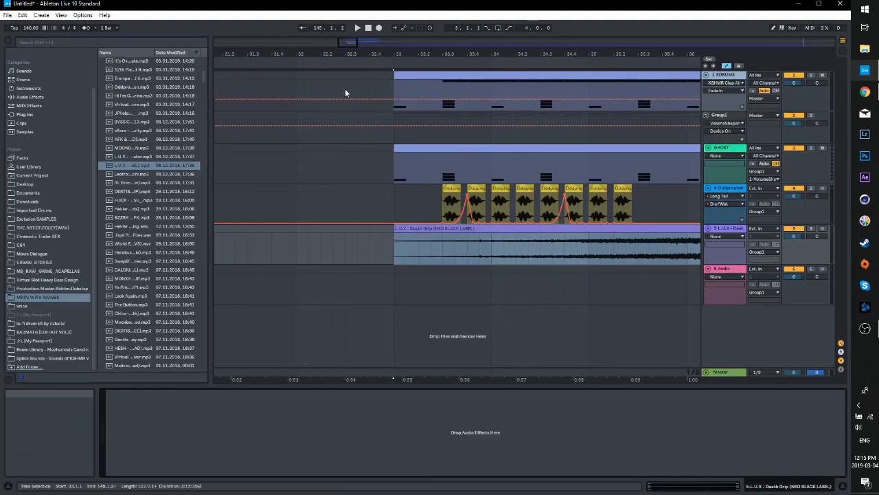
pyautogui.moveTo(346, 42); pyautogui.dragTo(346, 54)
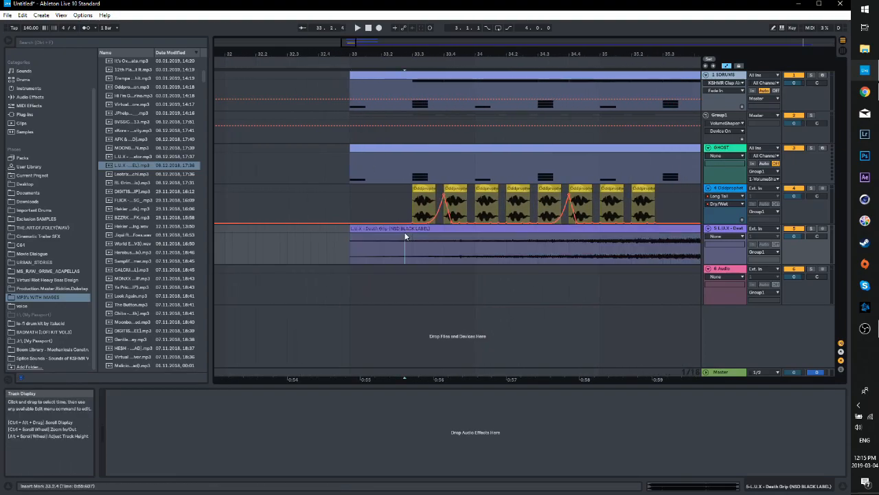
# Enable warping on the Death Grip clip, solo its track and lower the clip gain to -3.72 dB
pyautogui.doubleClick(404, 237)
pyautogui.doubleClick(196, 188)
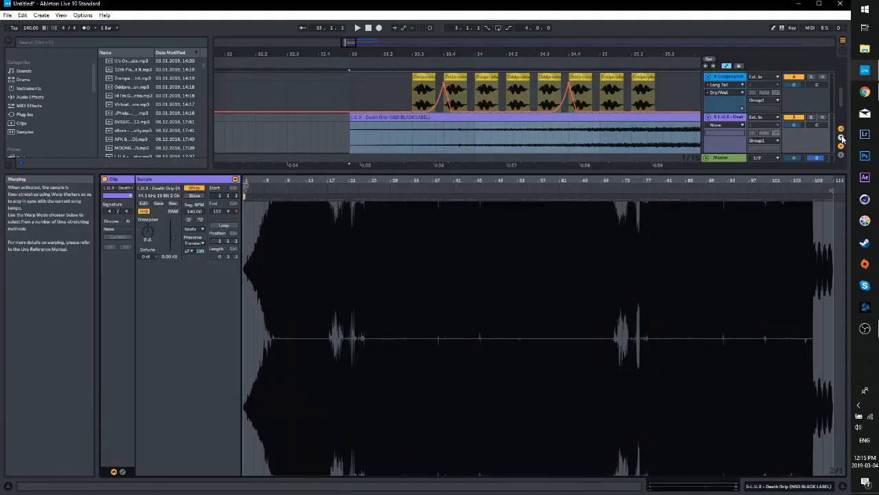
pyautogui.click(811, 117)
pyautogui.moveTo(246, 190); pyautogui.dragTo(382, 191)
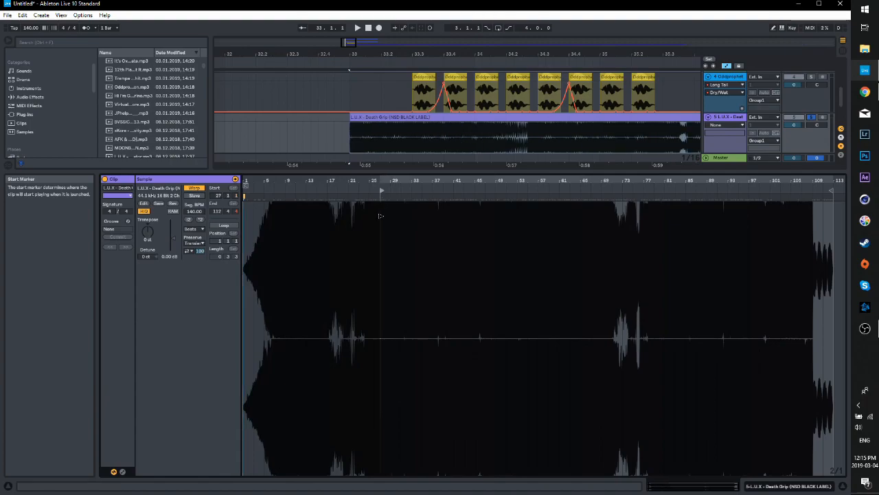
pyautogui.moveTo(173, 242); pyautogui.dragTo(173, 249)
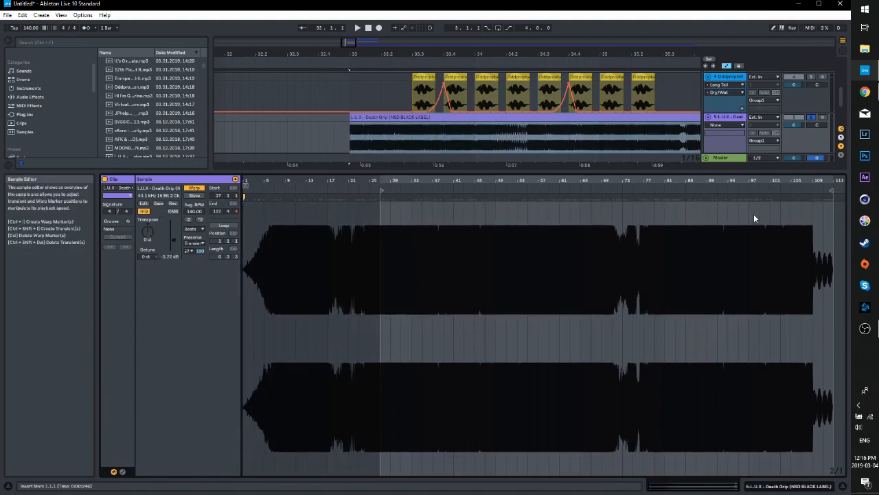
# Set the clip's start to bar 24 with a warp marker there, set its end to bar 29 and play it
pyautogui.moveTo(827, 191)
pyautogui.mouseDown()
pyautogui.moveTo(487, 196)
pyautogui.moveTo(388, 228)
pyautogui.mouseUp()
pyautogui.moveTo(681, 484)
pyautogui.mouseDown()
pyautogui.moveTo(663, 484)
pyautogui.moveTo(667, 491)
pyautogui.mouseUp()
pyautogui.moveTo(516, 191)
pyautogui.mouseDown()
pyautogui.moveTo(373, 203)
pyautogui.moveTo(449, 229)
pyautogui.moveTo(241, 263)
pyautogui.moveTo(553, 262)
pyautogui.mouseUp()
pyautogui.press('space')
pyautogui.press('space')
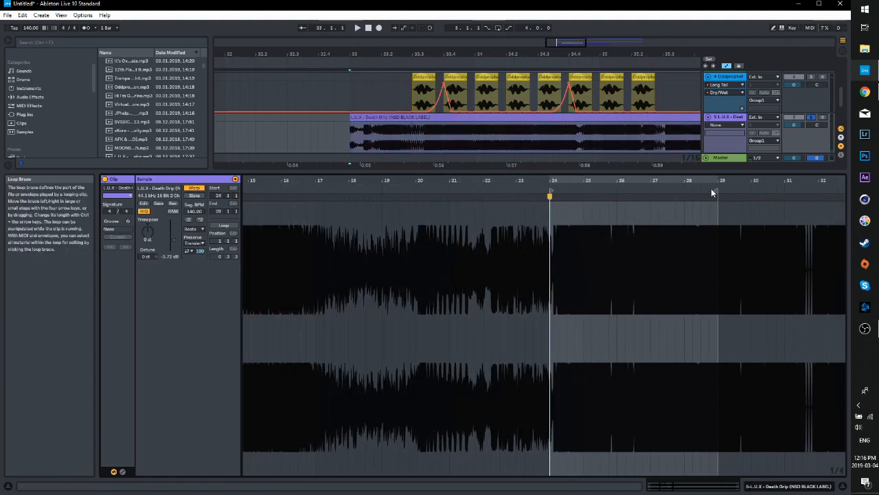
# Move the clip's start to bar 3 and its end to 24.4.1, and enable looping with a length of 34 bars
pyautogui.moveTo(716, 195); pyautogui.dragTo(579, 201)
pyautogui.moveTo(667, 484); pyautogui.dragTo(667, 412)
pyautogui.moveTo(248, 185); pyautogui.dragTo(300, 186)
pyautogui.click(230, 226)
pyautogui.moveTo(246, 191); pyautogui.dragTo(435, 190)
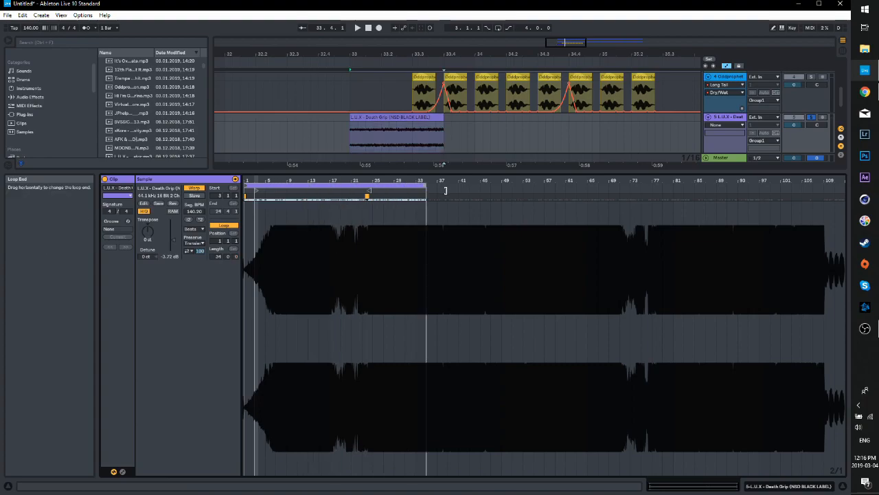
# Extend the clip's end to 112.4.4 with the loop spanning the song, and lengthen the arrangement clip to 35.3.3
pyautogui.moveTo(813, 201)
pyautogui.mouseDown()
pyautogui.moveTo(843, 199)
pyautogui.moveTo(353, 192)
pyautogui.moveTo(361, 193)
pyautogui.moveTo(342, 213)
pyautogui.moveTo(342, 237)
pyautogui.mouseUp()
pyautogui.moveTo(443, 131)
pyautogui.mouseDown()
pyautogui.moveTo(631, 124)
pyautogui.moveTo(359, 126)
pyautogui.moveTo(549, 125)
pyautogui.moveTo(435, 126)
pyautogui.mouseUp()
pyautogui.moveTo(432, 181)
pyautogui.mouseDown()
pyautogui.moveTo(266, 180)
pyautogui.moveTo(417, 180)
pyautogui.mouseUp()
pyautogui.moveTo(437, 130); pyautogui.dragTo(677, 129)
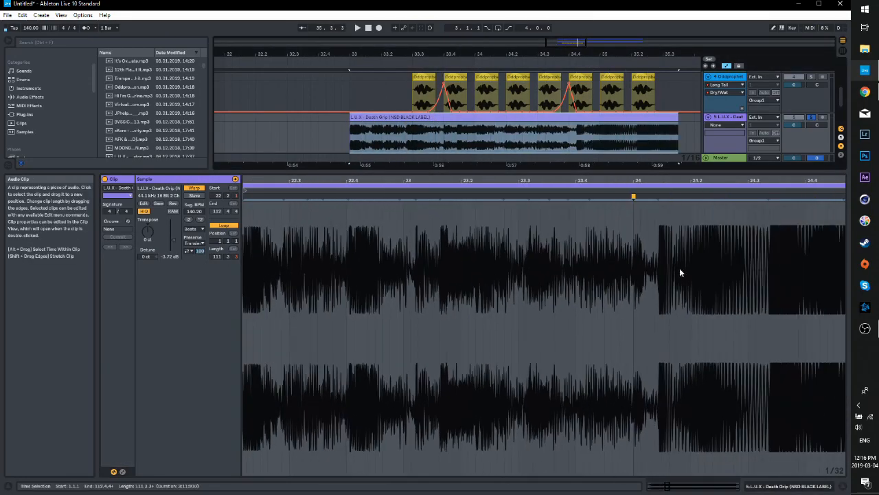
# Move the clip's start to bar 19 and shorten the arrangement clip to end at 33.3.1
pyautogui.moveTo(714, 250)
pyautogui.mouseDown()
pyautogui.moveTo(796, 250)
pyautogui.moveTo(458, 250)
pyautogui.mouseUp()
pyautogui.moveTo(436, 189); pyautogui.dragTo(399, 189)
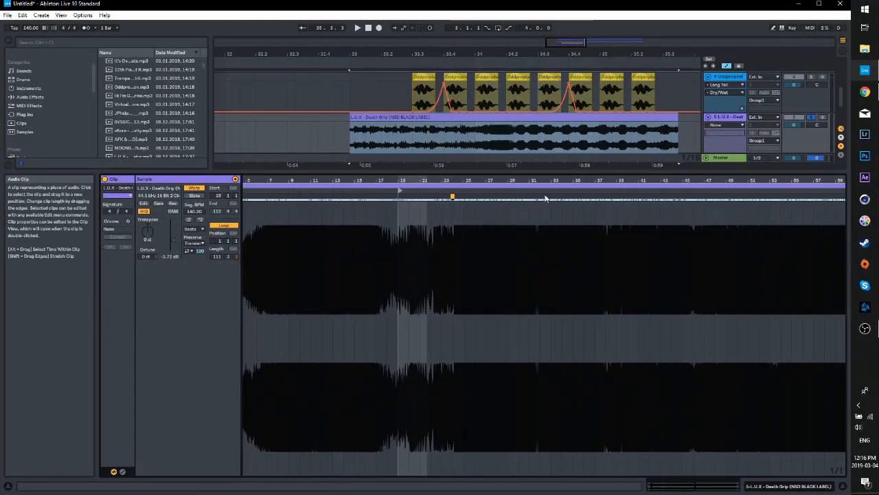
pyautogui.moveTo(677, 131); pyautogui.dragTo(413, 130)
# Move the clip's start to the beginning of the hit at about 21.3.4 and play it to check the timing
pyautogui.moveTo(665, 486); pyautogui.dragTo(679, 487)
pyautogui.moveTo(268, 250)
pyautogui.mouseDown()
pyautogui.moveTo(574, 250)
pyautogui.moveTo(574, 295)
pyautogui.moveTo(584, 295)
pyautogui.mouseUp()
pyautogui.moveTo(492, 191)
pyautogui.mouseDown()
pyautogui.moveTo(679, 217)
pyautogui.moveTo(586, 217)
pyautogui.moveTo(745, 218)
pyautogui.mouseUp()
pyautogui.press('space')
pyautogui.press('space')
pyautogui.press('space')
pyautogui.moveTo(664, 486); pyautogui.dragTo(665, 494)
pyautogui.moveTo(506, 193); pyautogui.dragTo(446, 194)
pyautogui.press('space')
pyautogui.press('space')
# Insert warp markers at the hit's start near 21.3.4 and its end near 22.1.4, and play the clip
pyautogui.doubleClick(443, 197)
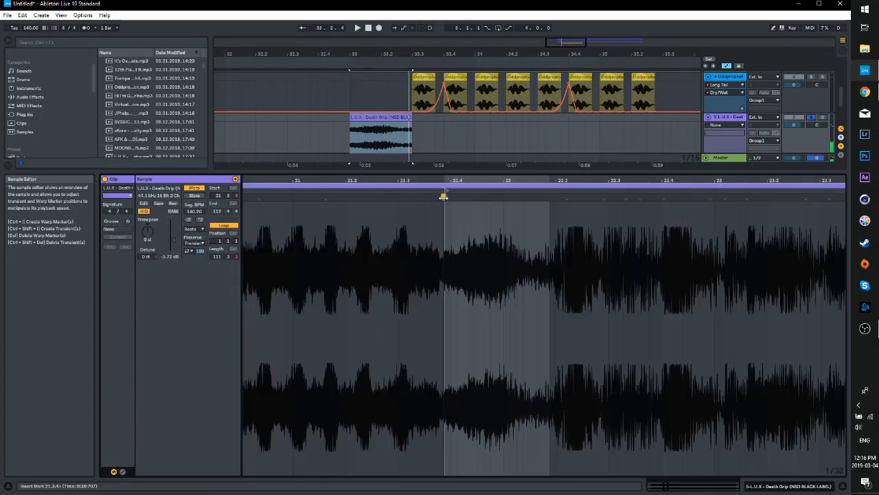
pyautogui.doubleClick(548, 197)
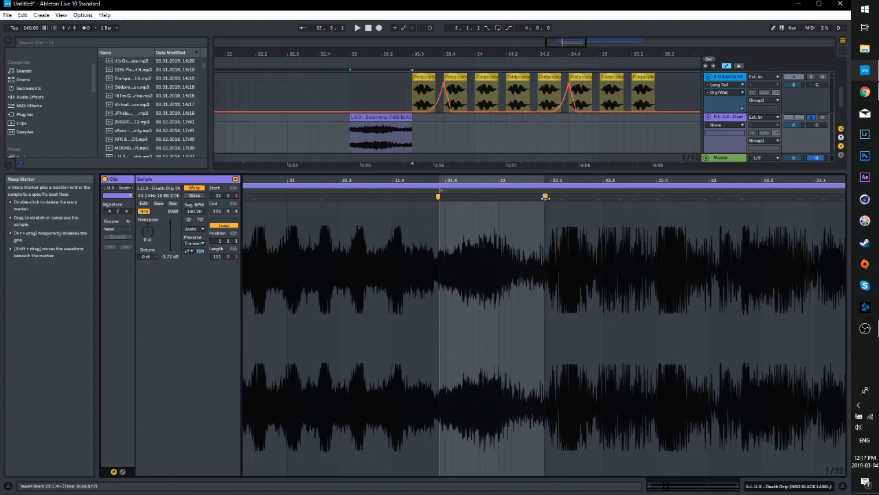
pyautogui.press('space')
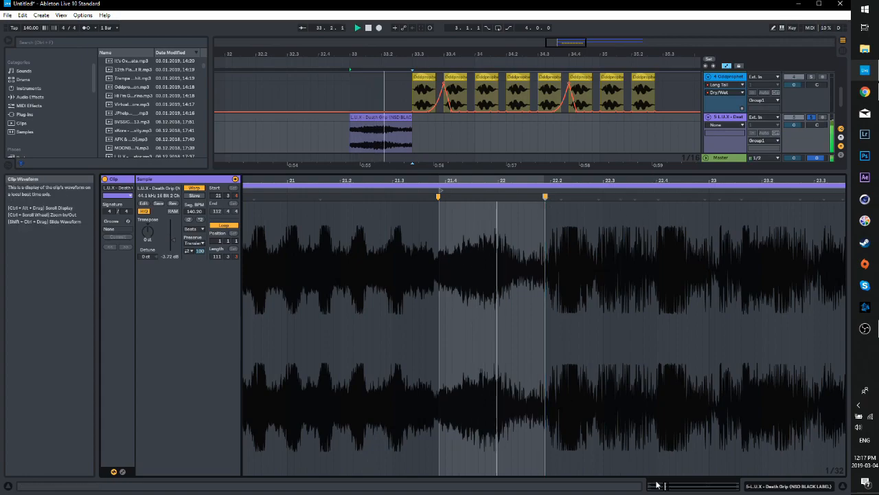
pyautogui.moveTo(665, 486); pyautogui.dragTo(665, 490)
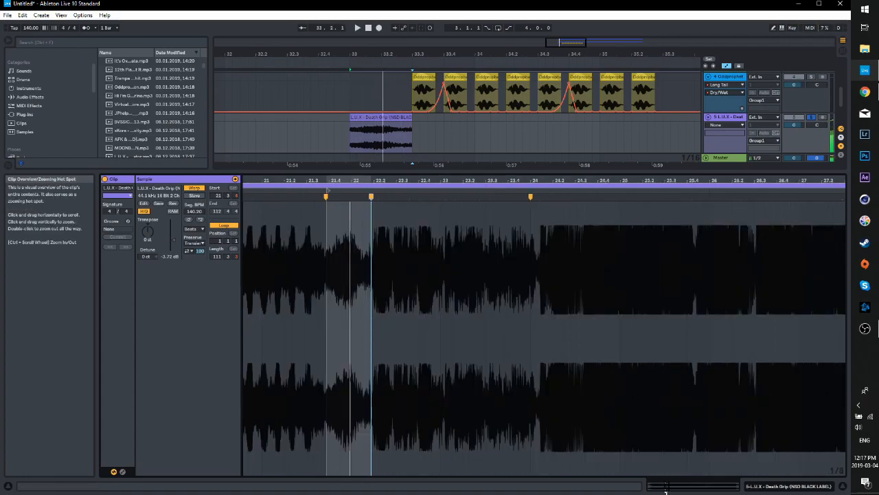
pyautogui.press('space')
# Try the clip shortened to 33.2.1 with its original tempo halved and doubled
pyautogui.moveTo(411, 119); pyautogui.dragTo(382, 123)
pyautogui.click(190, 220)
pyautogui.press('space')
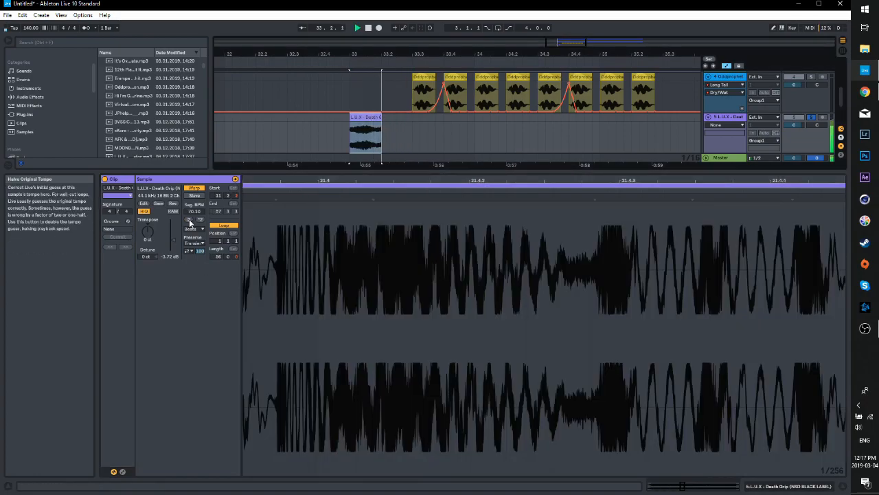
pyautogui.click(199, 221)
pyautogui.click(199, 221)
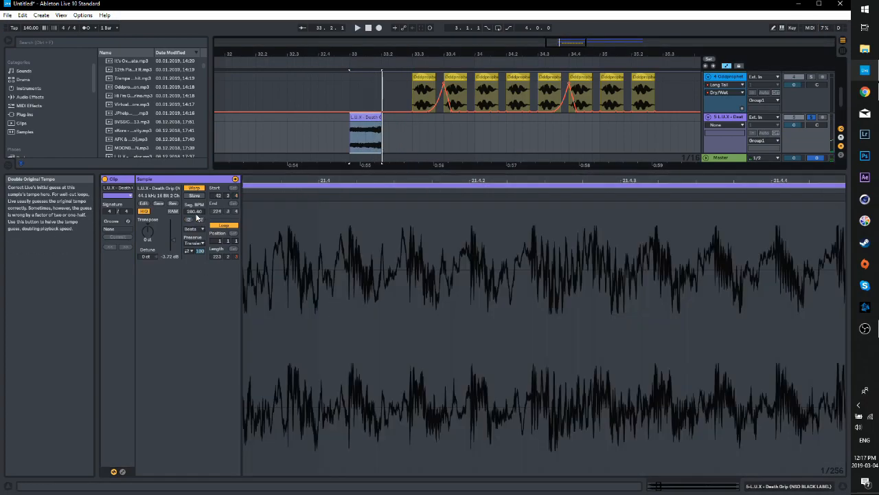
pyautogui.click(190, 219)
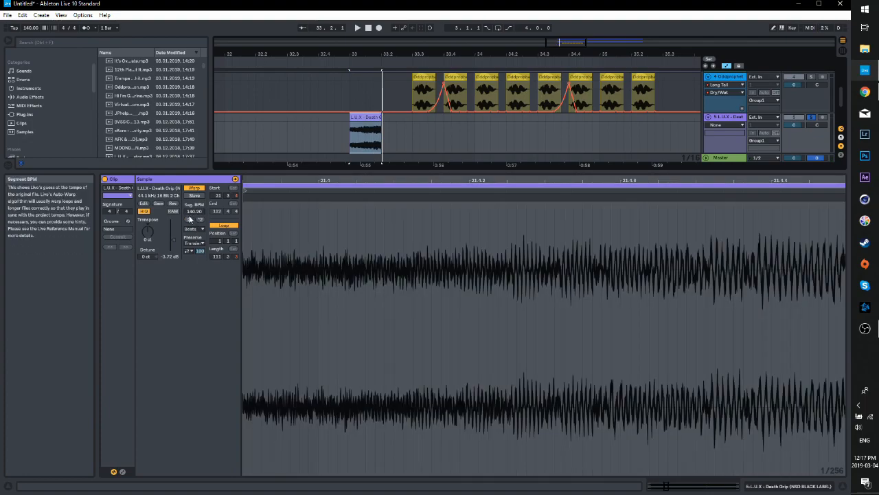
# Set the clip's segment BPM to 140.00 and halve its original tempo
pyautogui.moveTo(193, 212); pyautogui.dragTo(193, 213)
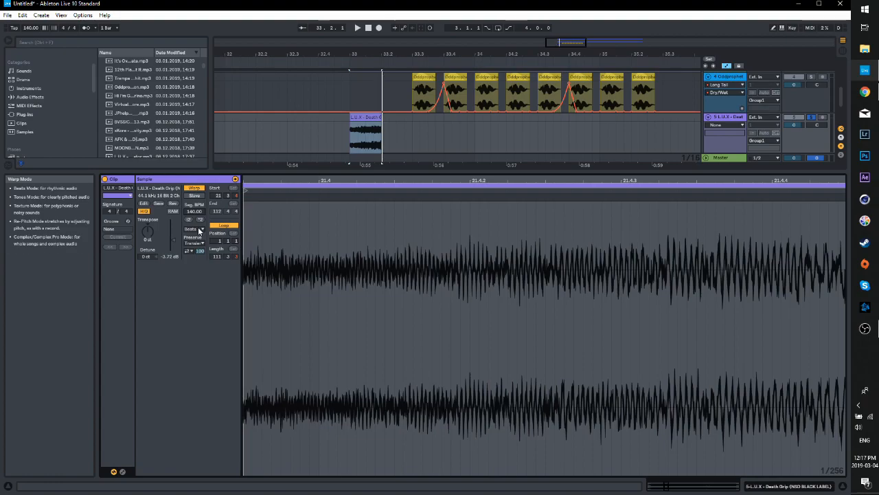
pyautogui.doubleClick(664, 485)
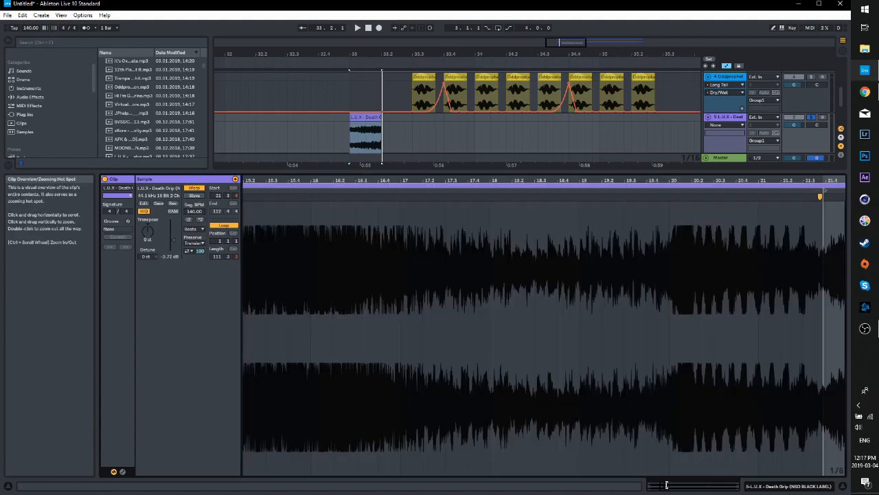
pyautogui.moveTo(659, 492); pyautogui.dragTo(667, 494)
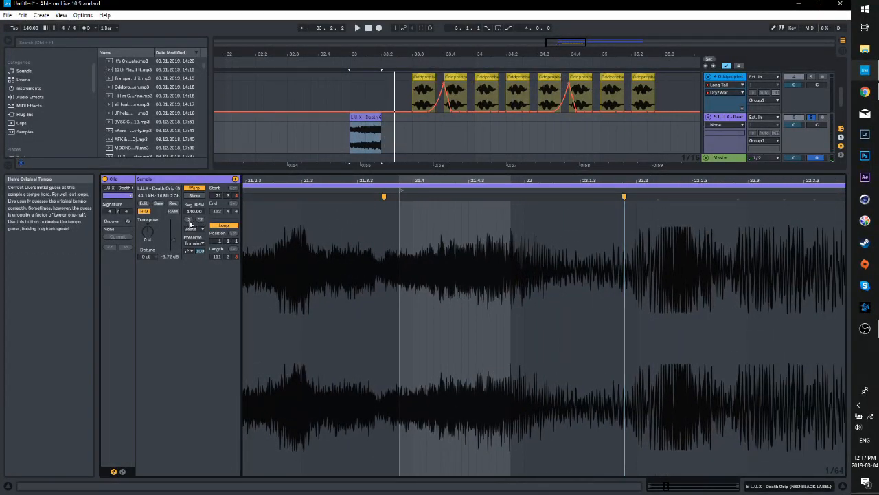
pyautogui.click(190, 221)
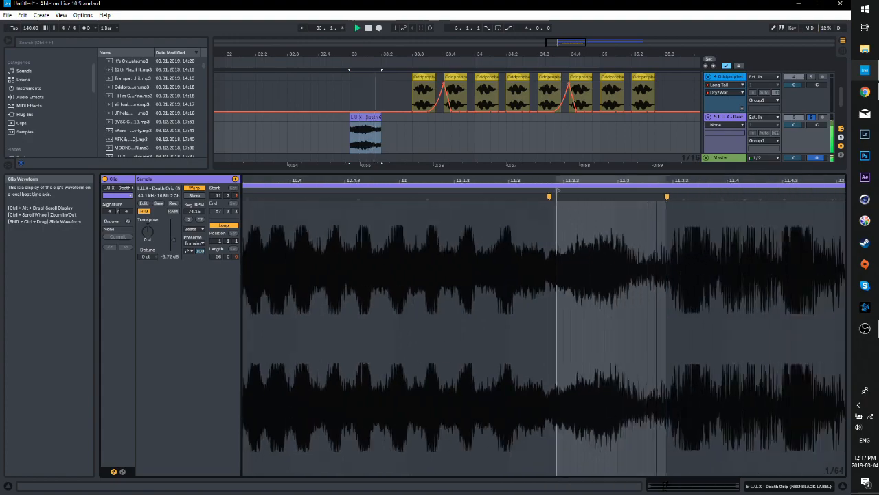
# Try the Complex Pro warp mode with Formants at 0.00 and Envelope at 8, and play the clip
pyautogui.click(194, 228)
pyautogui.click(198, 253)
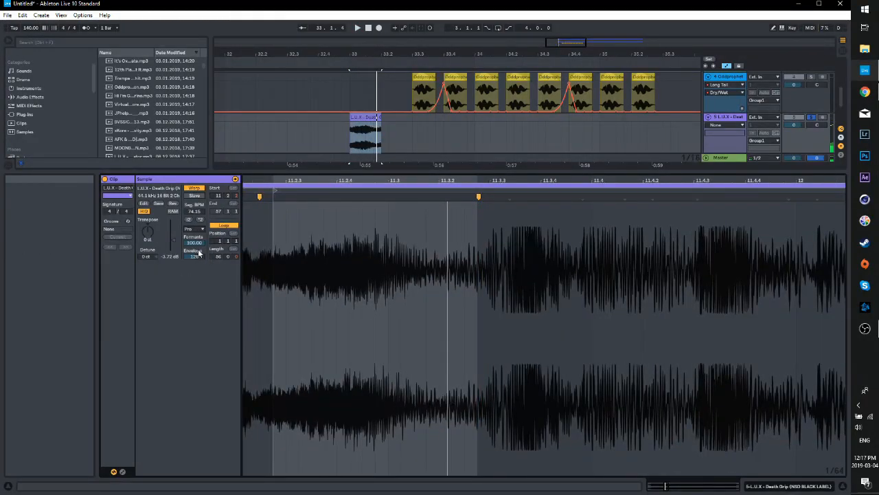
pyautogui.press('space')
pyautogui.moveTo(194, 242); pyautogui.dragTo(195, 302)
pyautogui.press('space')
pyautogui.press('space')
pyautogui.press('space')
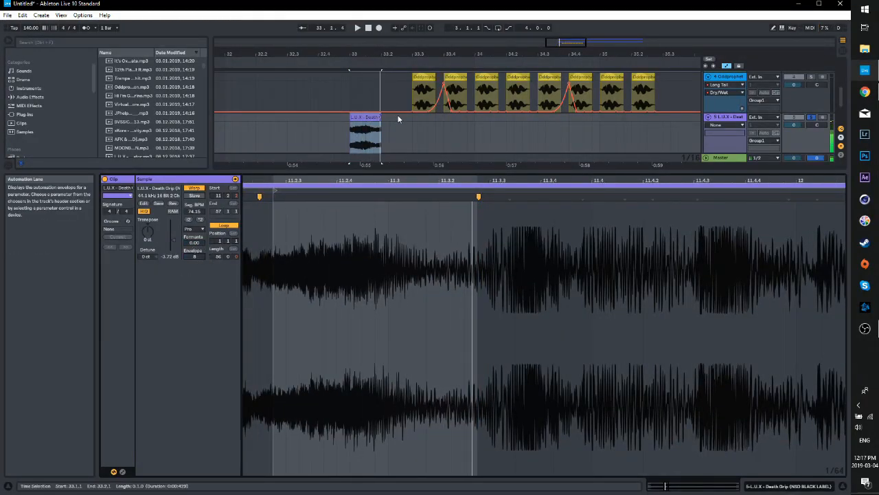
# Set the clip's warp mode to Texture, extend it to 33.3.1 in the arrangement and play it
pyautogui.click(197, 230)
pyautogui.click(195, 228)
pyautogui.click(200, 247)
pyautogui.moveTo(383, 122); pyautogui.dragTo(412, 122)
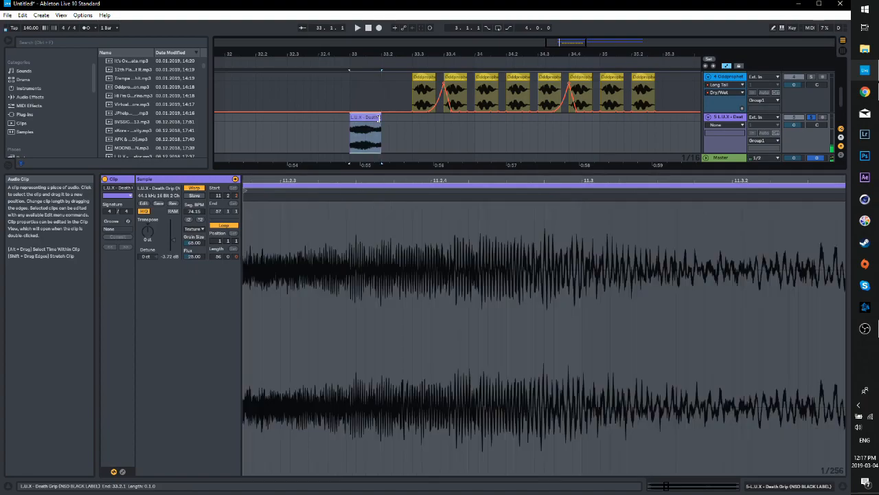
pyautogui.press('space')
pyautogui.press('space')
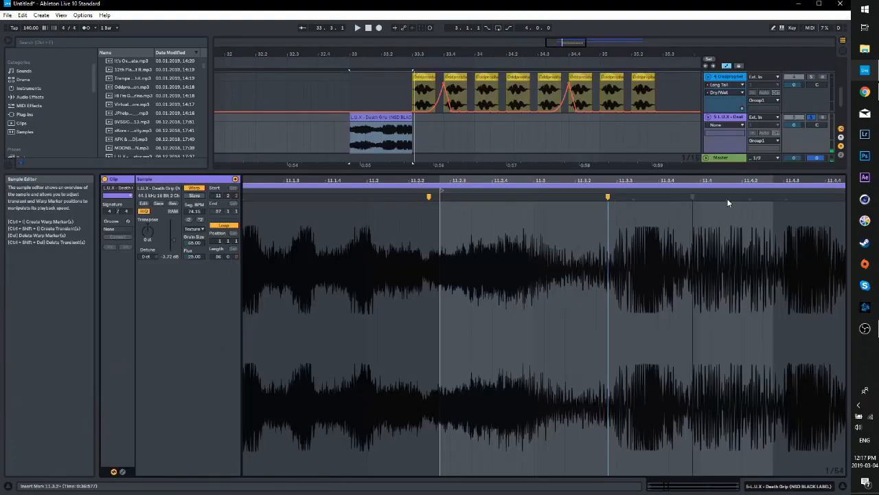
# Add a warp marker just before 11.4 and pull it and the marker after the first hit earlier
pyautogui.press('space')
pyautogui.moveTo(687, 197); pyautogui.dragTo(679, 196)
pyautogui.moveTo(607, 197); pyautogui.dragTo(586, 196)
pyautogui.moveTo(680, 196); pyautogui.dragTo(670, 197)
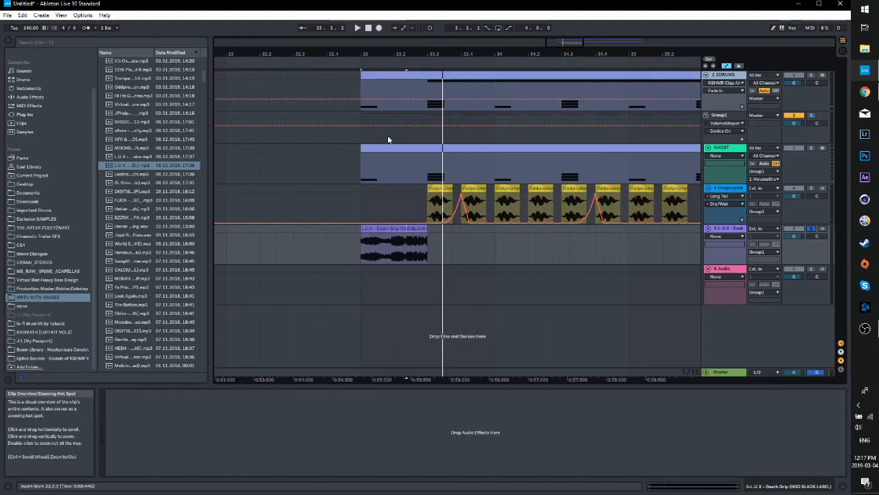
# Try to nudge the Death Grip clip's beginning earlier than 33.1.1 and undo the change
pyautogui.moveTo(212, 199)
pyautogui.mouseDown()
pyautogui.moveTo(226, 204)
pyautogui.moveTo(218, 204)
pyautogui.mouseUp()
pyautogui.click(371, 249)
pyautogui.moveTo(369, 229); pyautogui.dragTo(361, 229)
pyautogui.hotkey('ctrl', 'z')
pyautogui.click(428, 230)
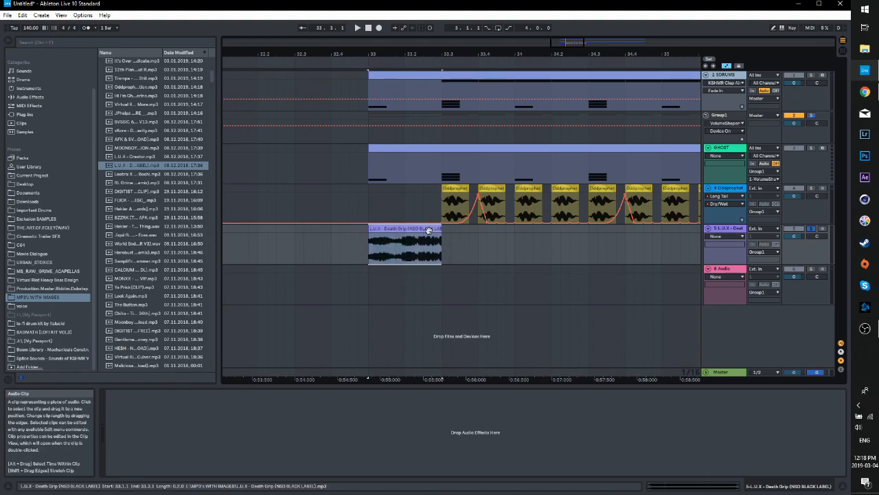
pyautogui.moveTo(443, 253); pyautogui.dragTo(367, 240)
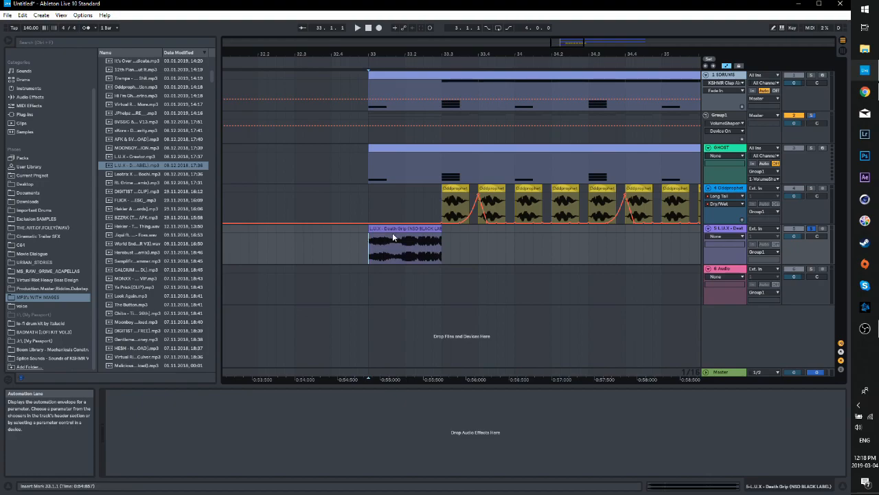
# Review the Death Grip clip's warped waveform, list the available audio effects and return to the track's device view
pyautogui.doubleClick(370, 241)
pyautogui.moveTo(665, 486); pyautogui.dragTo(727, 138)
pyautogui.doubleClick(734, 118)
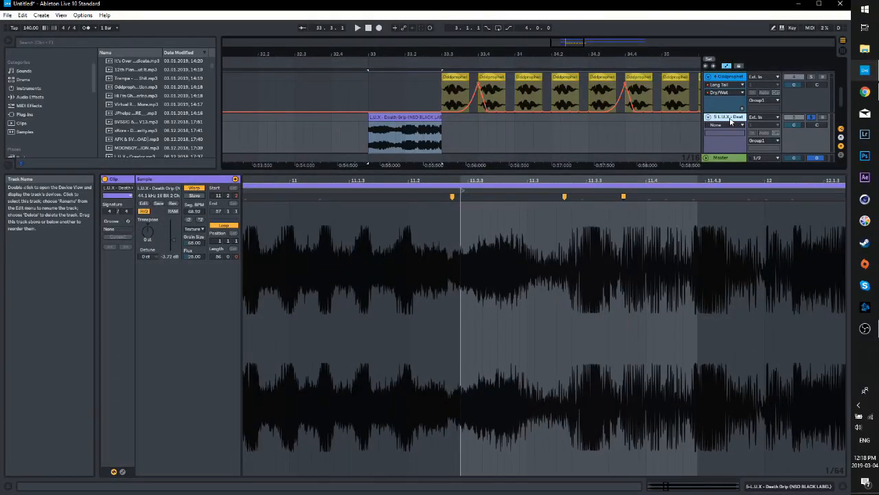
pyautogui.moveTo(439, 55); pyautogui.dragTo(435, 176)
pyautogui.doubleClick(421, 239)
pyautogui.doubleClick(719, 118)
pyautogui.click(28, 97)
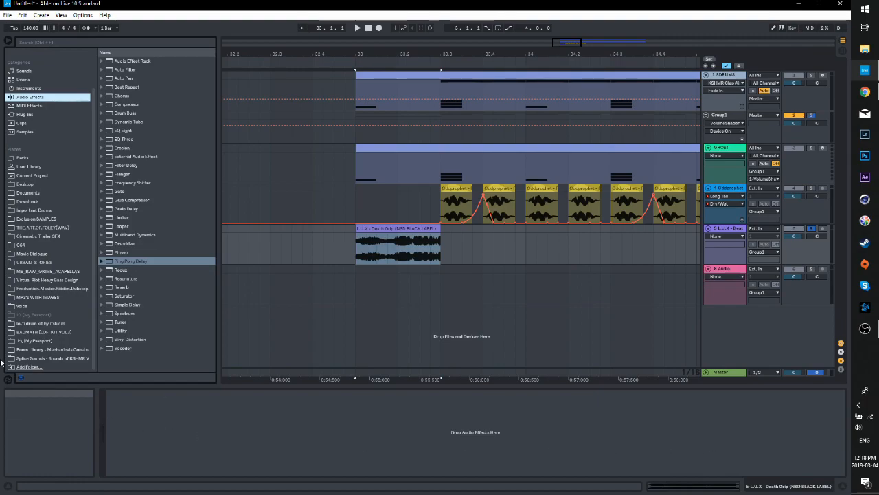
pyautogui.doubleClick(382, 232)
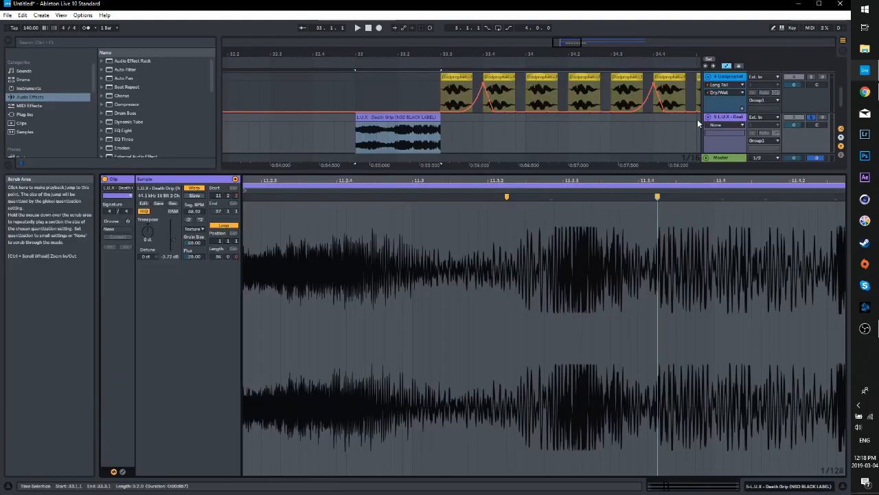
pyautogui.click(739, 120)
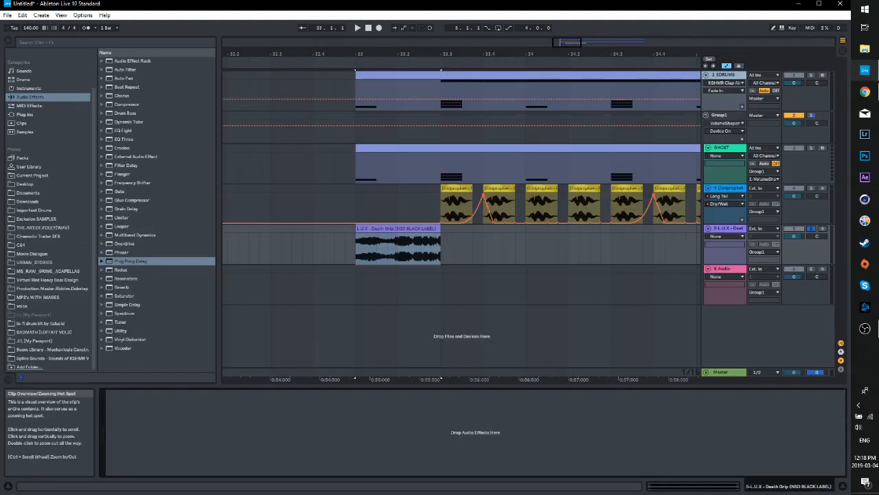
pyautogui.doubleClick(434, 228)
pyautogui.doubleClick(734, 117)
pyautogui.moveTo(454, 53); pyautogui.dragTo(494, 54)
pyautogui.moveTo(219, 269); pyautogui.dragTo(177, 281)
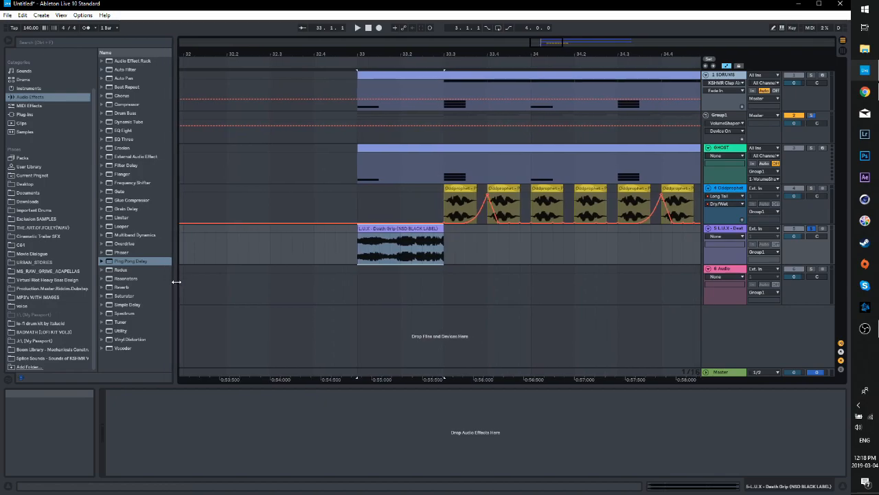
pyautogui.moveTo(176, 282); pyautogui.dragTo(176, 282)
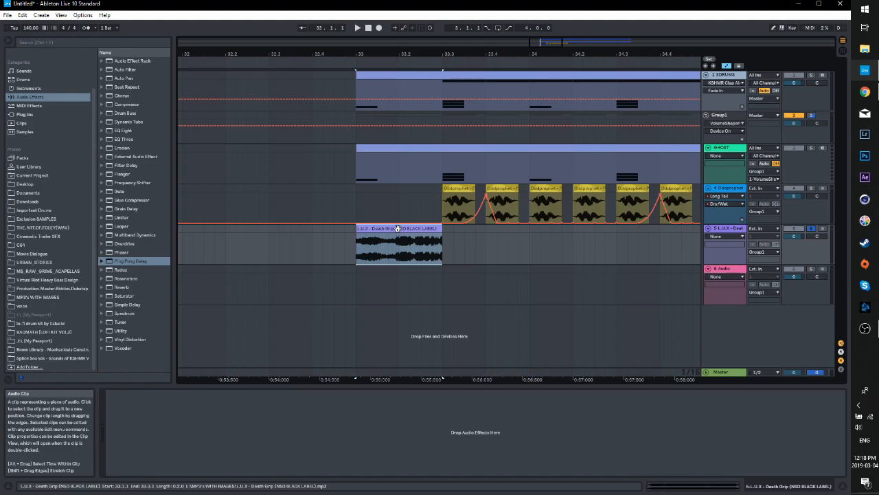
pyautogui.moveTo(173, 200); pyautogui.dragTo(192, 209)
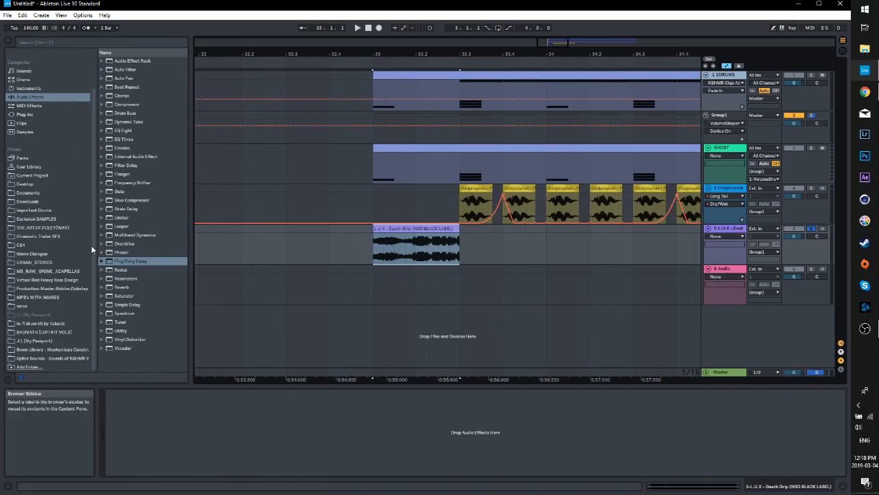
# Load the Dyner(x64) plug-in on the Death Grip track and move its window clear of the browser
pyautogui.click(24, 114)
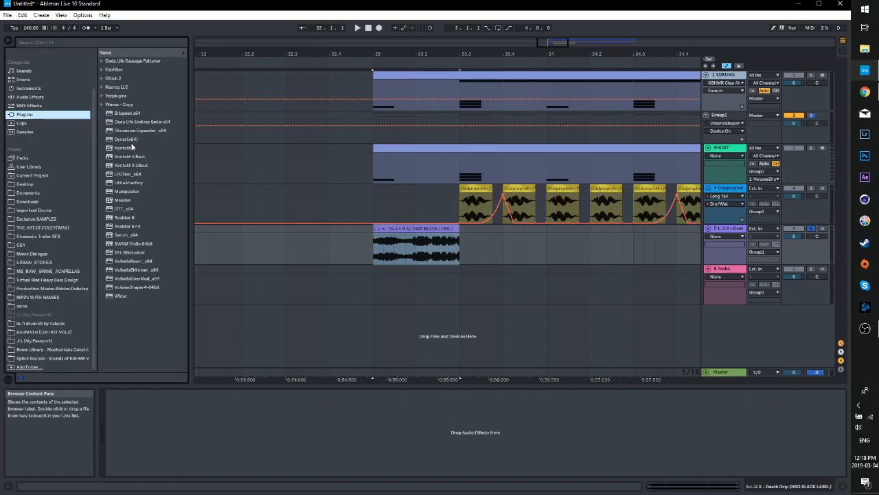
pyautogui.doubleClick(125, 139)
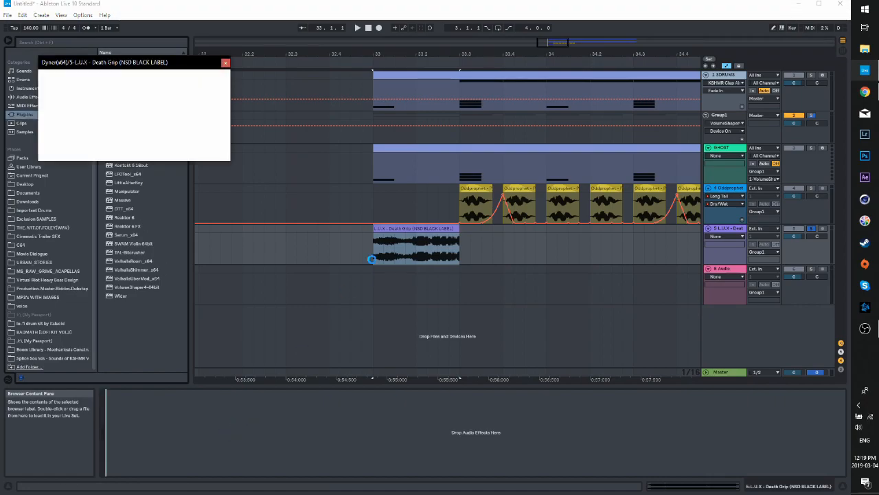
pyautogui.moveTo(164, 61); pyautogui.dragTo(257, 89)
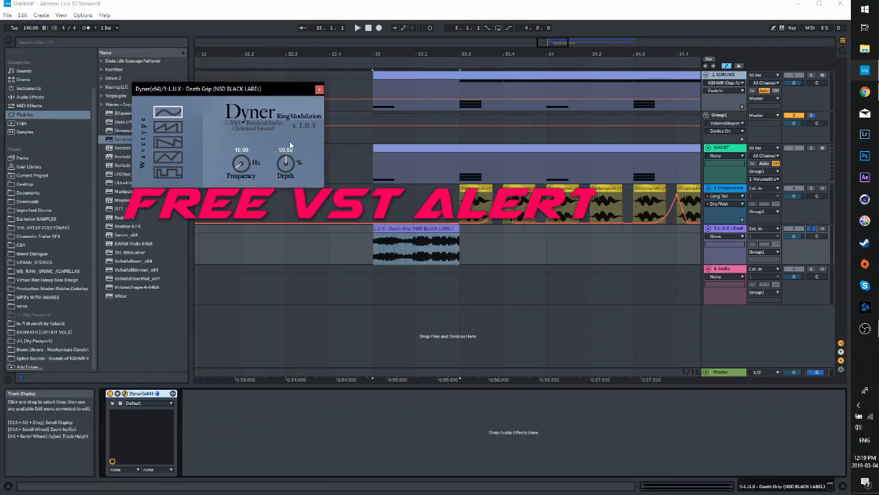
# Close Dyner's window and enlarge the Death Grip track around bar 33
pyautogui.click(318, 89)
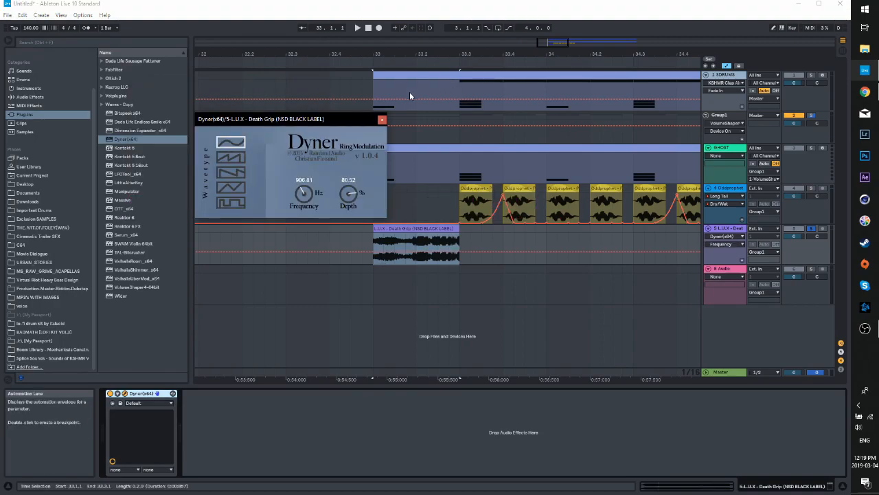
pyautogui.click(383, 120)
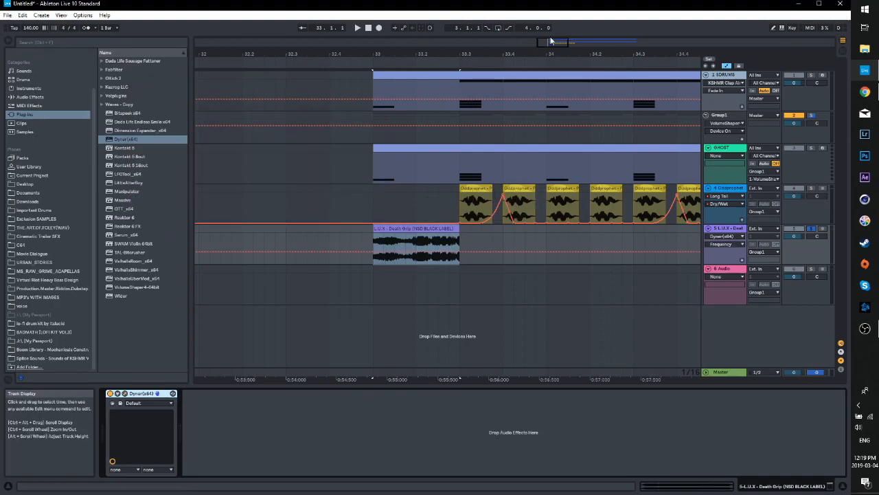
pyautogui.moveTo(544, 43); pyautogui.dragTo(544, 46)
pyautogui.click(374, 241)
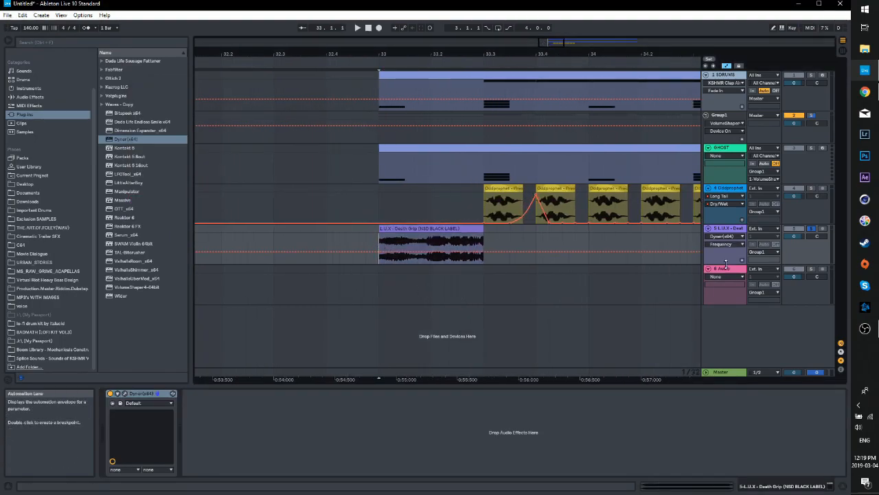
pyautogui.moveTo(727, 265); pyautogui.dragTo(727, 289)
pyautogui.moveTo(414, 54); pyautogui.dragTo(404, 69)
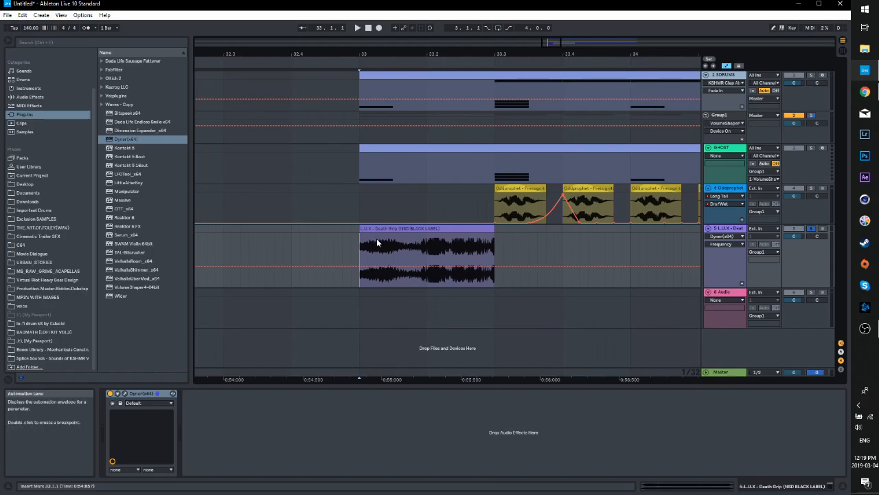
# Set Dyner's depth to 100 % and its frequency to 3.30 Hz while auditioning the Death Grip clip
pyautogui.click(125, 393)
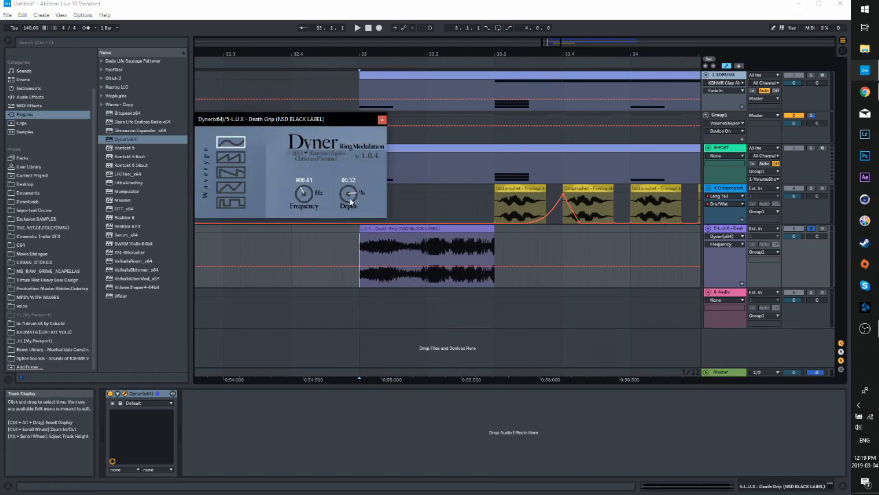
pyautogui.moveTo(301, 206); pyautogui.dragTo(296, 228)
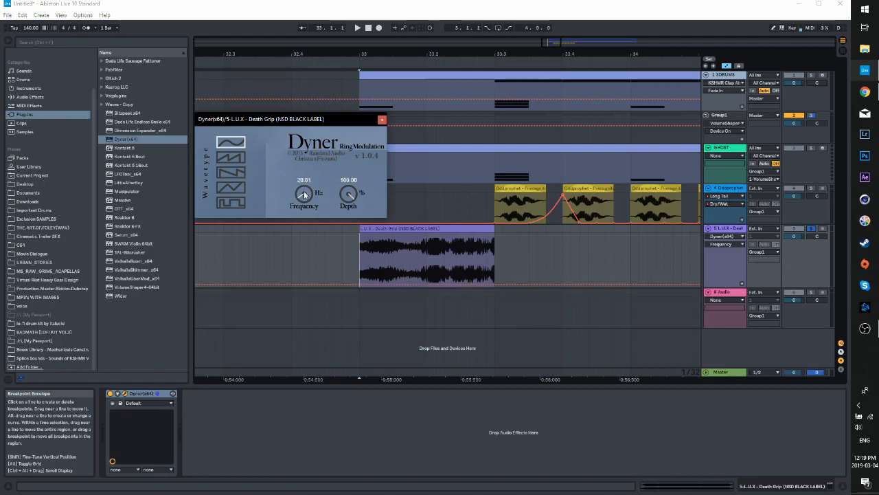
pyautogui.click(349, 196)
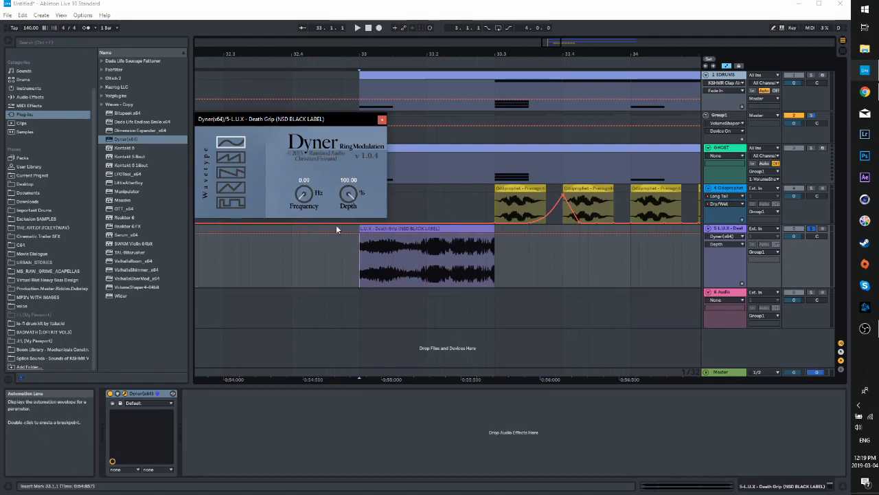
pyautogui.press('space')
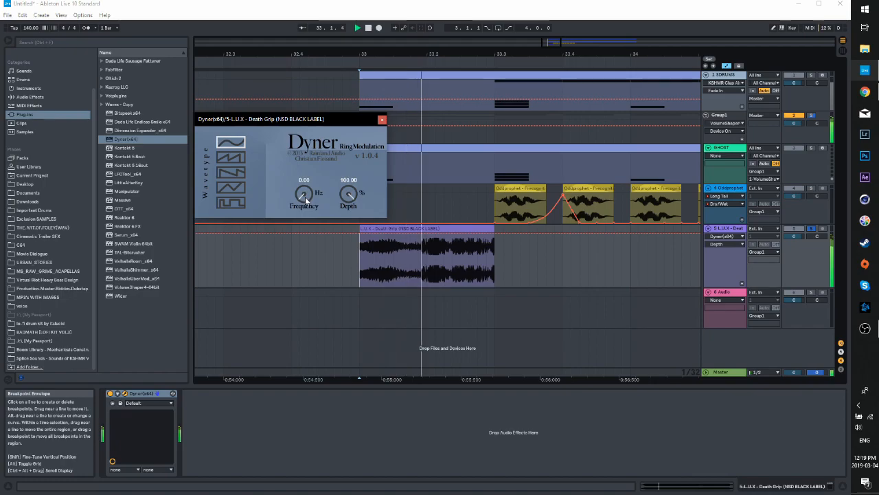
pyautogui.moveTo(304, 197); pyautogui.dragTo(305, 192)
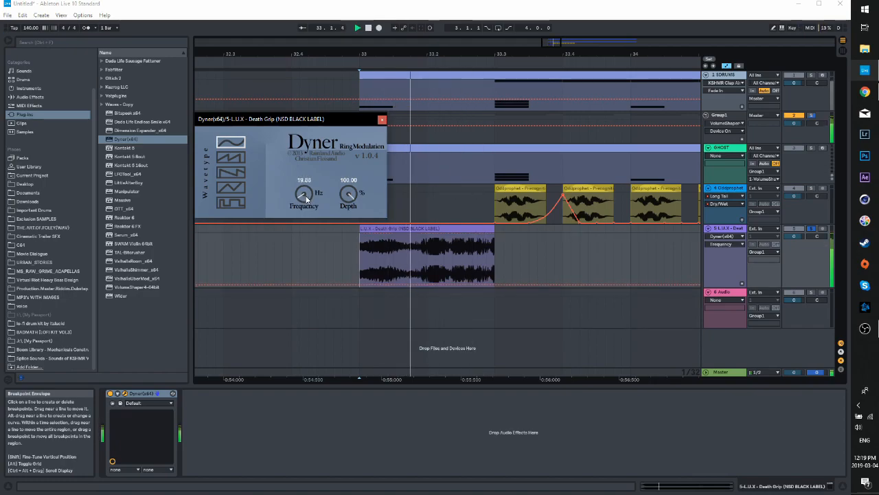
pyautogui.press('space')
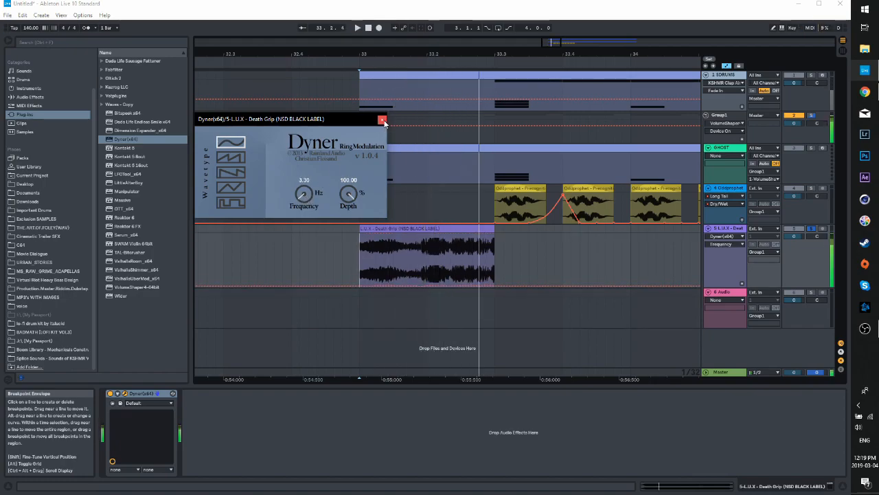
pyautogui.click(383, 121)
pyautogui.doubleClick(127, 173)
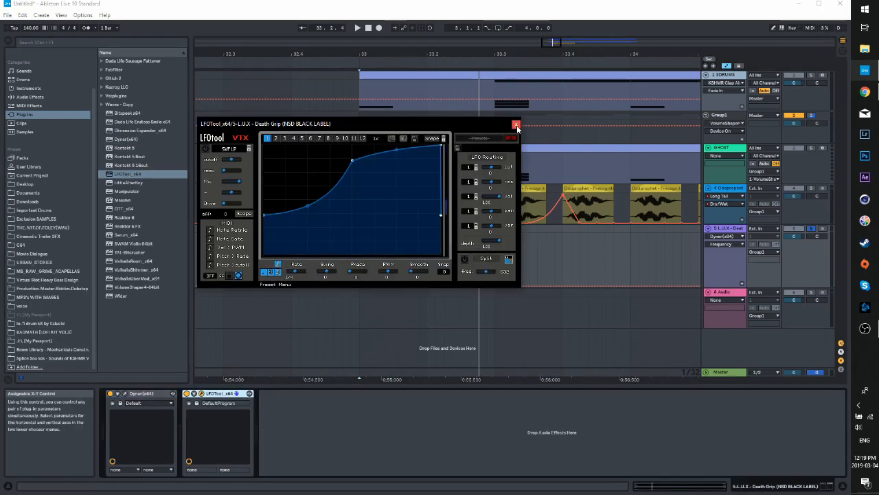
pyautogui.click(517, 127)
pyautogui.moveTo(195, 191); pyautogui.dragTo(170, 191)
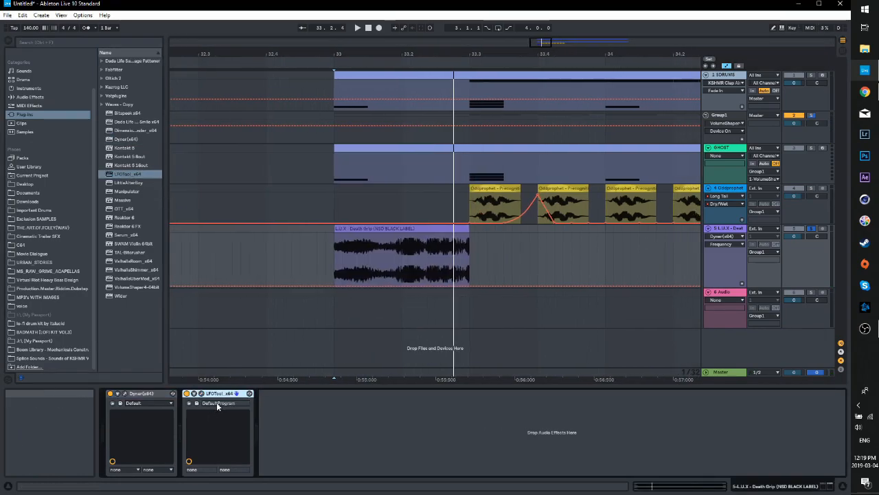
pyautogui.press('Delete')
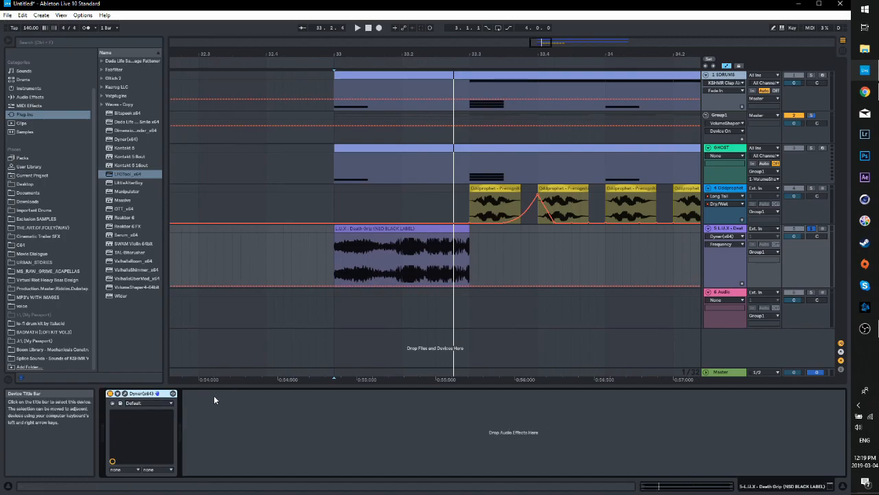
# Raise Dyner's frequency to about 426 Hz while repeatedly auditioning the Death Grip clip
pyautogui.click(125, 394)
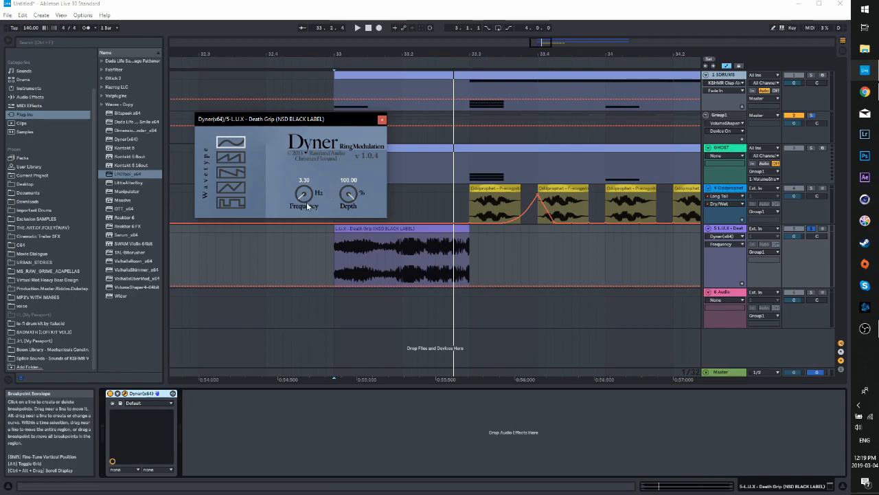
pyautogui.moveTo(328, 120); pyautogui.dragTo(304, 141)
pyautogui.press('space')
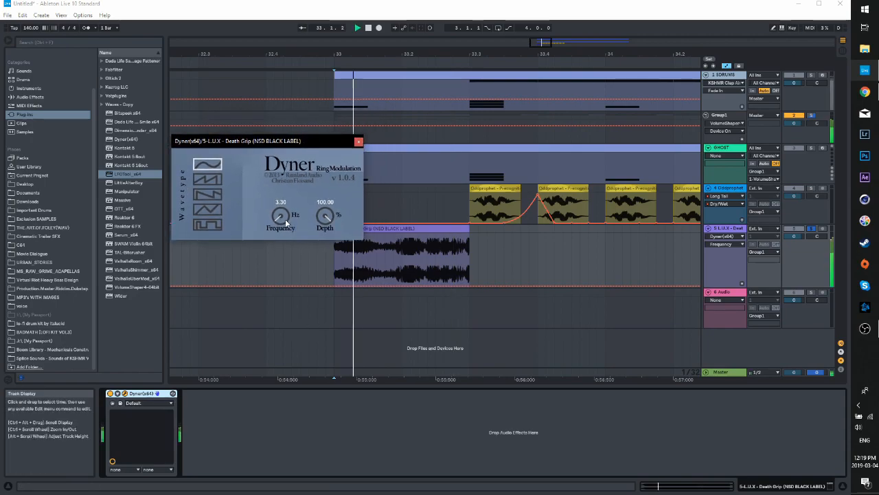
pyautogui.moveTo(280, 219); pyautogui.dragTo(280, 216)
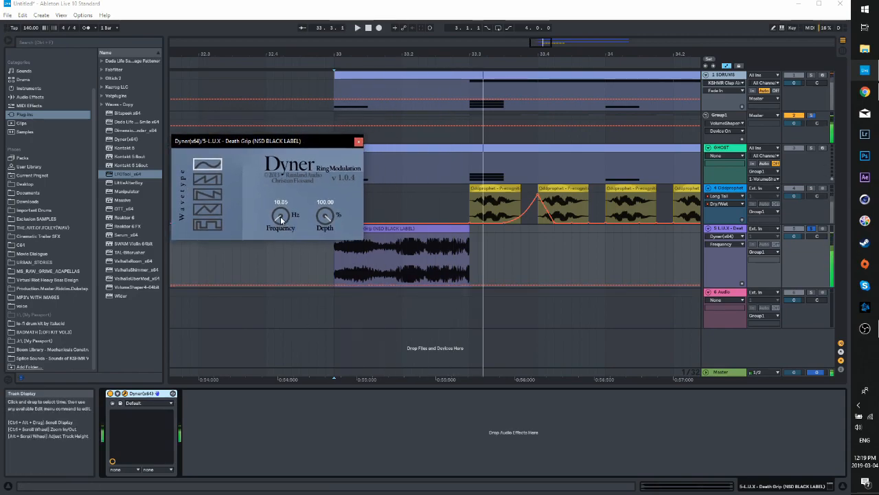
pyautogui.moveTo(280, 219); pyautogui.dragTo(276, 243)
pyautogui.press('space')
pyautogui.press('space')
pyautogui.press('space')
pyautogui.press('space')
pyautogui.press('space')
pyautogui.press('space')
pyautogui.press('space')
pyautogui.press('space')
pyautogui.press('space')
# Try Dyner's second wavetype on the Death Grip clip, return to the sine wave and close the plug-in window
pyautogui.click(210, 181)
pyautogui.press('space')
pyautogui.click(212, 166)
pyautogui.press('space')
pyautogui.press('space')
pyautogui.click(357, 142)
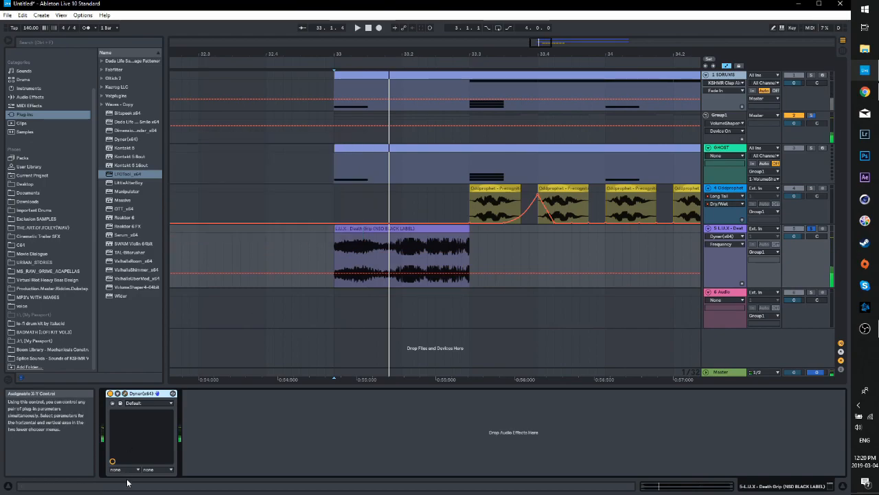
# Assign Frequency to Dyner's X axis and show its automation on the Death Grip track
pyautogui.click(117, 469)
pyautogui.click(200, 472)
pyautogui.click(117, 469)
pyautogui.click(125, 393)
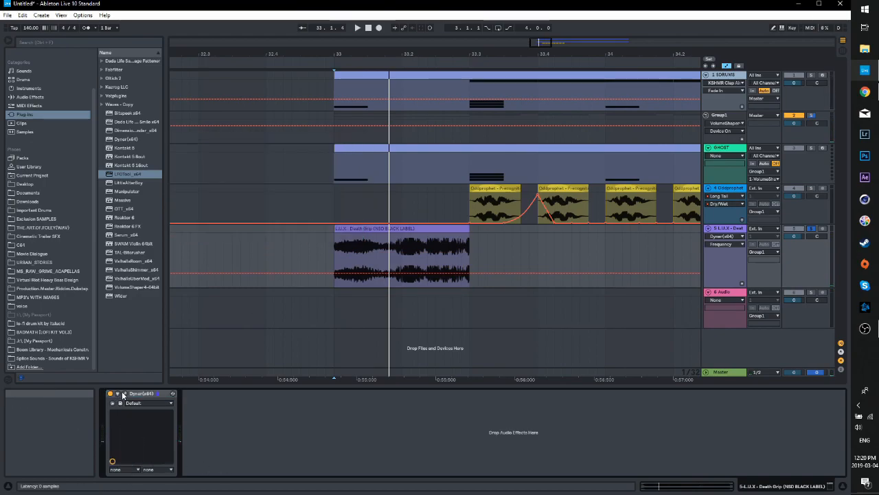
pyautogui.click(125, 393)
pyautogui.click(358, 142)
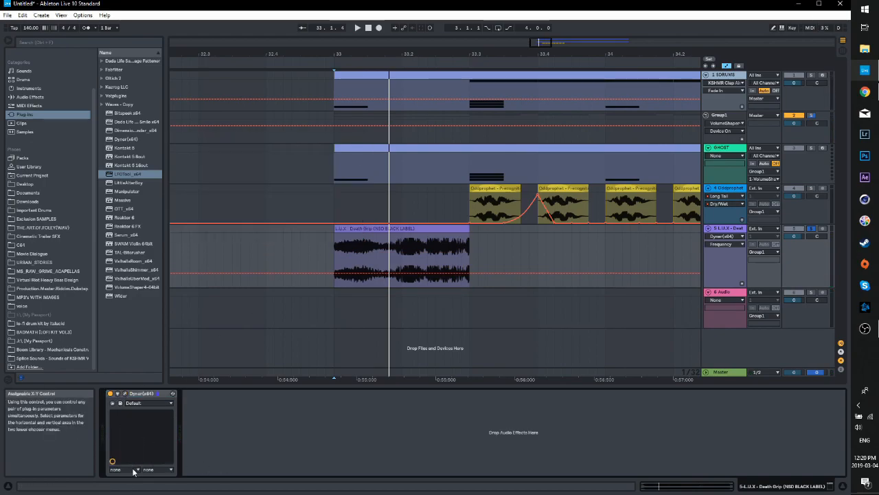
pyautogui.click(127, 448)
pyautogui.rightClick(201, 415)
pyautogui.click(203, 416)
# Automate Dyner's Frequency to fall from about 60 Hz at 33.1.1 to 0 Hz at 33.3.1
pyautogui.click(334, 252)
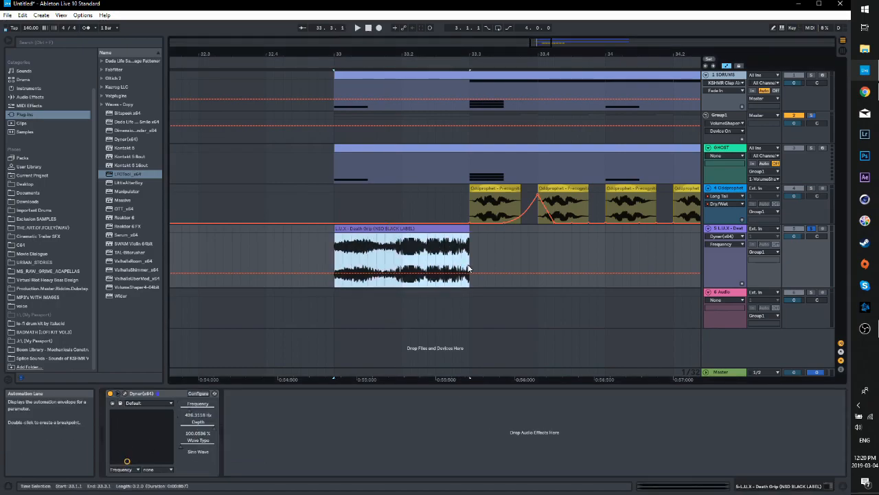
pyautogui.click(335, 284)
pyautogui.press('space')
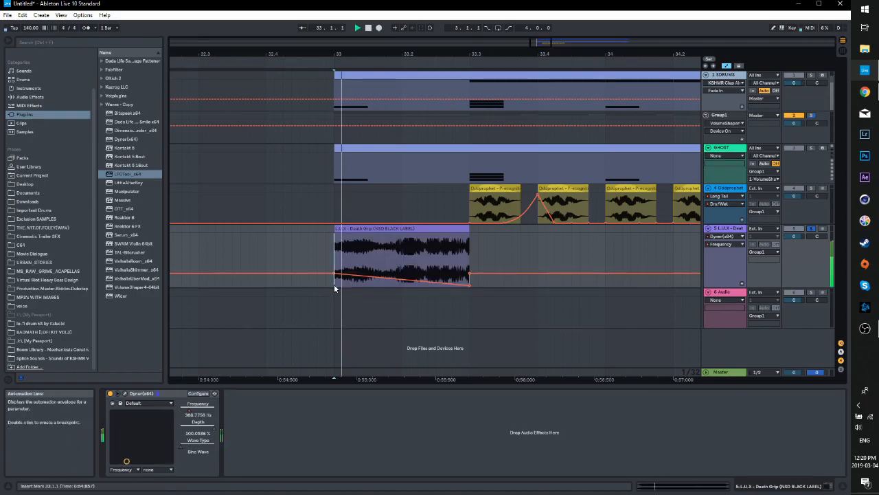
pyautogui.press('space')
pyautogui.moveTo(337, 280); pyautogui.dragTo(337, 283)
pyautogui.click(470, 273)
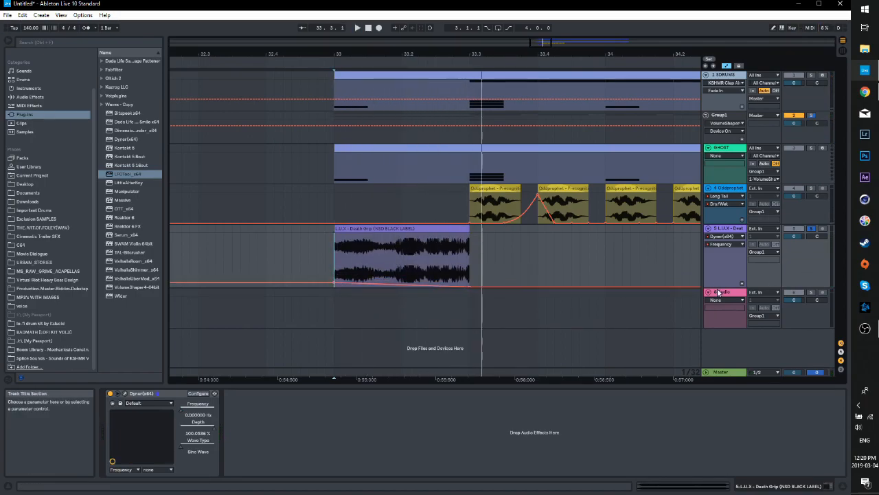
# Make the Death Grip track taller and check the automated frequency in Dyner's window
pyautogui.click(722, 292)
pyautogui.moveTo(721, 288); pyautogui.dragTo(721, 334)
pyautogui.scroll(-1, 402, 269)
pyautogui.click(326, 259)
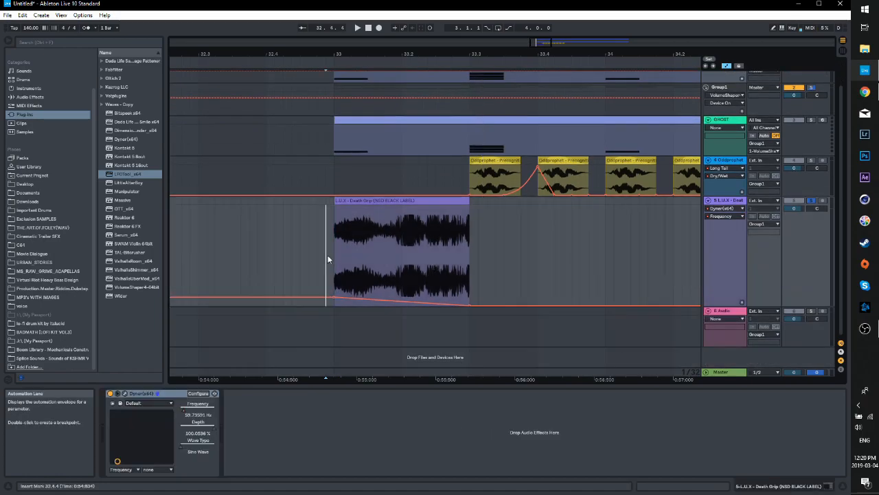
pyautogui.click(125, 393)
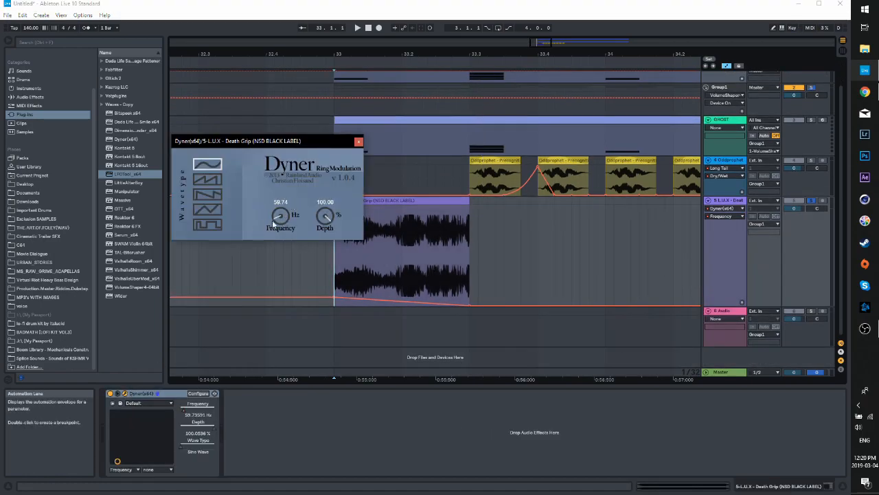
pyautogui.click(358, 141)
# Open the Death Grip clip and rework its sample settings while auditioning it repeatedly
pyautogui.doubleClick(384, 201)
pyautogui.press('space')
pyautogui.moveTo(656, 486)
pyautogui.mouseDown()
pyautogui.moveTo(645, 481)
pyautogui.moveTo(656, 489)
pyautogui.mouseUp()
pyautogui.press('space')
pyautogui.moveTo(459, 190); pyautogui.dragTo(435, 190)
pyautogui.press('space')
pyautogui.doubleClick(728, 75)
pyautogui.press('space')
pyautogui.press('space')
pyautogui.press('space')
pyautogui.press('space')
pyautogui.press('space')
pyautogui.press('space')
pyautogui.press('space')
pyautogui.click(182, 445)
pyautogui.click(183, 427)
pyautogui.press('space')
pyautogui.press('space')
pyautogui.click(181, 411)
pyautogui.press('space')
# Audition the Death Grip clip from 33.1.1 with Dyner's falling Frequency automation
pyautogui.click(404, 294)
pyautogui.press('space')
pyautogui.click(331, 269)
pyautogui.press('space')
pyautogui.press('space')
pyautogui.scroll(2, 486, 306)
pyautogui.press('space')
pyautogui.scroll(2, 461, 308)
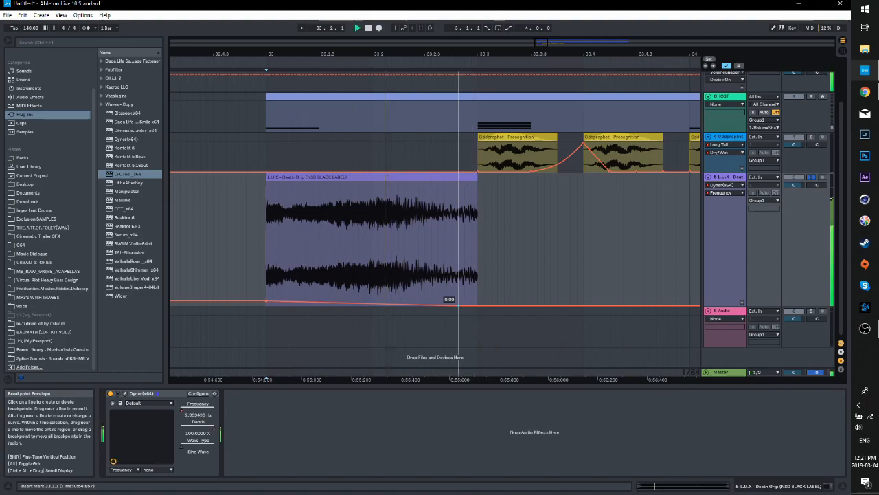
# End the Dyner Frequency ramp between 33.2.3 and 33.3 and raise its starting point at 33.1.1
pyautogui.click(439, 191)
pyautogui.press('space')
pyautogui.moveTo(440, 191); pyautogui.dragTo(477, 180)
pyautogui.click(427, 301)
pyautogui.moveTo(438, 305); pyautogui.dragTo(444, 305)
pyautogui.press('space')
pyautogui.moveTo(266, 299); pyautogui.dragTo(267, 296)
pyautogui.press('space')
pyautogui.press('space')
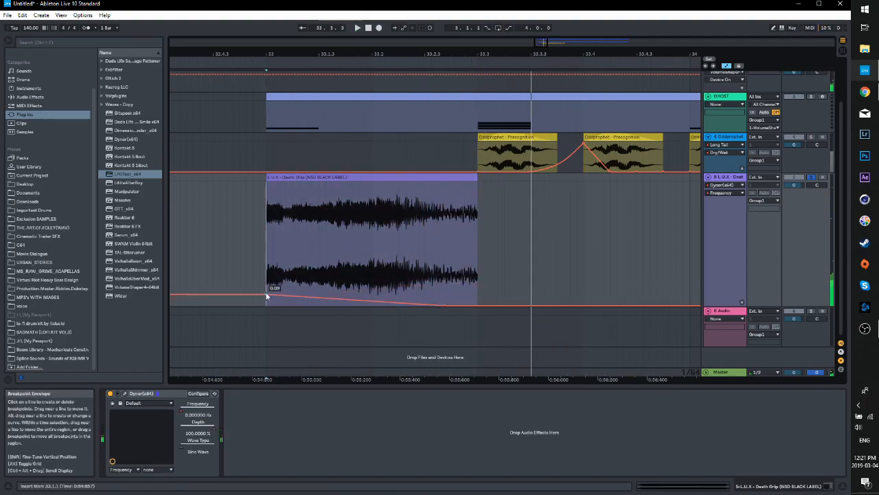
# Switch off Dyner and insert Grain Delay ahead of it on the Death Grip track
pyautogui.moveTo(166, 323); pyautogui.dragTo(198, 324)
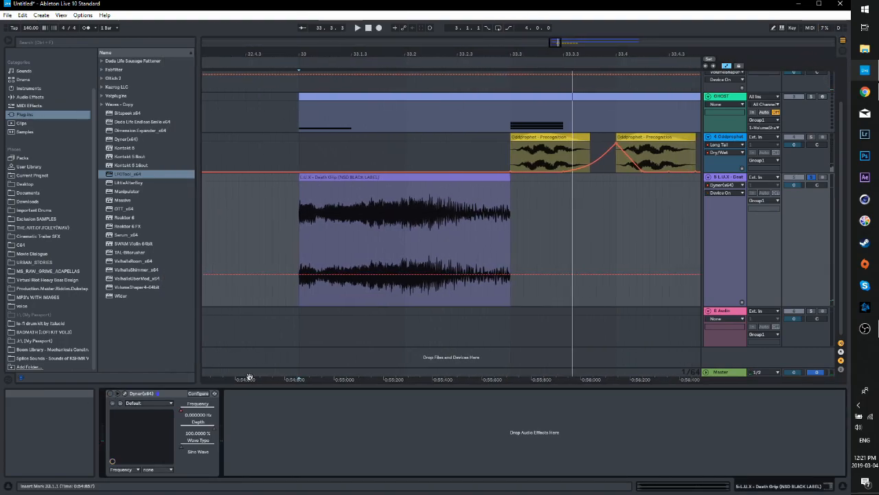
pyautogui.moveTo(555, 41); pyautogui.dragTo(553, 35)
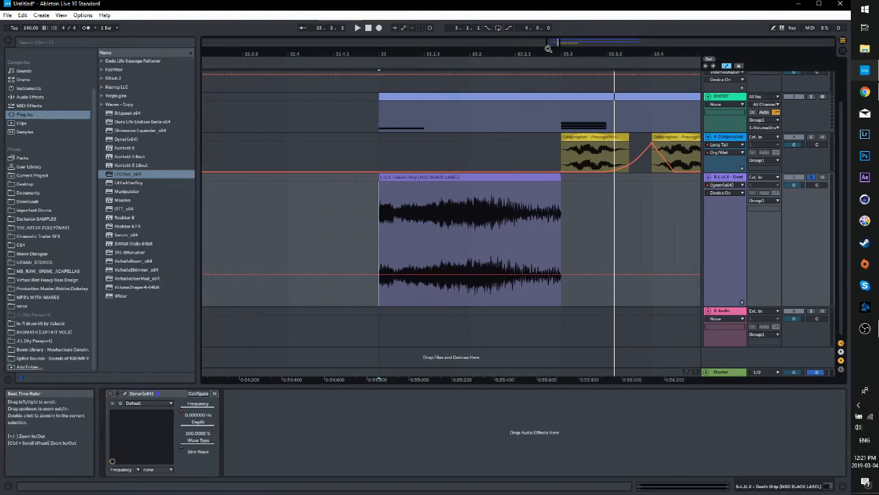
pyautogui.click(40, 96)
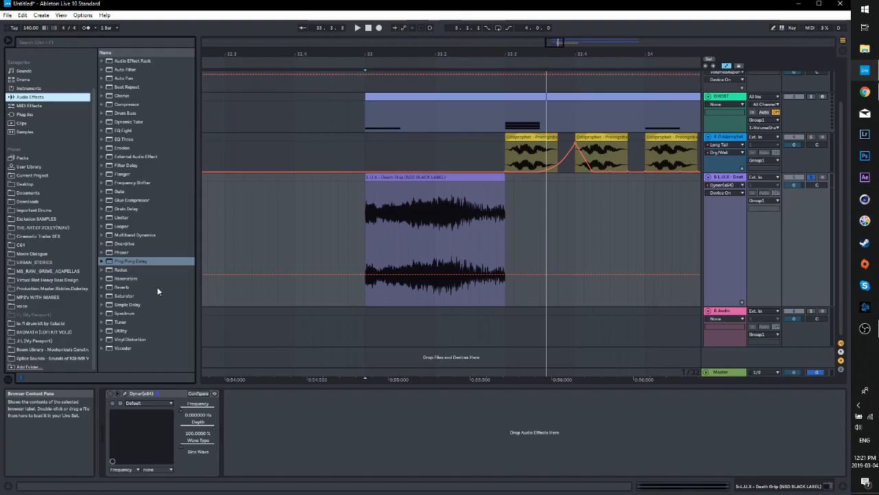
pyautogui.click(100, 210)
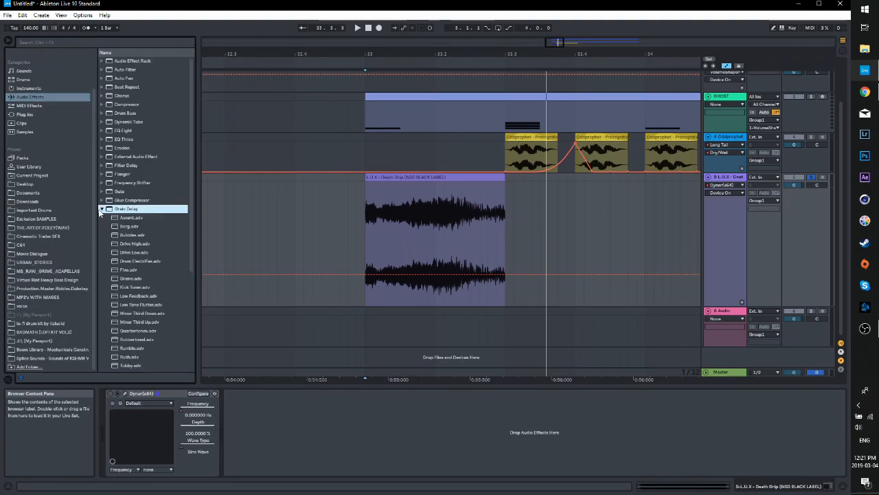
pyautogui.click(100, 209)
# Set Grain Delay's frequency to 78.7 Hz and its pitch to 11.0 while auditioning the clip
pyautogui.moveTo(111, 426); pyautogui.dragTo(112, 426)
pyautogui.press('space')
pyautogui.moveTo(256, 407); pyautogui.dragTo(192, 403)
pyautogui.moveTo(264, 405); pyautogui.dragTo(275, 413)
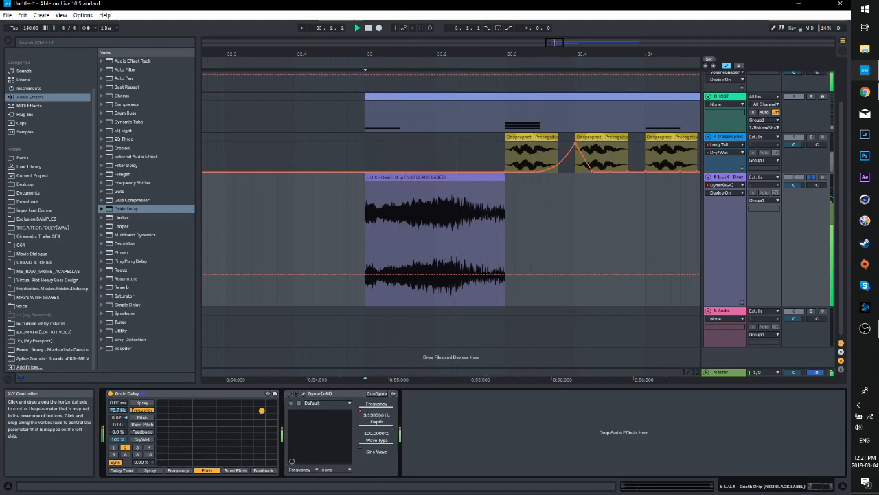
# Show Grain Delay's Frequency automation and draw a falling ramp from 78.7 Hz at 33.1.1 to 33.3.1
pyautogui.rightClick(118, 410)
pyautogui.click(134, 417)
pyautogui.moveTo(369, 235); pyautogui.dragTo(507, 231)
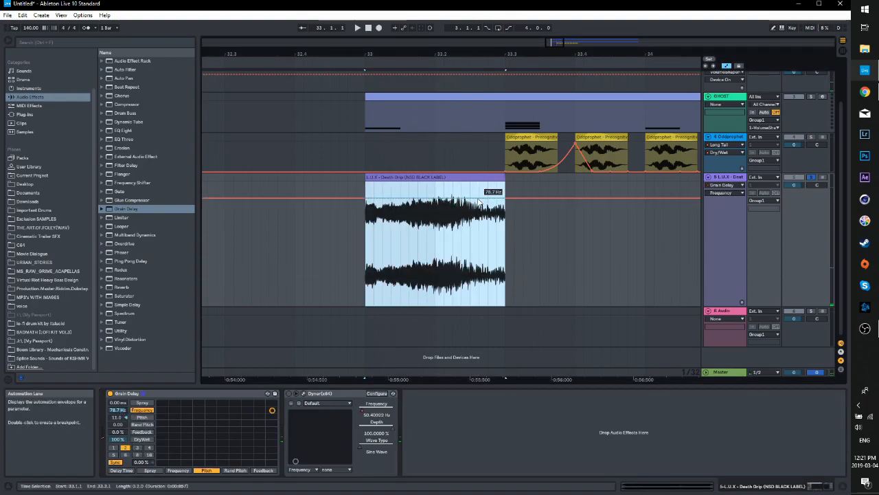
pyautogui.moveTo(480, 203); pyautogui.dragTo(472, 234)
pyautogui.click(368, 236)
pyautogui.click(365, 234)
pyautogui.press('space')
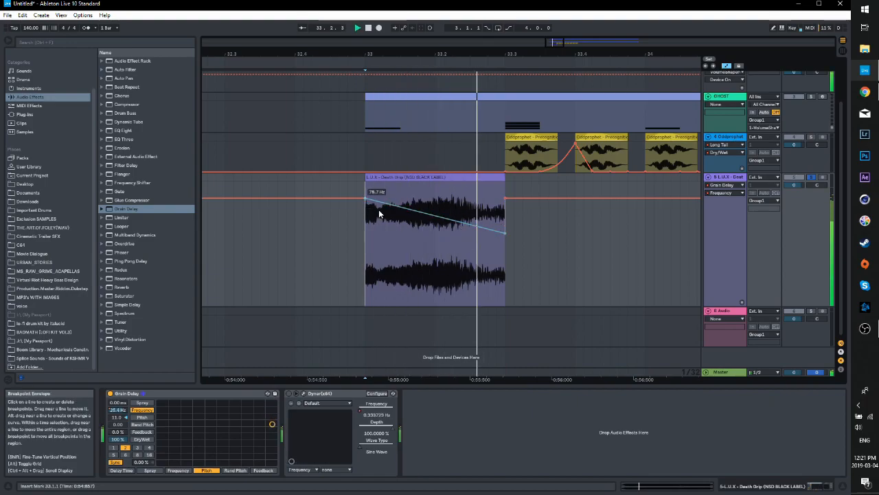
# Set Grain Delay's dry/wet to 63 % and feedback to 16 % while auditioning the clip
pyautogui.click(118, 439)
pyautogui.press('space')
pyautogui.press('space')
pyautogui.moveTo(118, 439); pyautogui.dragTo(118, 467)
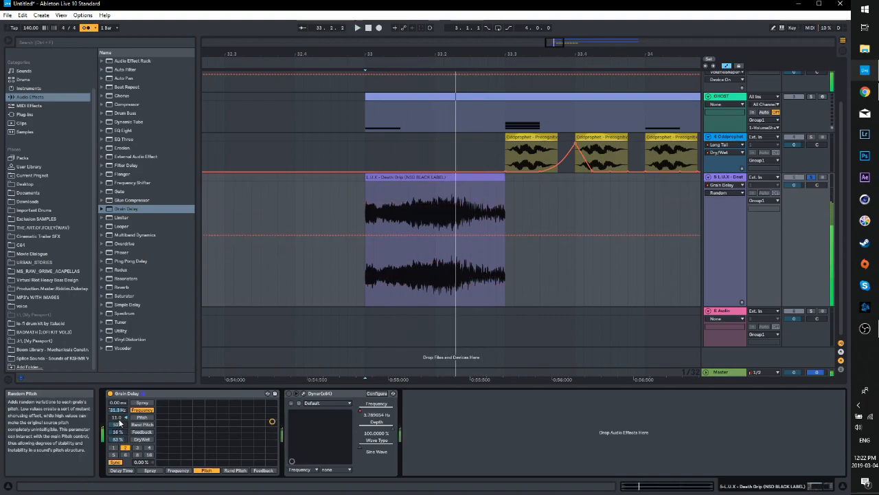
# Switch Grain Delay from synced to time-based delay, set dry/wet to 100 % and audition the clip
pyautogui.click(116, 462)
pyautogui.moveTo(142, 461); pyautogui.dragTo(119, 424)
pyautogui.press('space')
pyautogui.press('space')
pyautogui.press('space')
pyautogui.press('space')
pyautogui.press('space')
pyautogui.press('space')
# Set Grain Delay's pitch to 12.0, show its automation and draw a curve falling to 0 from 33.1.1 to 33.3.1
pyautogui.rightClick(136, 422)
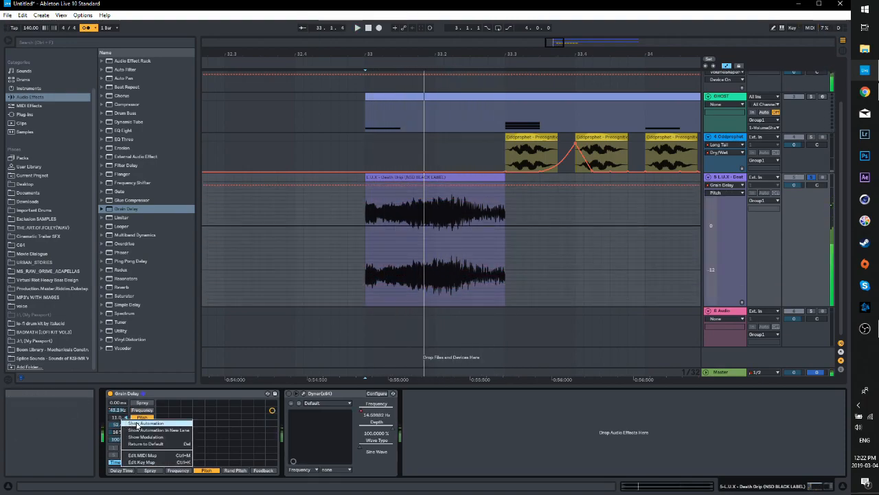
pyautogui.press('space')
pyautogui.moveTo(119, 418)
pyautogui.mouseDown()
pyautogui.moveTo(119, 489)
pyautogui.moveTo(119, 415)
pyautogui.mouseUp()
pyautogui.press('space')
pyautogui.press('space')
pyautogui.rightClick(120, 416)
pyautogui.click(129, 420)
pyautogui.press('space')
pyautogui.moveTo(363, 238); pyautogui.dragTo(366, 190)
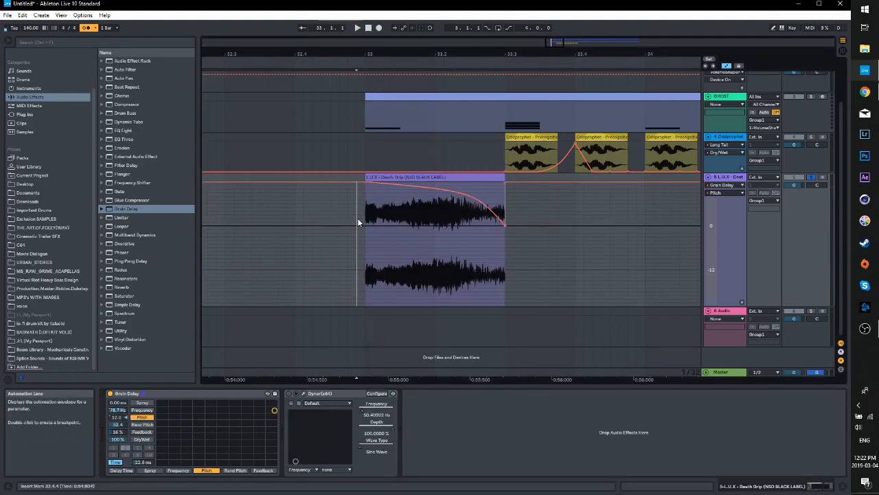
pyautogui.press('space')
# Lower the end of the pitch curve at 33.3.1 to -12, remove the breakpoint that returns it upward, and audition the clip
pyautogui.moveTo(505, 225); pyautogui.dragTo(505, 269)
pyautogui.click(505, 183)
pyautogui.click(491, 177)
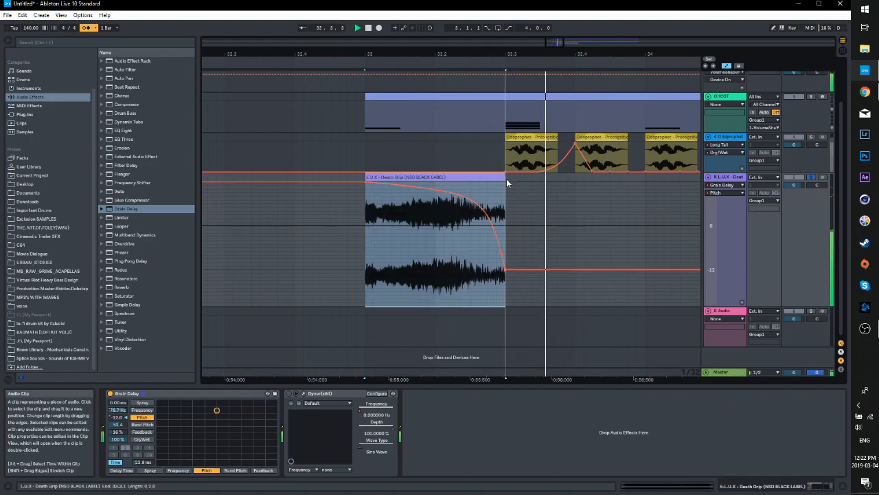
pyautogui.press('a')
pyautogui.click(330, 233)
pyautogui.press('space')
pyautogui.press('space')
# Turn the metronome off, reactivate Dyner, solo the L.U.X track and audition it
pyautogui.click(88, 29)
pyautogui.moveTo(724, 307); pyautogui.dragTo(729, 264)
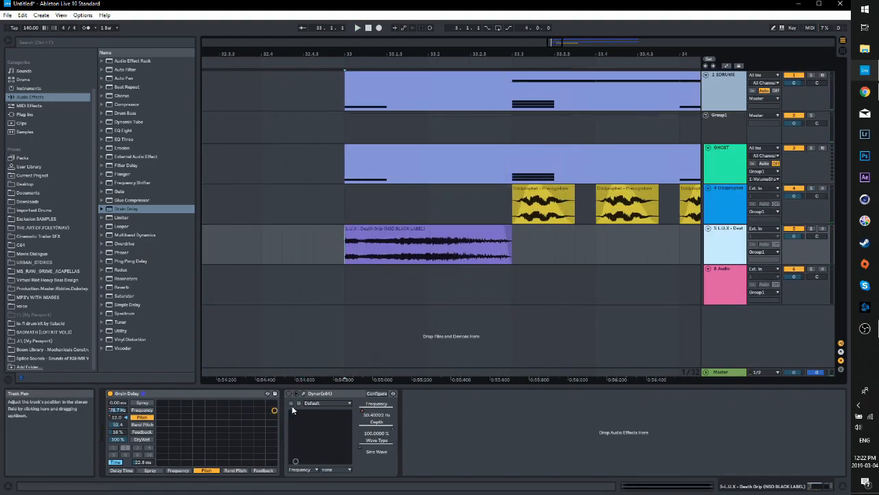
pyautogui.click(289, 394)
pyautogui.press('space')
pyautogui.click(735, 248)
pyautogui.press('space')
pyautogui.press('space')
pyautogui.click(811, 229)
pyautogui.press('space')
pyautogui.press('space')
# Add the OTT Multiband Dynamics preset to the L.U.X track between Grain Delay and Dyner and audition it
pyautogui.press('a')
pyautogui.moveTo(720, 265); pyautogui.dragTo(716, 287)
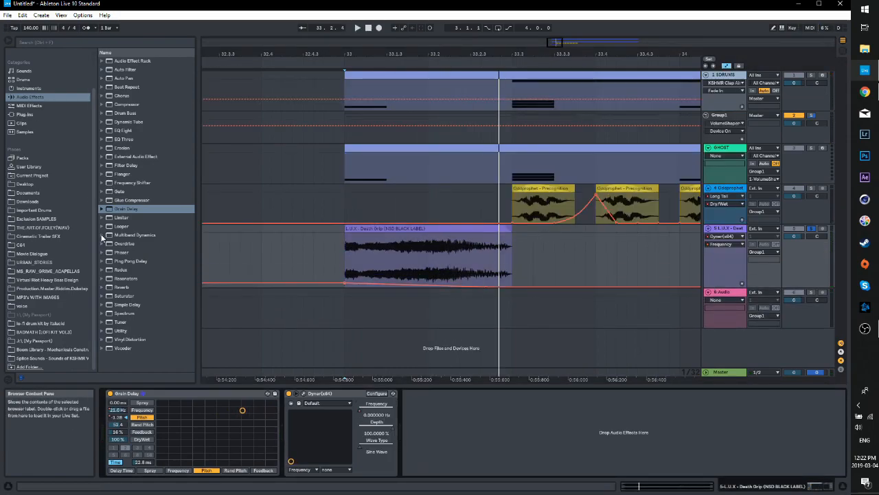
pyautogui.click(101, 236)
pyautogui.moveTo(129, 296); pyautogui.dragTo(105, 430)
pyautogui.moveTo(124, 387); pyautogui.dragTo(469, 416)
pyautogui.click(349, 258)
pyautogui.press('space')
pyautogui.moveTo(394, 414); pyautogui.dragTo(406, 414)
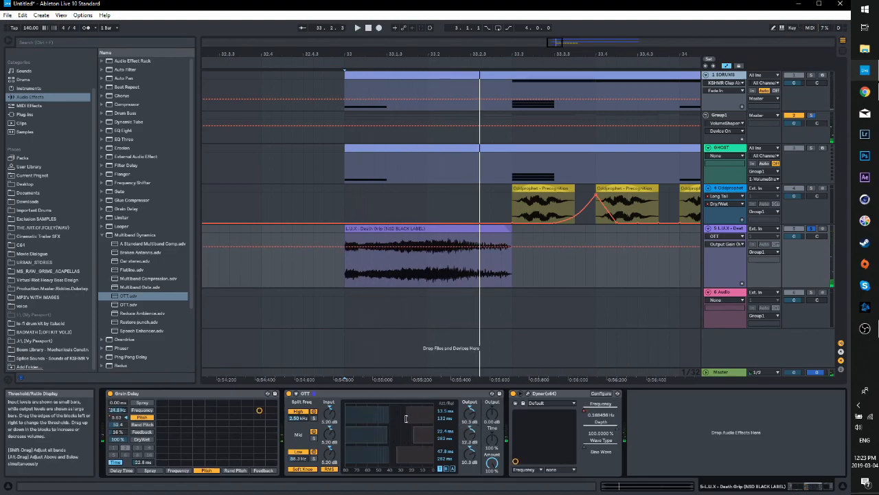
# Show Dyner's Frequency automation on the L.U.X track and audition the clip
pyautogui.rightClick(594, 406)
pyautogui.click(618, 433)
pyautogui.press('space')
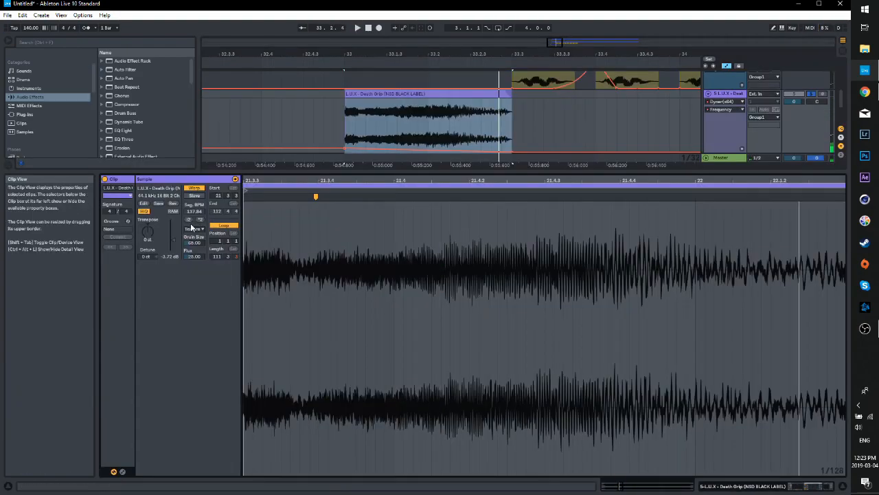
# Double the L.U.X clip's original tempo to 275.68 BPM, audition it and return to the track's devices
pyautogui.click(201, 222)
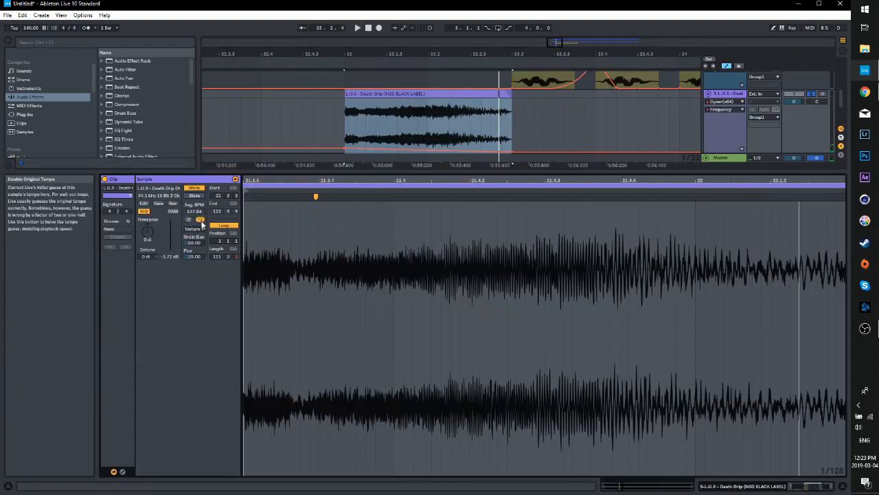
pyautogui.click(200, 221)
pyautogui.press('space')
pyautogui.doubleClick(735, 94)
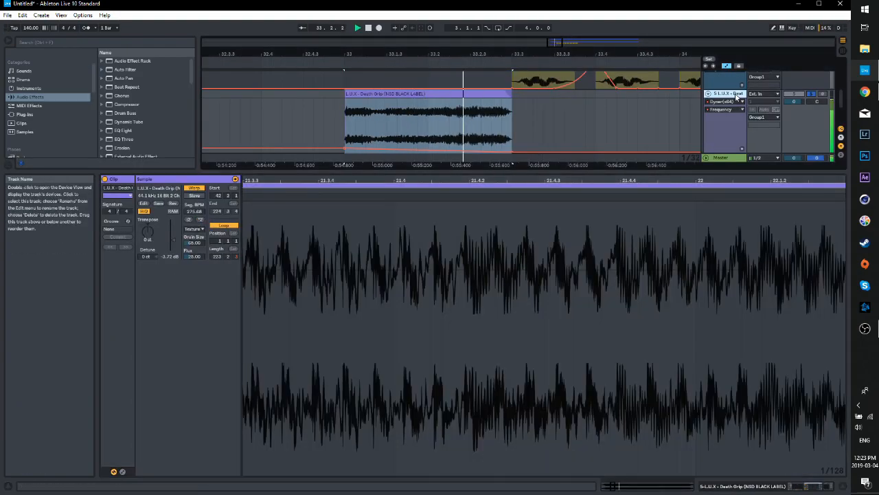
pyautogui.press('space')
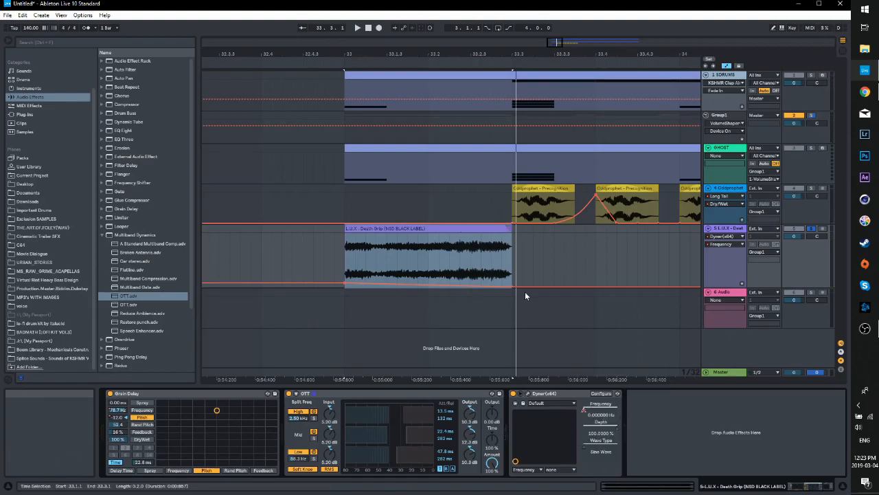
# Enlarge the L.U.X track and place the end of Dyner's frequency ramp at 33.3.1 with value 0.00
pyautogui.moveTo(731, 286); pyautogui.dragTo(731, 364)
pyautogui.scroll(-2, 566, 241)
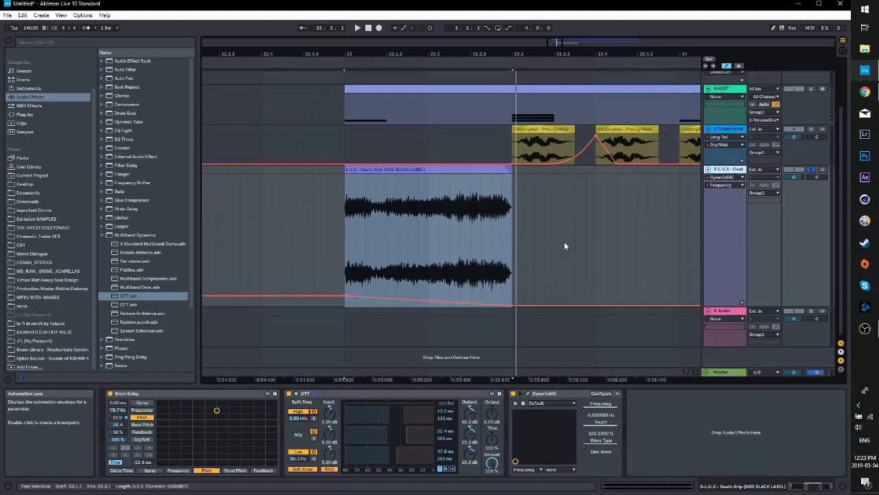
pyautogui.click(494, 299)
pyautogui.press('space')
pyautogui.press('space')
pyautogui.click(345, 278)
pyautogui.press('space')
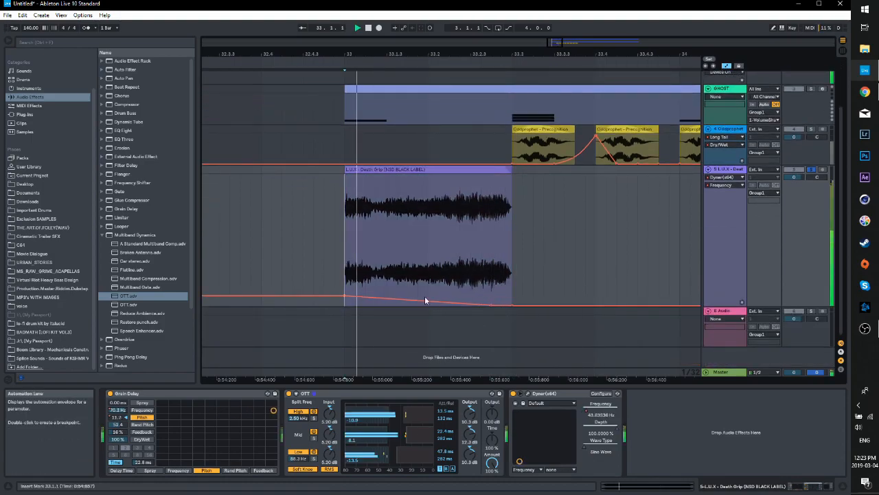
pyautogui.press('space')
pyautogui.moveTo(491, 304); pyautogui.dragTo(512, 305)
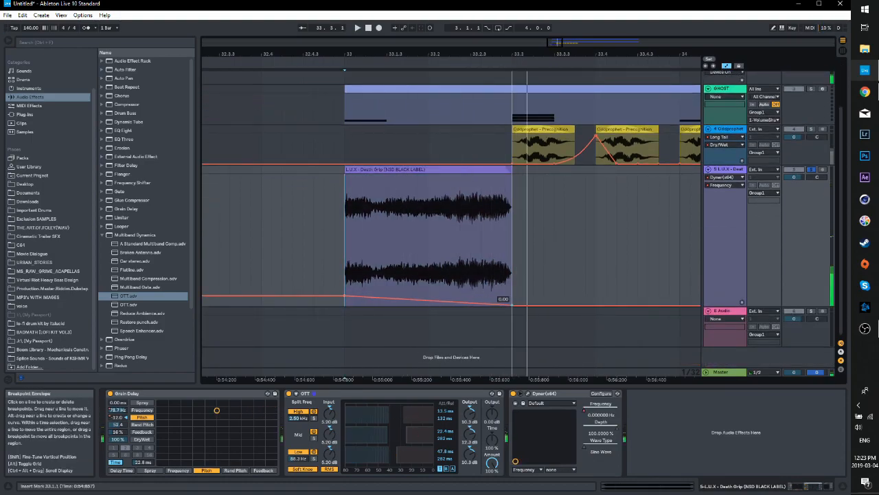
# Audition the L.U.X clip repeatedly from 33.1.1 with Dyner's frequency ramp applied
pyautogui.press('space')
pyautogui.press('space')
pyautogui.press('space')
pyautogui.press('space')
pyautogui.press('space')
pyautogui.press('space')
pyautogui.press('space')
pyautogui.press('space')
pyautogui.press('space')
pyautogui.press('space')
pyautogui.press('space')
pyautogui.press('space')
# Lower the start of Dyner's frequency ramp slightly, bend it into a falling curve and audition, finishing by shrinking the track
pyautogui.moveTo(345, 295); pyautogui.dragTo(345, 297)
pyautogui.press('space')
pyautogui.press('space')
pyautogui.press('space')
pyautogui.moveTo(507, 305); pyautogui.dragTo(438, 303)
pyautogui.press('space')
pyautogui.press('space')
pyautogui.press('space')
pyautogui.press('space')
pyautogui.press('space')
pyautogui.moveTo(555, 43); pyautogui.dragTo(556, 28)
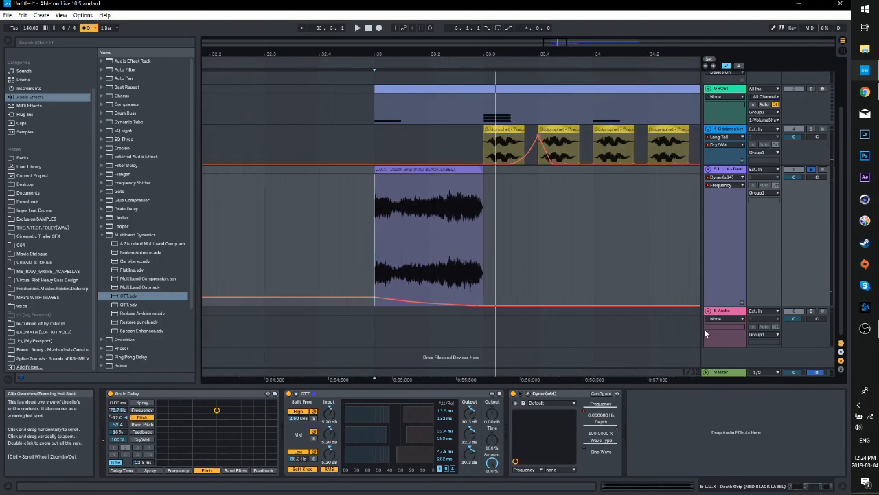
pyautogui.moveTo(726, 306); pyautogui.dragTo(712, 206)
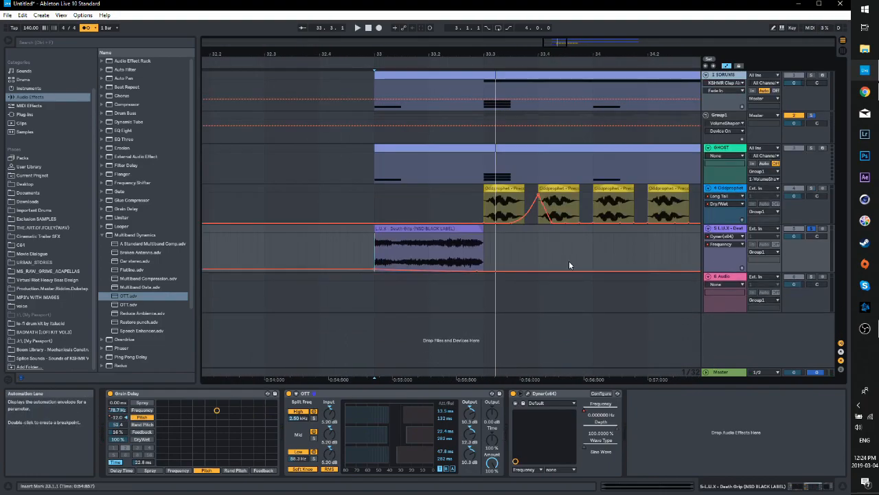
# Load the Enphaser preset of Phaser onto the L.U.X track and place it before Grain Delay
pyautogui.click(103, 235)
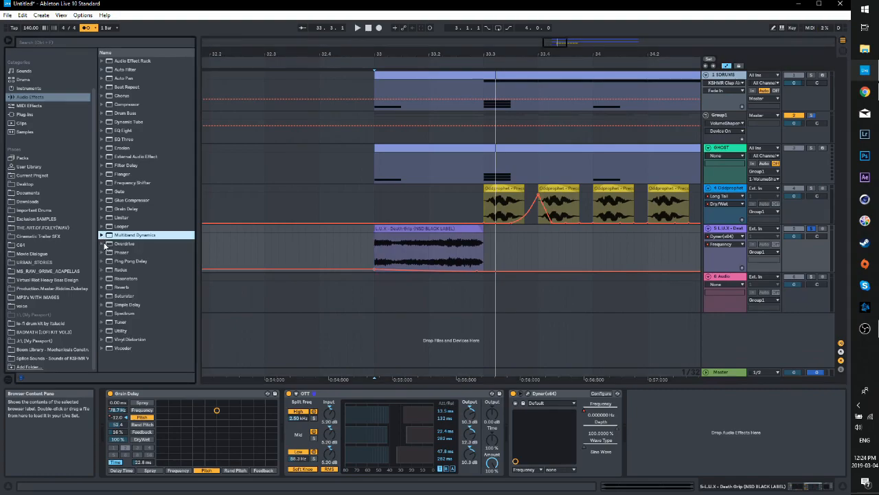
pyautogui.click(103, 253)
pyautogui.click(152, 286)
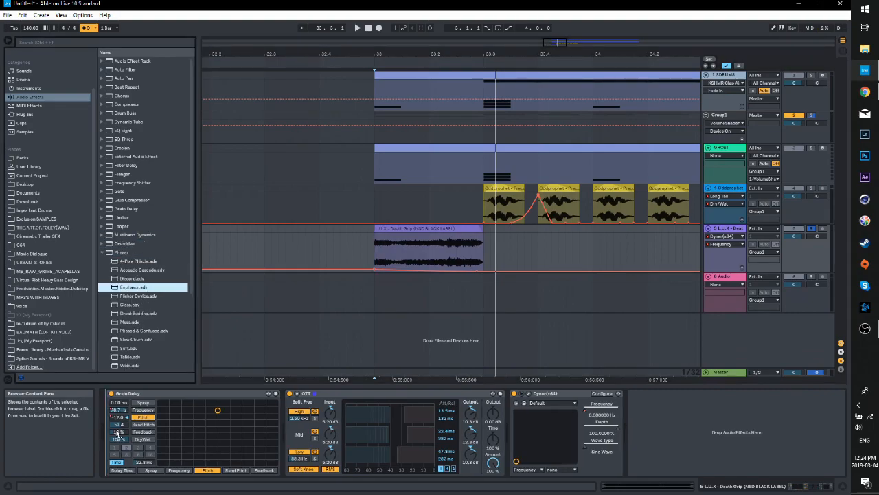
pyautogui.moveTo(114, 435); pyautogui.dragTo(128, 427)
pyautogui.moveTo(179, 397); pyautogui.dragTo(456, 421)
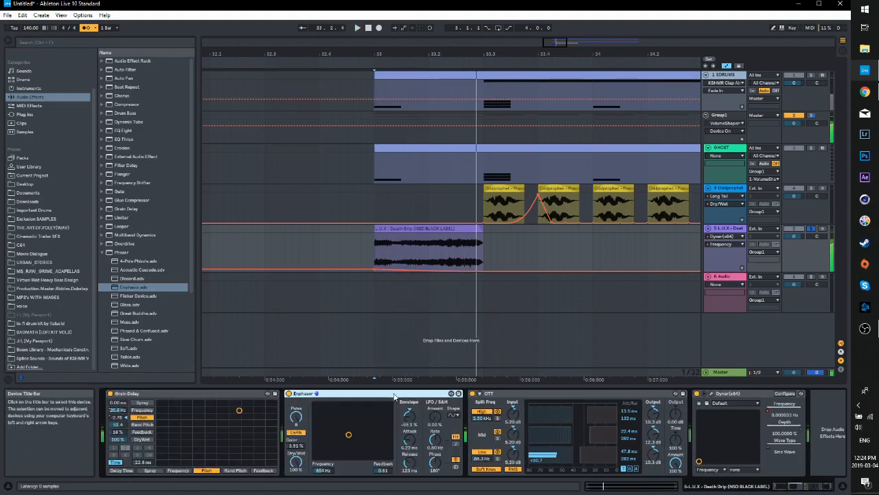
pyautogui.moveTo(353, 398); pyautogui.dragTo(137, 405)
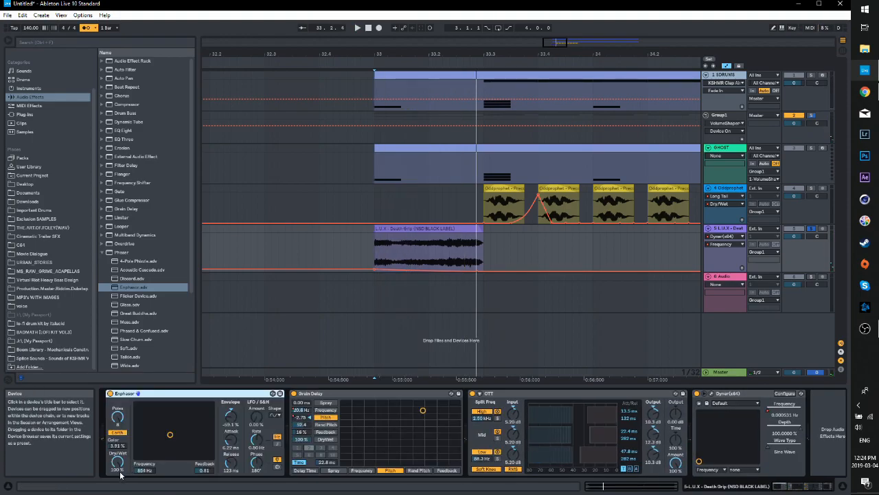
# Set Enphaser's dry/wet to 61.9 %, unsolo the L.U.X track and audition the full mix from 33.1.1
pyautogui.press('space')
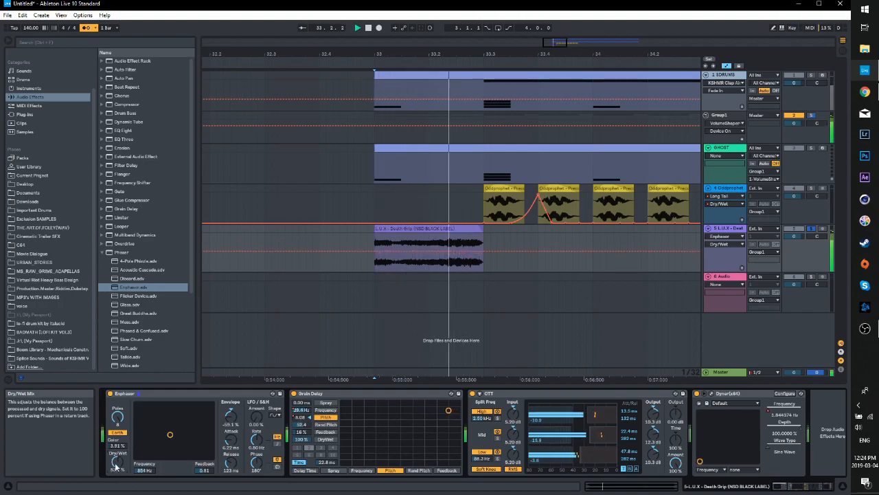
pyautogui.click(335, 255)
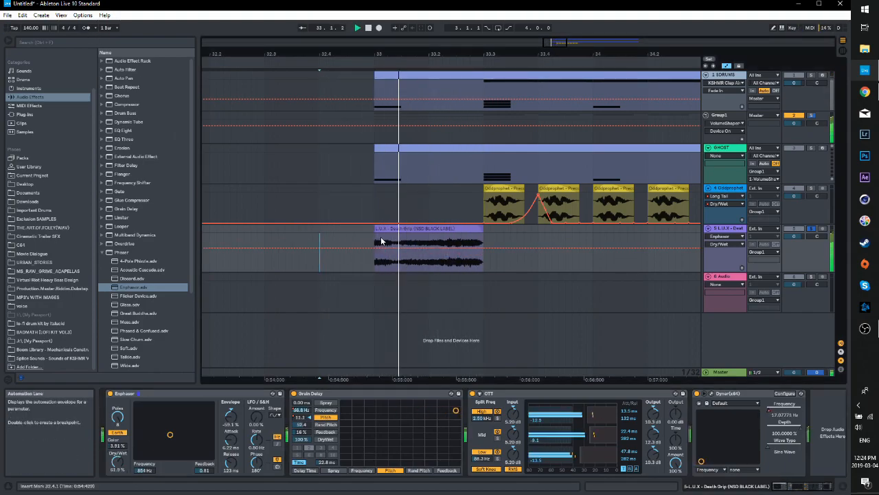
pyautogui.press('space')
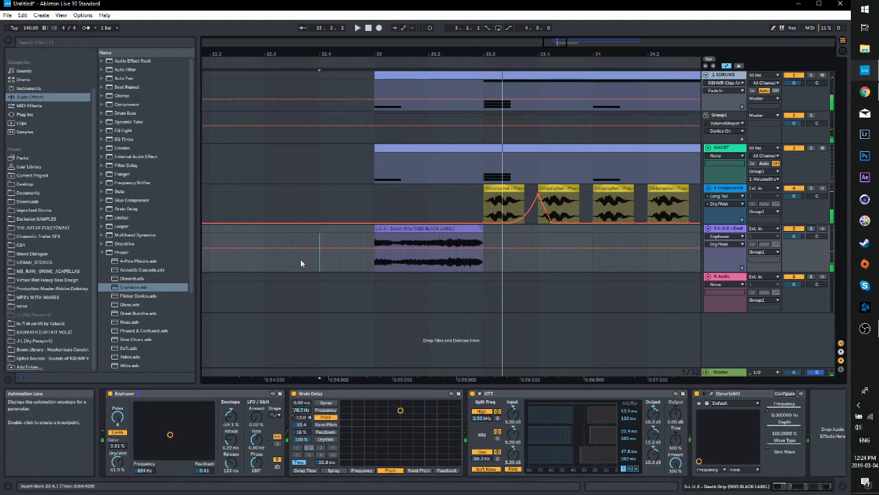
pyautogui.moveTo(555, 42); pyautogui.dragTo(558, 41)
pyautogui.press('space')
pyautogui.click(320, 118)
pyautogui.press('space')
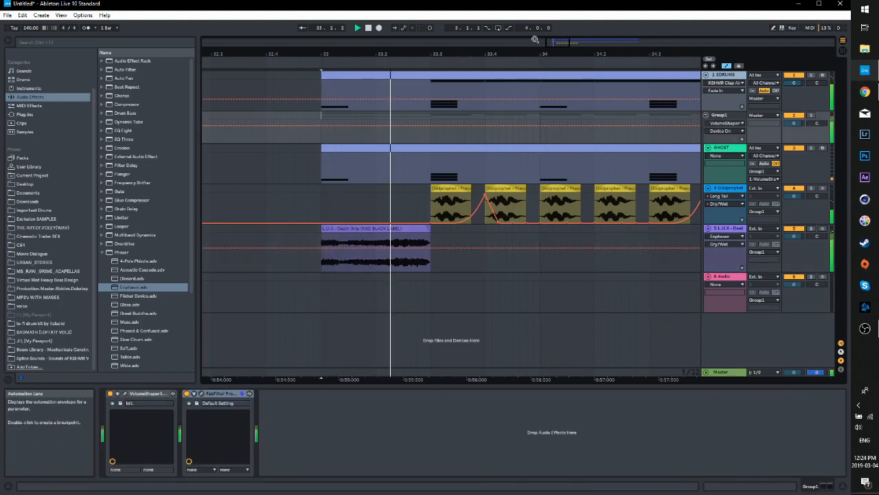
# Raise the start of Dyner's frequency ramp at 33.1.1 and adjust its end breakpoint while the mix plays
pyautogui.click(730, 231)
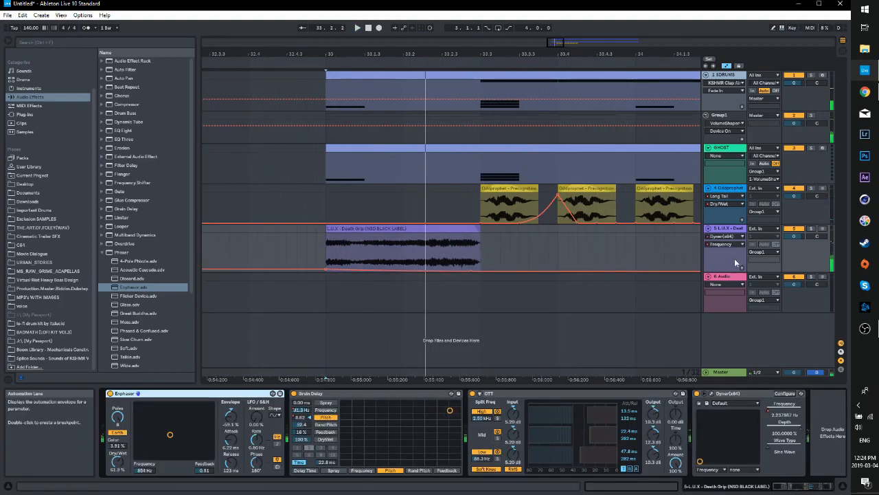
pyautogui.press('space')
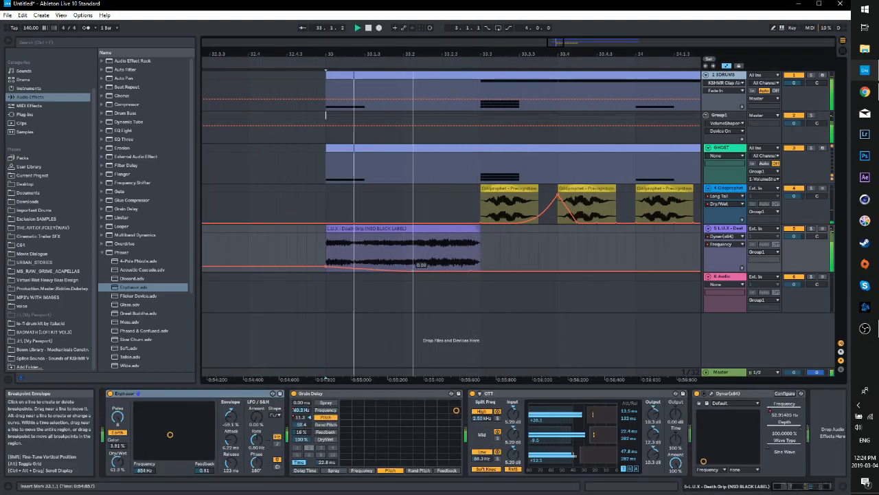
pyautogui.moveTo(327, 268); pyautogui.dragTo(421, 268)
pyautogui.moveTo(719, 272); pyautogui.dragTo(720, 342)
pyautogui.scroll(-1, 549, 302)
pyautogui.moveTo(374, 302); pyautogui.dragTo(365, 302)
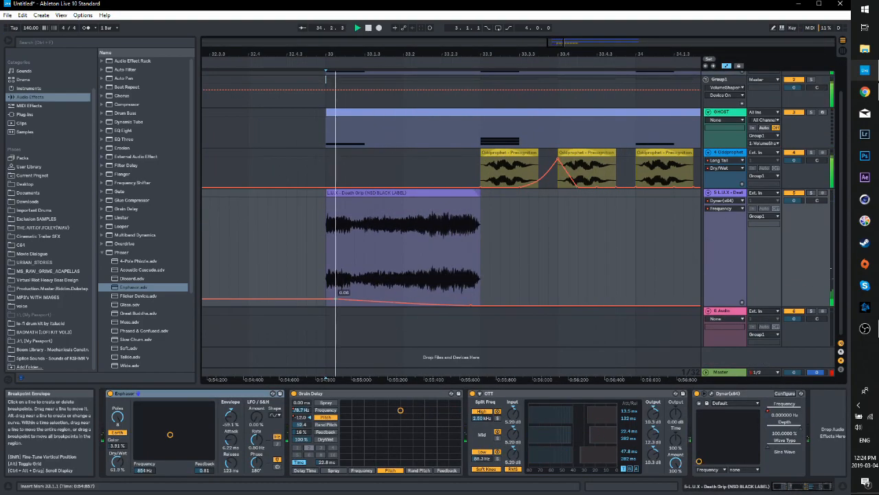
# Shorten the L.U.X clip to end at 33.2.4 and audition it with the automation hidden
pyautogui.moveTo(479, 193); pyautogui.dragTo(461, 193)
pyautogui.press('space')
pyautogui.press('space')
pyautogui.press('a')
pyautogui.press('space')
pyautogui.press('space')
pyautogui.click(324, 247)
pyautogui.press('space')
pyautogui.press('space')
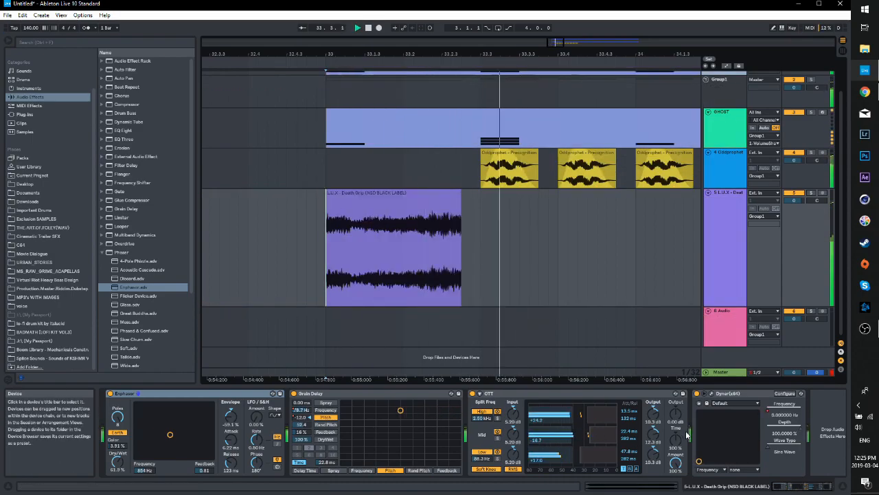
# Show Dyner's Frequency automation and move the end of its ramp to 33.2.4 with value 0.00
pyautogui.press('space')
pyautogui.click(770, 414)
pyautogui.press('a')
pyautogui.moveTo(718, 305); pyautogui.dragTo(718, 391)
pyautogui.scroll(-2, 550, 309)
pyautogui.moveTo(365, 325); pyautogui.dragTo(460, 326)
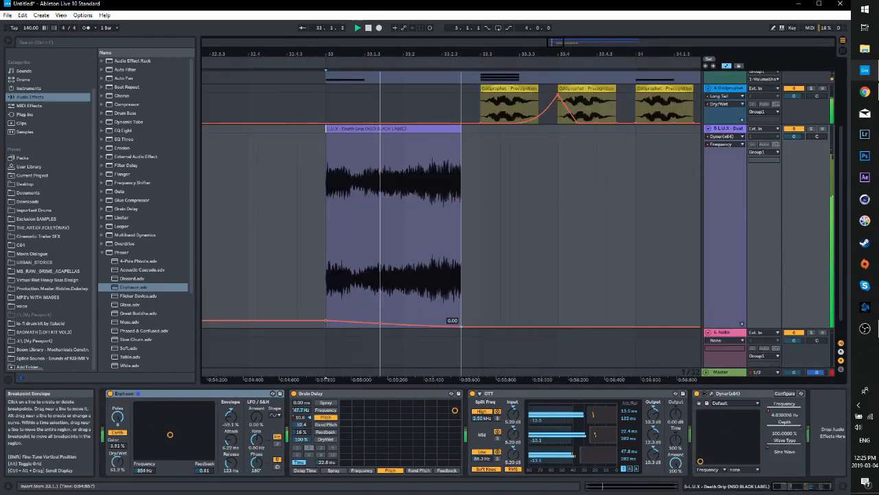
# Extend the L.U.X clip's end back to 33.3.1 and audition it from 33.1.1
pyautogui.moveTo(461, 128); pyautogui.dragTo(481, 128)
pyautogui.click(326, 291)
pyautogui.press('space')
pyautogui.press('space')
pyautogui.press('space')
pyautogui.press('space')
# Fine-tune the end breakpoint of Dyner's frequency ramp at 33.2.4 to 0.01 while auditioning the mix
pyautogui.moveTo(460, 325); pyautogui.dragTo(461, 325)
pyautogui.press('space')
pyautogui.press('space')
pyautogui.moveTo(556, 42); pyautogui.dragTo(547, 24)
pyautogui.click(376, 199)
pyautogui.press('space')
pyautogui.press('space')
pyautogui.press('space')
pyautogui.moveTo(592, 53)
pyautogui.mouseDown()
pyautogui.moveTo(592, 65)
pyautogui.moveTo(574, 62)
pyautogui.mouseUp()
pyautogui.moveTo(533, 323); pyautogui.dragTo(532, 327)
pyautogui.press('space')
pyautogui.press('space')
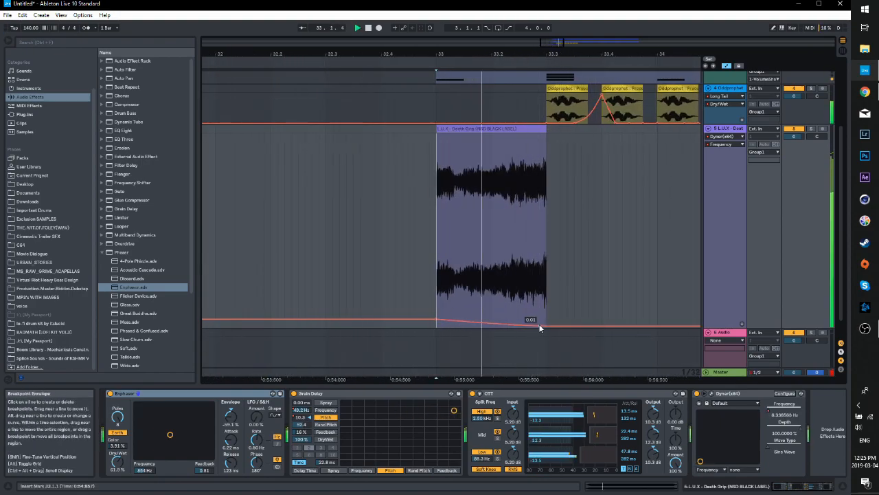
# Check Dyner's plug-in window and raise the start of its frequency ramp at 33.1.1 slightly during playback
pyautogui.click(712, 393)
pyautogui.click(208, 179)
pyautogui.press('space')
pyautogui.click(207, 163)
pyautogui.click(358, 141)
pyautogui.click(443, 319)
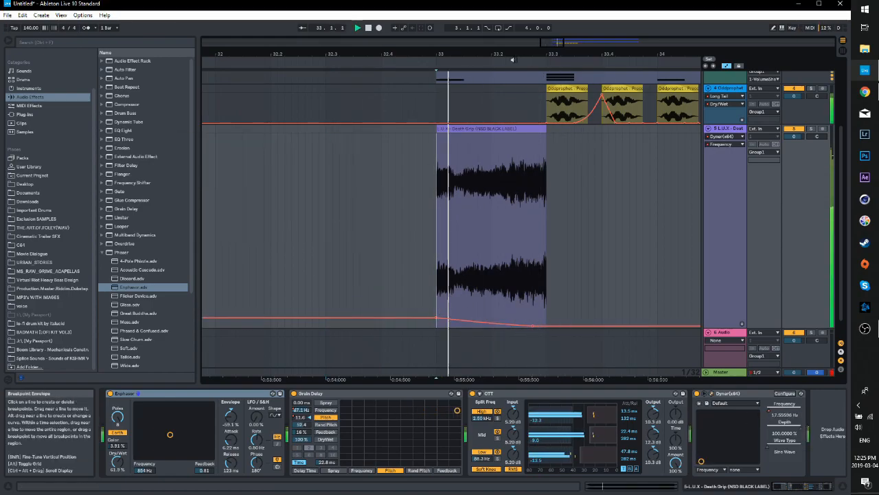
# Shrink the L.U.X track and audition the full mix from 33.1.1
pyautogui.moveTo(558, 43); pyautogui.dragTo(558, 38)
pyautogui.moveTo(723, 328); pyautogui.dragTo(720, 170)
pyautogui.press('space')
pyautogui.click(722, 373)
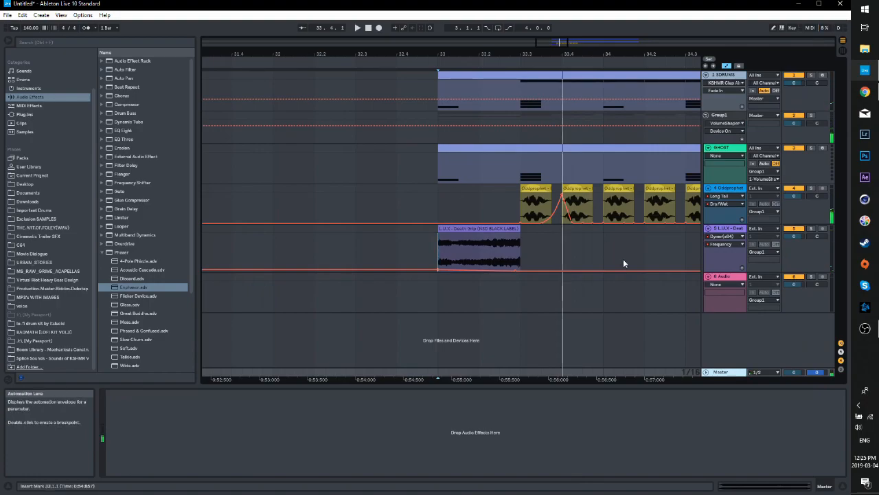
pyautogui.click(439, 251)
pyautogui.moveTo(584, 55); pyautogui.dragTo(547, 71)
pyautogui.press('space')
pyautogui.moveTo(603, 43); pyautogui.dragTo(565, 43)
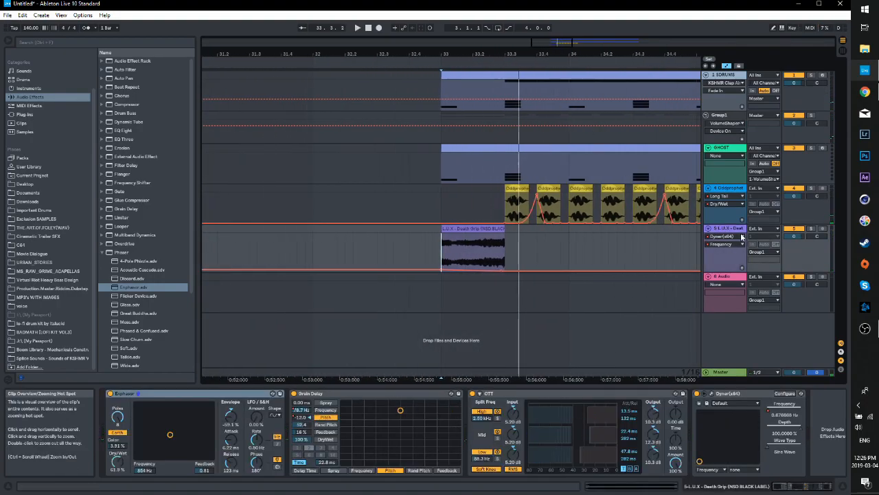
# Search the MP3'S WITH IMAGES folder for "hek" and place Hekler - The Thing.wav on audio track 6 at 29.1.1
pyautogui.click(741, 229)
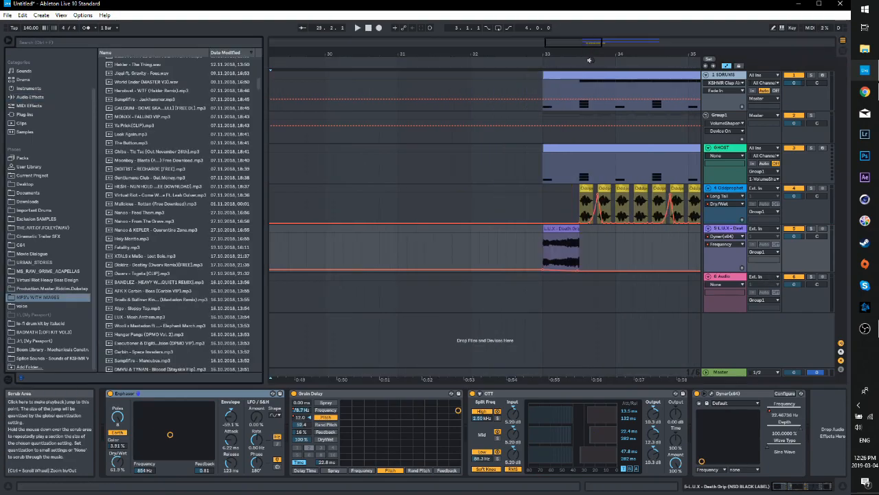
pyautogui.moveTo(589, 55); pyautogui.dragTo(654, 47)
pyautogui.moveTo(565, 42); pyautogui.dragTo(595, 44)
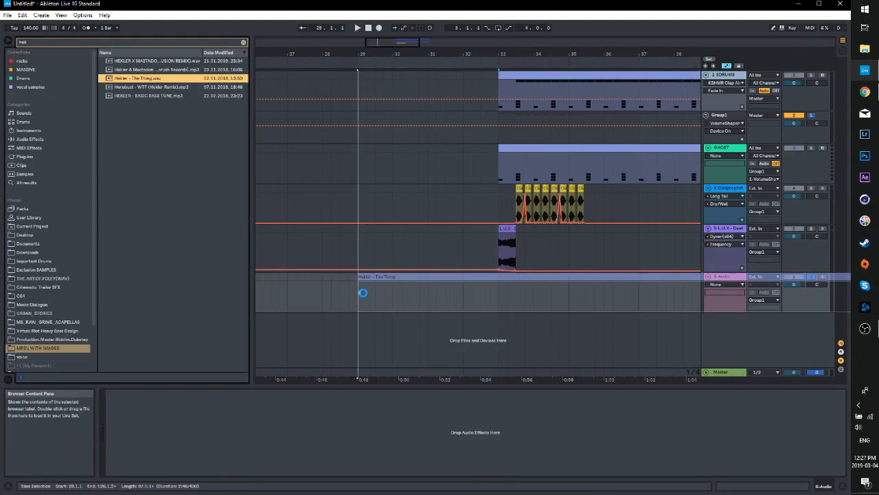
pyautogui.moveTo(362, 292); pyautogui.dragTo(363, 293)
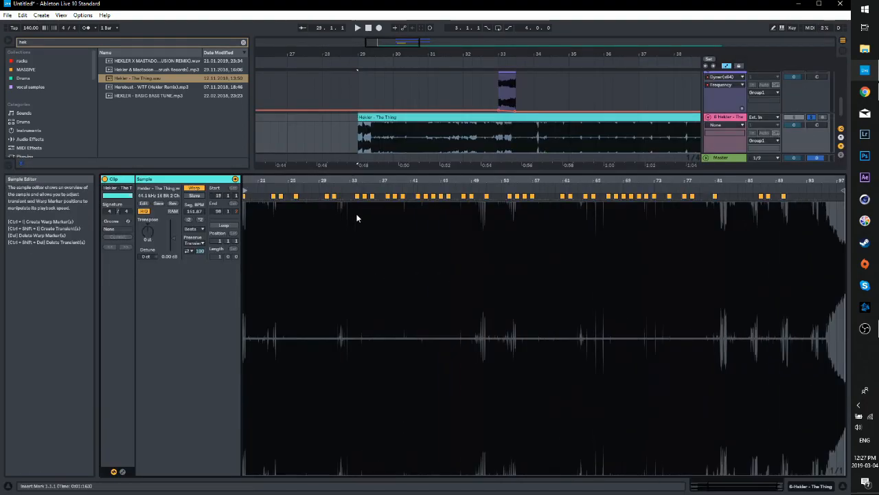
# Crop the Hekler - The Thing clip to a short section around 0:49 and warp it to one bar at 140 BPM from 32.1.1
pyautogui.click(195, 189)
pyautogui.moveTo(320, 190); pyautogui.dragTo(335, 182)
pyautogui.moveTo(844, 183); pyautogui.dragTo(344, 222)
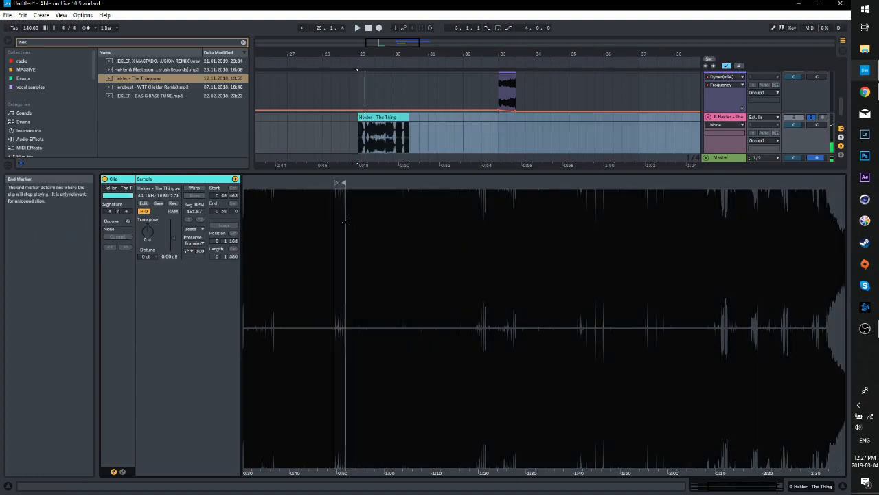
pyautogui.moveTo(703, 487); pyautogui.dragTo(721, 487)
pyautogui.press('space')
pyautogui.moveTo(353, 182); pyautogui.dragTo(369, 182)
pyautogui.click(195, 187)
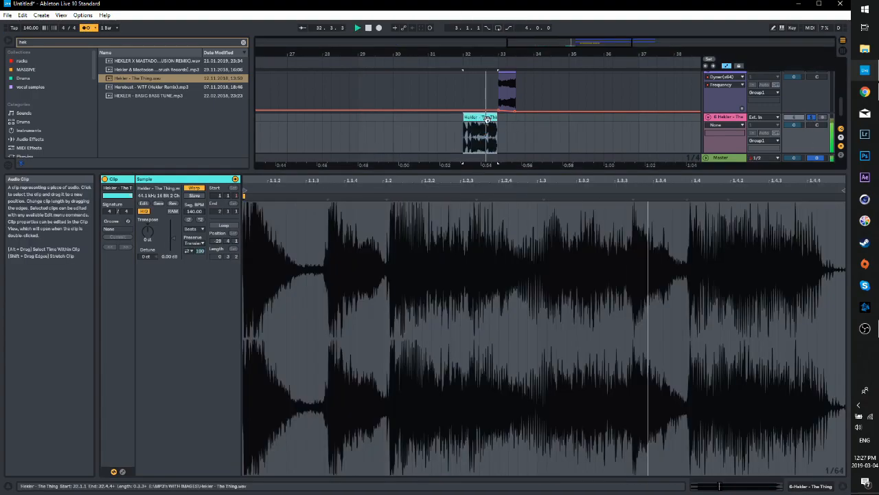
# Adjust the Hekler clip's warp timing, switch it to Complex Pro with a small gain change, and unsolo its track
pyautogui.moveTo(687, 197)
pyautogui.mouseDown()
pyautogui.moveTo(701, 196)
pyautogui.moveTo(692, 215)
pyautogui.moveTo(701, 213)
pyautogui.mouseUp()
pyautogui.click(195, 229)
pyautogui.click(199, 277)
pyautogui.moveTo(173, 238); pyautogui.dragTo(173, 235)
pyautogui.press('space')
pyautogui.doubleClick(728, 117)
pyautogui.moveTo(590, 51); pyautogui.dragTo(590, 75)
pyautogui.click(812, 277)
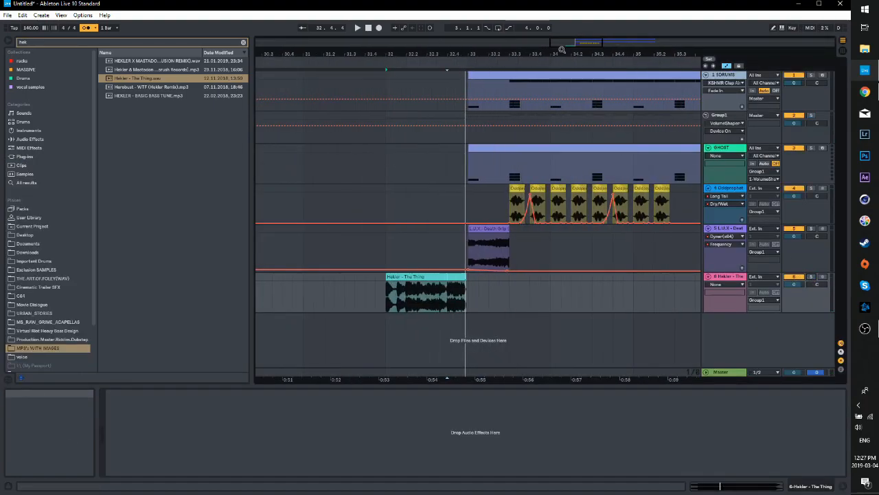
# Trim the end of the Hekler - The Thing clip to 33.1.1
pyautogui.moveTo(551, 52); pyautogui.dragTo(563, 62)
pyautogui.click(510, 280)
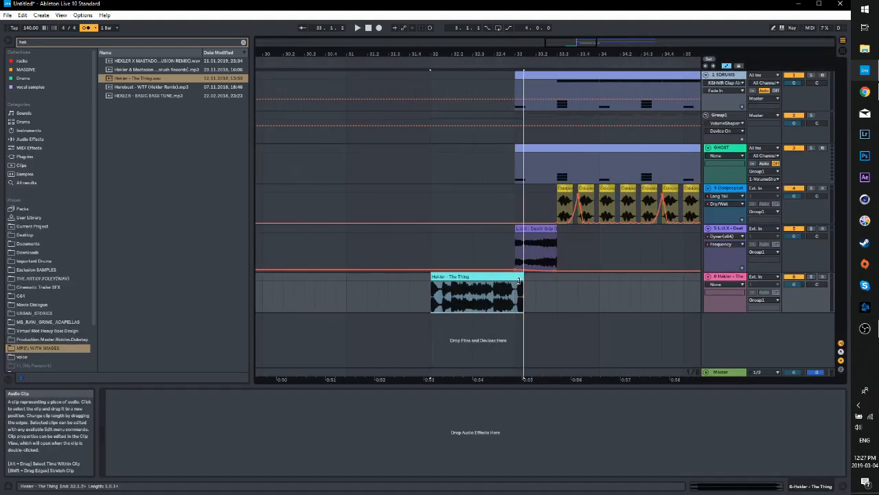
pyautogui.click(427, 296)
pyautogui.moveTo(590, 41); pyautogui.dragTo(594, 51)
# Turn off the metronome and clear the browser search
pyautogui.click(86, 28)
pyautogui.click(244, 42)
pyautogui.moveTo(472, 55); pyautogui.dragTo(467, 67)
pyautogui.moveTo(611, 55); pyautogui.dragTo(575, 65)
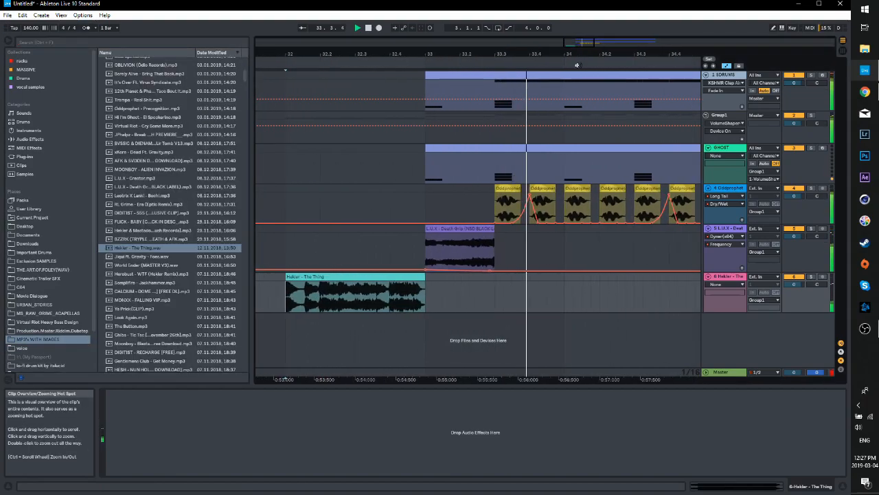
# Try shortening the L.U.X clip to end at 33.2.1 and audition it from 33.1.1
pyautogui.click(426, 252)
pyautogui.press('space')
pyautogui.click(728, 228)
pyautogui.press('space')
pyautogui.moveTo(494, 229); pyautogui.dragTo(461, 237)
pyautogui.press('space')
pyautogui.click(426, 252)
# Nudge the start breakpoint of Dyner's frequency ramp at 33.1.1 and audition the shortened L.U.X clip
pyautogui.moveTo(579, 42); pyautogui.dragTo(581, 54)
pyautogui.press('space')
pyautogui.moveTo(388, 269); pyautogui.dragTo(389, 269)
pyautogui.press('space')
pyautogui.press('space')
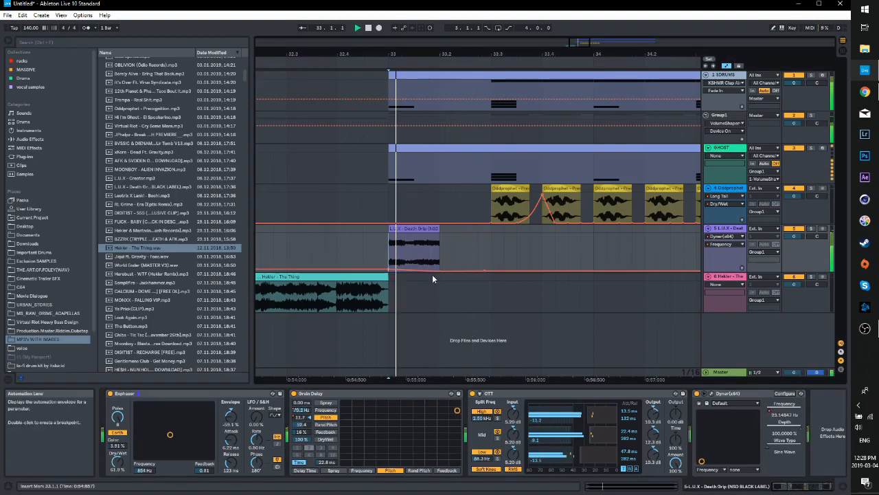
# Enlarge the L.U.X track, extend its clip to end at 33.3.1, audition it and open the clip
pyautogui.moveTo(723, 273); pyautogui.dragTo(723, 304)
pyautogui.moveTo(440, 229); pyautogui.dragTo(491, 228)
pyautogui.press('space')
pyautogui.press('space')
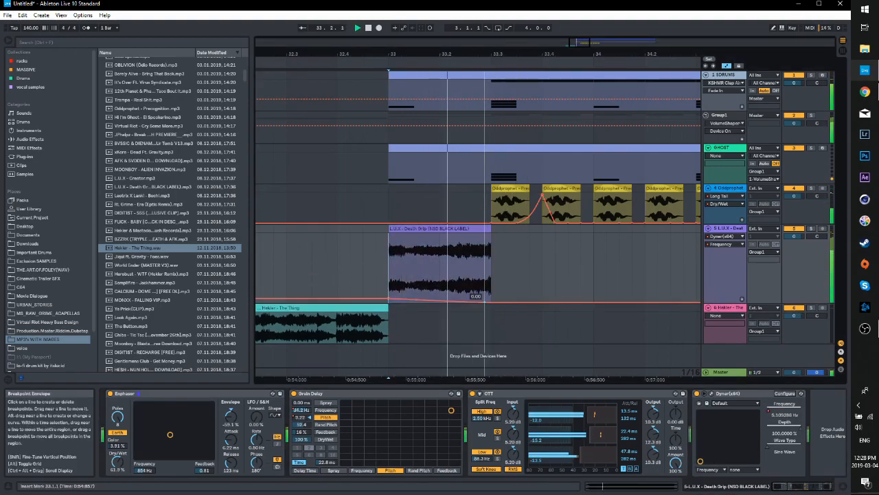
pyautogui.doubleClick(442, 229)
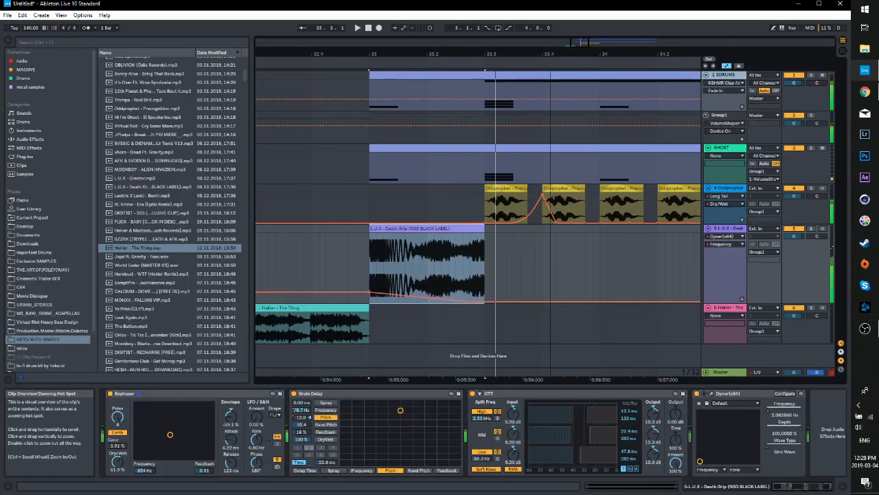
# Lower the start of Dyner's frequency automation on the L.U.X track and audition the result
pyautogui.hotkey('shift', 'Tab')
pyautogui.press('space')
pyautogui.moveTo(362, 292); pyautogui.dragTo(362, 301)
pyautogui.press('space')
pyautogui.press('space')
pyautogui.press('space')
pyautogui.press('space')
pyautogui.press('space')
# Audition the transition from the Hekler clip into the L.U.X hit, starting at 32.1.1
pyautogui.moveTo(580, 42); pyautogui.dragTo(581, 34)
pyautogui.click(340, 279)
pyautogui.press('space')
pyautogui.press('space')
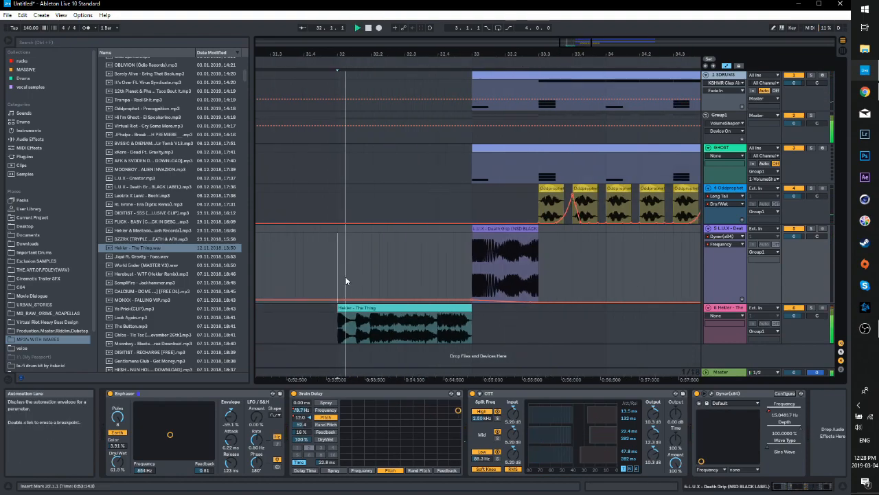
pyautogui.moveTo(252, 274); pyautogui.dragTo(245, 274)
pyautogui.moveTo(583, 37); pyautogui.dragTo(579, 41)
pyautogui.click(306, 274)
pyautogui.press('space')
pyautogui.press('space')
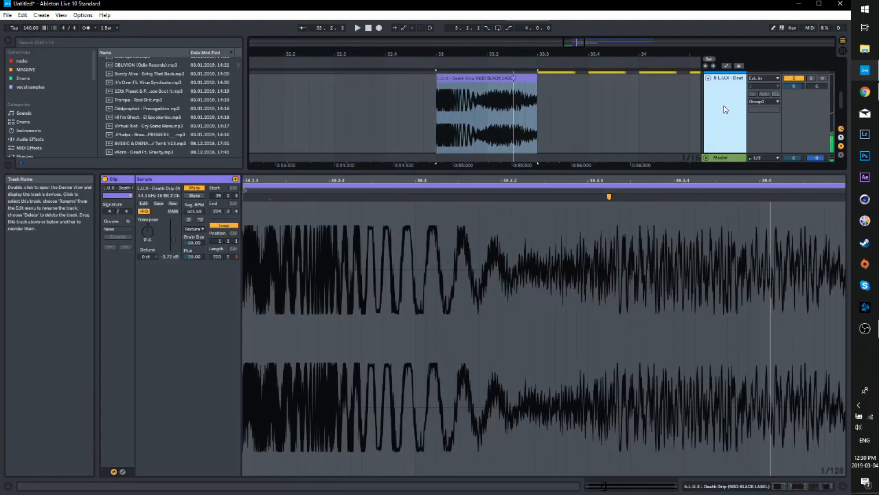
# Add the Glitch2 plug-in at the end of the L.U.X track's effect chain and move its window clear of the clip
pyautogui.click(788, 486)
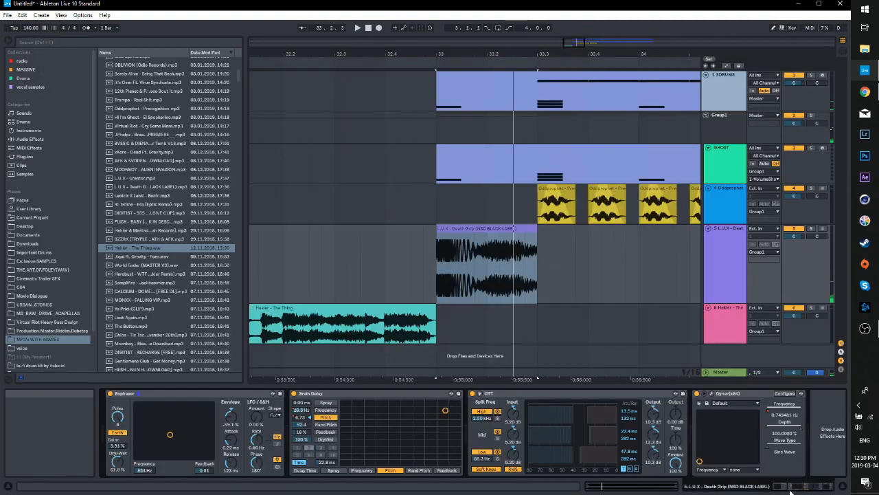
pyautogui.click(30, 157)
pyautogui.click(103, 78)
pyautogui.moveTo(124, 86); pyautogui.dragTo(796, 453)
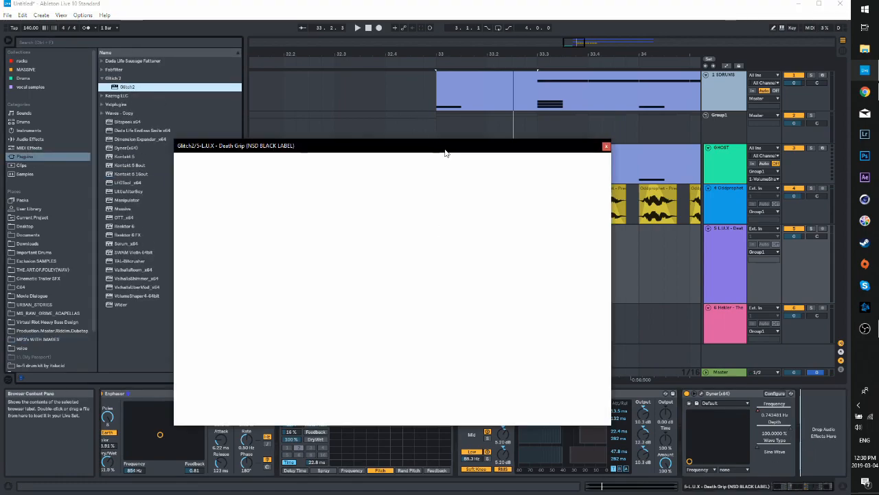
pyautogui.moveTo(445, 152)
pyautogui.mouseDown()
pyautogui.moveTo(405, 117)
pyautogui.moveTo(359, 121)
pyautogui.moveTo(352, 133)
pyautogui.mouseUp()
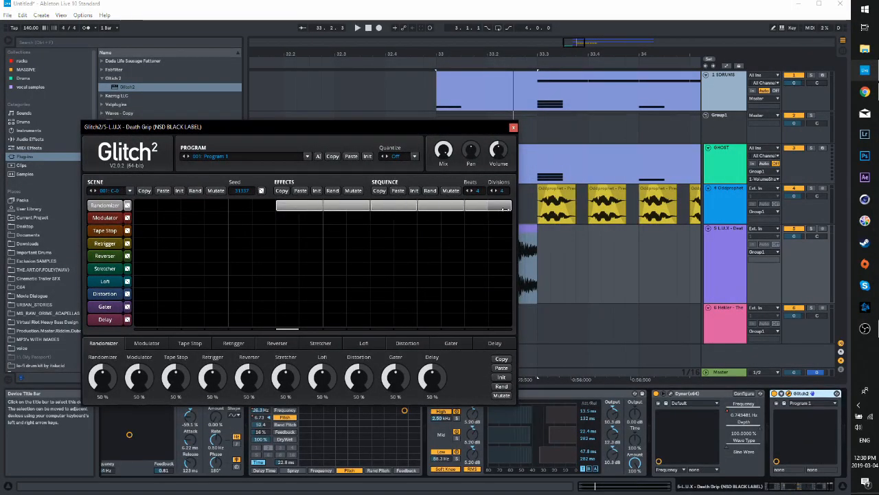
pyautogui.moveTo(385, 134); pyautogui.dragTo(328, 106)
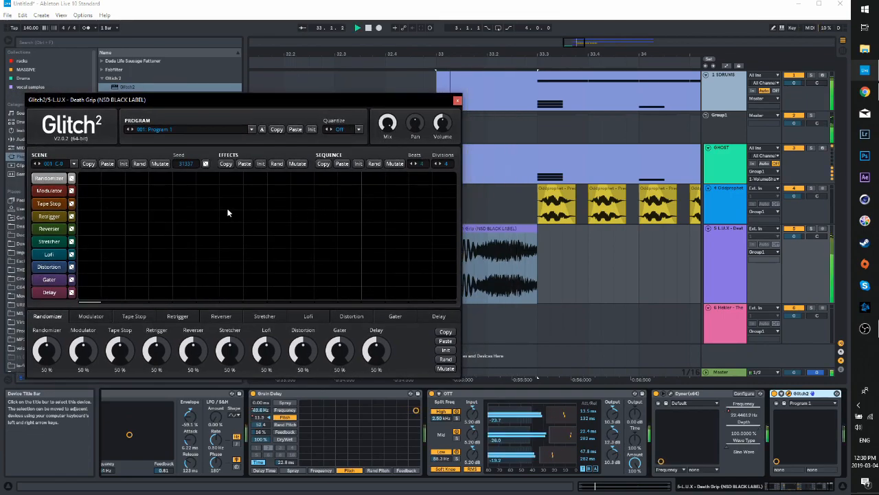
# Draw a Tape Stop block over steps 4 to 8 of the Glitch2 sequence and audition the L.U.X hit
pyautogui.moveTo(222, 204)
pyautogui.mouseDown()
pyautogui.moveTo(241, 205)
pyautogui.moveTo(148, 203)
pyautogui.mouseUp()
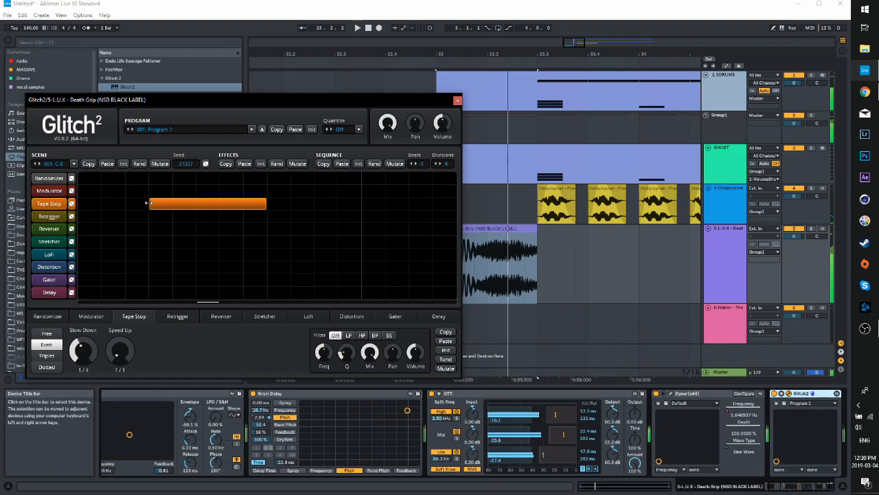
pyautogui.click(458, 100)
pyautogui.press('a')
pyautogui.click(436, 278)
pyautogui.press('space')
pyautogui.moveTo(544, 44); pyautogui.dragTo(544, 42)
# Reshape Glitch2's Tape Stop block, try its Slow Down setting, and draw Retrigger and Reverser blocks near the sequence start
pyautogui.click(790, 394)
pyautogui.moveTo(187, 206); pyautogui.dragTo(235, 206)
pyautogui.moveTo(313, 205); pyautogui.dragTo(266, 205)
pyautogui.click(83, 350)
pyautogui.moveTo(85, 217); pyautogui.dragTo(217, 217)
pyautogui.moveTo(98, 217); pyautogui.dragTo(99, 229)
pyautogui.moveTo(81, 229); pyautogui.dragTo(150, 229)
pyautogui.moveTo(158, 229)
pyautogui.mouseDown()
pyautogui.moveTo(173, 227)
pyautogui.moveTo(158, 217)
pyautogui.moveTo(175, 219)
pyautogui.mouseUp()
pyautogui.click(458, 100)
# Audition the L.U.X hit from just before 33.1.1, show Dyner's Frequency envelope and enlarge the L.U.X track
pyautogui.click(422, 265)
pyautogui.click(453, 256)
pyautogui.press('space')
pyautogui.scroll(-2, 689, 413)
pyautogui.click(689, 413)
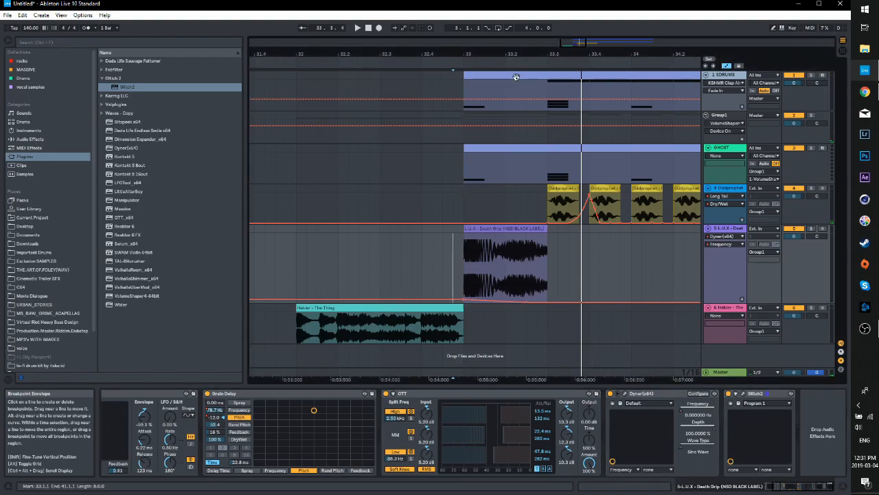
pyautogui.moveTo(729, 303); pyautogui.dragTo(729, 350)
pyautogui.moveTo(591, 42); pyautogui.dragTo(590, 56)
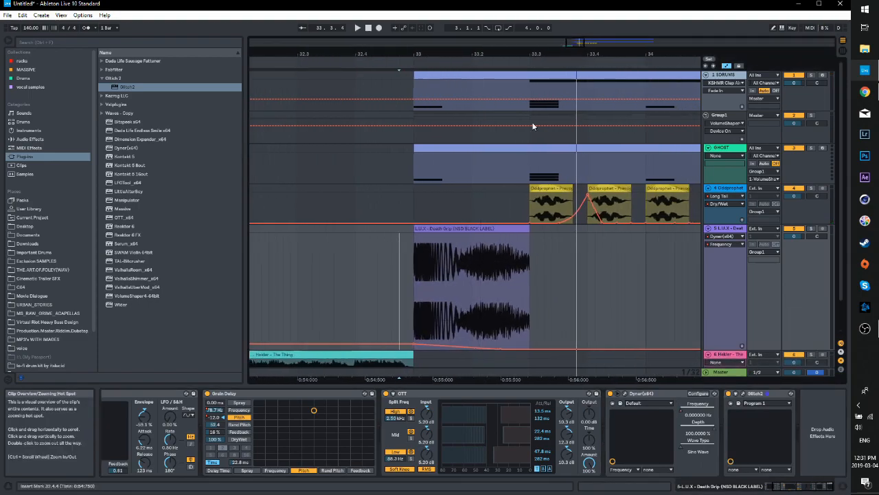
# Audition the L.U.X hit from 33.1.1 and check its tail from 33.2.3
pyautogui.scroll(-1, 439, 241)
pyautogui.click(413, 276)
pyautogui.press('space')
pyautogui.press('space')
pyautogui.press('space')
pyautogui.click(499, 308)
pyautogui.click(502, 297)
pyautogui.press('space')
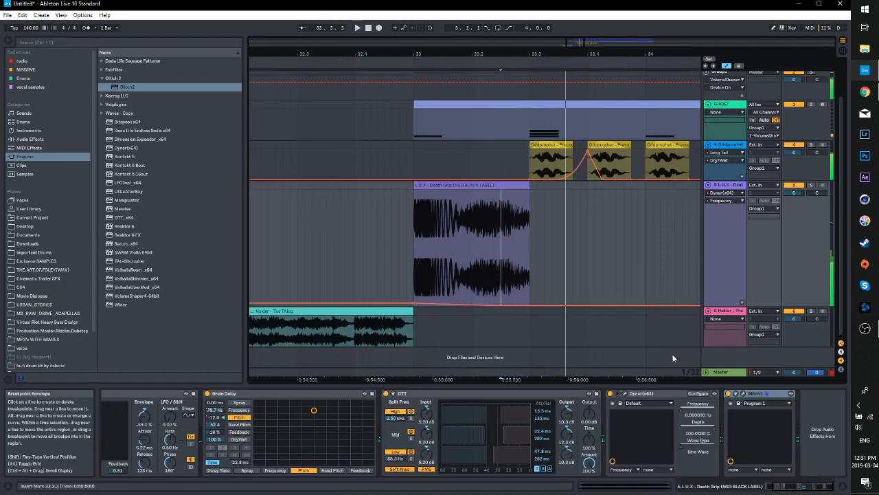
# Try automating Dyner's Device On switch between 33.2.1 and 33.3.1 and audition the L.U.X hit
pyautogui.doubleClick(611, 394)
pyautogui.moveTo(471, 256); pyautogui.dragTo(529, 256)
pyautogui.moveTo(500, 220)
pyautogui.mouseDown()
pyautogui.moveTo(500, 273)
pyautogui.moveTo(506, 222)
pyautogui.mouseUp()
pyautogui.click(416, 270)
pyautogui.press('space')
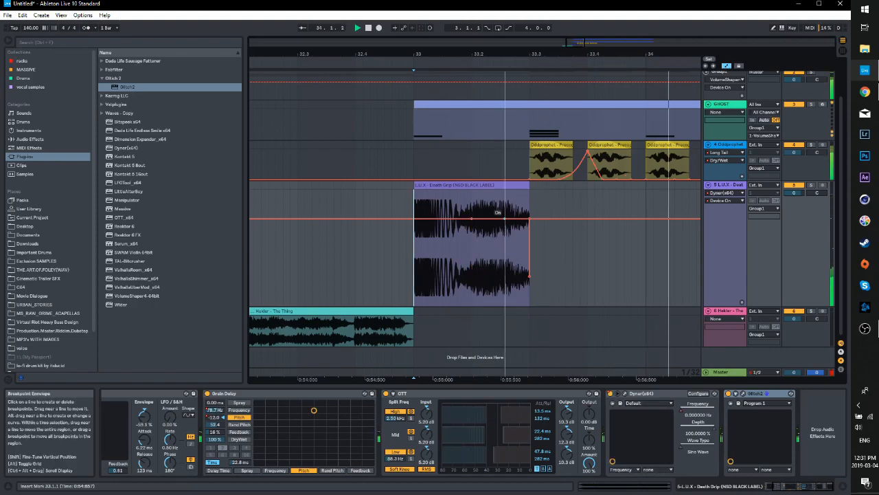
# Automate Dyner's Depth to fall between 33.2.1 and 33.3.1 and audition the hit from 33.1.1
pyautogui.click(698, 427)
pyautogui.moveTo(472, 256); pyautogui.dragTo(529, 256)
pyautogui.moveTo(500, 191); pyautogui.dragTo(528, 305)
pyautogui.click(415, 270)
pyautogui.press('space')
pyautogui.press('space')
# Add a low breakpoint to Dyner's Frequency envelope midway between 33.2.1 and 33.3.1 and raise the ramp's start at 33.1.1
pyautogui.click(698, 408)
pyautogui.click(500, 305)
pyautogui.press('space')
pyautogui.press('space')
pyautogui.moveTo(414, 302); pyautogui.dragTo(414, 296)
# Raise the end breakpoint of Dyner's Depth envelope at 33.3.1 after auditioning the hit
pyautogui.click(698, 426)
pyautogui.press('space')
pyautogui.press('space')
pyautogui.moveTo(529, 305); pyautogui.dragTo(529, 268)
# Pull the start of Dyner's Frequency ramp lower and slightly past 33.1.1, and audition the change
pyautogui.click(698, 409)
pyautogui.press('space')
pyautogui.press('space')
pyautogui.moveTo(414, 296); pyautogui.dragTo(447, 307)
pyautogui.press('space')
pyautogui.press('space')
# Audition the L.U.X hit repeatedly from shortly before 33.1.1 to judge the Dyner automation
pyautogui.click(348, 272)
pyautogui.press('space')
pyautogui.press('space')
pyautogui.press('space')
pyautogui.press('space')
pyautogui.press('space')
pyautogui.press('space')
pyautogui.press('space')
pyautogui.press('space')
pyautogui.press('space')
pyautogui.press('space')
# Shrink the L.U.X track, audition the mix from 32.1.1, and add a Limiter to the L.U.X track
pyautogui.moveTo(724, 306); pyautogui.dragTo(725, 353)
pyautogui.scroll(-1, 590, 265)
pyautogui.moveTo(576, 42)
pyautogui.mouseDown()
pyautogui.moveTo(576, 31)
pyautogui.moveTo(576, 56)
pyautogui.mouseUp()
pyautogui.click(359, 275)
pyautogui.press('space')
pyautogui.press('space')
pyautogui.press('space')
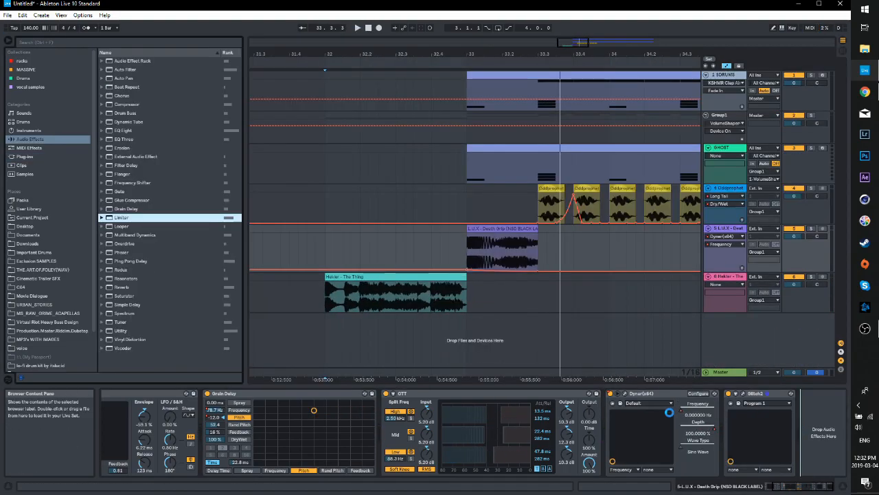
pyautogui.doubleClick(121, 217)
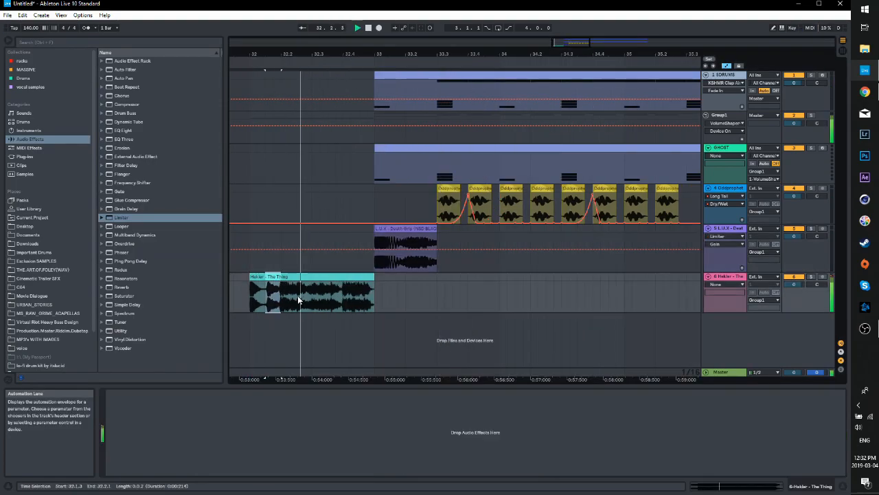
# Position the copied Hekler slice at 33.2.2 on its track, open the slice and solo the track
pyautogui.moveTo(430, 277); pyautogui.dragTo(422, 278)
pyautogui.doubleClick(422, 276)
pyautogui.click(811, 276)
# Move the Hekler slice's start marker later, add a warp marker, and drag the following marker earlier to retime the hit
pyautogui.moveTo(244, 191); pyautogui.dragTo(349, 191)
pyautogui.doubleClick(368, 197)
pyautogui.moveTo(731, 197); pyautogui.dragTo(664, 197)
pyautogui.hotkey('ctrl', 'z')
pyautogui.moveTo(819, 196); pyautogui.dragTo(719, 197)
pyautogui.press('space')
# Transpose the Hekler slice up 14 semitones, lower its gain to -13.0 dB and audition it
pyautogui.moveTo(148, 231); pyautogui.dragTo(148, 206)
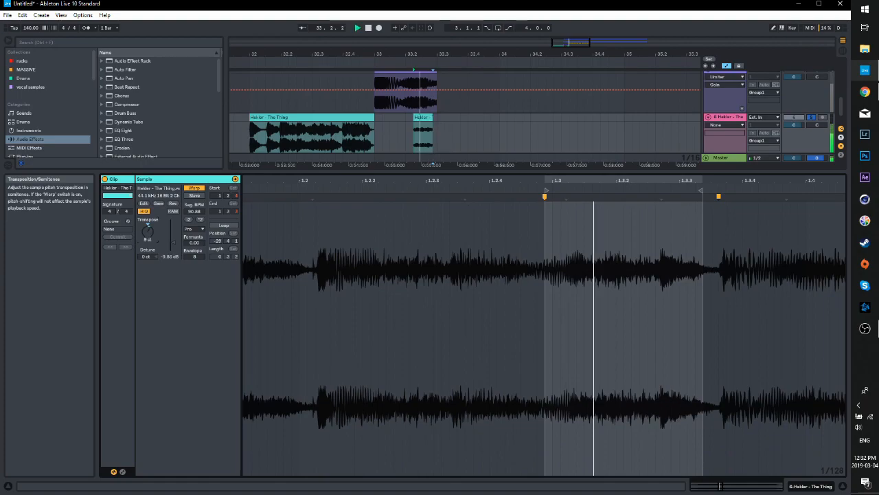
pyautogui.press('space')
pyautogui.moveTo(174, 241); pyautogui.dragTo(174, 248)
pyautogui.press('space')
pyautogui.press('space')
pyautogui.doubleClick(728, 117)
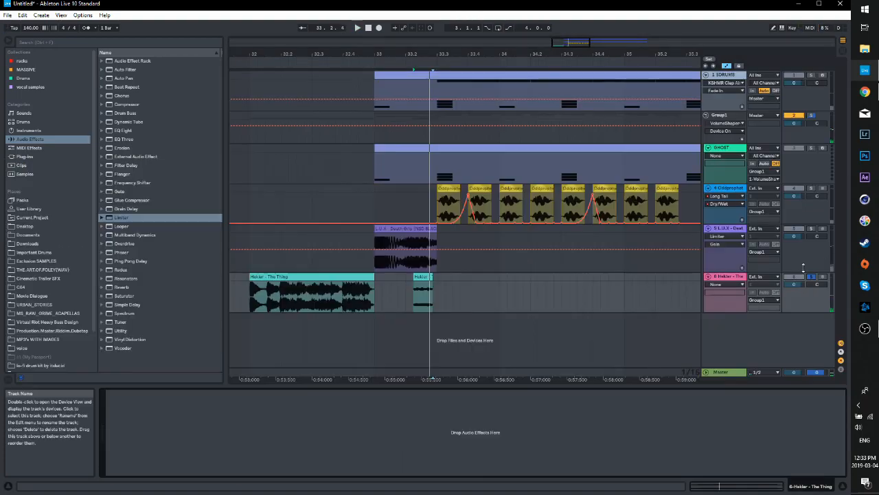
# Unsolo the Hekler track, audition the mix, and extend the short slice to end between 33.3.1 and 33.3.2
pyautogui.click(811, 276)
pyautogui.click(267, 295)
pyautogui.press('space')
pyautogui.scroll(2, 413, 296)
pyautogui.moveTo(416, 285); pyautogui.dragTo(454, 284)
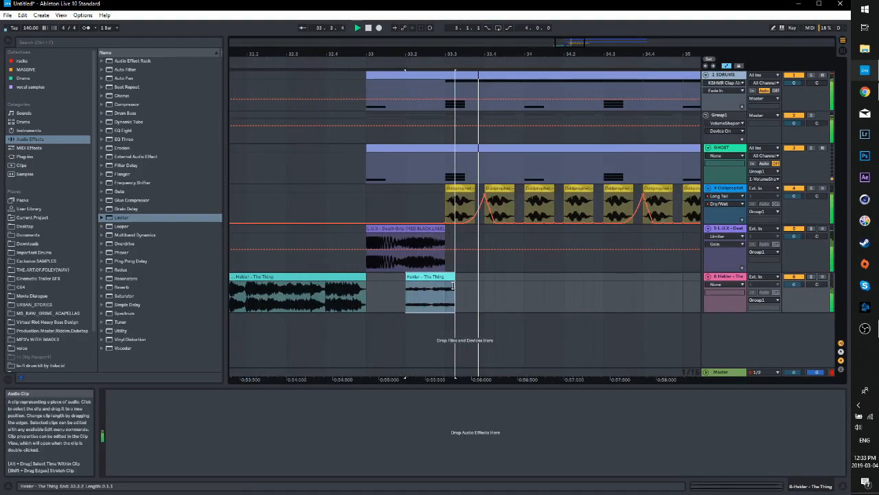
pyautogui.moveTo(454, 284); pyautogui.dragTo(450, 285)
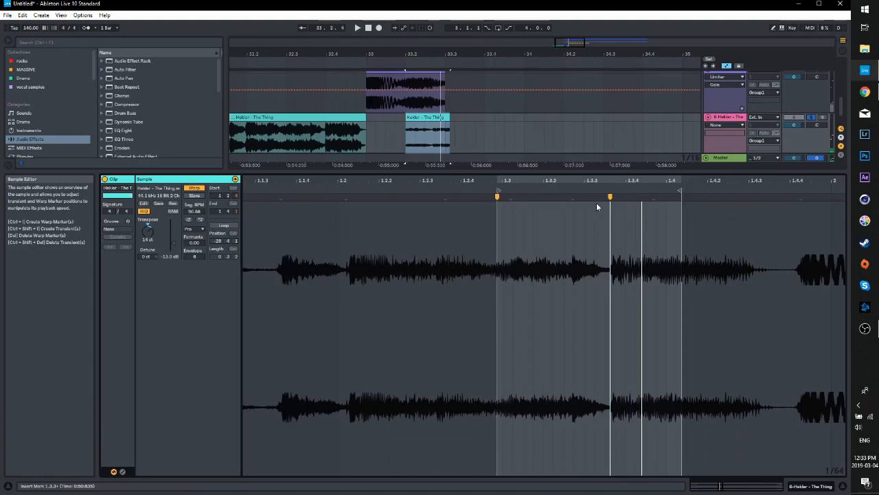
# Add a warp marker at the Hekler slice's next hit, pull it to about 1.4.1, delete the previous marker and audition the slice
pyautogui.doubleClick(801, 198)
pyautogui.moveTo(801, 198)
pyautogui.mouseDown()
pyautogui.moveTo(726, 201)
pyautogui.moveTo(681, 216)
pyautogui.mouseUp()
pyautogui.doubleClick(609, 198)
pyautogui.press('space')
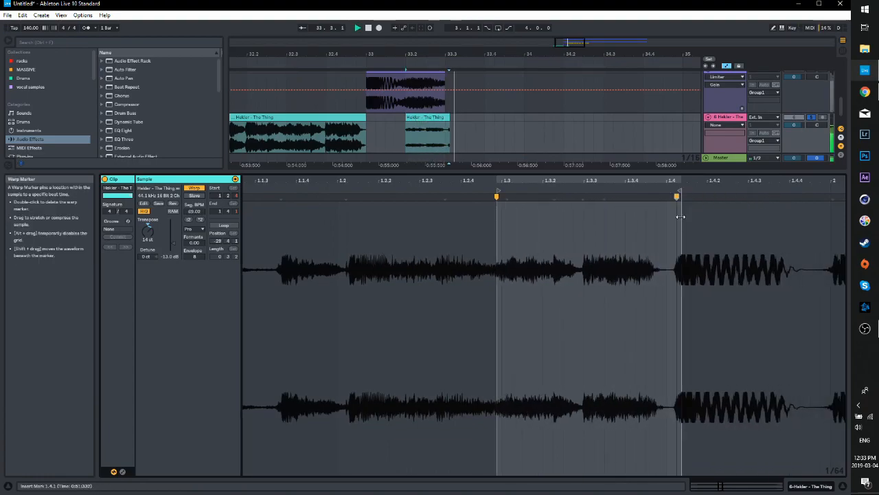
pyautogui.press('space')
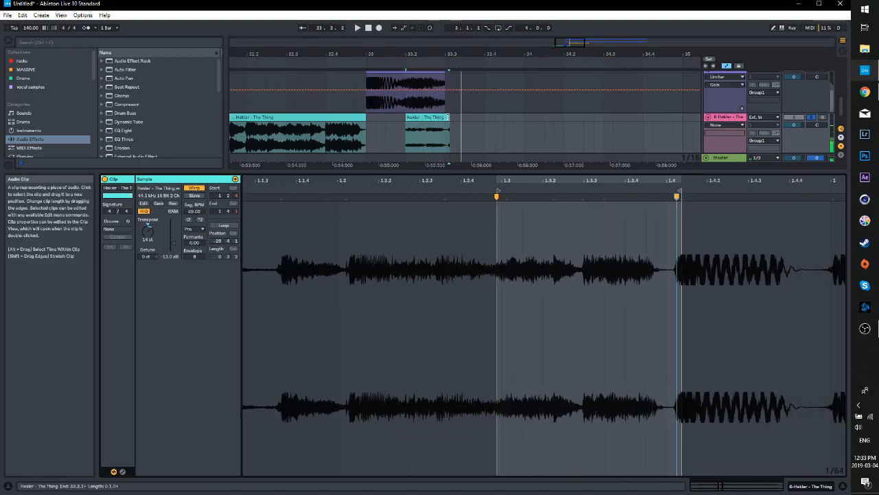
# Trim the short Hekler slice to end at 33.3.1, then unsolo its track and audition it with the mix
pyautogui.moveTo(449, 117); pyautogui.dragTo(444, 118)
pyautogui.click(317, 133)
pyautogui.press('space')
pyautogui.press('space')
pyautogui.click(812, 119)
pyautogui.press('space')
# View the Hekler and L.U.X tracks' device chains and select 32.3.1 to 32.4.4 in the longer Hekler clip
pyautogui.doubleClick(720, 118)
pyautogui.moveTo(448, 54); pyautogui.dragTo(459, 79)
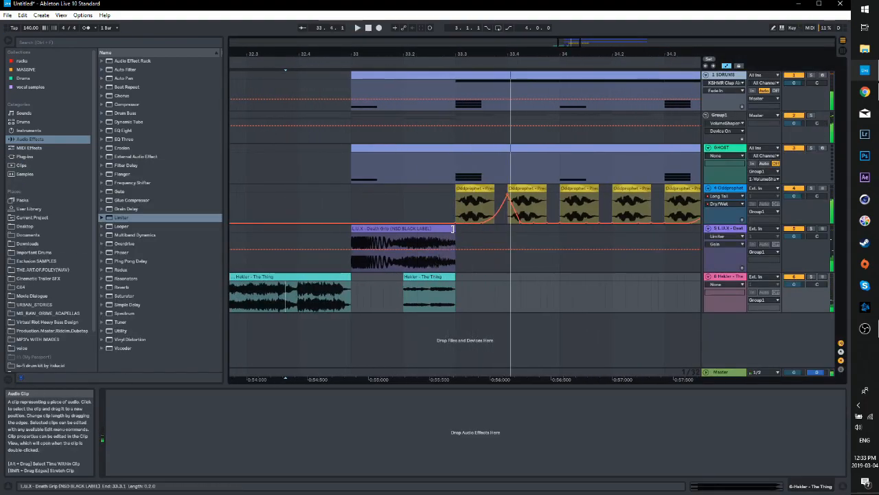
pyautogui.click(733, 236)
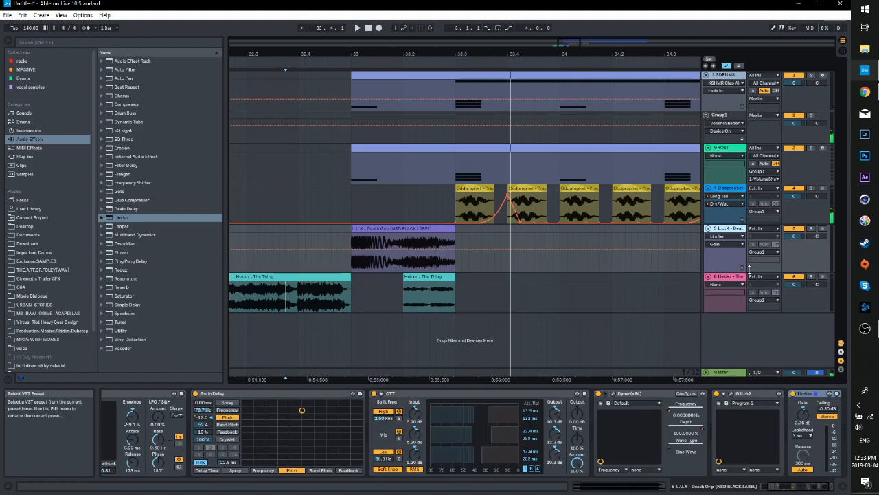
pyautogui.doubleClick(439, 276)
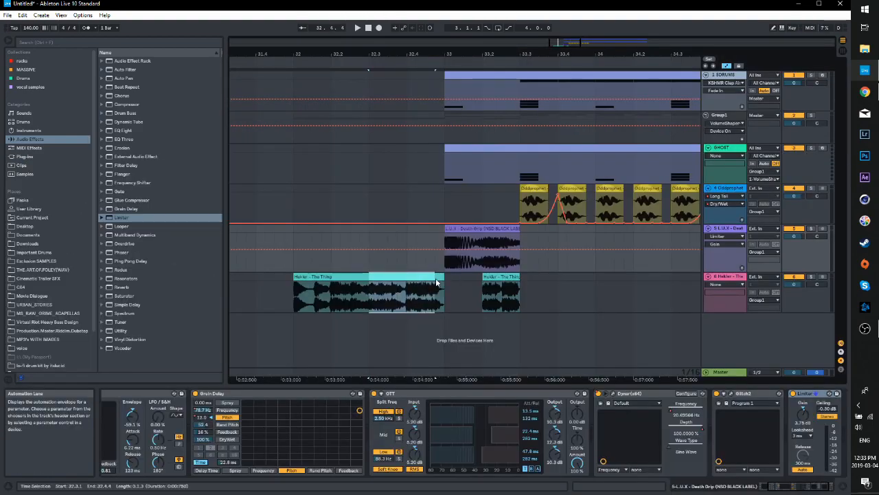
# Split the Hekler - The Thing clip at 32.3 and 32.4 and double the middle slice's Seg. BPM to 289.03
pyautogui.hotkey('ctrl', 'e')
pyautogui.doubleClick(401, 277)
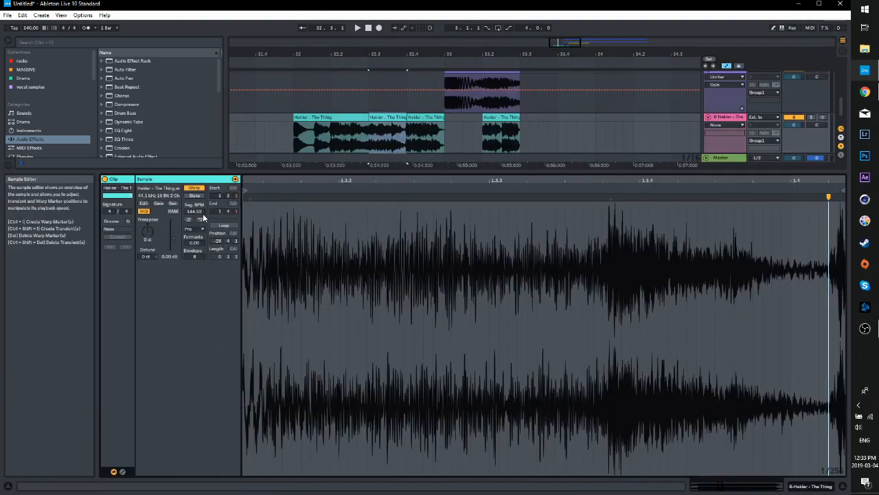
pyautogui.click(201, 219)
# Delete the slice after 32.4, extend the slowed slice to bar 33, and play it back
pyautogui.press('Delete')
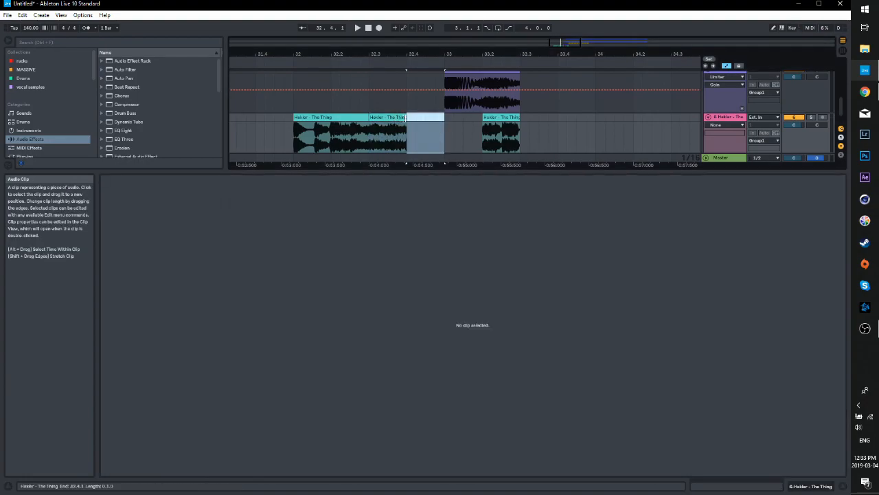
pyautogui.moveTo(406, 118); pyautogui.dragTo(444, 119)
pyautogui.click(284, 130)
pyautogui.press('space')
pyautogui.click(443, 121)
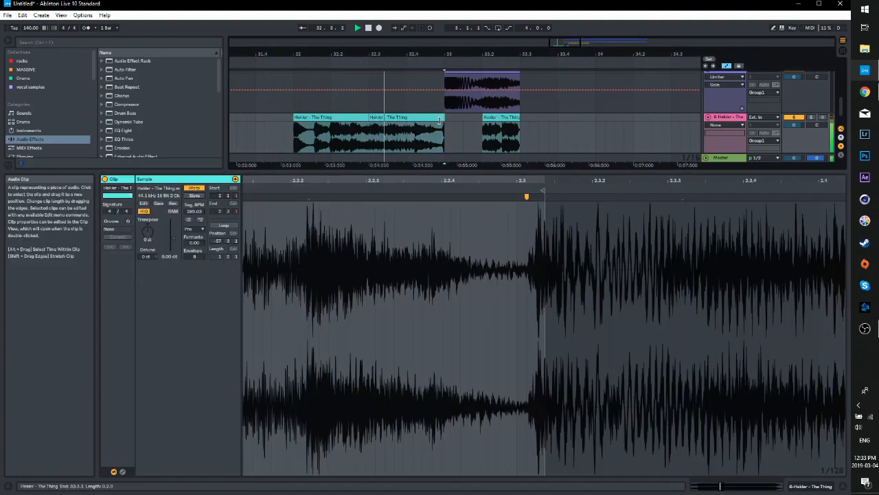
# Set the stretched slice's warp mode to Texture with Flux 0.00 and Grain Size 167.16 during playback
pyautogui.click(193, 228)
pyautogui.click(200, 252)
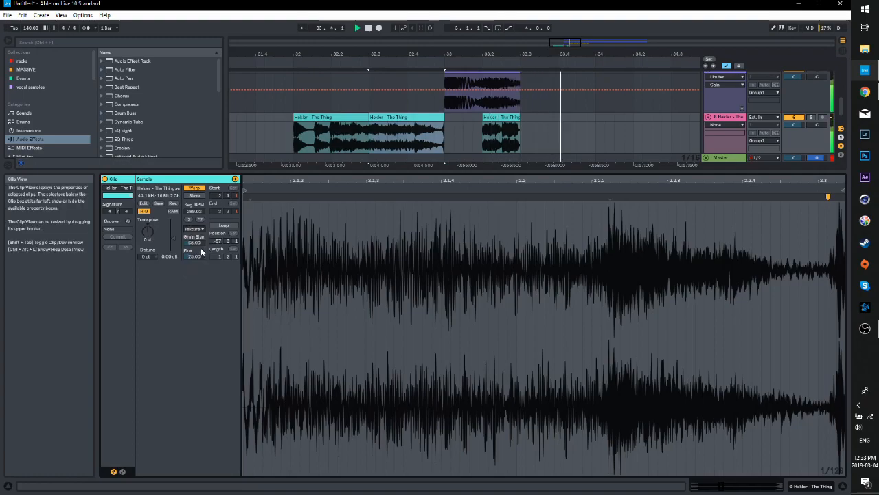
pyautogui.press('space')
pyautogui.moveTo(200, 256)
pyautogui.mouseDown()
pyautogui.moveTo(200, 278)
pyautogui.moveTo(199, 258)
pyautogui.mouseUp()
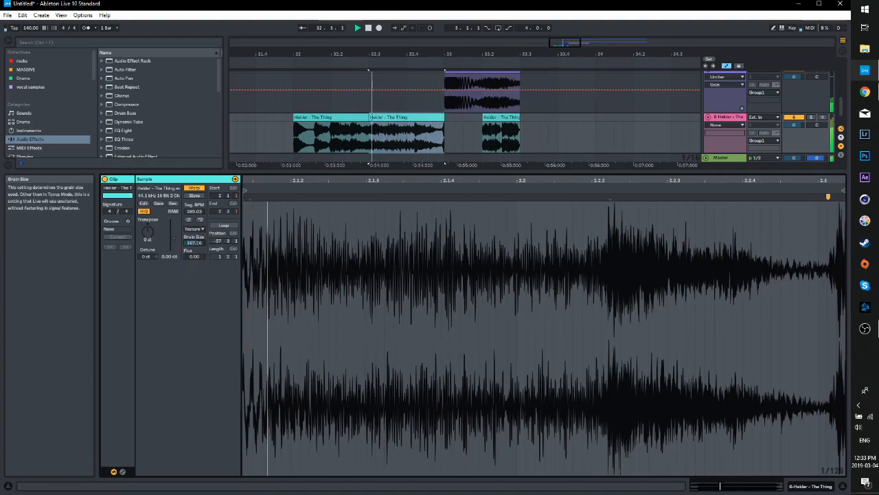
# Double the slice's Seg. BPM to 578.06, trim the excess past bar 33, and play from before bar 32
pyautogui.click(200, 219)
pyautogui.press('space')
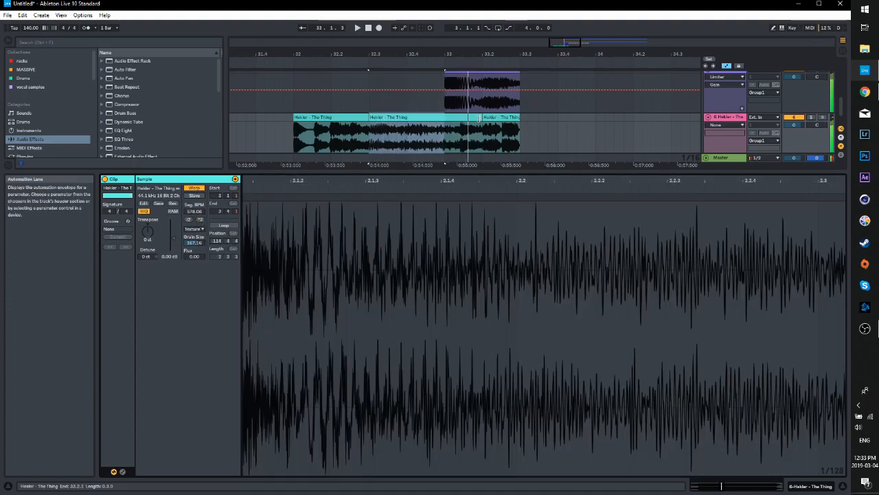
pyautogui.press('Delete')
pyautogui.click(276, 136)
pyautogui.press('space')
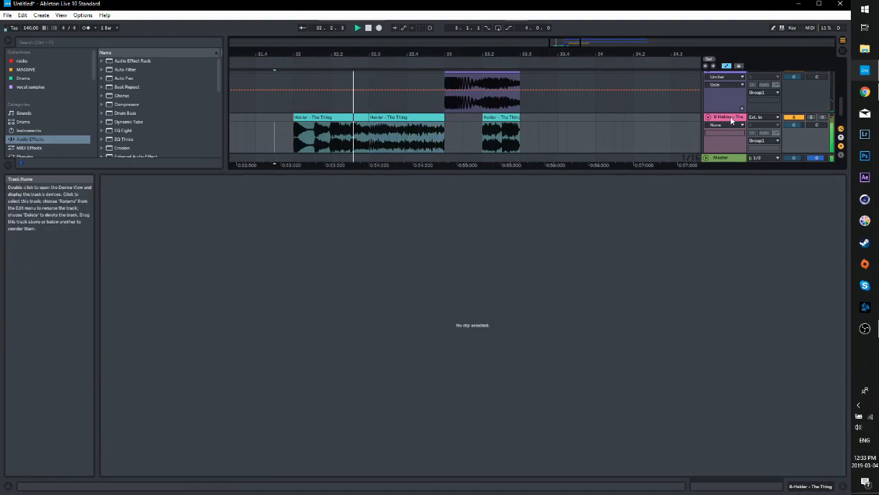
# Set the stretched slice's Grain Size to 186.07 and play the arrangement
pyautogui.click(415, 117)
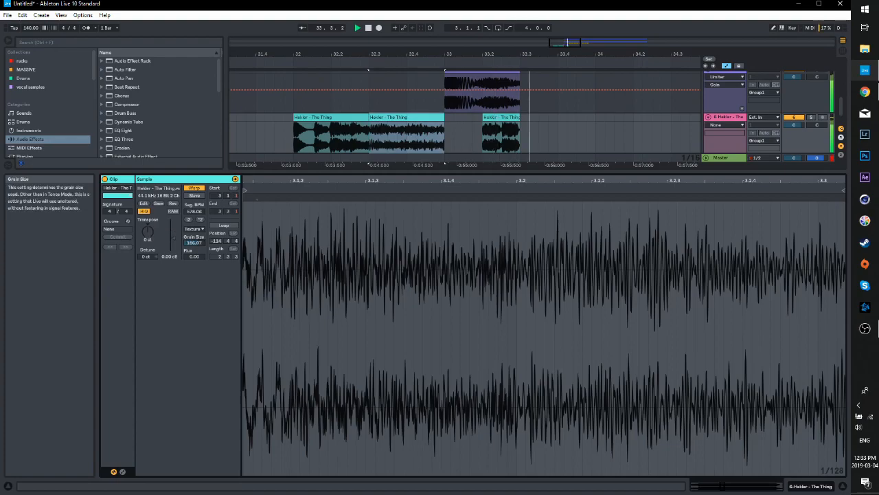
pyautogui.click(500, 117)
pyautogui.doubleClick(728, 117)
pyautogui.press('space')
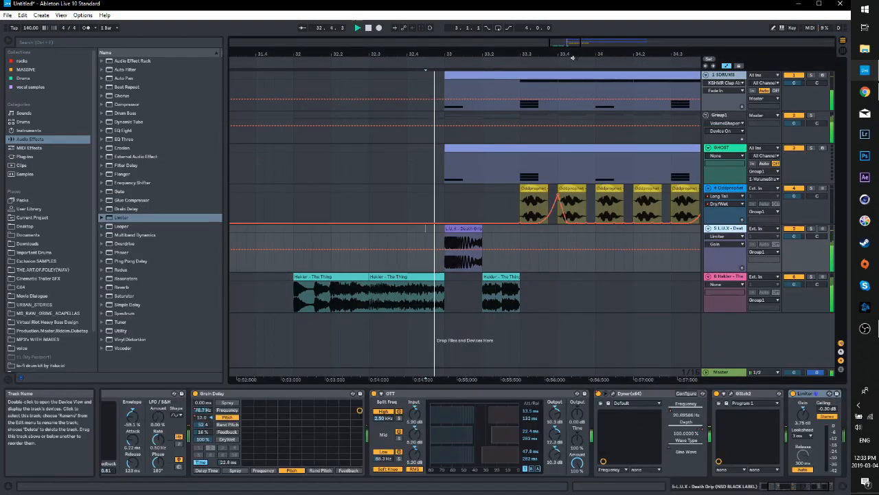
# Enlarge the L.U.X - Death Grip track and raise its Grain Delay Pitch automation breakpoint at the clip's end to about -9
pyautogui.scroll(1, 488, 234)
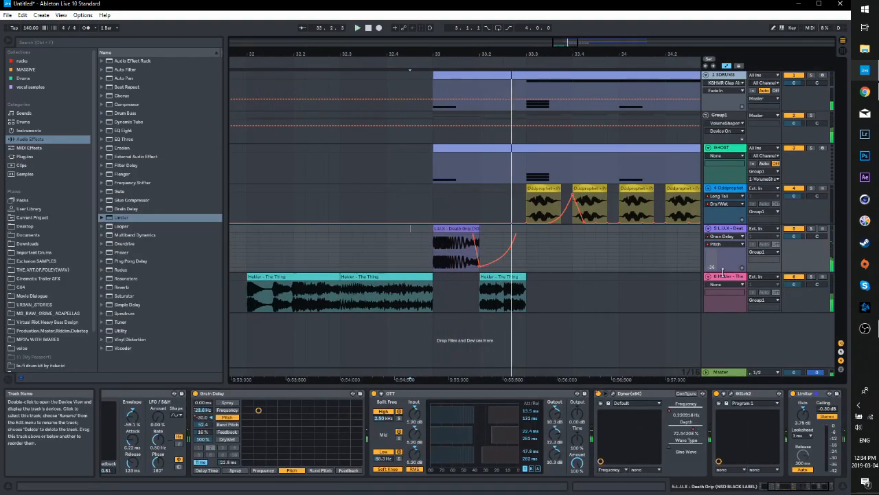
pyautogui.moveTo(722, 272); pyautogui.dragTo(722, 374)
pyautogui.scroll(-3, 684, 329)
pyautogui.moveTo(475, 265)
pyautogui.mouseDown()
pyautogui.moveTo(478, 199)
pyautogui.moveTo(478, 221)
pyautogui.mouseUp()
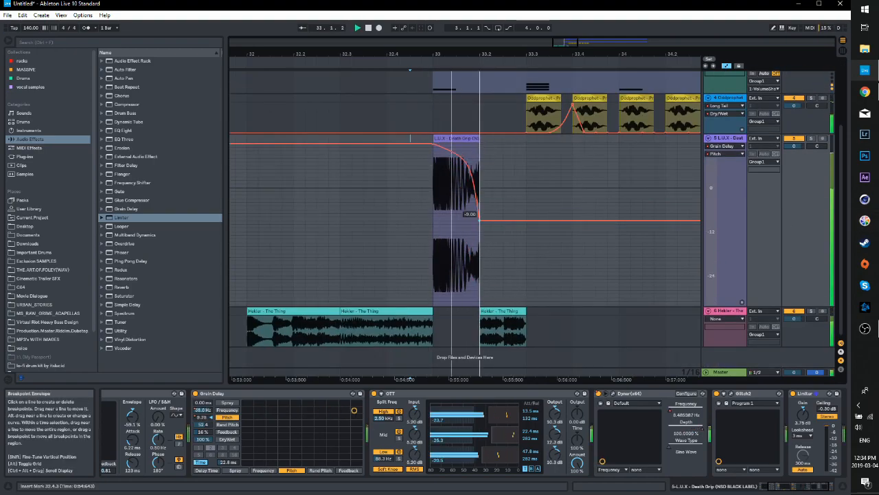
# Lower the end-of-clip breakpoints of the Grain Delay Frequency and Dyner Frequency automation on the L.U.X track and play it back
pyautogui.click(203, 410)
pyautogui.moveTo(480, 187); pyautogui.dragTo(480, 225)
pyautogui.click(686, 415)
pyautogui.moveTo(480, 295)
pyautogui.mouseDown()
pyautogui.moveTo(473, 305)
pyautogui.moveTo(450, 303)
pyautogui.moveTo(479, 305)
pyautogui.mouseUp()
pyautogui.press('space')
pyautogui.press('space')
pyautogui.press('space')
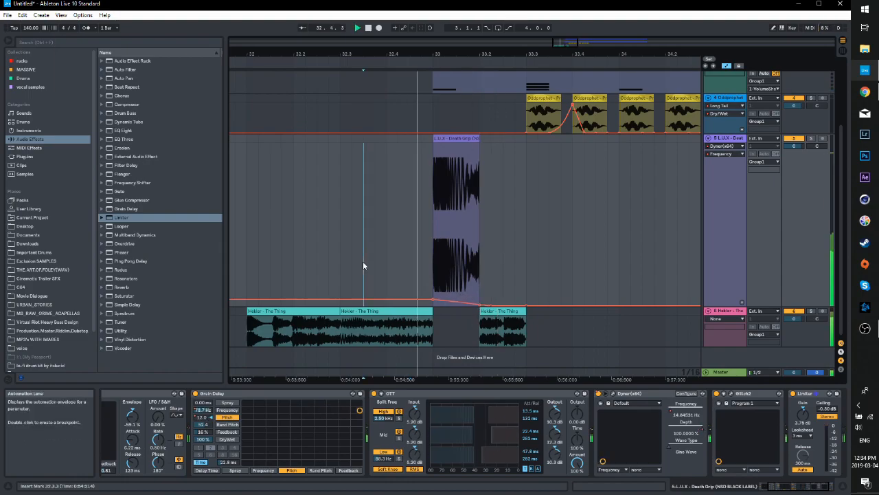
# Play the transition in context, and play the L.U.X track soloed from bar 33
pyautogui.scroll(-2, 363, 261)
pyautogui.click(325, 211)
pyautogui.press('space')
pyautogui.press('space')
pyautogui.click(459, 195)
pyautogui.scroll(1, 500, 193)
pyautogui.press('space')
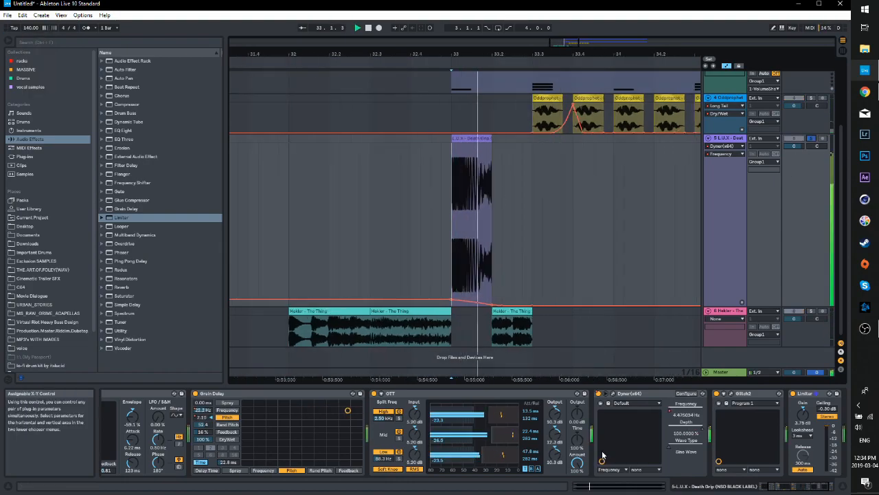
# Bypass the Dyner plug-in on the L.U.X track to audition the transition, and remove it from the device chain
pyautogui.click(597, 394)
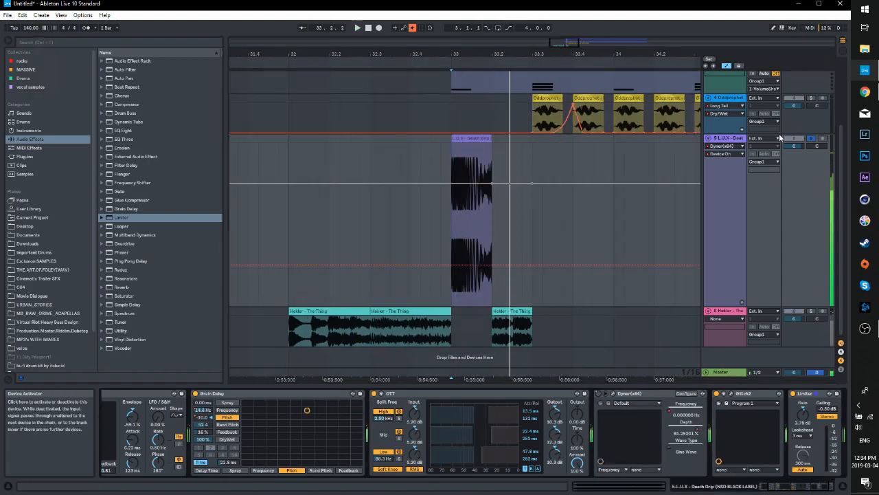
pyautogui.click(400, 206)
pyautogui.press('XF86AudioLowerVolume')
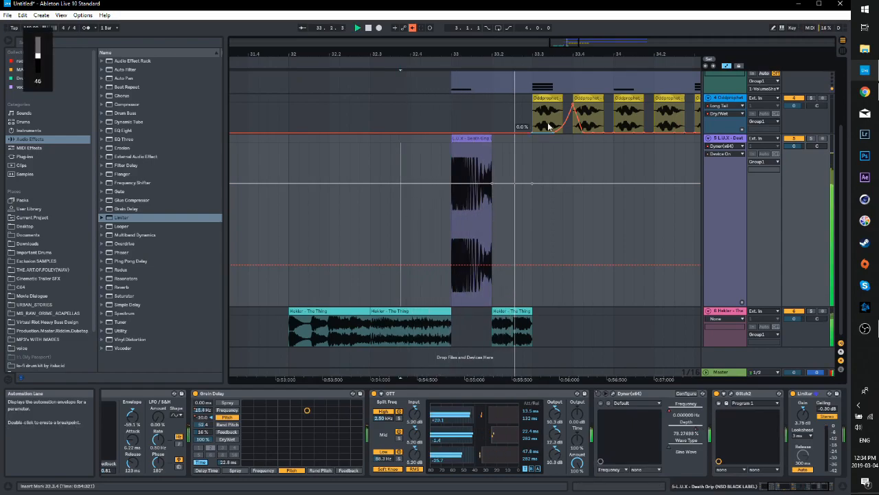
pyautogui.press('space')
pyautogui.scroll(1, 614, 358)
pyautogui.click(645, 395)
pyautogui.press('Delete')
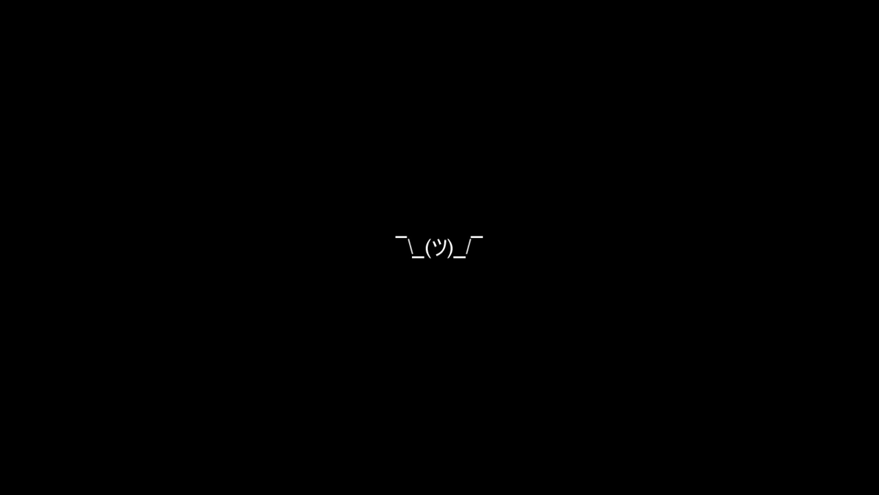
# Narrow the browser and shrink the L.U.X track's height to bring all tracks into the arrangement view
pyautogui.moveTo(567, 42); pyautogui.dragTo(569, 77)
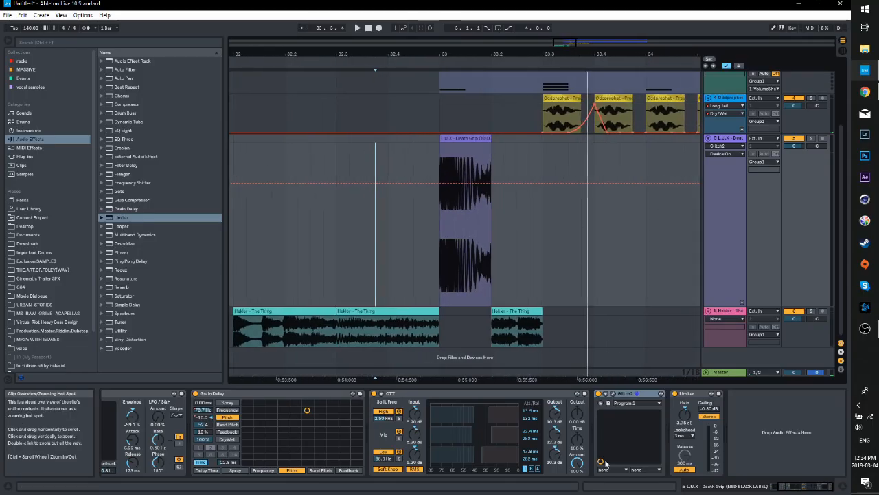
pyautogui.moveTo(225, 252); pyautogui.dragTo(181, 257)
pyautogui.moveTo(504, 53); pyautogui.dragTo(524, 55)
pyautogui.click(420, 256)
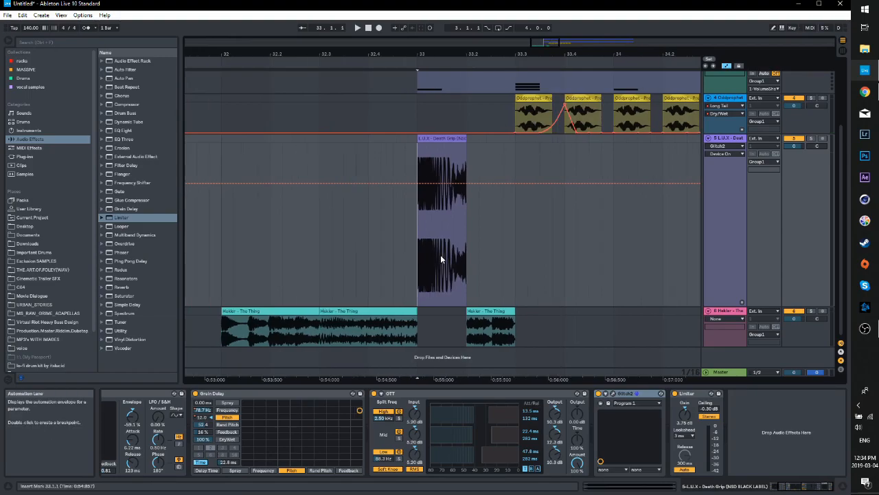
pyautogui.moveTo(740, 306); pyautogui.dragTo(739, 182)
pyautogui.moveTo(545, 42); pyautogui.dragTo(545, 40)
pyautogui.moveTo(450, 54); pyautogui.dragTo(438, 51)
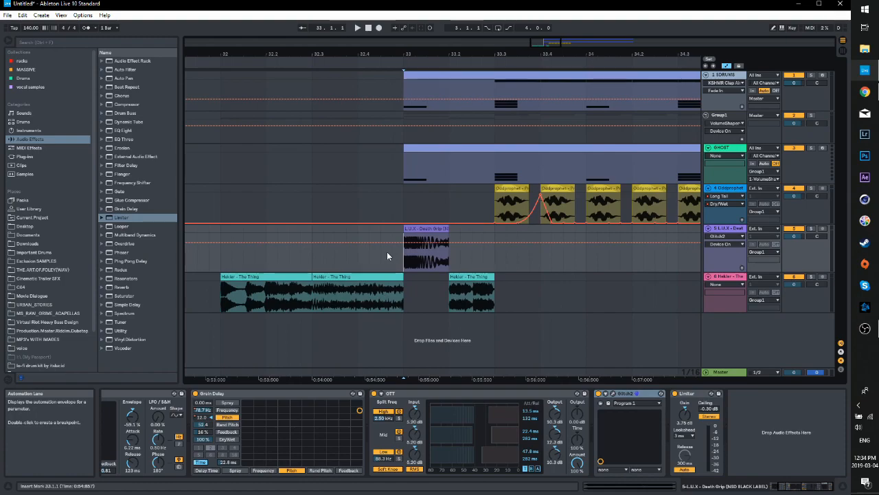
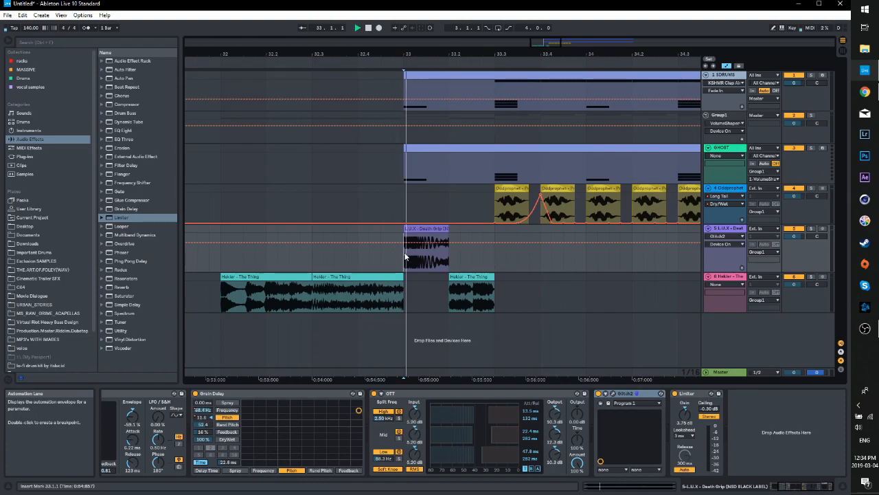
# Play the L.U.X track soloed from bar 33 and show its Limiter Gain automation
pyautogui.press('space')
pyautogui.click(812, 229)
pyautogui.press('space')
pyautogui.press('space')
pyautogui.press('space')
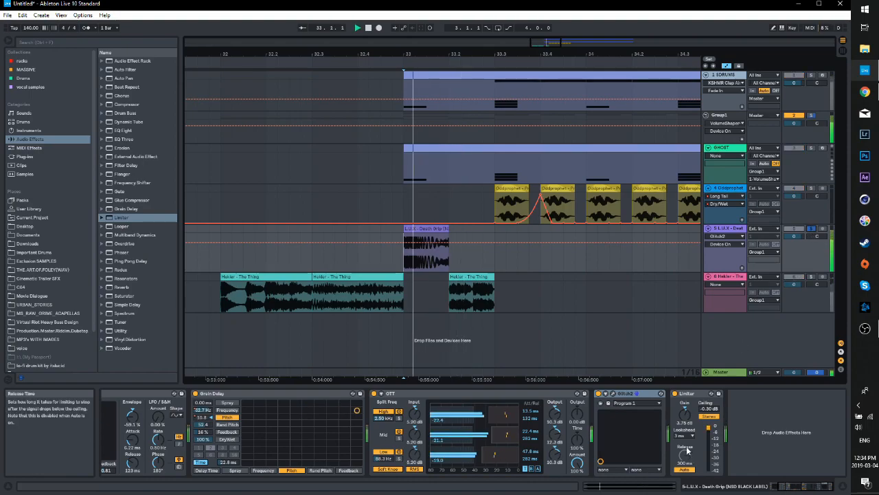
pyautogui.press('space')
pyautogui.click(685, 415)
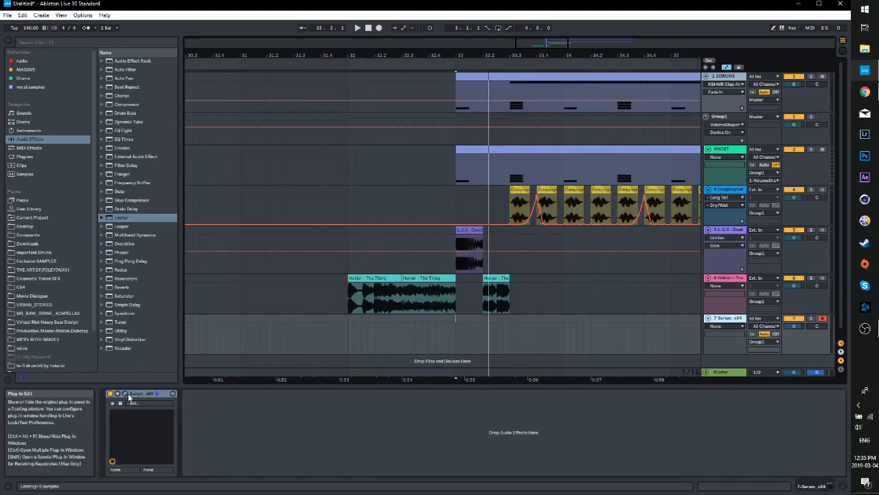
# Open the Serum synth window on track 7 and bring up its presets
pyautogui.hotkey('ctrl', 'alt', 'p')
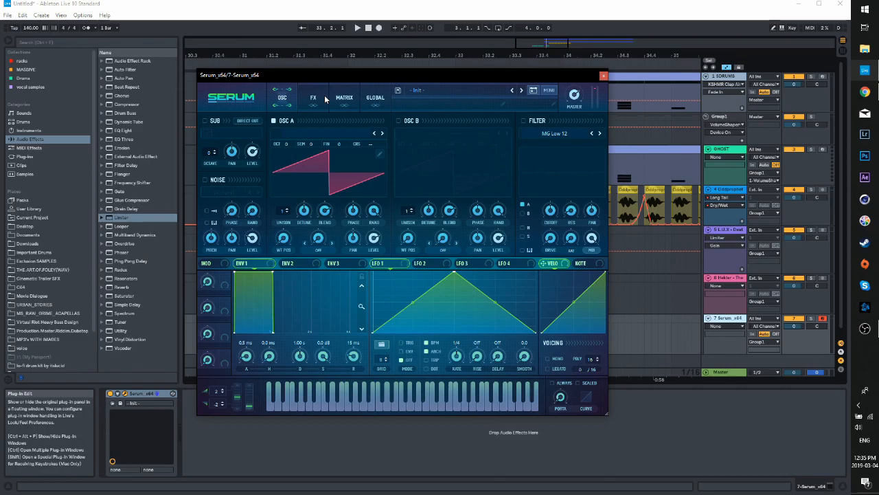
pyautogui.click(415, 92)
pyautogui.click(416, 97)
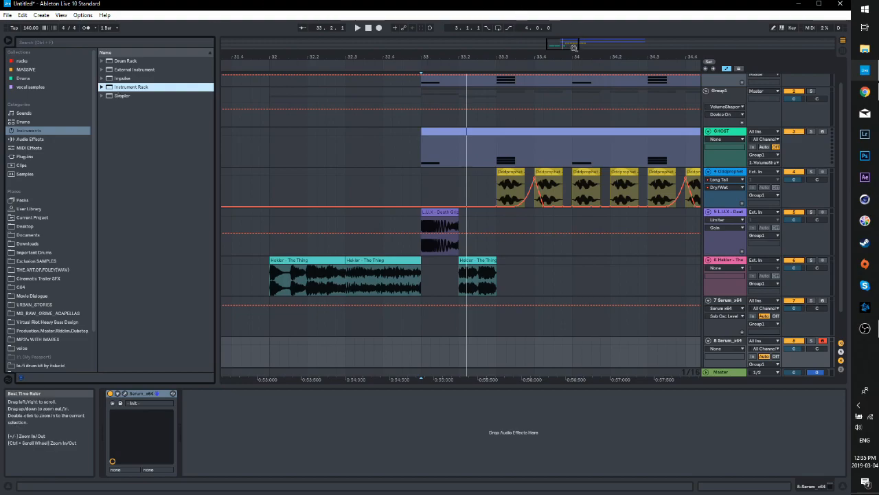
# Open Serum on track 8, turn off oscillator A in favour of the sub oscillator, and close the synth
pyautogui.moveTo(574, 49); pyautogui.dragTo(573, 51)
pyautogui.click(727, 349)
pyautogui.click(730, 342)
pyautogui.click(730, 342)
pyautogui.scroll(-2, 728, 350)
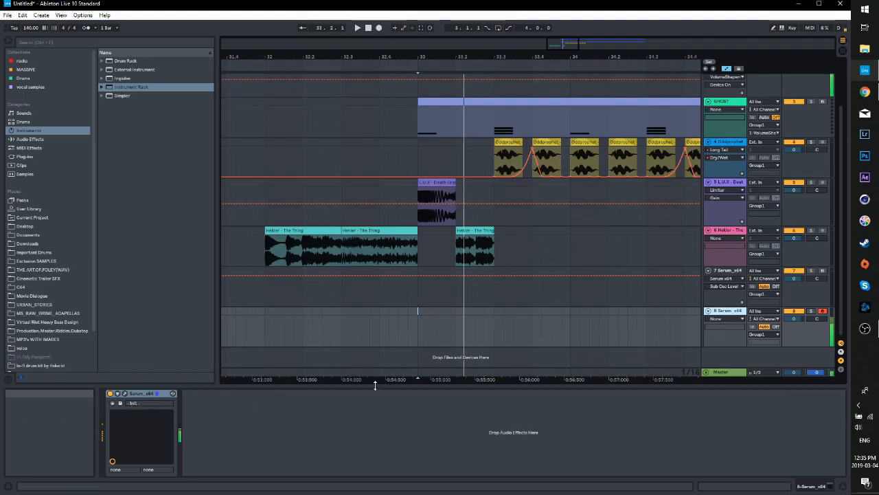
pyautogui.click(125, 394)
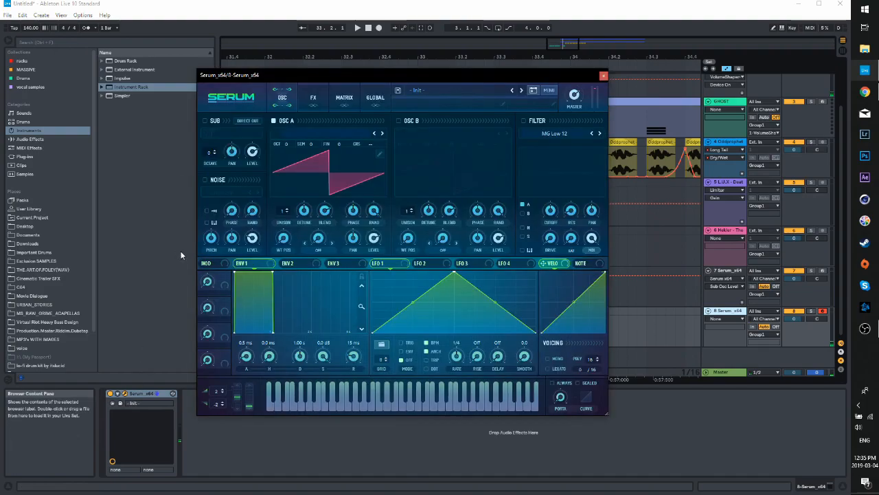
pyautogui.click(279, 122)
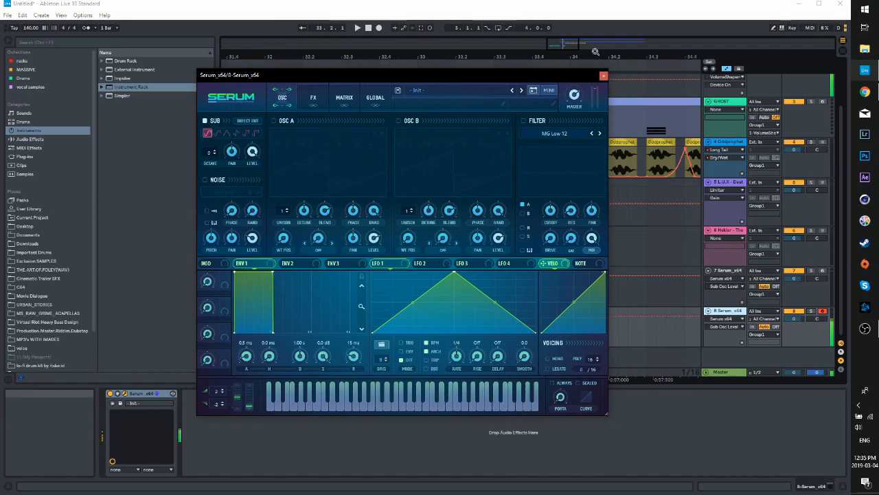
pyautogui.click(603, 75)
# Create an empty two-bar MIDI clip from bar 33 to bar 35 on the track 8 Serum and open it for note editing
pyautogui.moveTo(555, 58)
pyautogui.mouseDown()
pyautogui.moveTo(528, 53)
pyautogui.moveTo(556, 45)
pyautogui.mouseUp()
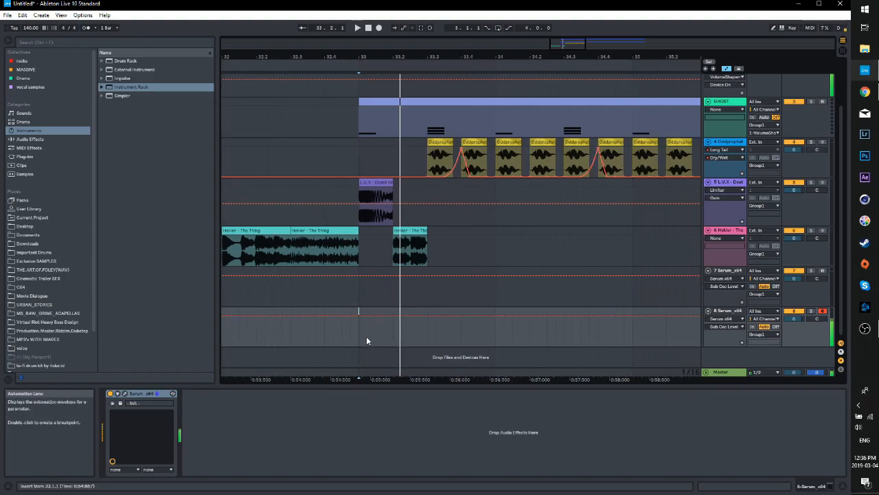
pyautogui.click(358, 328)
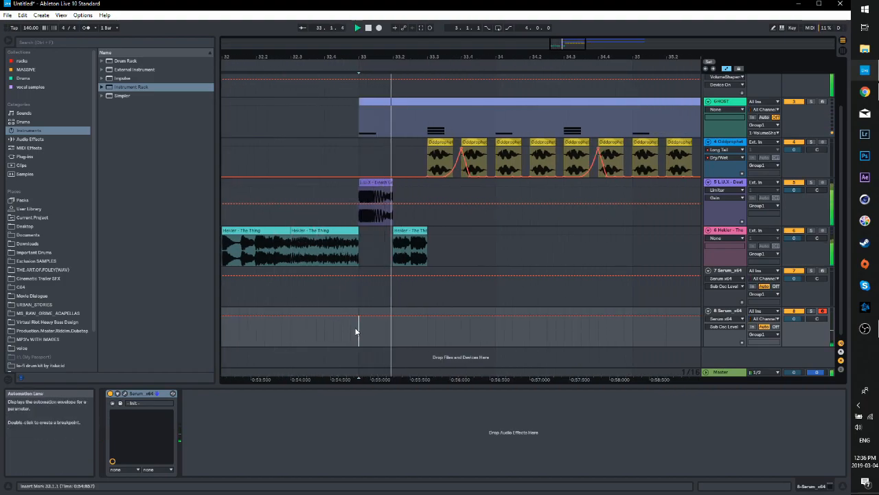
pyautogui.moveTo(428, 335); pyautogui.dragTo(650, 318)
pyautogui.hotkey('ctrl', 'shift', 'm')
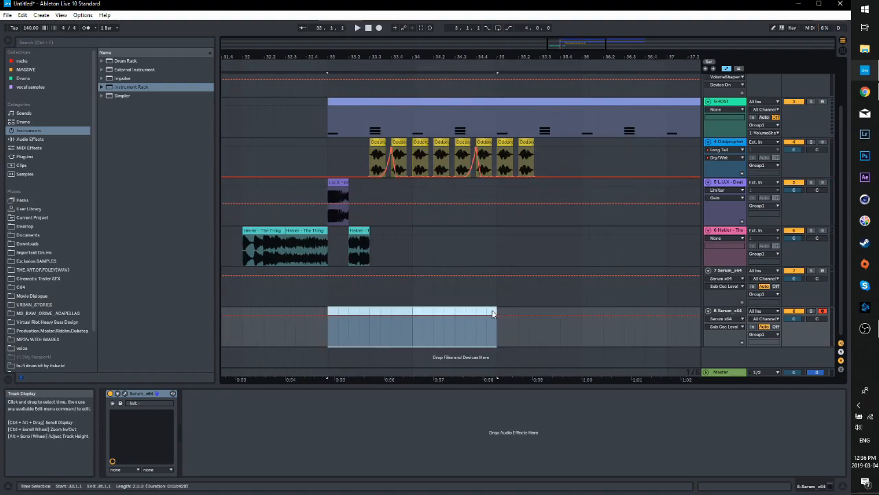
pyautogui.doubleClick(491, 314)
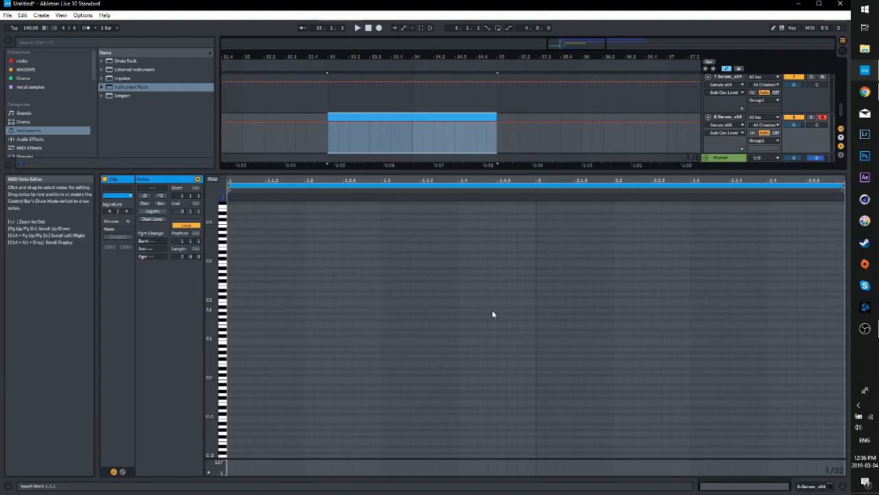
# Draw a one-beat D#0 note at the start of the clip and play it back
pyautogui.doubleClick(231, 369)
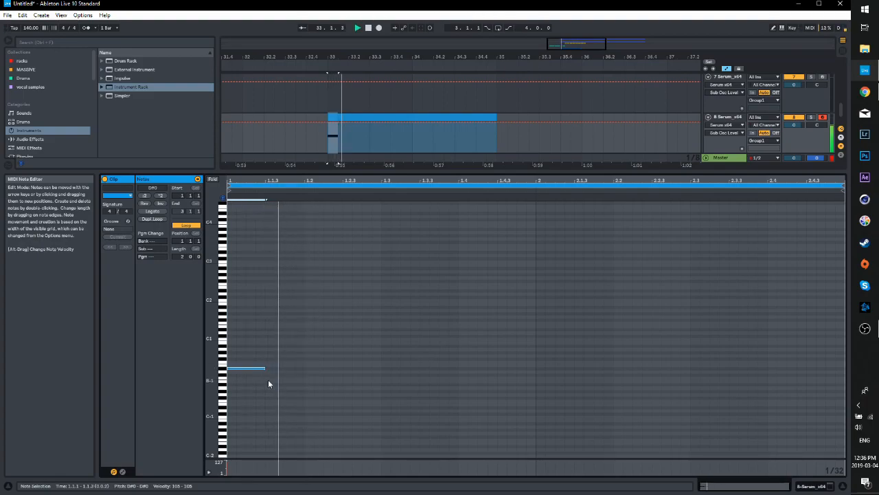
pyautogui.moveTo(269, 377); pyautogui.dragTo(303, 370)
pyautogui.press('space')
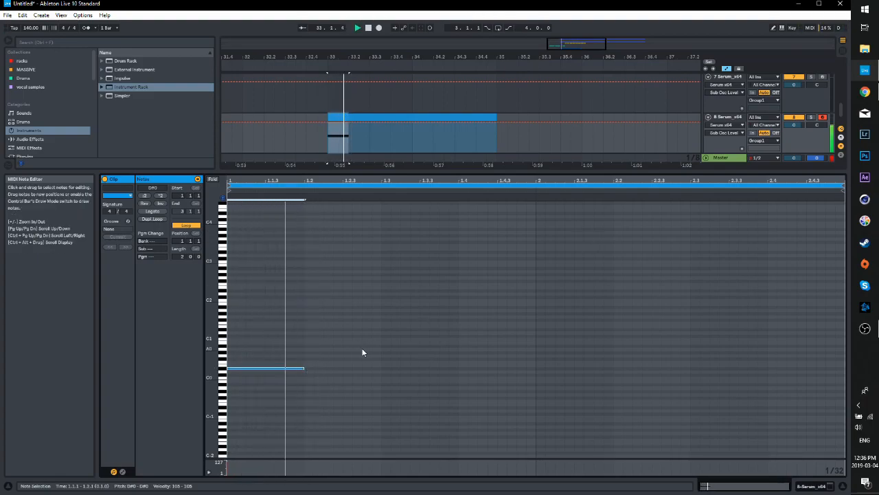
# Add a D#0 note slightly shorter than a beat at 1.3 and duplicate it onto each following beat through 2.3
pyautogui.click(390, 372)
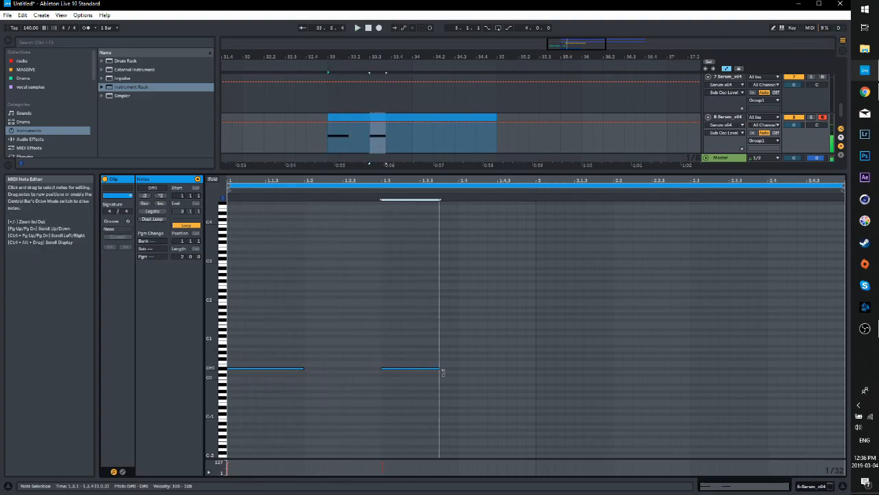
pyautogui.hotkey('ctrl', 'd')
pyautogui.hotkey('ctrl', 'd')
pyautogui.hotkey('ctrl', 'd')
pyautogui.hotkey('ctrl', 'd')
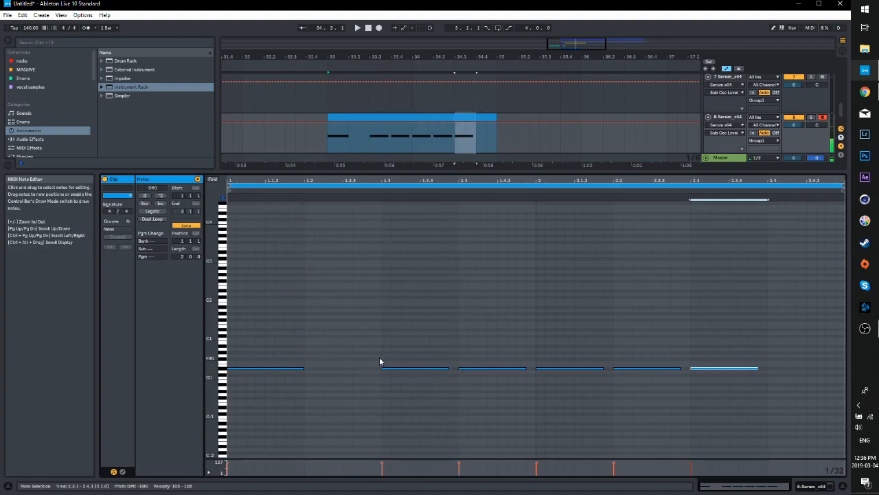
# Duplicate the last D#0 note onto beat 2.4 and play the sub pattern back
pyautogui.hotkey('ctrl', 'd')
pyautogui.press('space')
pyautogui.moveTo(838, 376); pyautogui.dragTo(459, 377)
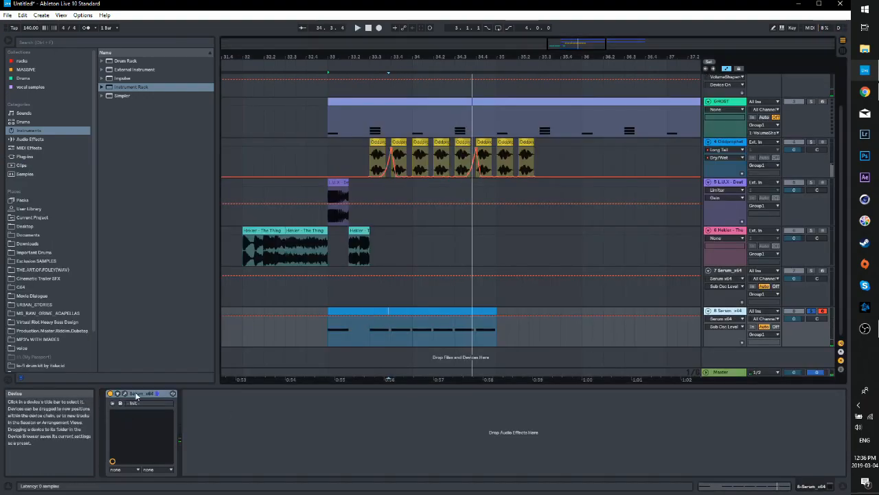
# Set Serum's upward pitch bend range to 12 semitones on the sub track and close the synth
pyautogui.click(136, 394)
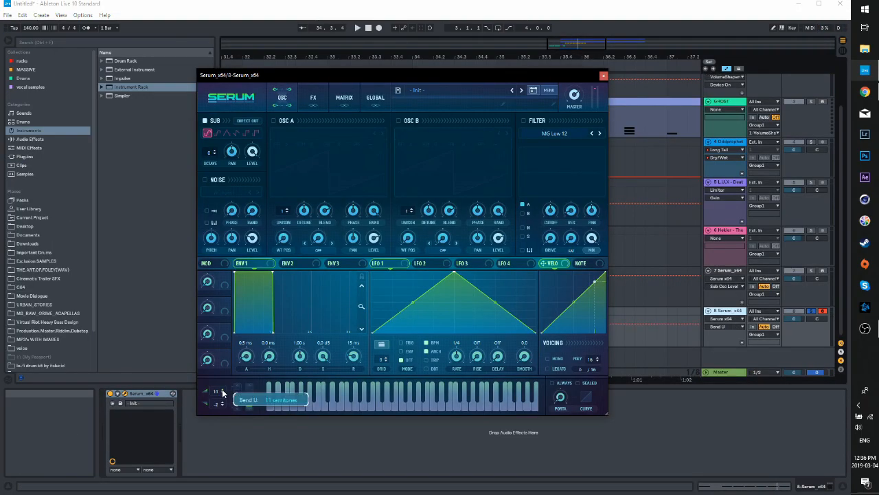
pyautogui.click(223, 391)
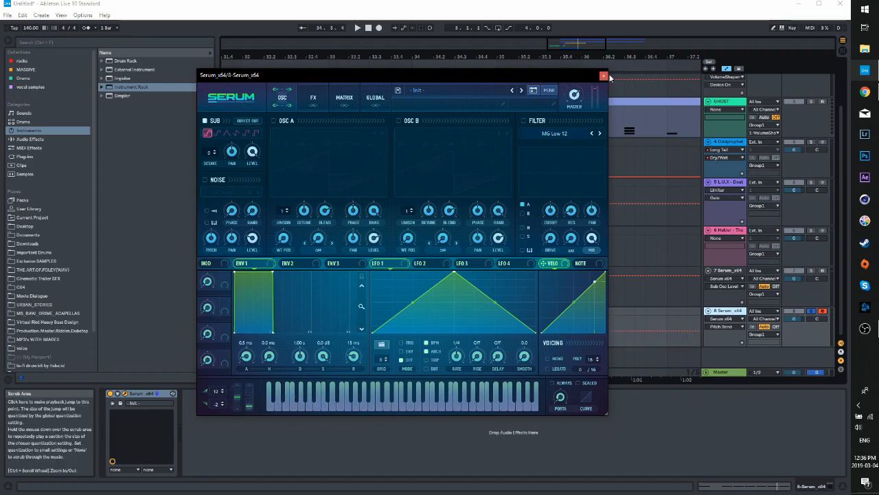
pyautogui.click(603, 76)
# Automate Serum's pitch bend to fall across the first sub note at bar 33 and play it back
pyautogui.click(327, 347)
pyautogui.press('space')
pyautogui.press('space')
pyautogui.click(811, 311)
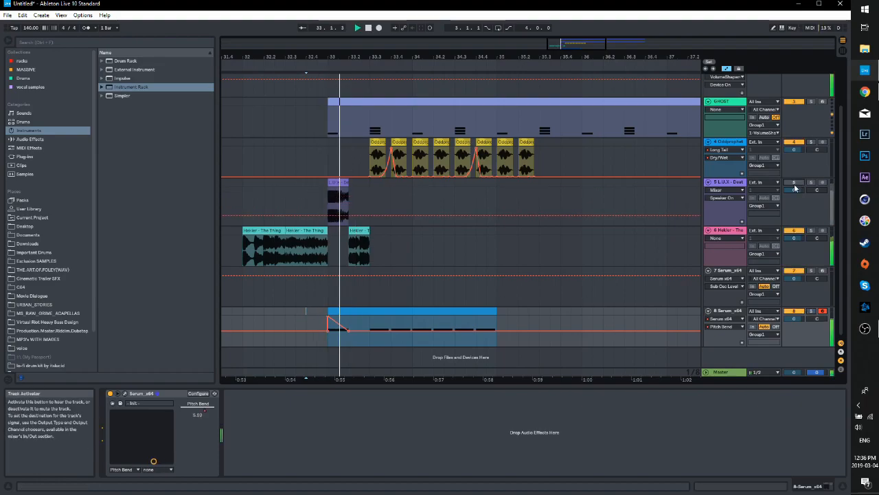
# Automate EQ Eight's first filter frequency on the L.U.X - Death Grip clip down to about 119 Hz, checking it in the mix and soloed
pyautogui.click(330, 213)
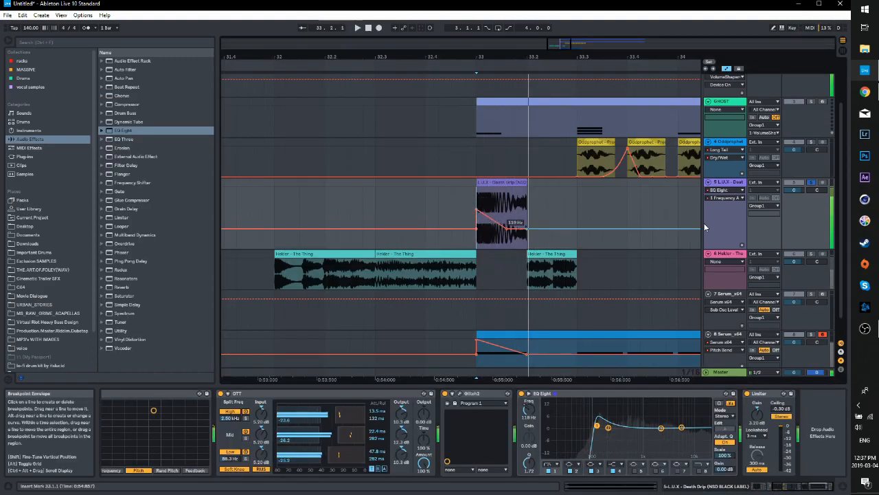
pyautogui.click(811, 182)
pyautogui.click(330, 213)
pyautogui.press('space')
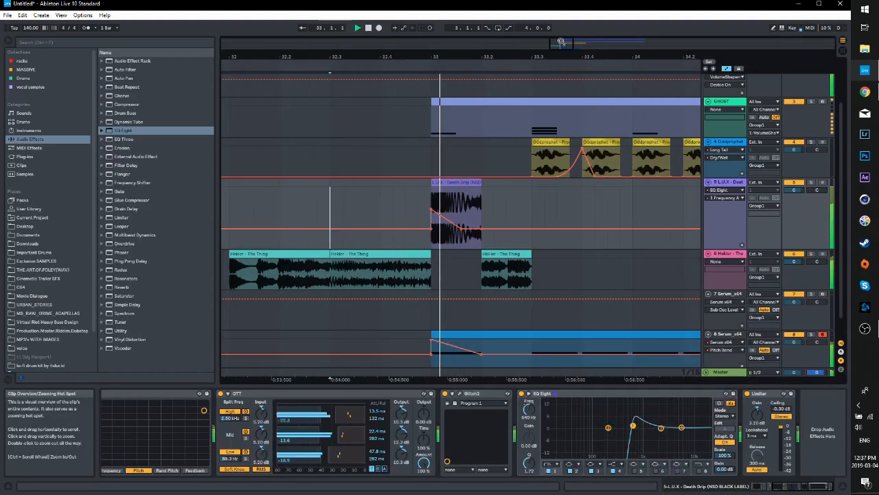
pyautogui.click(811, 159)
pyautogui.click(442, 158)
pyautogui.press('space')
pyautogui.press('space')
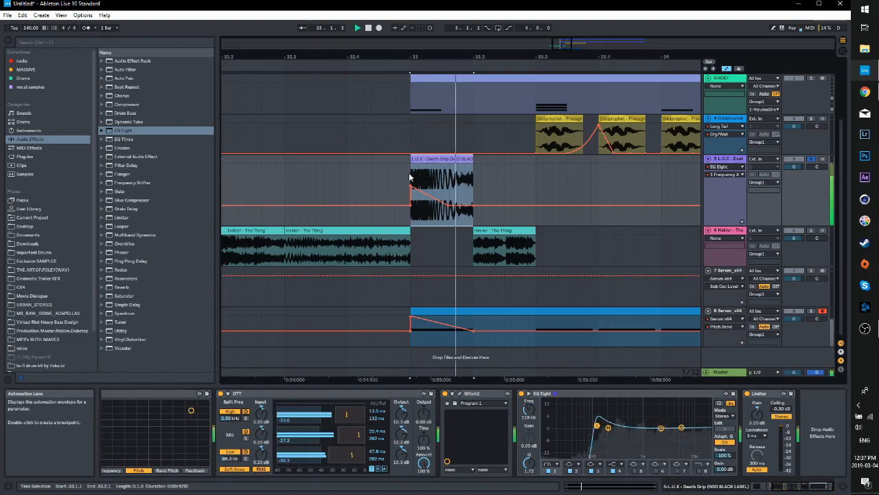
# Add a fade-out over the end of the L.U.X - Death Grip clip and listen to it in the full mix
pyautogui.press('a')
pyautogui.press('space')
pyautogui.press('space')
pyautogui.moveTo(472, 162); pyautogui.dragTo(446, 163)
pyautogui.click(811, 159)
pyautogui.click(358, 180)
pyautogui.press('space')
pyautogui.press('space')
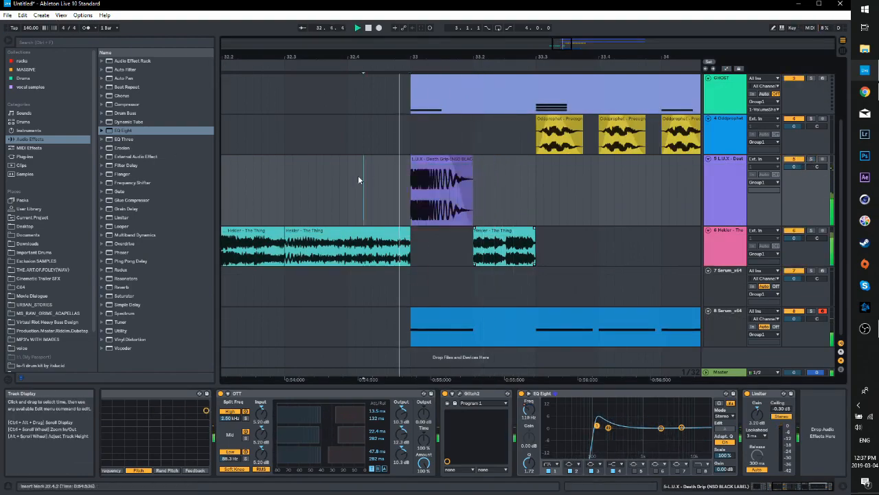
pyautogui.click(278, 188)
pyautogui.press('space')
pyautogui.press('space')
pyautogui.moveTo(412, 57); pyautogui.dragTo(412, 48)
pyautogui.press('space')
# Reopen Serum on the sub track, adjust its downward pitch bend range and close it
pyautogui.doubleClick(511, 311)
pyautogui.doubleClick(734, 167)
pyautogui.click(125, 394)
pyautogui.moveTo(216, 404); pyautogui.dragTo(217, 422)
pyautogui.click(125, 393)
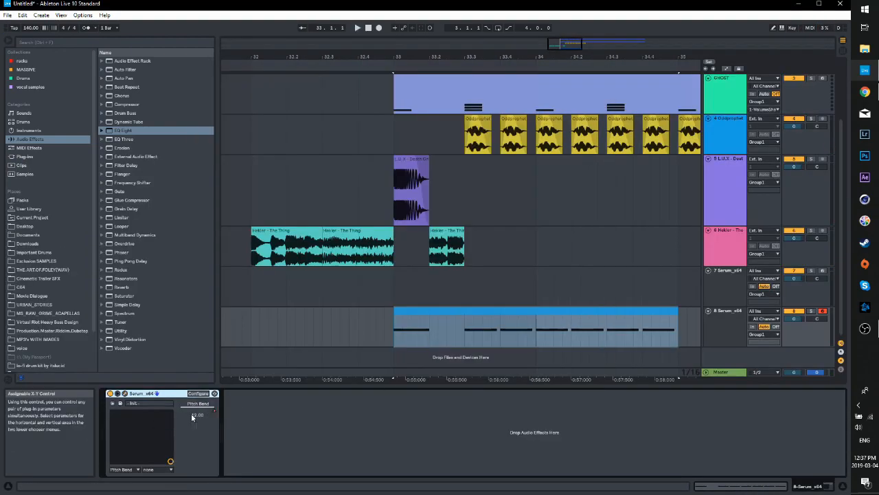
# Enlarge the sub track's automation lane and reshape the pitch bend over the first note so it dips below the base pitch by 33.2
pyautogui.press('a')
pyautogui.moveTo(725, 349); pyautogui.dragTo(724, 426)
pyautogui.scroll(-2, 543, 263)
pyautogui.moveTo(430, 265); pyautogui.dragTo(394, 270)
pyautogui.click(377, 268)
pyautogui.press('space')
pyautogui.press('space')
# Raise the pitch bend curve's end point at 33.2 slightly and check the sub soloed and in the mix
pyautogui.click(811, 237)
pyautogui.moveTo(430, 322); pyautogui.dragTo(429, 314)
pyautogui.press('space')
pyautogui.click(811, 238)
pyautogui.press('space')
pyautogui.press('space')
pyautogui.press('space')
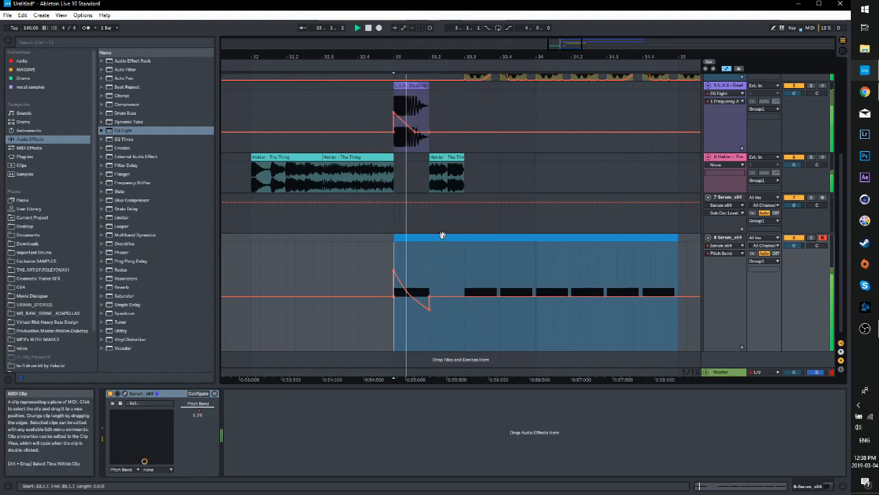
# Play the drop from bar 32 to check how the sub's pitch bend sits with the other tracks
pyautogui.doubleClick(442, 237)
pyautogui.doubleClick(730, 79)
pyautogui.press('space')
pyautogui.press('space')
pyautogui.moveTo(408, 57); pyautogui.dragTo(408, 48)
pyautogui.click(291, 263)
pyautogui.press('space')
pyautogui.press('space')
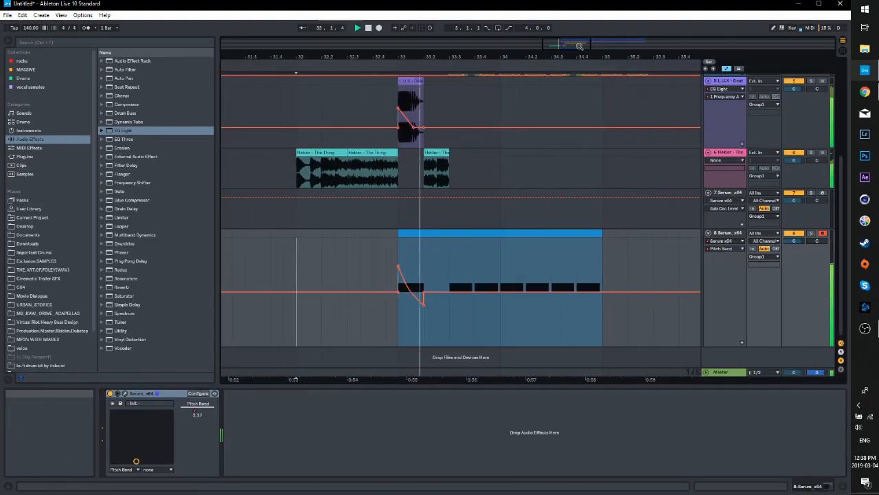
# Narrow the browser and insert a new audio track below the Oddprophet track
pyautogui.moveTo(572, 53); pyautogui.dragTo(548, 57)
pyautogui.moveTo(218, 193); pyautogui.dragTo(190, 192)
pyautogui.scroll(3, 328, 191)
pyautogui.moveTo(439, 57); pyautogui.dragTo(439, 49)
pyautogui.moveTo(724, 241); pyautogui.dragTo(725, 209)
pyautogui.press('space')
pyautogui.rightClick(727, 132)
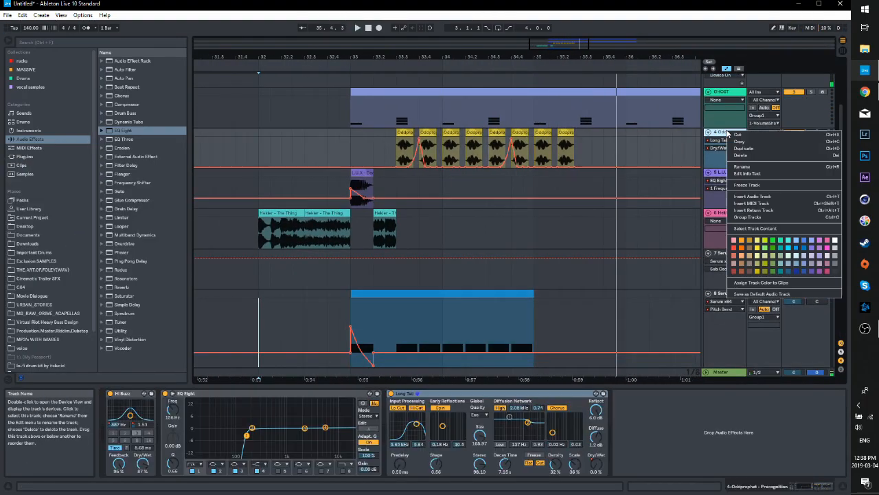
pyautogui.click(758, 198)
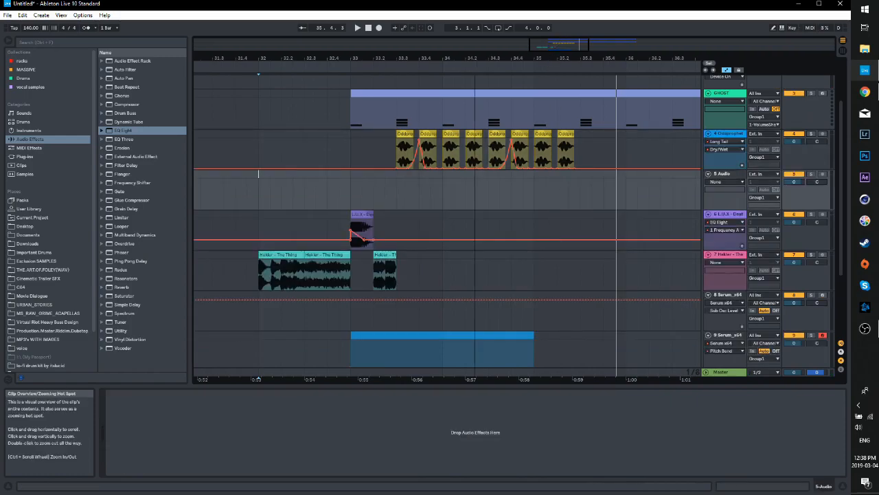
# Insert an audio track below the drums and place the DRUM CLAP REVERB (fixed) sample on it at bar 33
pyautogui.moveTo(562, 41); pyautogui.dragTo(564, 39)
pyautogui.scroll(3, 522, 161)
pyautogui.click(725, 81)
pyautogui.rightClick(720, 79)
pyautogui.click(730, 97)
pyautogui.click(34, 80)
pyautogui.hotkey('ctrl', 't')
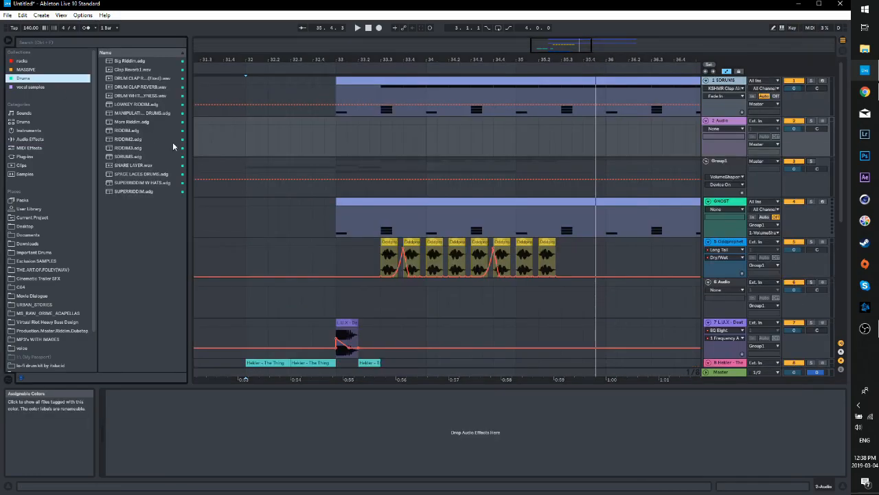
pyautogui.moveTo(147, 79); pyautogui.dragTo(339, 140)
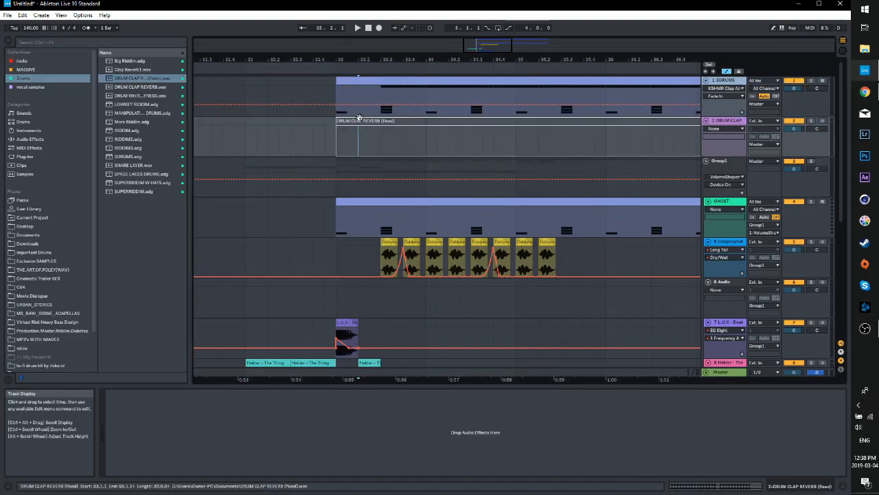
# Turn off warping on the clap reverb clip, move its start back to the sample's beginning and lower its gain
pyautogui.click(194, 187)
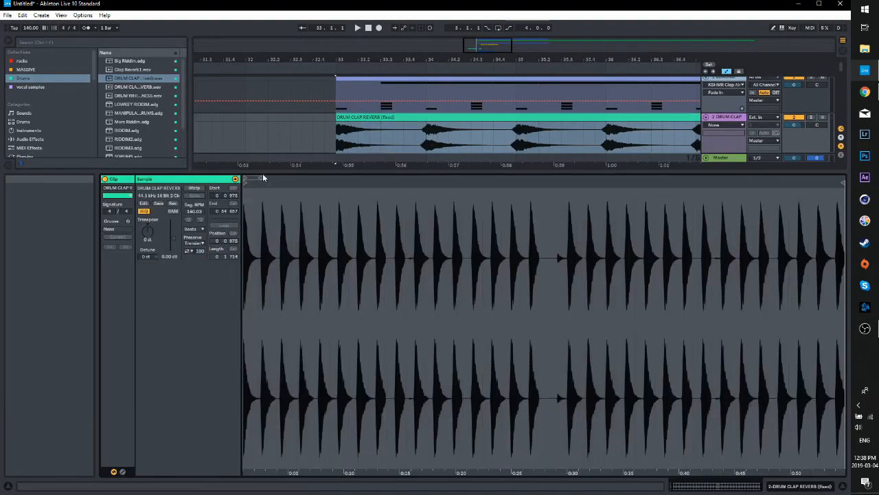
pyautogui.moveTo(245, 183); pyautogui.dragTo(232, 184)
pyautogui.click(350, 141)
pyautogui.moveTo(173, 238); pyautogui.dragTo(173, 243)
# Audition the clap reverb soloed and together with the drum track to judge its timing and level
pyautogui.press('space')
pyautogui.click(812, 117)
pyautogui.press('space')
pyautogui.click(812, 118)
pyautogui.click(339, 142)
pyautogui.doubleClick(733, 119)
pyautogui.click(811, 121)
pyautogui.press('space')
pyautogui.moveTo(481, 58); pyautogui.dragTo(454, 43)
pyautogui.doubleClick(427, 117)
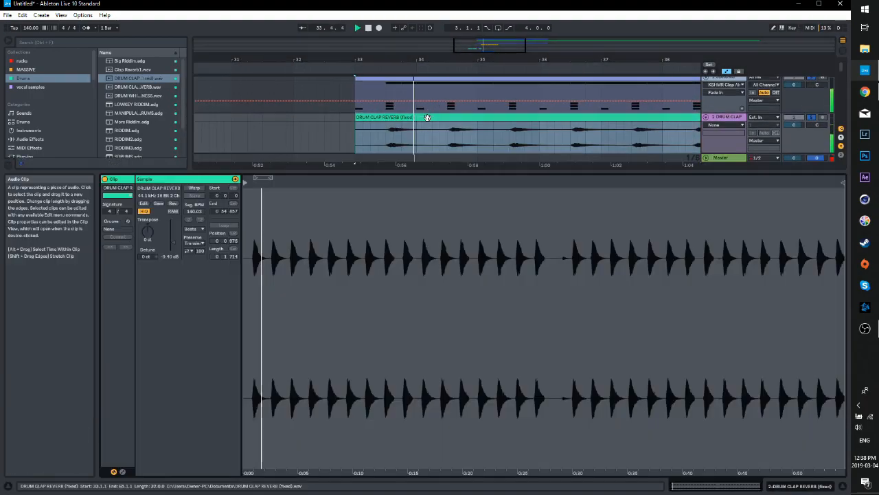
pyautogui.click(709, 118)
pyautogui.press('space')
# Place the Mastadon - RIP track from Downloads on the empty audio track at 33.3
pyautogui.moveTo(464, 59); pyautogui.dragTo(488, 48)
pyautogui.scroll(-2, 488, 53)
pyautogui.scroll(-2, 453, 92)
pyautogui.scroll(2, 437, 116)
pyautogui.click(727, 114)
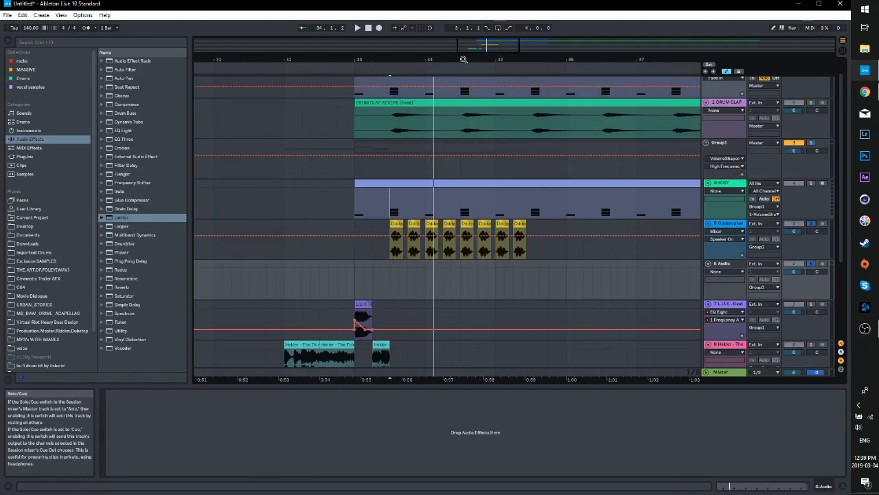
pyautogui.moveTo(463, 59); pyautogui.dragTo(461, 77)
pyautogui.click(392, 271)
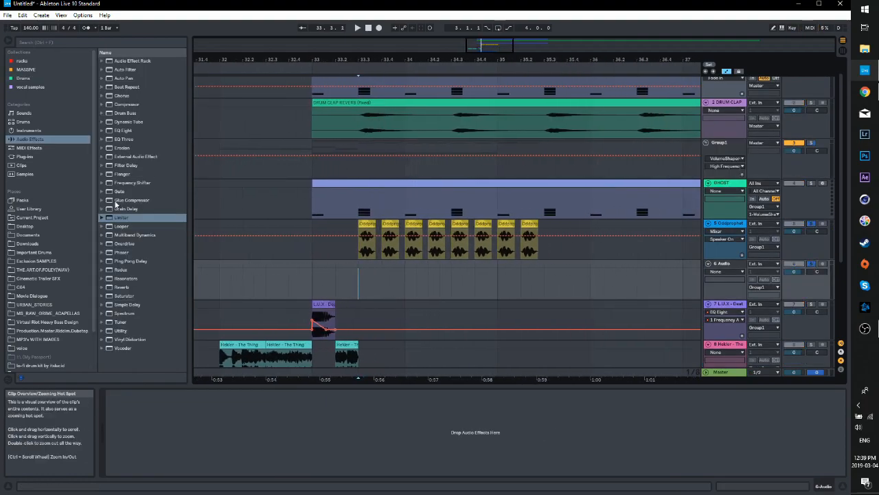
pyautogui.moveTo(187, 193); pyautogui.dragTo(204, 193)
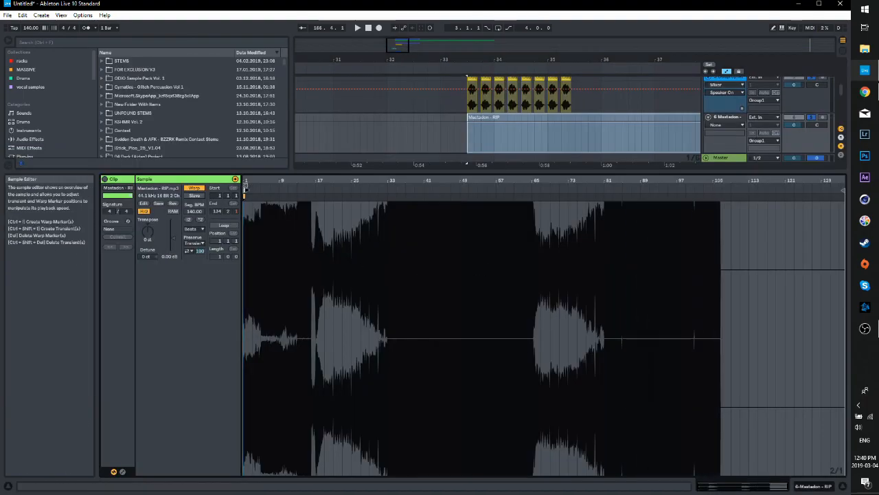
# Move the Mastadon - RIP clip's start to 41.1.1, lower its gain to about -8 dB and audition it
pyautogui.click(194, 187)
pyautogui.moveTo(518, 212); pyautogui.dragTo(526, 213)
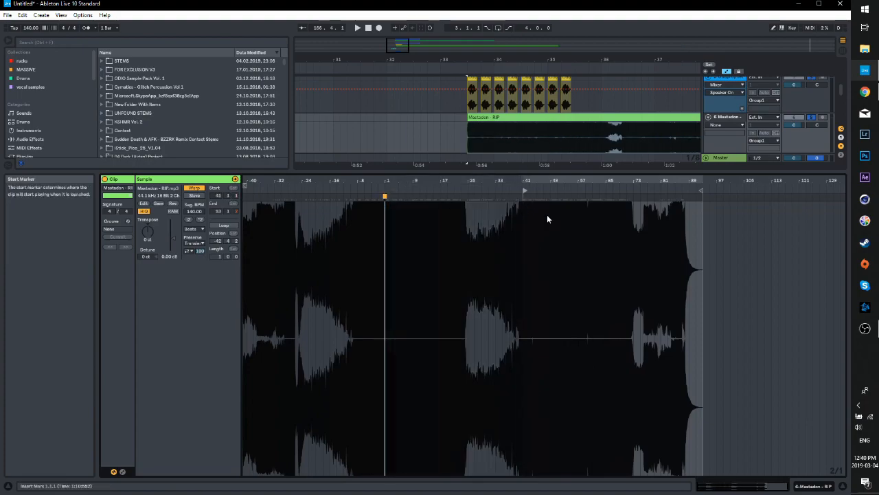
pyautogui.press('space')
pyautogui.moveTo(174, 238); pyautogui.dragTo(174, 241)
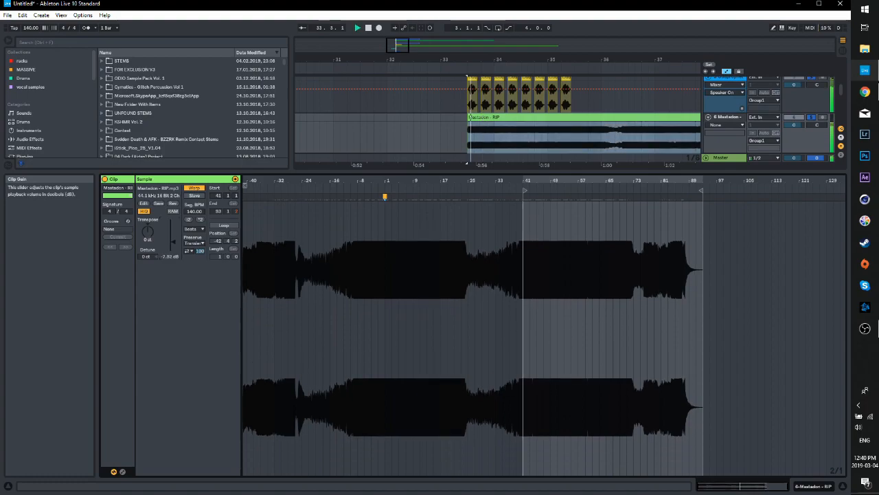
pyautogui.moveTo(743, 485); pyautogui.dragTo(800, 180)
pyautogui.press('space')
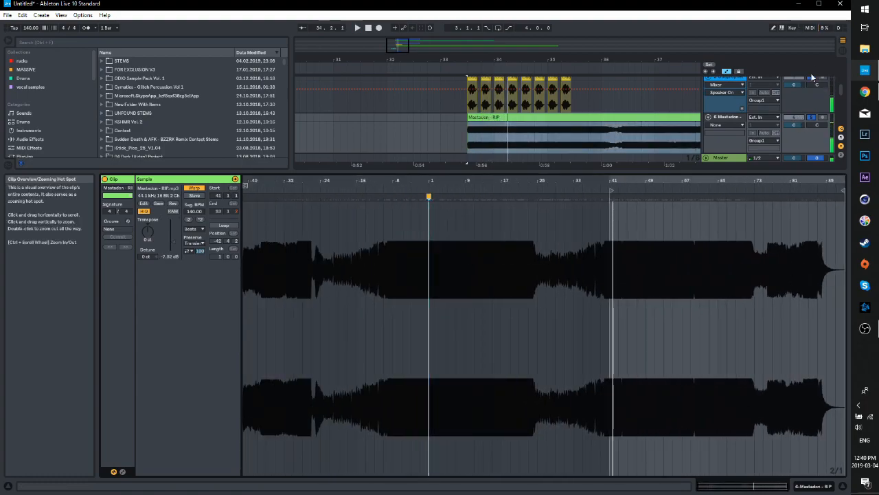
pyautogui.press('space')
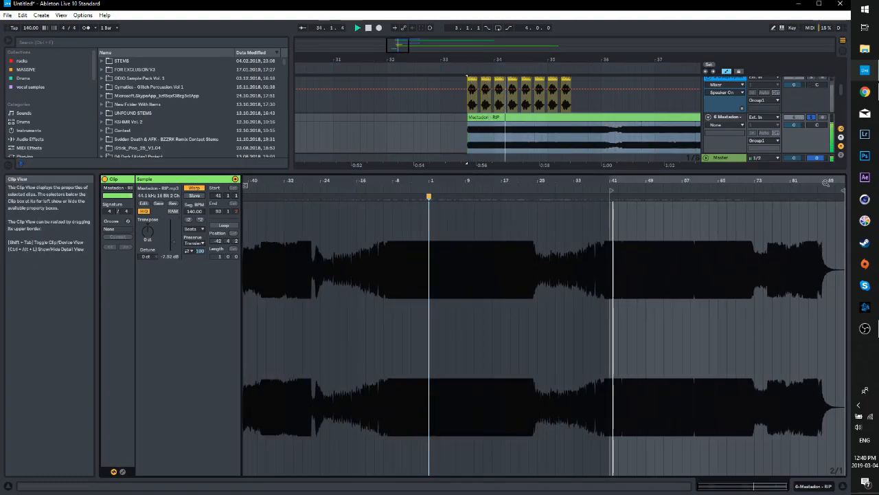
pyautogui.press('space')
# Pull the clip's end closer, move its start to 40.2.3 and audition the shortened section
pyautogui.moveTo(843, 190); pyautogui.dragTo(613, 213)
pyautogui.moveTo(753, 483); pyautogui.dragTo(753, 493)
pyautogui.moveTo(461, 190)
pyautogui.mouseDown()
pyautogui.moveTo(382, 191)
pyautogui.moveTo(419, 195)
pyautogui.moveTo(408, 201)
pyautogui.mouseUp()
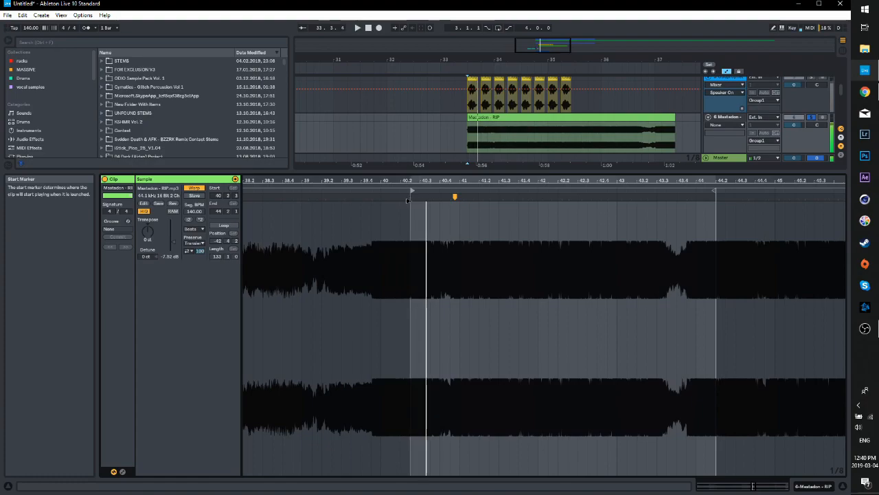
pyautogui.press('space')
pyautogui.press('space')
pyautogui.moveTo(715, 190)
pyautogui.mouseDown()
pyautogui.moveTo(489, 191)
pyautogui.moveTo(453, 234)
pyautogui.mouseUp()
pyautogui.press('space')
pyautogui.press('space')
# Trim the Mastadon - RIP clip to a short growl ending at 41.2.1 using warp markers, and set its warp mode to Texture
pyautogui.moveTo(289, 191)
pyautogui.mouseDown()
pyautogui.moveTo(558, 232)
pyautogui.moveTo(416, 213)
pyautogui.moveTo(542, 198)
pyautogui.mouseUp()
pyautogui.doubleClick(490, 197)
pyautogui.moveTo(588, 191)
pyautogui.mouseDown()
pyautogui.moveTo(542, 192)
pyautogui.moveTo(551, 198)
pyautogui.mouseUp()
pyautogui.click(204, 231)
pyautogui.click(196, 245)
pyautogui.moveTo(541, 191); pyautogui.dragTo(552, 191)
pyautogui.press('space')
pyautogui.press('space')
pyautogui.press('space')
pyautogui.press('space')
# Set the Texture warp flux to 0.00, adjust the grain size and listen to the growl
pyautogui.moveTo(330, 180)
pyautogui.mouseDown()
pyautogui.moveTo(330, 223)
pyautogui.moveTo(0, 224)
pyautogui.mouseUp()
pyautogui.press('space')
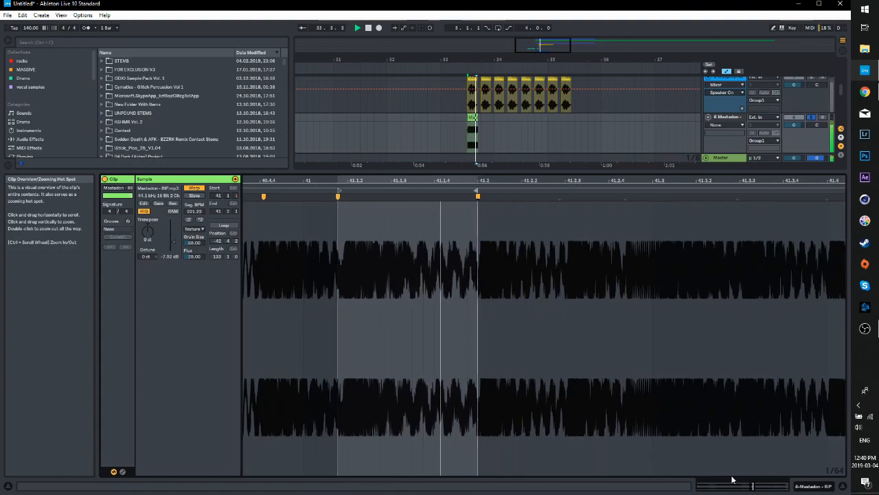
pyautogui.press('space')
pyautogui.press('space')
pyautogui.press('space')
pyautogui.moveTo(195, 257); pyautogui.dragTo(195, 282)
pyautogui.press('space')
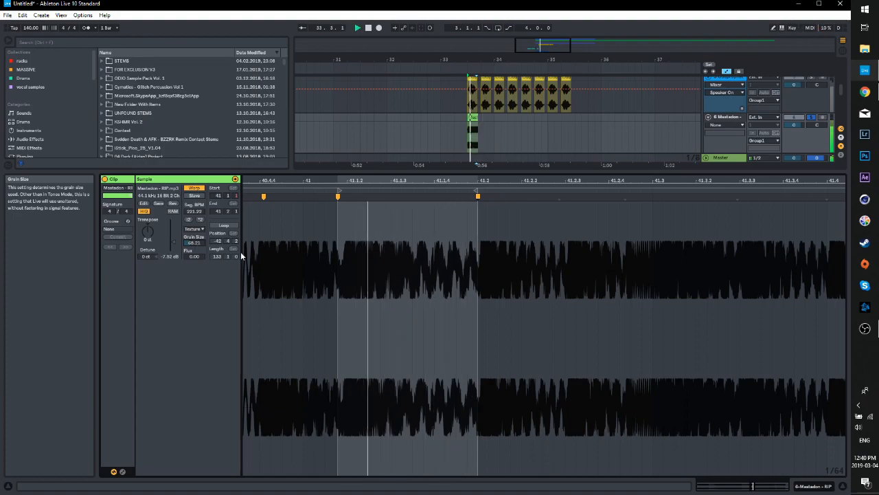
# Lengthen the Mastadon - RIP clip to a full beat and duplicate it onto beat 33.4
pyautogui.click(729, 118)
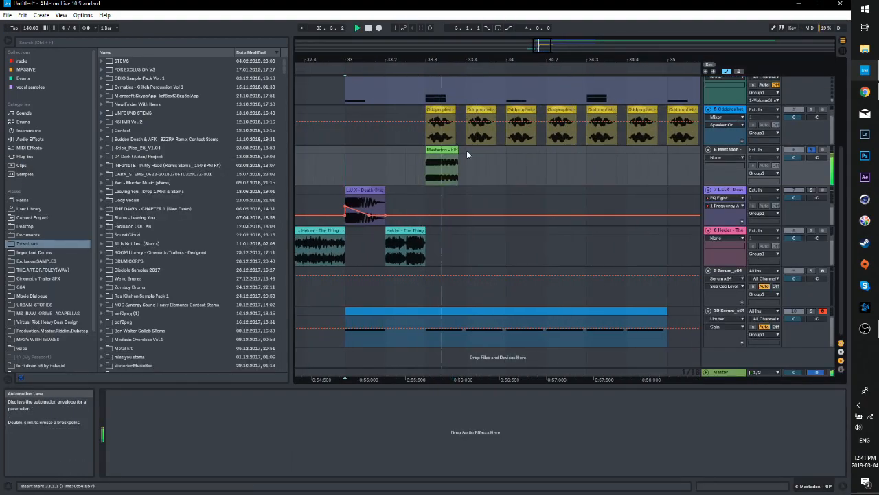
pyautogui.doubleClick(456, 154)
pyautogui.press('space')
pyautogui.doubleClick(454, 117)
pyautogui.moveTo(489, 59); pyautogui.dragTo(477, 61)
pyautogui.moveTo(539, 55); pyautogui.dragTo(522, 49)
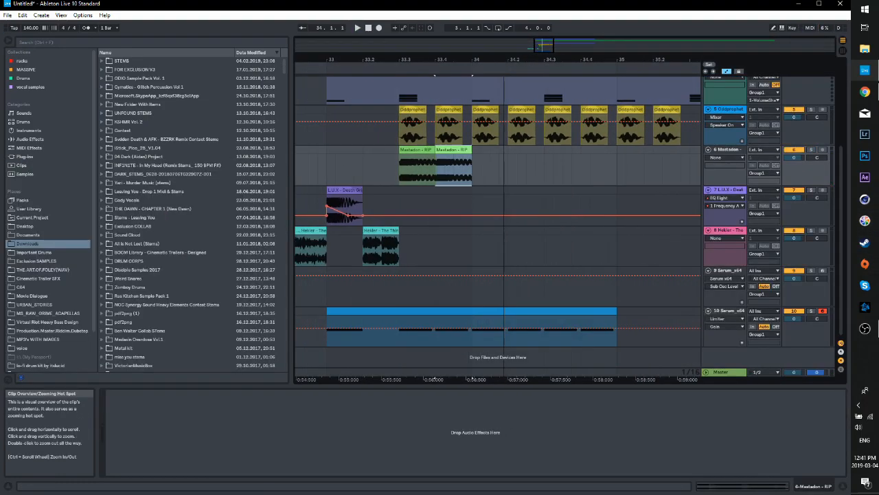
# Load the LFOTool_x64 plug-in onto the Mastadon - RIP track and reposition its window
pyautogui.click(25, 156)
pyautogui.click(131, 165)
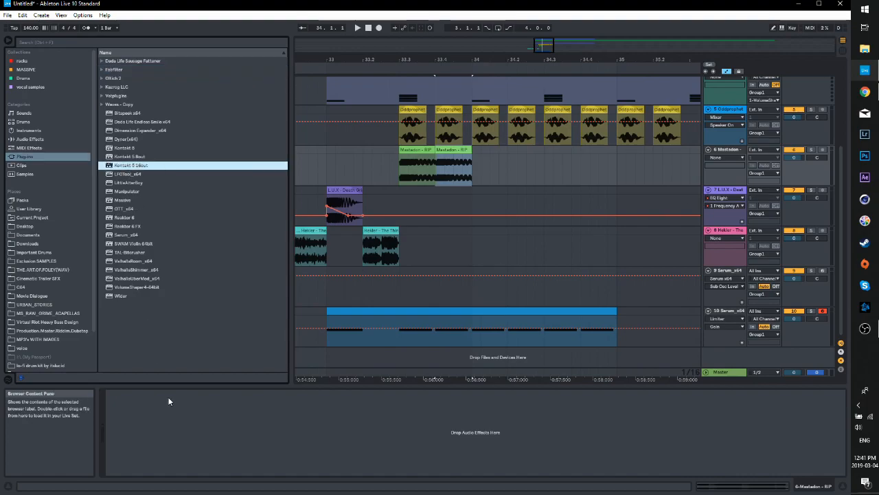
pyautogui.doubleClick(127, 174)
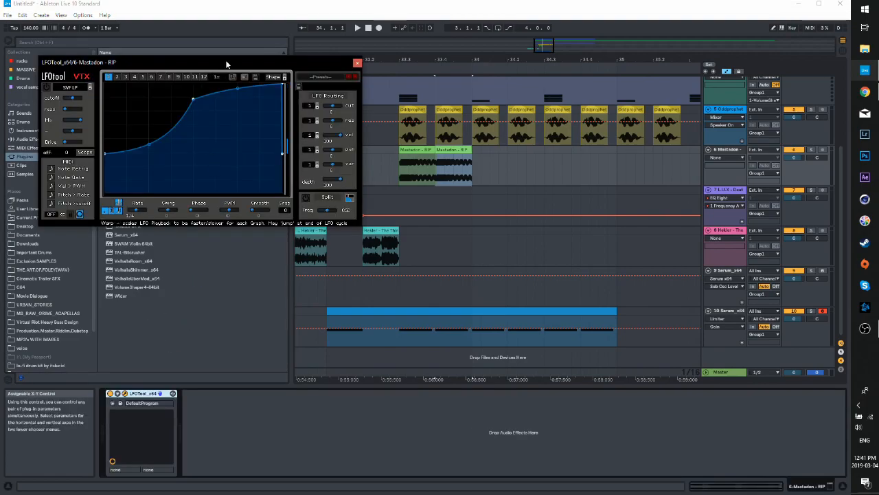
pyautogui.moveTo(225, 60); pyautogui.dragTo(234, 73)
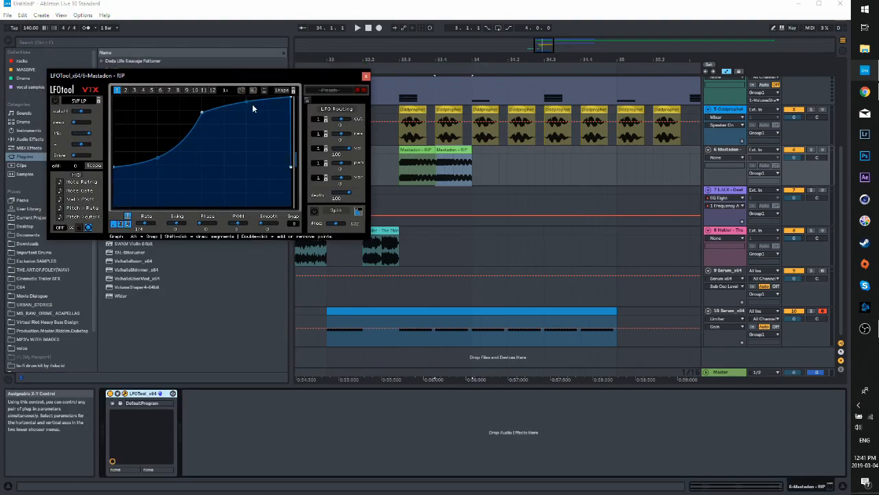
pyautogui.moveTo(292, 78); pyautogui.dragTo(294, 98)
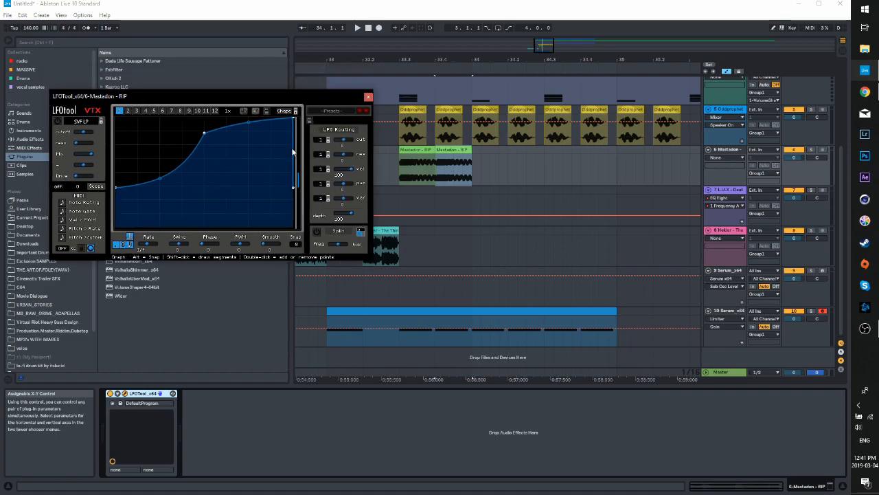
# Remove the LFO curve's upper end point, lower its end to zero so it falls after the peak, and play the clips back
pyautogui.doubleClick(291, 120)
pyautogui.press('space')
pyautogui.moveTo(293, 187); pyautogui.dragTo(295, 228)
pyautogui.click(401, 177)
pyautogui.press('space')
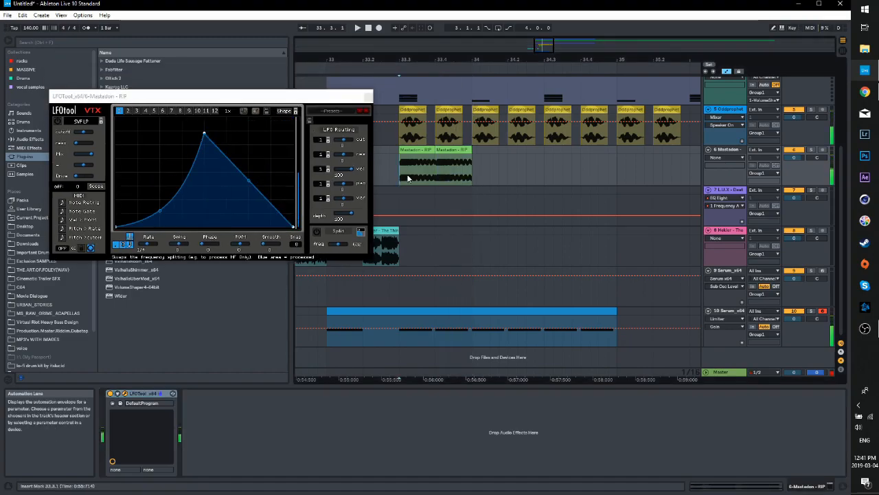
pyautogui.click(813, 150)
pyautogui.press('space')
pyautogui.press('space')
# Bend the rising part of the LFO curve upward, listen to the result and close LFOTool
pyautogui.moveTo(159, 210); pyautogui.dragTo(160, 186)
pyautogui.press('space')
pyautogui.press('space')
pyautogui.press('space')
pyautogui.click(369, 97)
pyautogui.press('space')
# Add an EQ Eight after LFOTool on the Mastadon - RIP track
pyautogui.click(39, 139)
pyautogui.moveTo(123, 130); pyautogui.dragTo(246, 473)
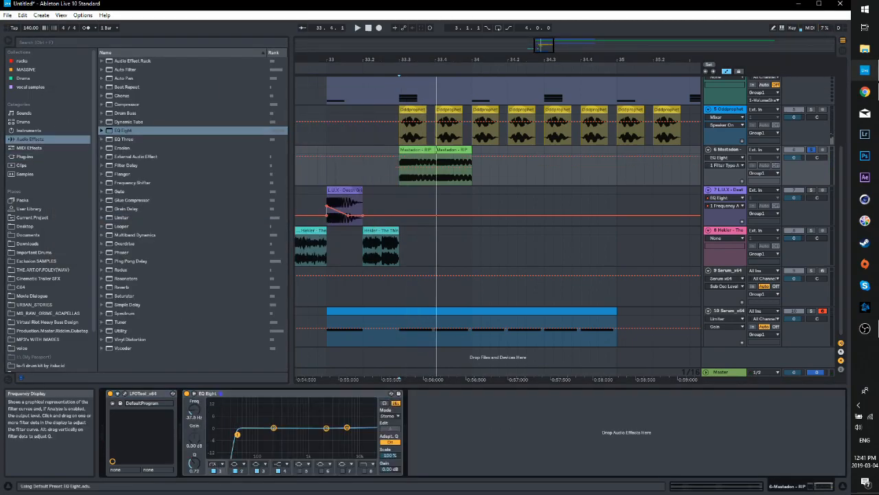
# Raise the EQ Eight low-cut frequency on the Mastadon - RIP track to 114 Hz while playing the clips back
pyautogui.moveTo(258, 434); pyautogui.dragTo(261, 434)
pyautogui.press('space')
pyautogui.press('space')
pyautogui.press('space')
pyautogui.press('space')
pyautogui.press('space')
pyautogui.press('space')
pyautogui.press('space')
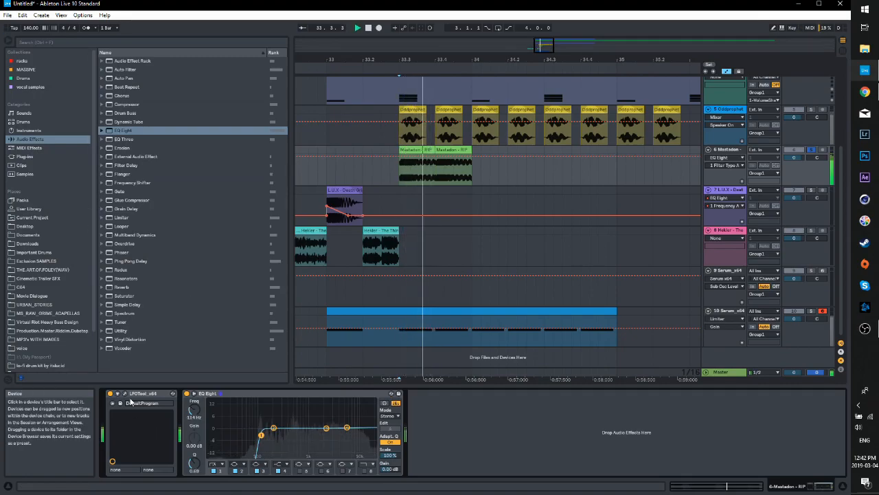
# Reopen LFOTool, try raised curve end points, return them to zero and raise the curve's peak to the maximum
pyautogui.click(125, 394)
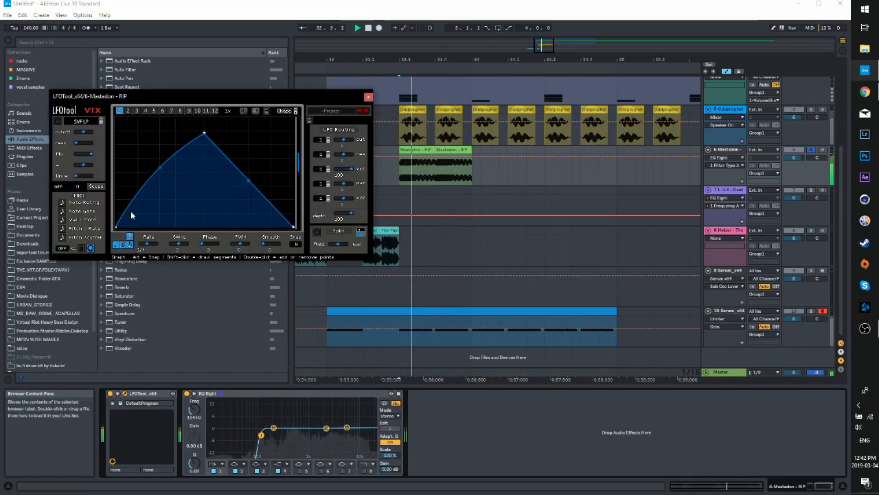
pyautogui.moveTo(117, 227); pyautogui.dragTo(116, 209)
pyautogui.press('space')
pyautogui.press('space')
pyautogui.moveTo(293, 208); pyautogui.dragTo(294, 227)
pyautogui.moveTo(202, 136); pyautogui.dragTo(205, 121)
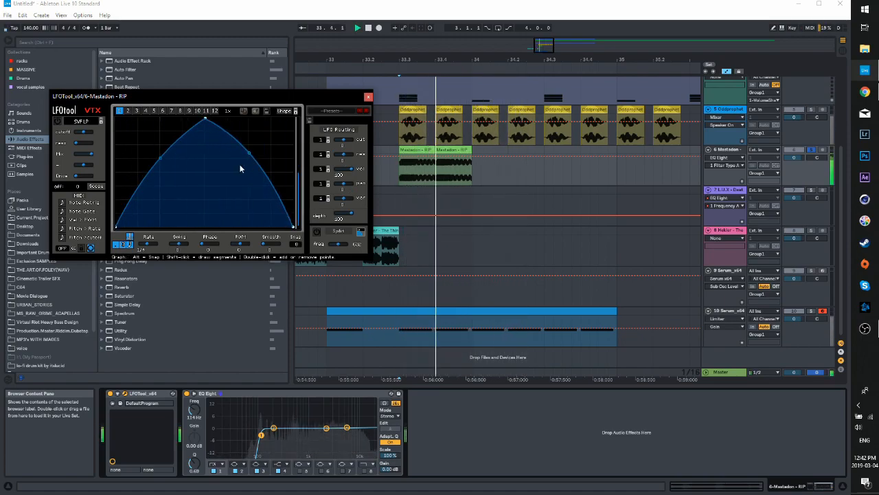
# Shift the LFO curve's peak earlier, adjust the bend of its falling side and close LFOTool
pyautogui.moveTo(206, 119); pyautogui.dragTo(175, 117)
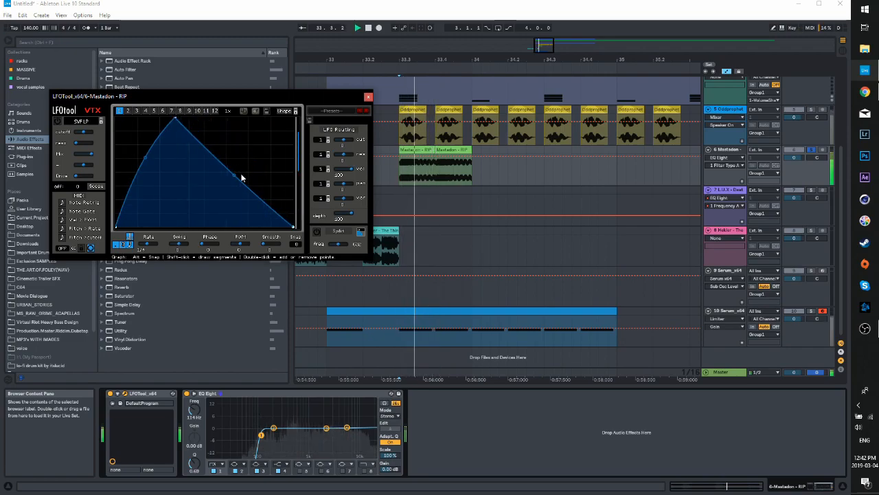
pyautogui.moveTo(235, 177); pyautogui.dragTo(236, 171)
pyautogui.press('space')
pyautogui.click(369, 96)
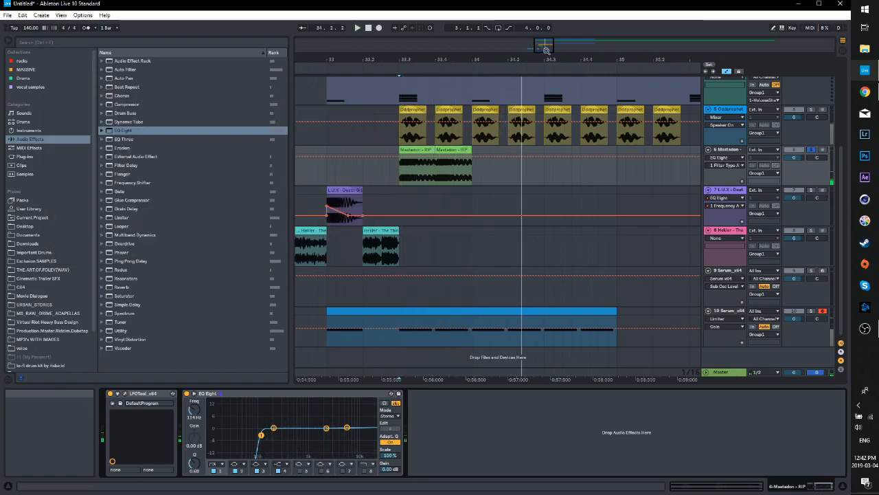
# Add Manipulator between LFOTool and EQ Eight, look through its presets and try Formant at 3.50
pyautogui.scroll(-1, 449, 157)
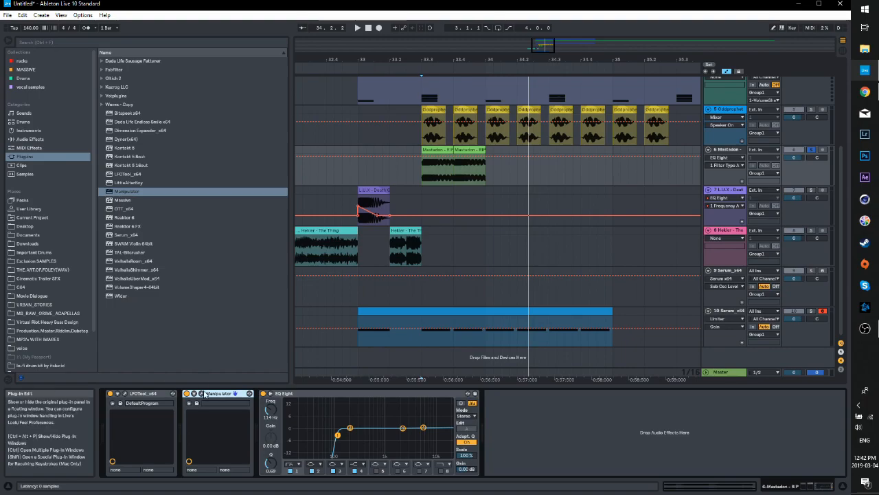
pyautogui.click(201, 393)
pyautogui.click(348, 218)
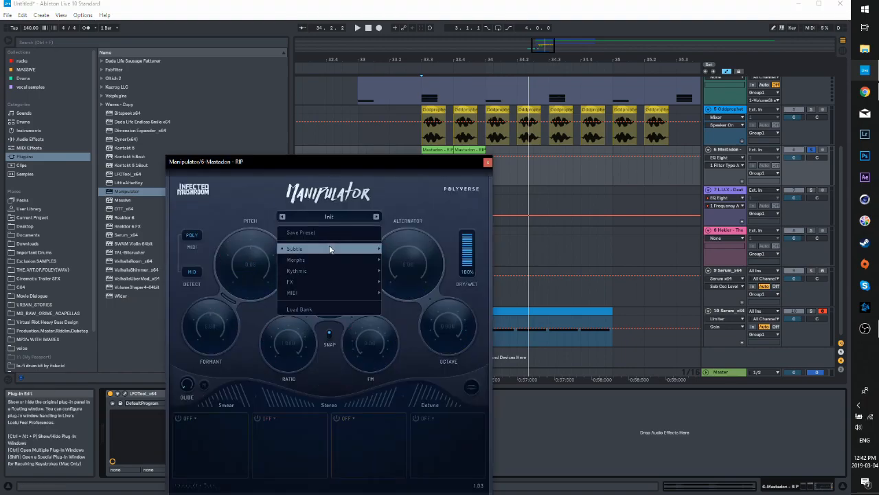
pyautogui.click(276, 244)
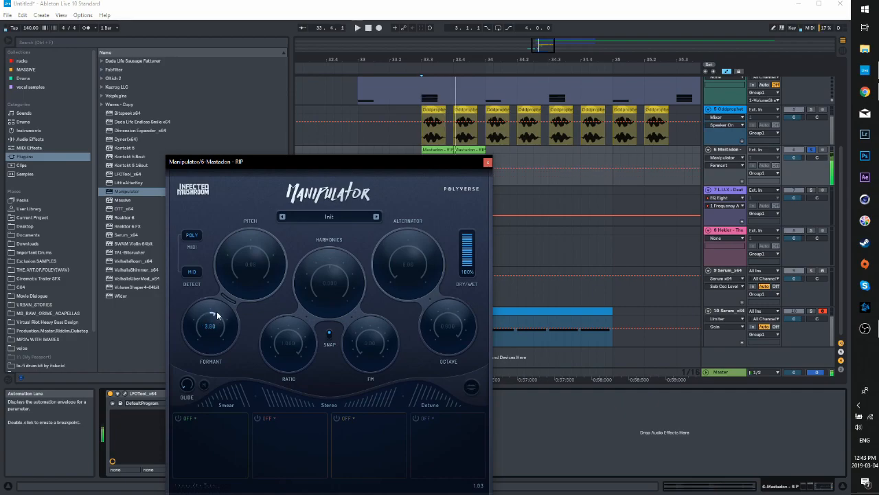
pyautogui.click(487, 162)
# Shape a fade-out over the second half of the second Mastadon - RIP clip and play it back
pyautogui.scroll(2, 464, 172)
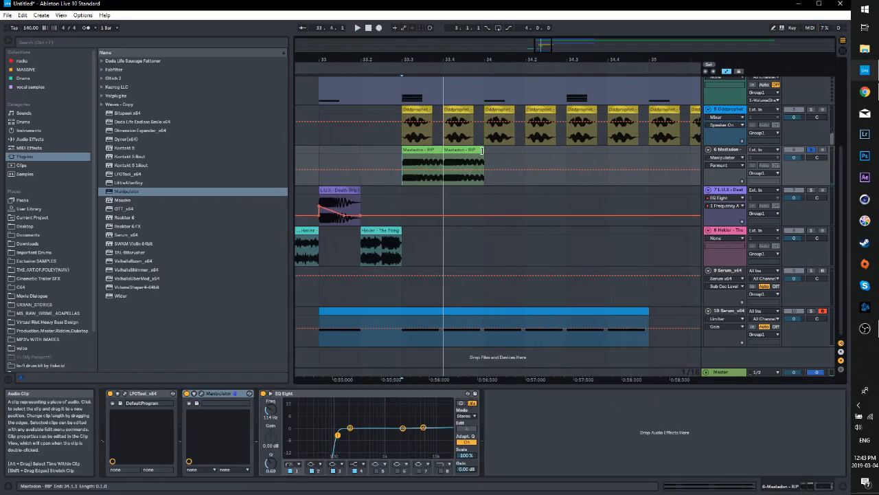
pyautogui.press('a')
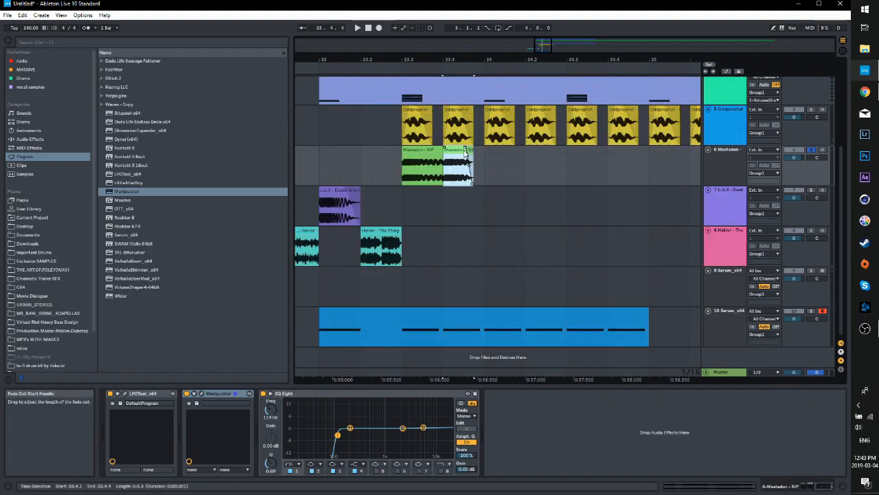
pyautogui.press('space')
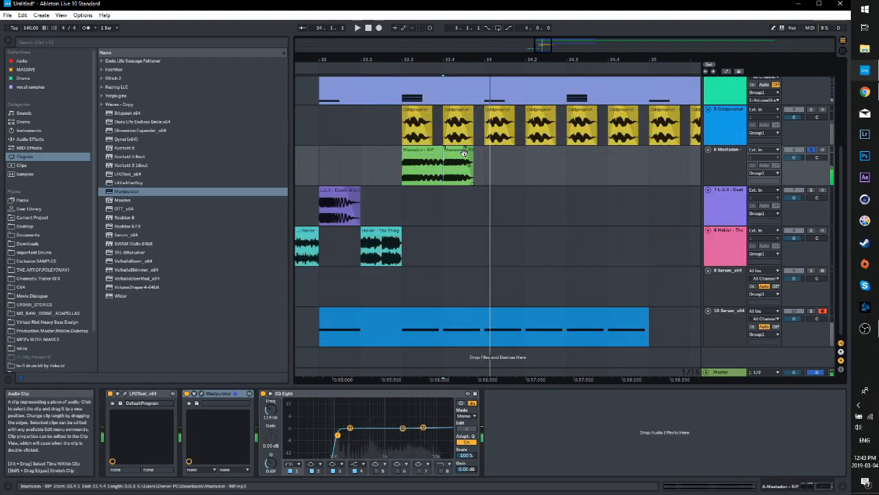
pyautogui.moveTo(474, 151)
pyautogui.mouseDown()
pyautogui.moveTo(484, 150)
pyautogui.moveTo(463, 151)
pyautogui.mouseUp()
pyautogui.press('space')
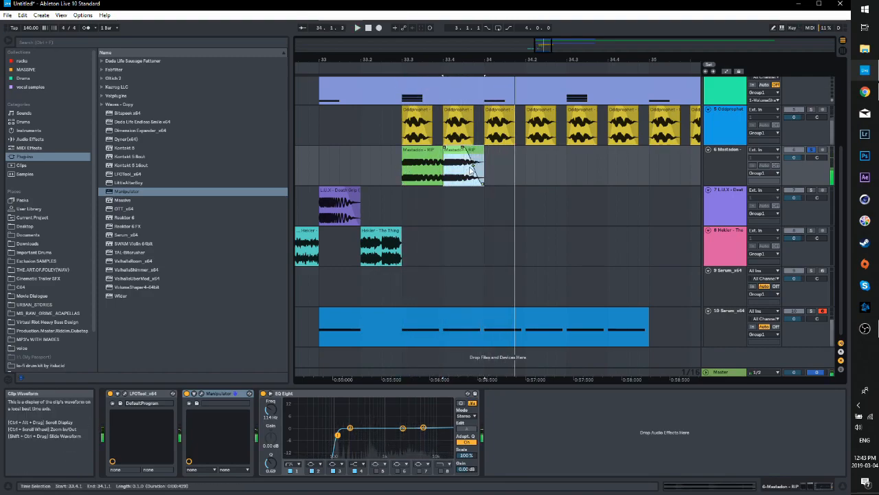
# Assign Formant to Manipulator's X axis in the device chain and set Formant to -2.00
pyautogui.click(205, 471)
pyautogui.click(207, 481)
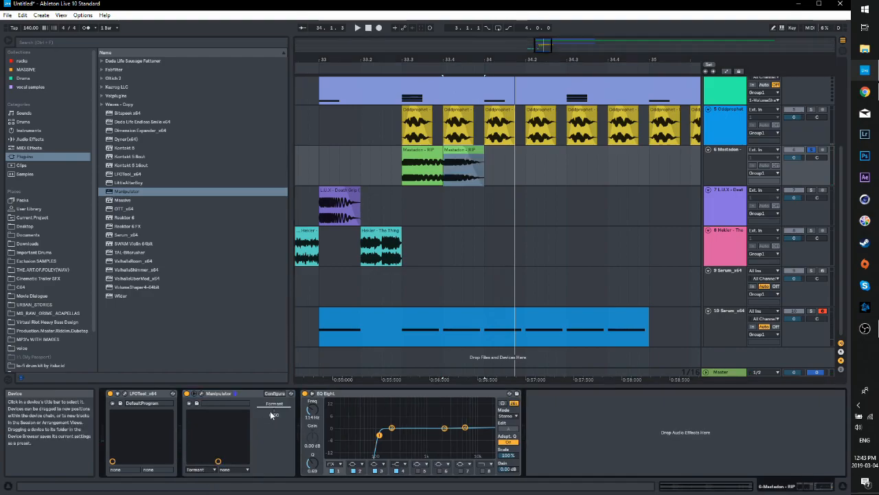
pyautogui.rightClick(275, 410)
pyautogui.click(282, 414)
pyautogui.click(201, 393)
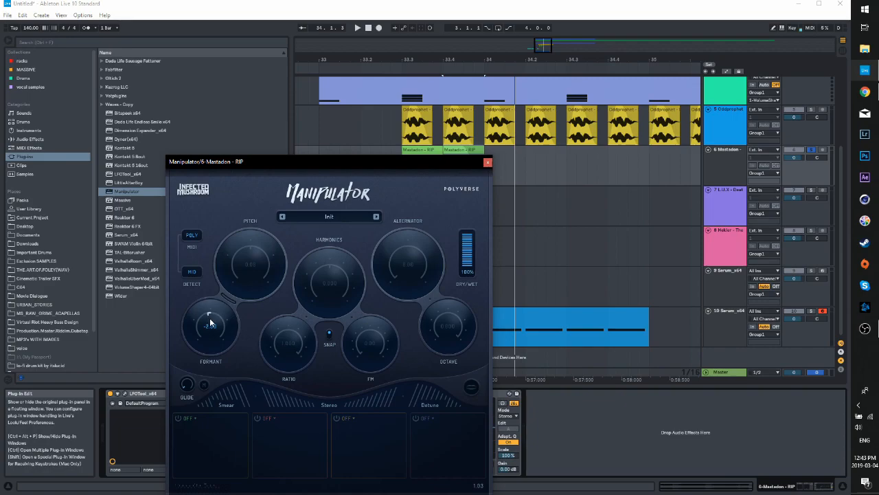
pyautogui.click(487, 162)
# Paste a copy of the first Mastadon - RIP clip at 34.2 and play from the second clip
pyautogui.press('a')
pyautogui.click(424, 150)
pyautogui.hotkey('ctrl', 'c')
pyautogui.click(530, 161)
pyautogui.hotkey('ctrl', 'v')
pyautogui.click(456, 151)
pyautogui.press('space')
# Lower Manipulator's dry/wet mix while listening, and bypass the plug-in
pyautogui.click(201, 392)
pyautogui.moveTo(465, 248); pyautogui.dragTo(476, 249)
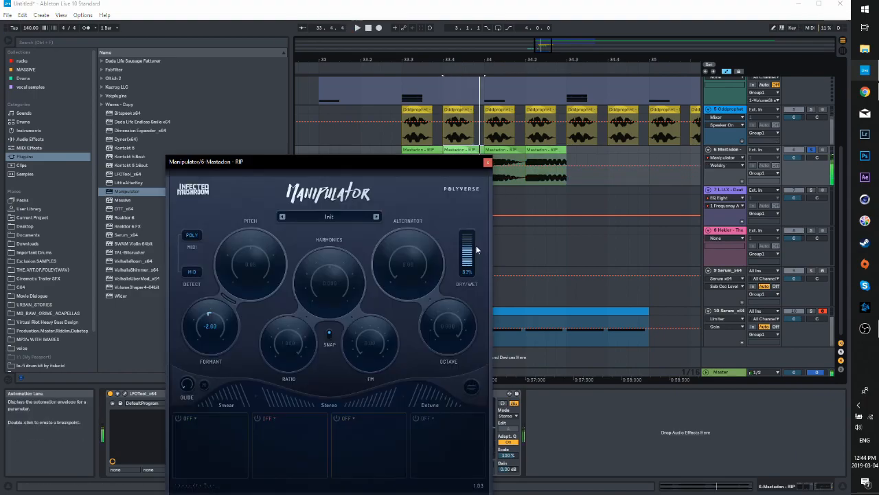
pyautogui.moveTo(477, 249); pyautogui.dragTo(477, 255)
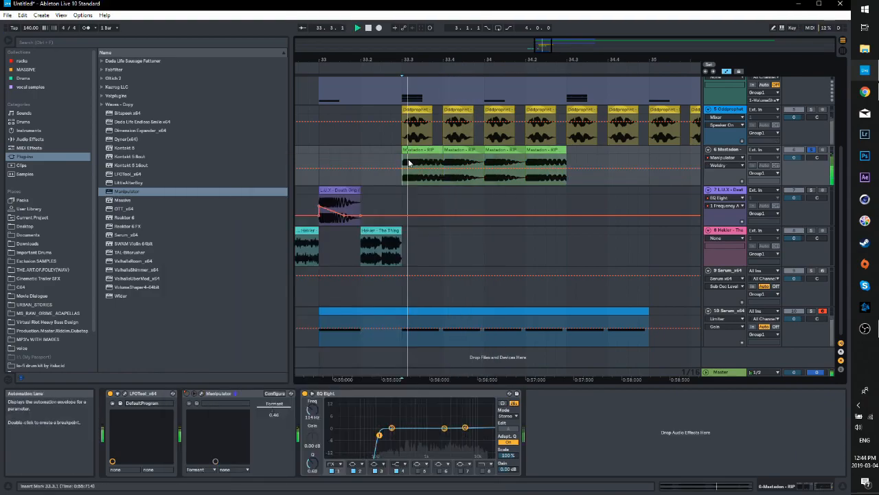
# Check the second clip's sample settings, trim the end of the fourth Mastadon - RIP clip and play it back
pyautogui.doubleClick(472, 151)
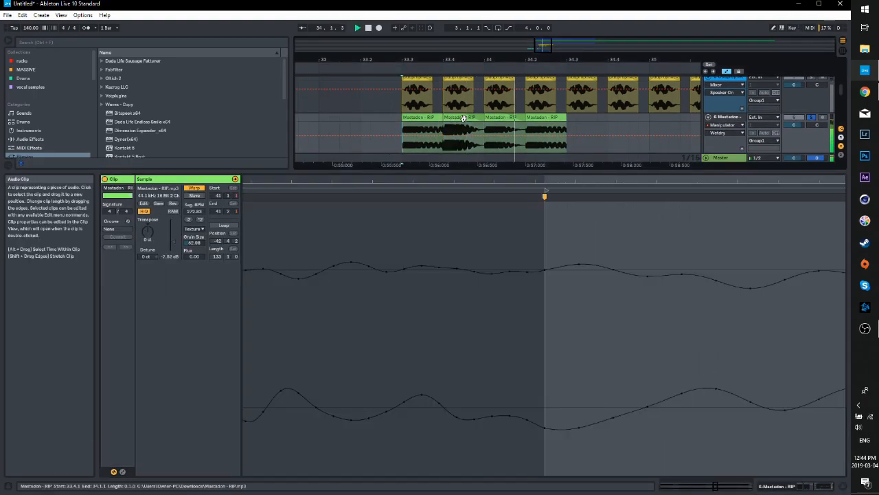
pyautogui.click(565, 117)
pyautogui.moveTo(570, 150)
pyautogui.mouseDown()
pyautogui.moveTo(549, 150)
pyautogui.moveTo(560, 150)
pyautogui.mouseUp()
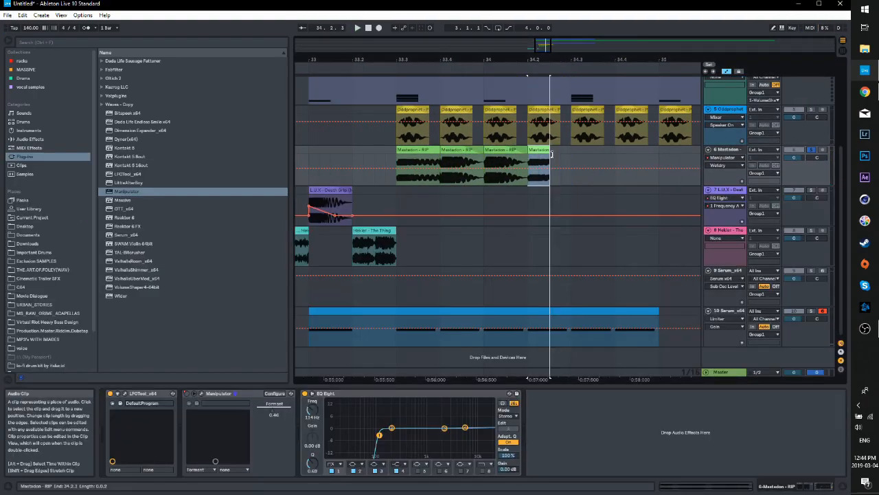
pyautogui.press('a')
pyautogui.press('space')
# Duplicate the selected run of Mastadon - RIP clips, check the LFOTool curve and listen to the pattern
pyautogui.moveTo(398, 172); pyautogui.dragTo(553, 149)
pyautogui.hotkey('ctrl', 'd')
pyautogui.click(349, 168)
pyautogui.click(125, 393)
pyautogui.click(368, 96)
pyautogui.press('space')
pyautogui.press('space')
pyautogui.press('+')
pyautogui.press('space')
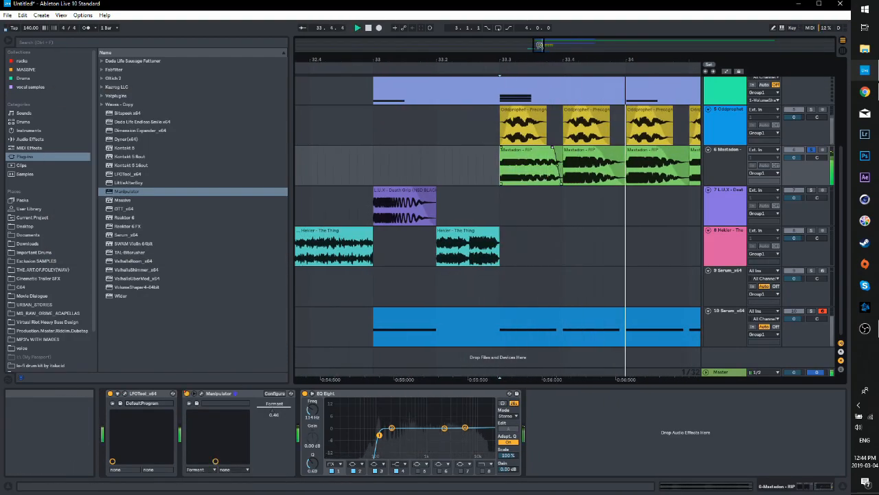
# Repeat the four-clip Mastadon - RIP pattern so that it continues past 35.2
pyautogui.moveTo(539, 45); pyautogui.dragTo(541, 38)
pyautogui.moveTo(420, 170); pyautogui.dragTo(563, 170)
pyautogui.hotkey('ctrl', 'd')
pyautogui.moveTo(543, 45); pyautogui.dragTo(547, 49)
# Draw a Transpose envelope on the Mastadon - RIP clip at 34.2 rising from about -2 semitones to zero, and audition it
pyautogui.click(460, 150)
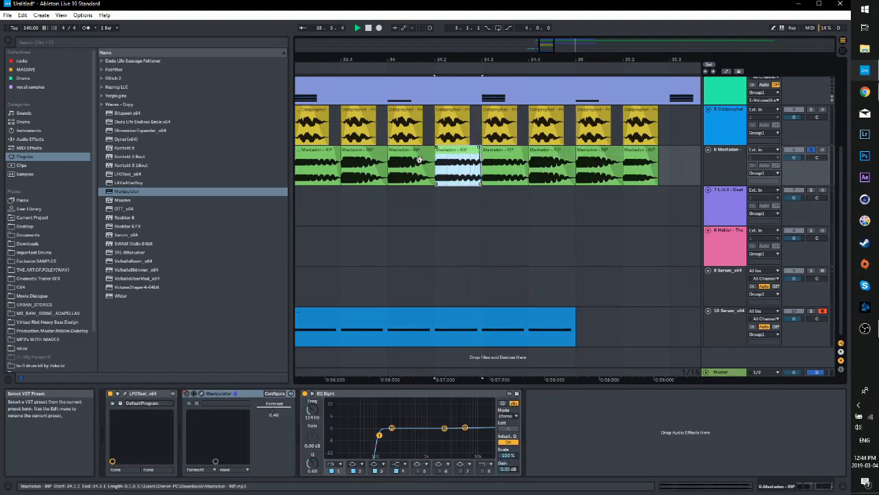
pyautogui.doubleClick(457, 150)
pyautogui.click(122, 471)
pyautogui.click(716, 339)
pyautogui.moveTo(320, 339); pyautogui.dragTo(322, 345)
pyautogui.moveTo(717, 339); pyautogui.dragTo(809, 339)
pyautogui.press('space')
pyautogui.press('space')
pyautogui.moveTo(716, 485); pyautogui.dragTo(716, 488)
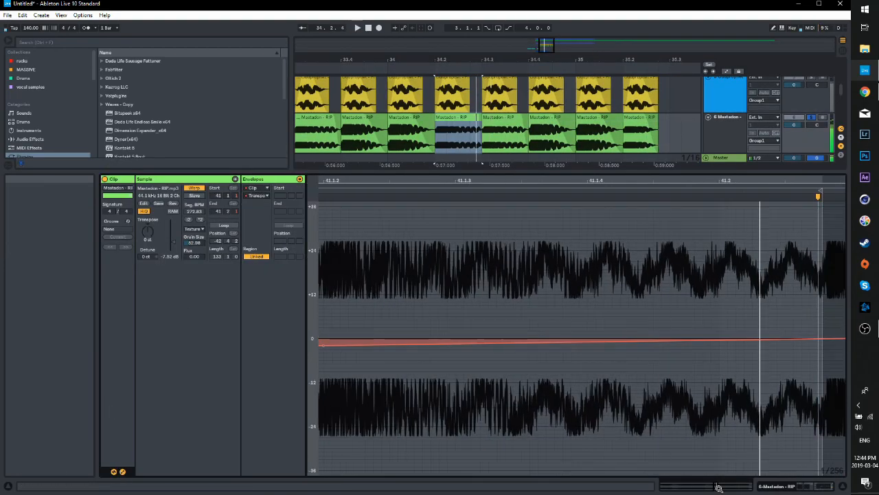
pyautogui.moveTo(319, 343); pyautogui.dragTo(499, 357)
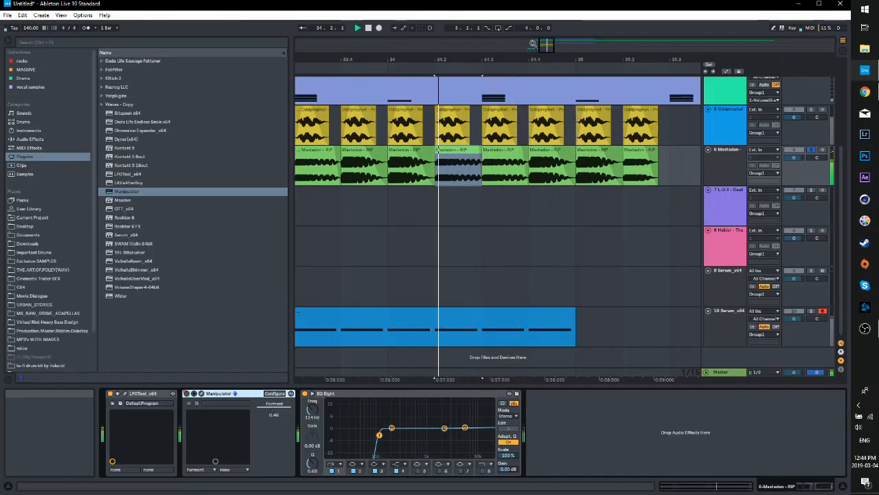
# Duplicate the first four Mastadon - RIP clips over the next four and listen with the Oddprophet track soloed too
pyautogui.moveTo(546, 40); pyautogui.dragTo(548, 33)
pyautogui.click(506, 150)
pyautogui.moveTo(424, 170); pyautogui.dragTo(516, 171)
pyautogui.hotkey('ctrl', 'd')
pyautogui.click(409, 163)
pyautogui.press('space')
pyautogui.moveTo(536, 59); pyautogui.dragTo(547, 40)
pyautogui.click(736, 124)
pyautogui.click(706, 122)
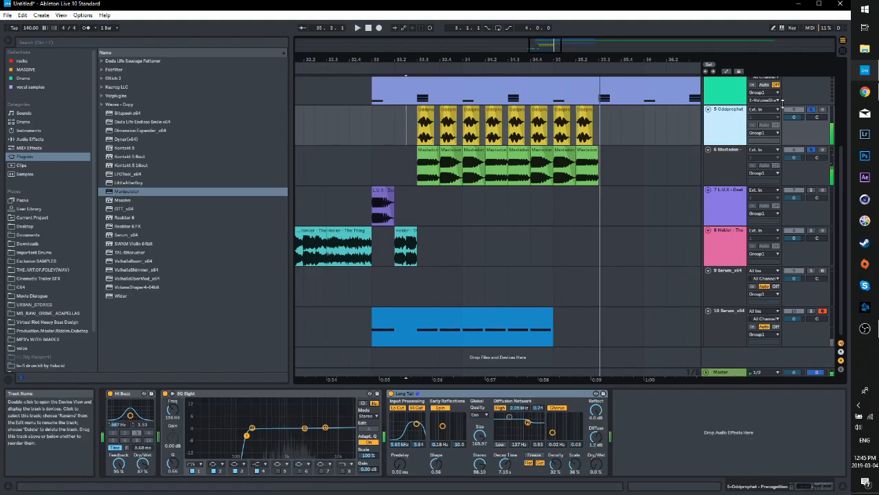
# Add Dimension Expander_x64 after EQ Eight on the Mastadon - RIP track and adjust its dry/wet during playback
pyautogui.click(718, 154)
pyautogui.click(38, 139)
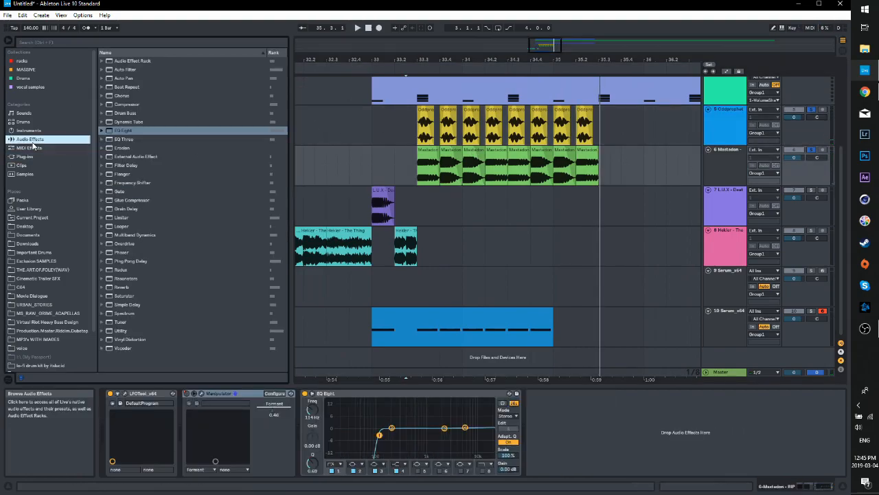
pyautogui.click(29, 156)
pyautogui.doubleClick(144, 129)
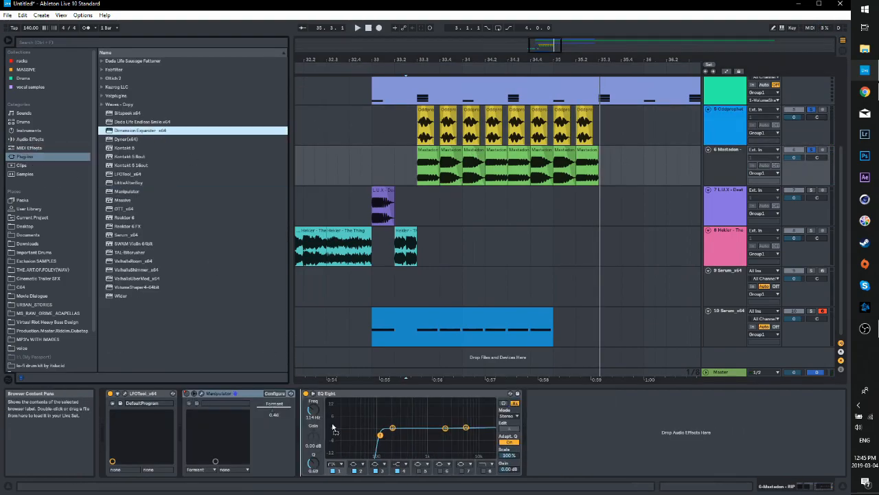
pyautogui.press('space')
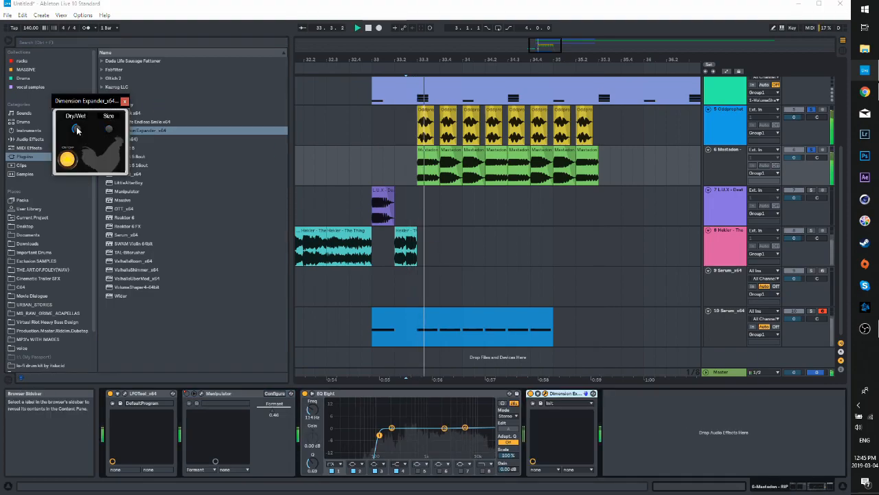
pyautogui.click(733, 172)
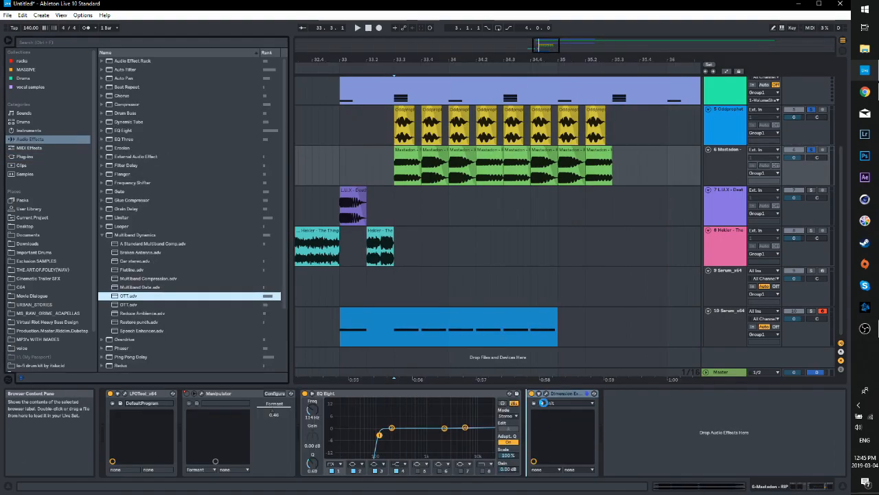
# Insert the OTT preset before Dimension Expander, with Time at 1000 % and mid and low outputs at 10.3 and 8.00 dB
pyautogui.press('space')
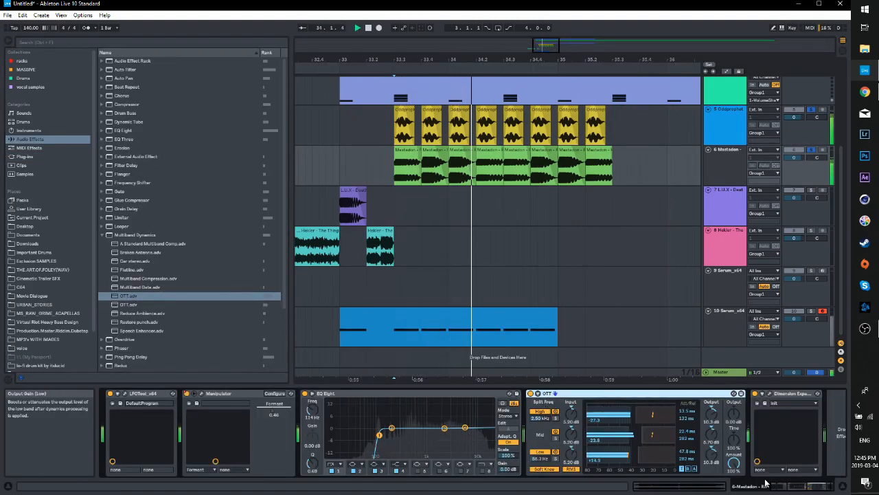
pyautogui.press('space')
pyautogui.click(790, 485)
pyautogui.moveTo(687, 448); pyautogui.dragTo(689, 454)
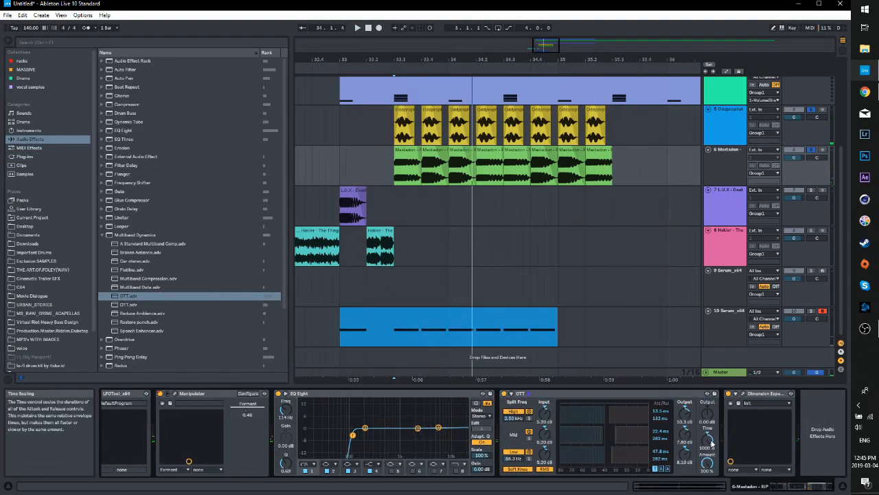
pyautogui.press('space')
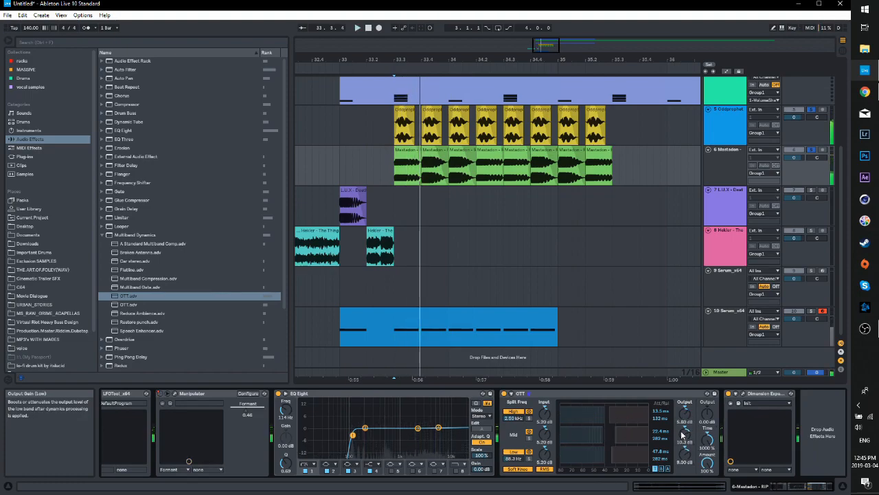
# Set OTT's high-band output to 13.7 dB and its overall output to 4.20 dB while listening
pyautogui.press('space')
pyautogui.press('space')
pyautogui.press('space')
pyautogui.moveTo(707, 414); pyautogui.dragTo(684, 404)
pyautogui.press('space')
pyautogui.press('space')
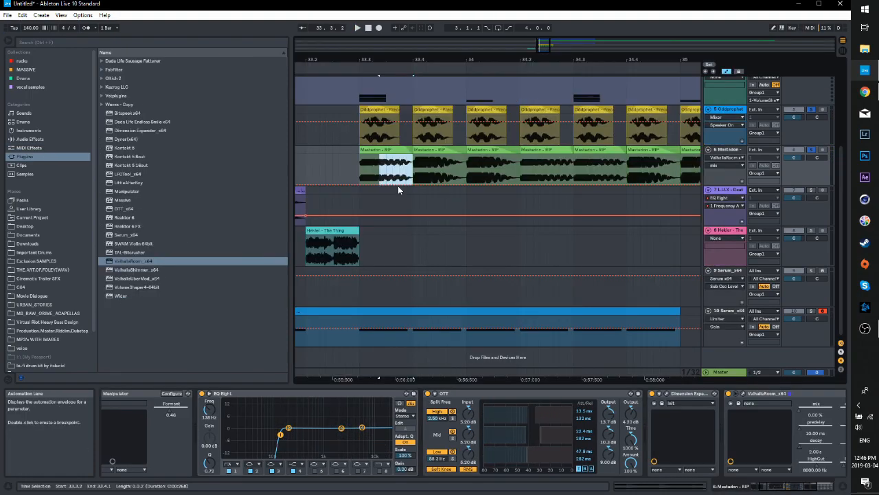
# Automate ValhallaRoom's mix to curve upward through the end of the first Mastadon - RIP clip, and repeat the swell one bar later
pyautogui.moveTo(379, 182)
pyautogui.mouseDown()
pyautogui.moveTo(413, 166)
pyautogui.moveTo(398, 179)
pyautogui.moveTo(520, 173)
pyautogui.mouseUp()
pyautogui.click(381, 162)
pyautogui.click(358, 171)
pyautogui.press('space')
pyautogui.press('space')
pyautogui.click(521, 174)
pyautogui.moveTo(358, 171); pyautogui.dragTo(560, 165)
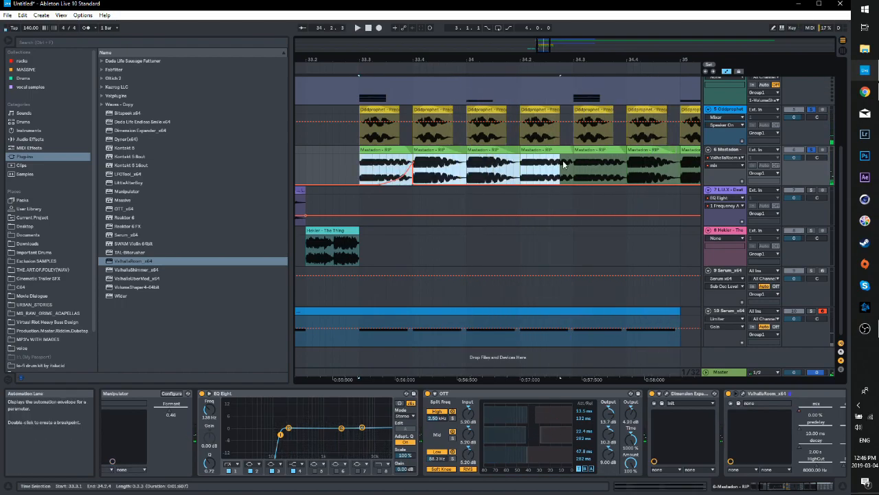
pyautogui.moveTo(527, 44)
pyautogui.mouseDown()
pyautogui.moveTo(540, 53)
pyautogui.moveTo(539, 45)
pyautogui.mouseUp()
# Solo the Oddprophet, Mastadon - RIP and 10 Serum_x64 tracks together and play from 33.3
pyautogui.moveTo(409, 130); pyautogui.dragTo(416, 130)
pyautogui.click(811, 110)
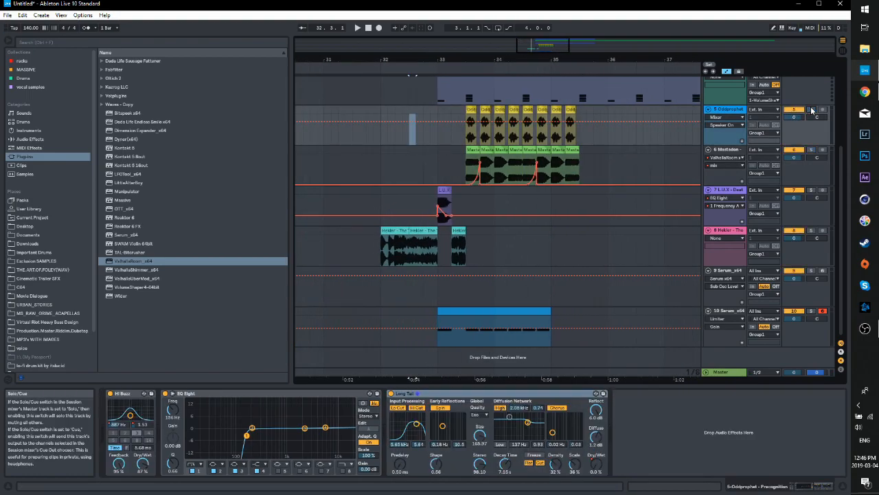
pyautogui.click(811, 110)
pyautogui.click(810, 150)
pyautogui.click(811, 310)
pyautogui.click(468, 137)
pyautogui.press('space')
pyautogui.moveTo(573, 61); pyautogui.dragTo(572, 63)
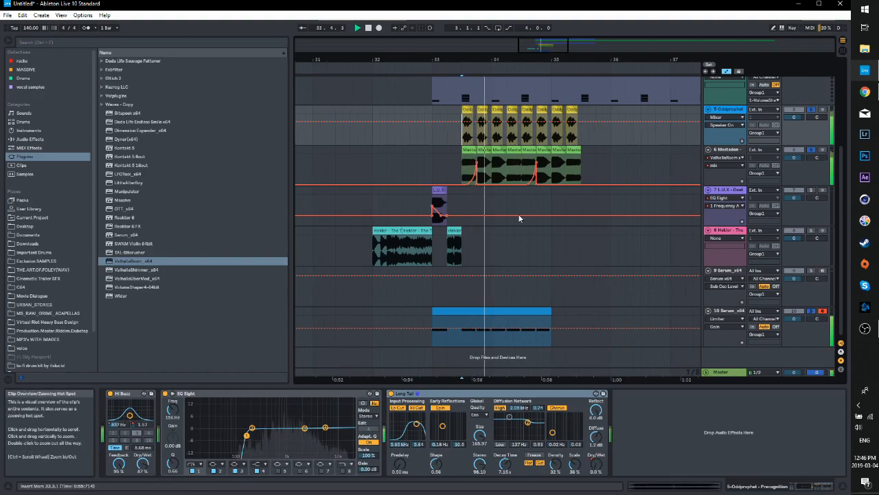
# Adjust the lengths of the repeated D#0 notes in the Serum sub clip while listening, shortening the notes at 1.4 and 2
pyautogui.doubleClick(507, 309)
pyautogui.moveTo(430, 334); pyautogui.dragTo(832, 366)
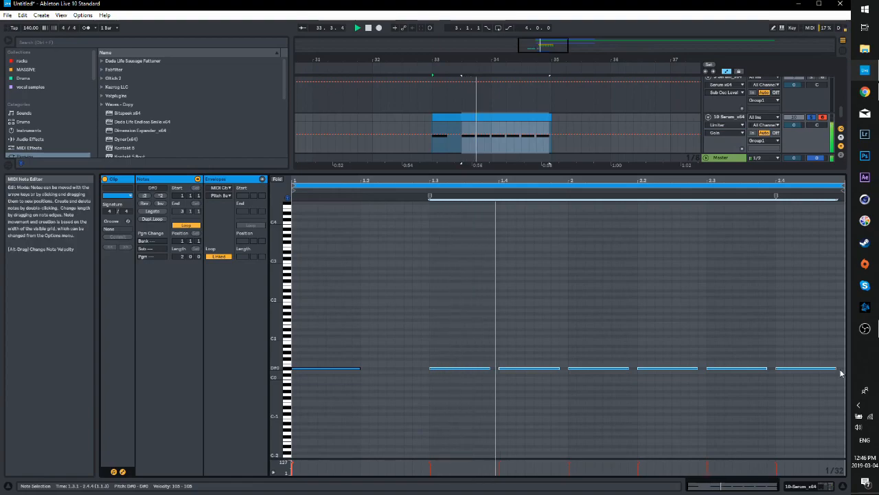
pyautogui.moveTo(836, 368); pyautogui.dragTo(828, 369)
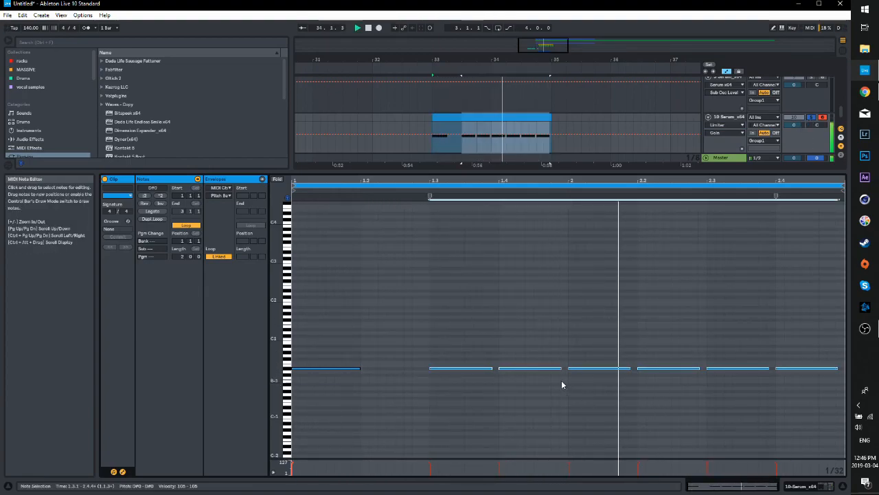
pyautogui.press('space')
pyautogui.moveTo(623, 401); pyautogui.dragTo(529, 347)
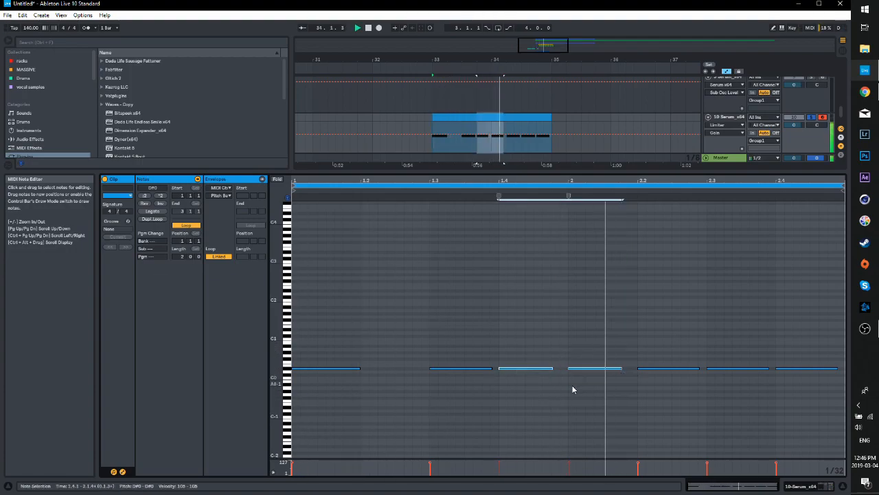
pyautogui.click(663, 377)
pyautogui.press('space')
# Extend the 10 Serum_x64 sub clip to 35.3, matching the end of the Mastadon - RIP clips
pyautogui.doubleClick(738, 118)
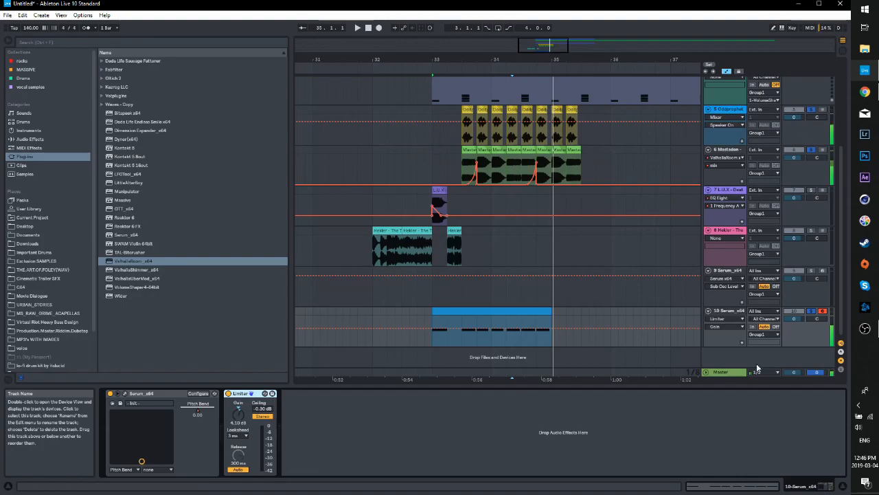
pyautogui.moveTo(470, 338); pyautogui.dragTo(513, 316)
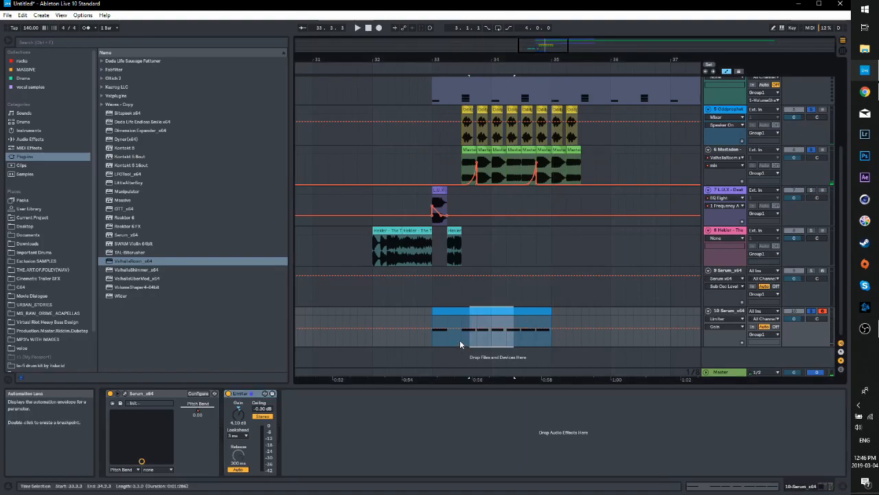
pyautogui.hotkey('ctrl', 'd')
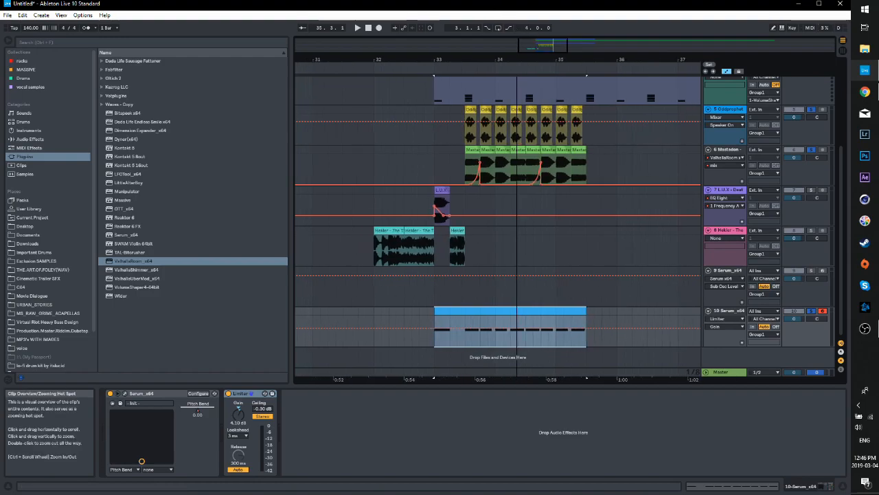
# Clear the track solos and play the full arrangement from bar 32 through the drop
pyautogui.click(372, 315)
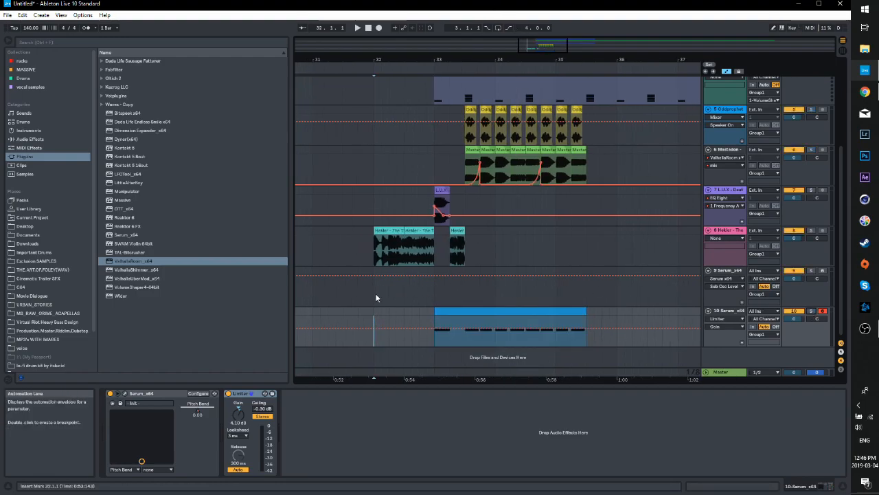
pyautogui.click(375, 295)
pyautogui.press('space')
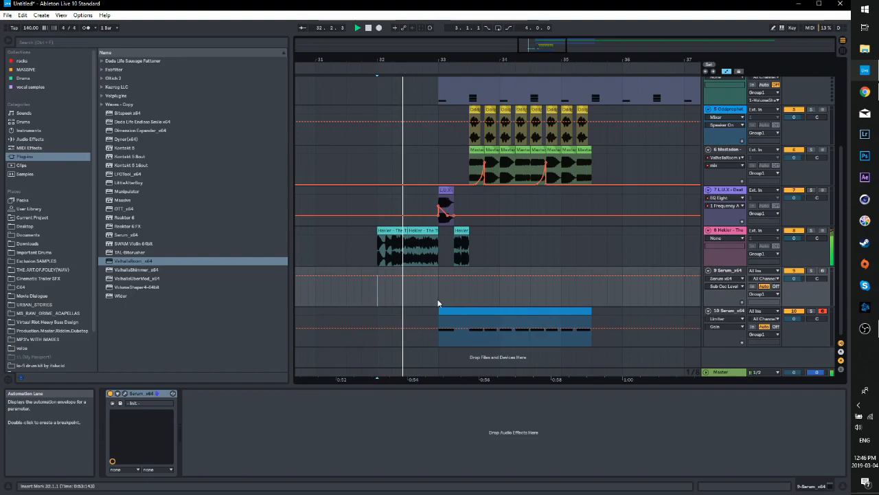
pyautogui.press('XF86AudioRaiseVolume')
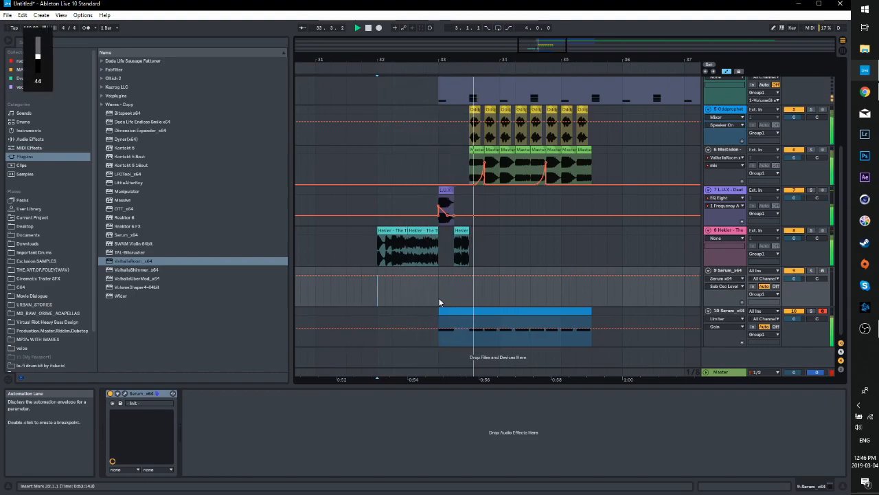
pyautogui.moveTo(539, 43); pyautogui.dragTo(551, 59)
pyautogui.click(417, 131)
pyautogui.press('space')
# Add a Limiter after ValhallaRoom on the Mastadon - RIP track
pyautogui.click(714, 185)
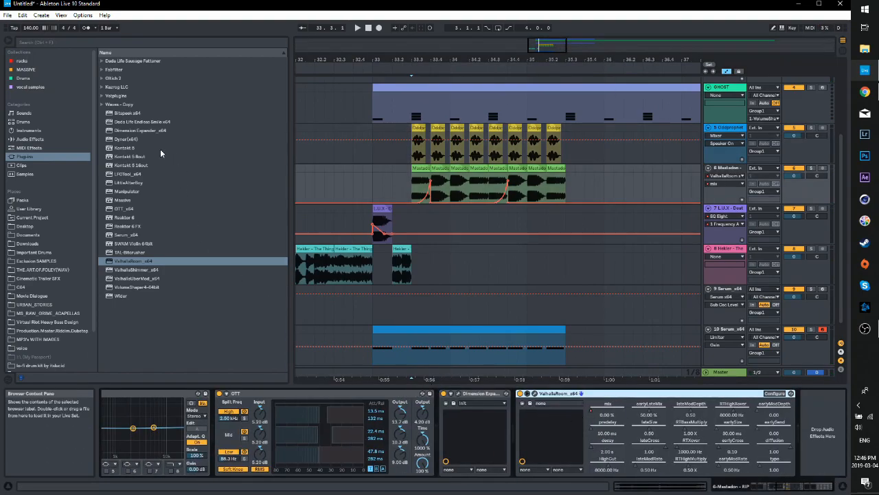
pyautogui.click(18, 140)
pyautogui.click(103, 235)
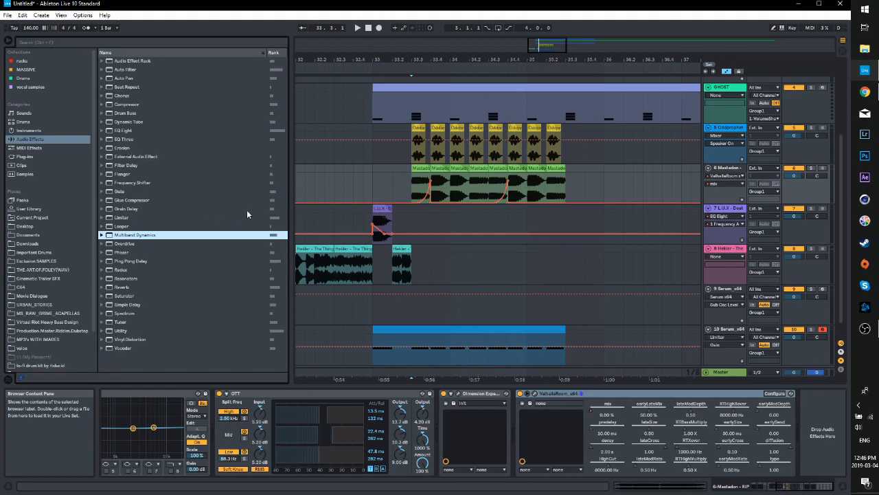
pyautogui.moveTo(288, 209); pyautogui.dragTo(259, 212)
pyautogui.moveTo(117, 217); pyautogui.dragTo(804, 440)
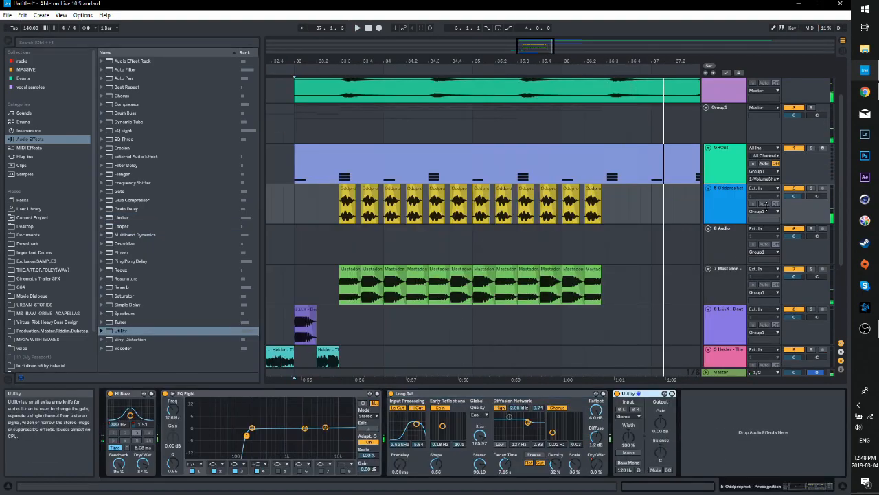
# Set Utility's width on the Oddprophet track to 15 %, auditioning the track alone, in the mix and together with Mastadon
pyautogui.press('space')
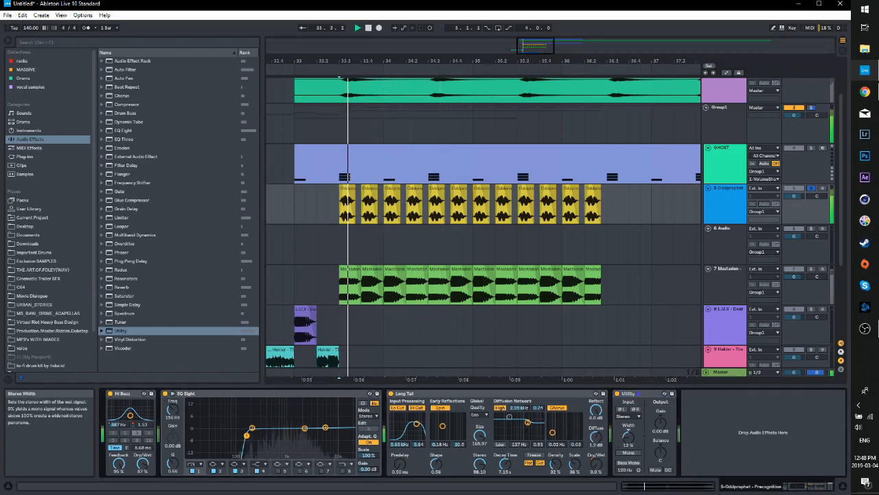
pyautogui.click(811, 188)
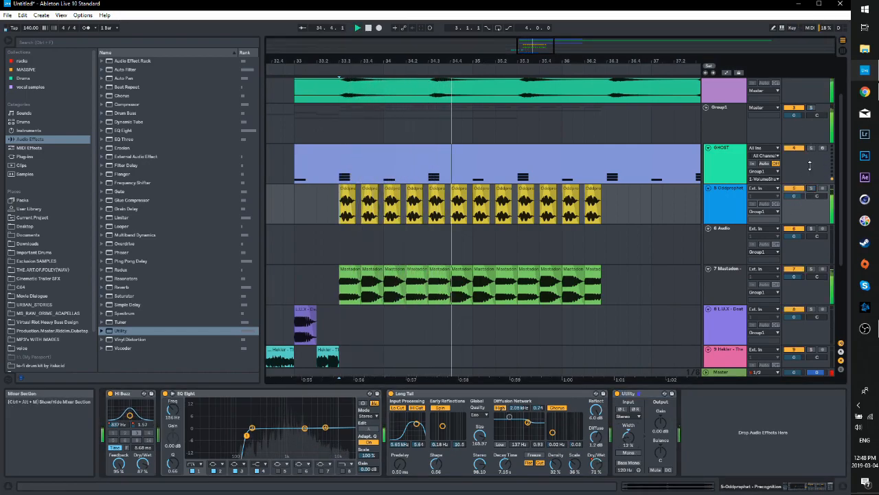
pyautogui.click(811, 188)
pyautogui.keyDown('ctrl'); pyautogui.click(811, 270); pyautogui.keyUp('ctrl')
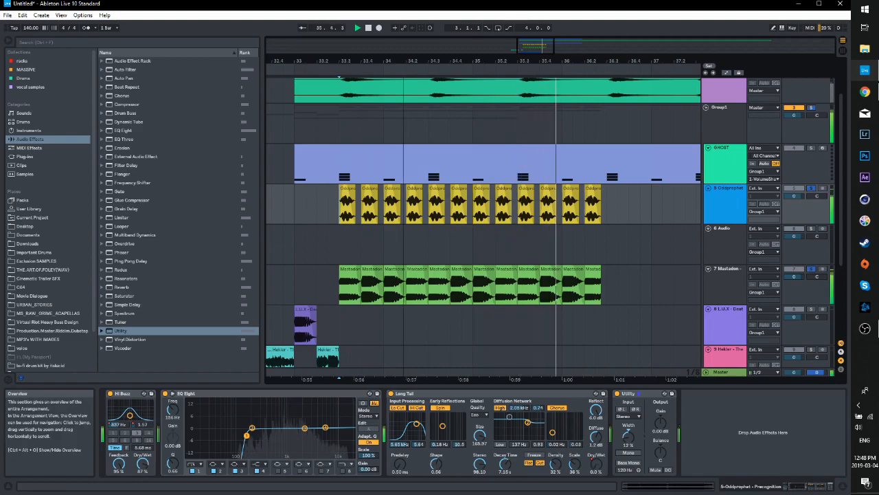
pyautogui.scroll(1, 341, 223)
pyautogui.click(344, 231)
pyautogui.press('space')
pyautogui.click(717, 200)
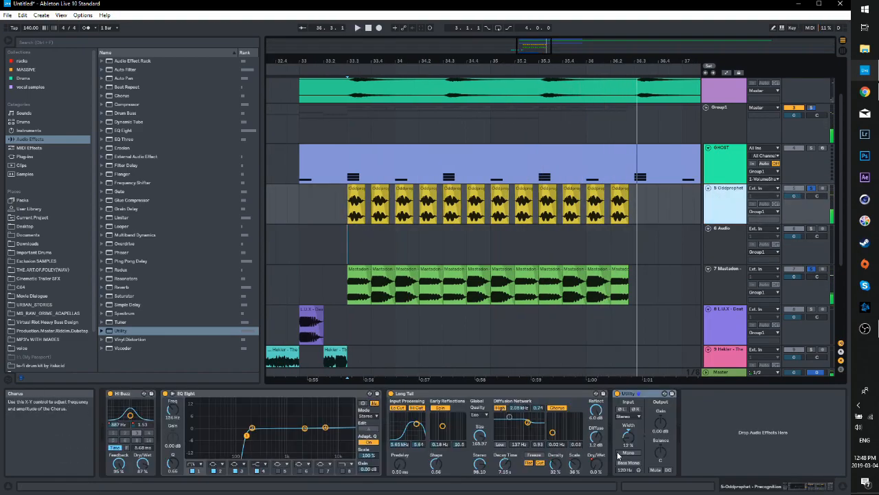
pyautogui.moveTo(628, 436); pyautogui.dragTo(627, 433)
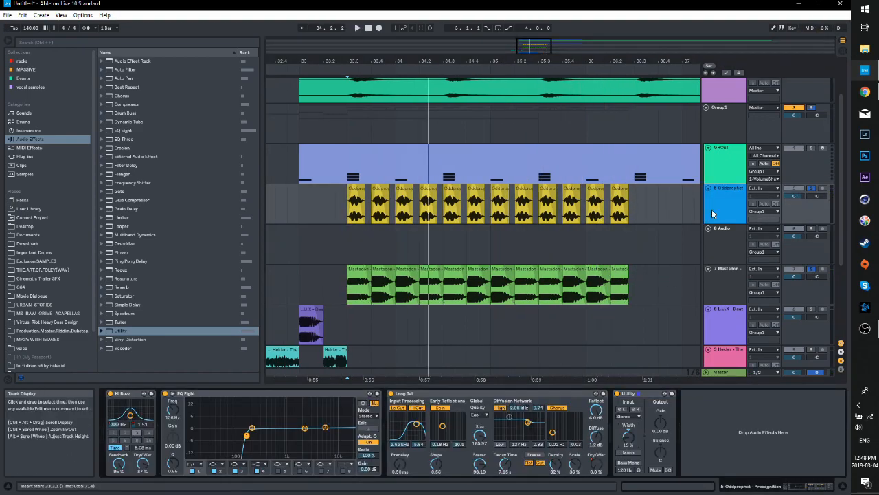
# Solo and select the empty 6 Audio track below the Oddprophet track
pyautogui.click(720, 244)
pyautogui.moveTo(587, 60); pyautogui.dragTo(535, 52)
pyautogui.click(724, 249)
pyautogui.click(735, 241)
pyautogui.click(812, 229)
pyautogui.click(729, 237)
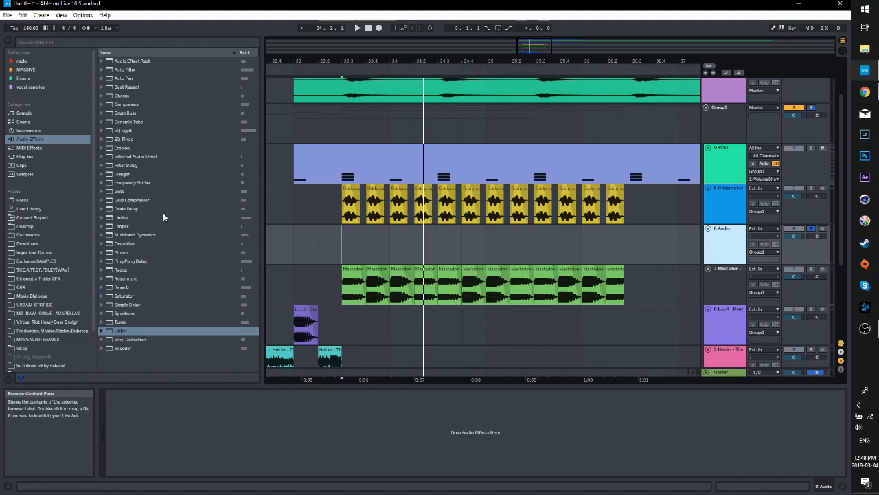
# Copy the Hekler - The Thing clip that starts at 32.3 to 33.3 on the 6 Audio track
pyautogui.click(350, 248)
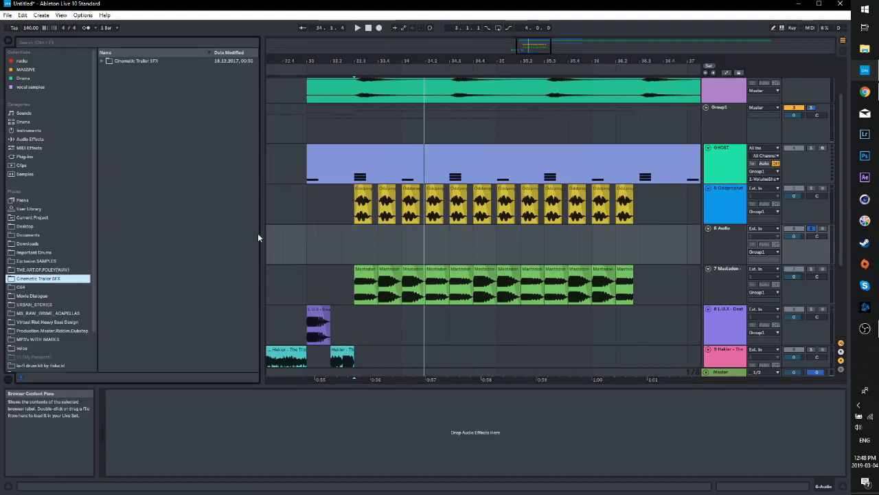
pyautogui.moveTo(538, 47); pyautogui.dragTo(538, 44)
pyautogui.scroll(-2, 371, 112)
pyautogui.click(344, 180)
pyautogui.click(312, 285)
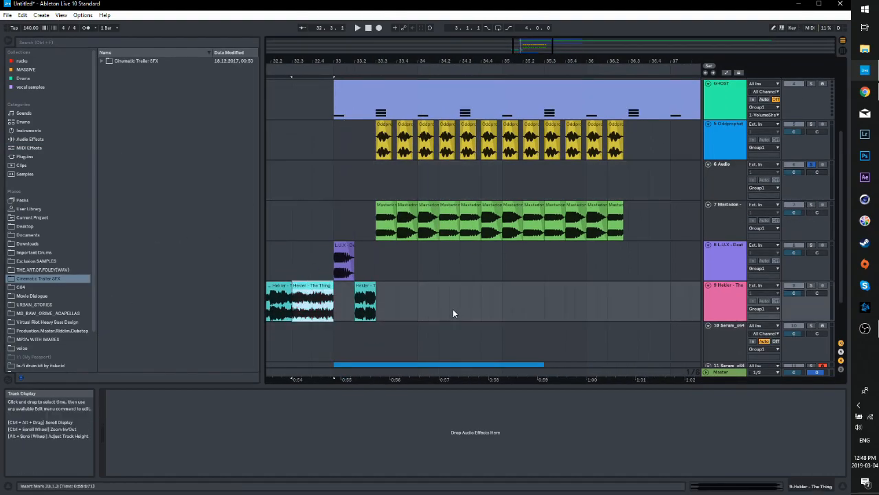
pyautogui.click(379, 179)
pyautogui.hotkey('ctrl', 'v')
# Open the copied Hekler clip's sample and play through it to find a usable growl
pyautogui.hotkey('shift', 'Tab')
pyautogui.press('space')
pyautogui.press('space')
pyautogui.moveTo(728, 489)
pyautogui.mouseDown()
pyautogui.moveTo(724, 474)
pyautogui.moveTo(720, 493)
pyautogui.mouseUp()
pyautogui.click(864, 329)
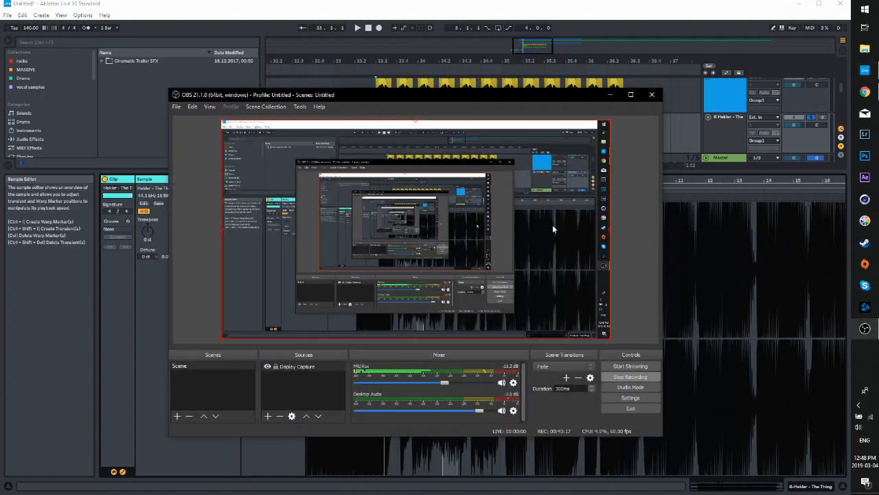
pyautogui.click(613, 97)
pyautogui.moveTo(458, 191); pyautogui.dragTo(430, 191)
pyautogui.press('space')
pyautogui.press('space')
# Reposition the clip's playback markers around a short growl in the Hekler sample, auditioning after each move
pyautogui.moveTo(720, 486); pyautogui.dragTo(719, 492)
pyautogui.moveTo(374, 234); pyautogui.dragTo(374, 261)
pyautogui.moveTo(550, 191)
pyautogui.mouseDown()
pyautogui.moveTo(508, 200)
pyautogui.moveTo(556, 204)
pyautogui.moveTo(544, 206)
pyautogui.mouseUp()
pyautogui.press('space')
pyautogui.press('space')
pyautogui.press('space')
pyautogui.moveTo(723, 191); pyautogui.dragTo(520, 198)
pyautogui.press('space')
pyautogui.press('space')
pyautogui.press('space')
# Add two warp markers around the short growl and stretch its tail by moving the second marker
pyautogui.doubleClick(539, 198)
pyautogui.doubleClick(594, 197)
pyautogui.press('space')
pyautogui.press('space')
pyautogui.press('+')
pyautogui.press('+')
pyautogui.press('+')
pyautogui.moveTo(718, 487); pyautogui.dragTo(718, 491)
pyautogui.press('space')
pyautogui.moveTo(615, 198); pyautogui.dragTo(629, 199)
# Fade in the start of the one-beat Hekler clip at 33.3 and listen to it
pyautogui.hotkey('shift', 'Tab')
pyautogui.moveTo(462, 60); pyautogui.dragTo(461, 52)
pyautogui.moveTo(472, 116); pyautogui.dragTo(487, 118)
pyautogui.press('space')
pyautogui.press('space')
# Delete the Hekler sample's second warp marker and set the Texture grain size to 6.08
pyautogui.hotkey('ctrl', 'z')
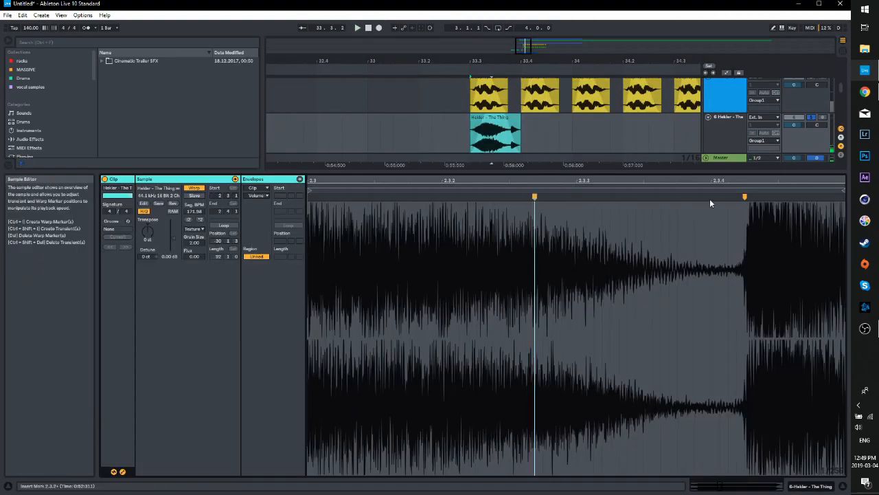
pyautogui.doubleClick(745, 196)
pyautogui.doubleClick(730, 133)
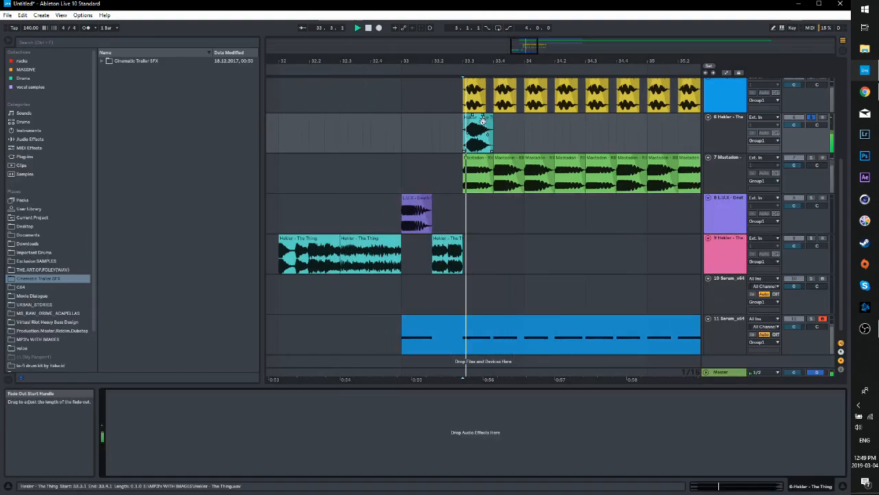
pyautogui.hotkey('shift', 'Tab')
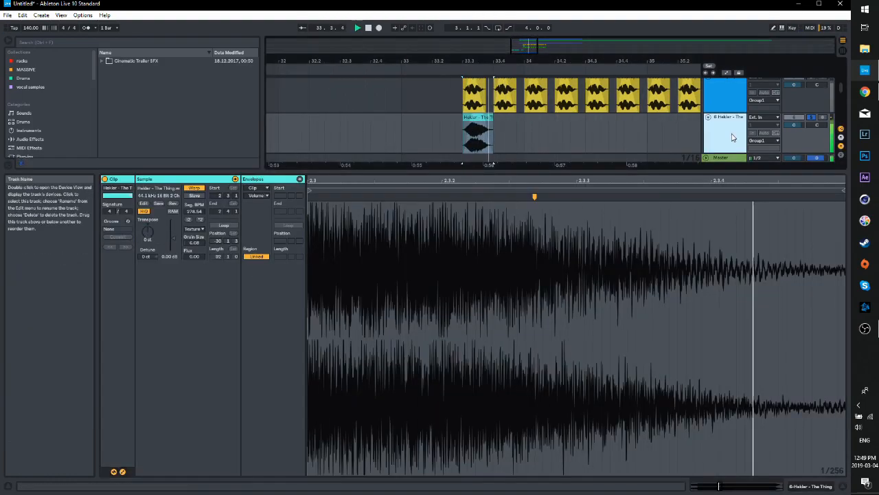
pyautogui.hotkey('shift', 'Tab')
# Load Ping Pong Delay's Robot preset on the 6 Hekler track and compare it with the soloed Oddprophet track
pyautogui.click(32, 139)
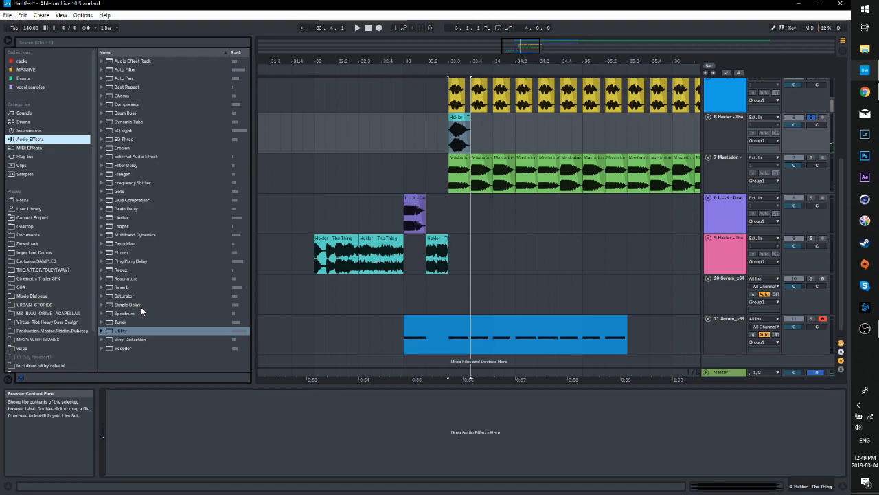
pyautogui.moveTo(253, 206); pyautogui.dragTo(235, 209)
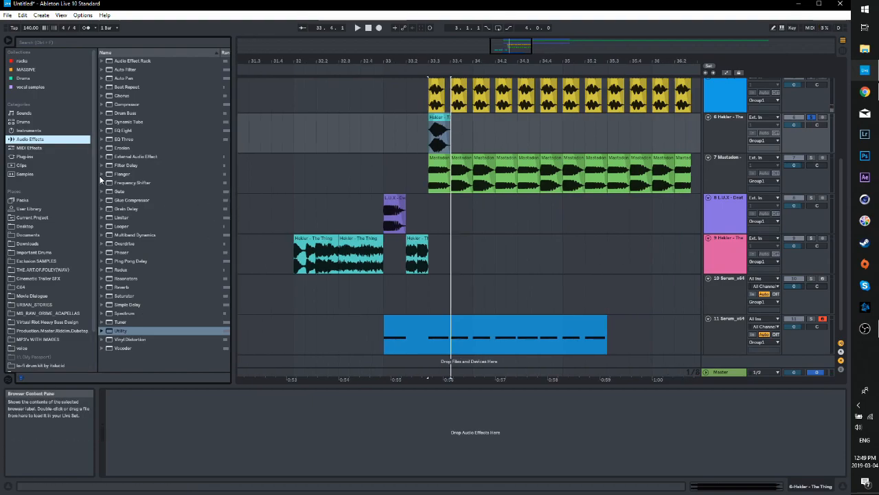
pyautogui.click(103, 260)
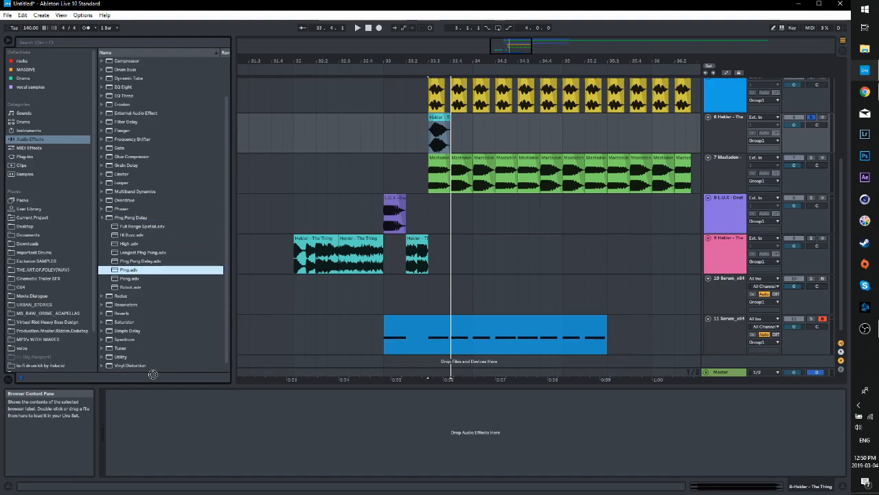
pyautogui.doubleClick(130, 286)
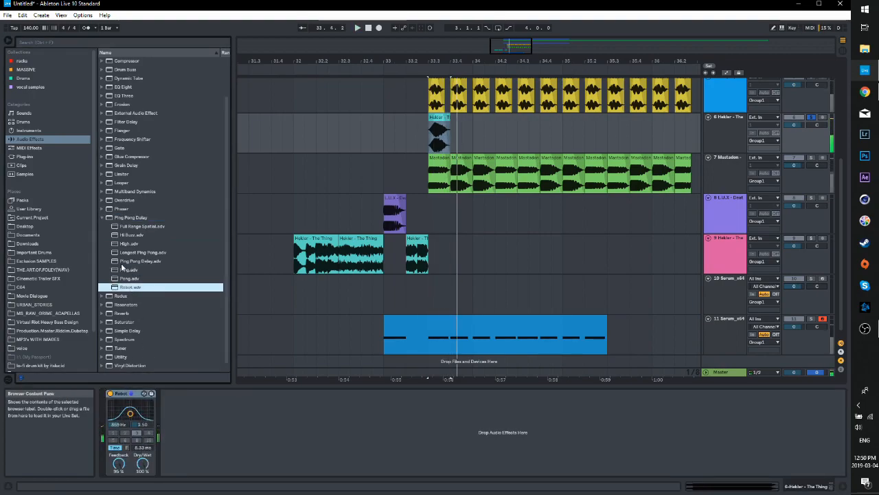
pyautogui.scroll(1, 772, 126)
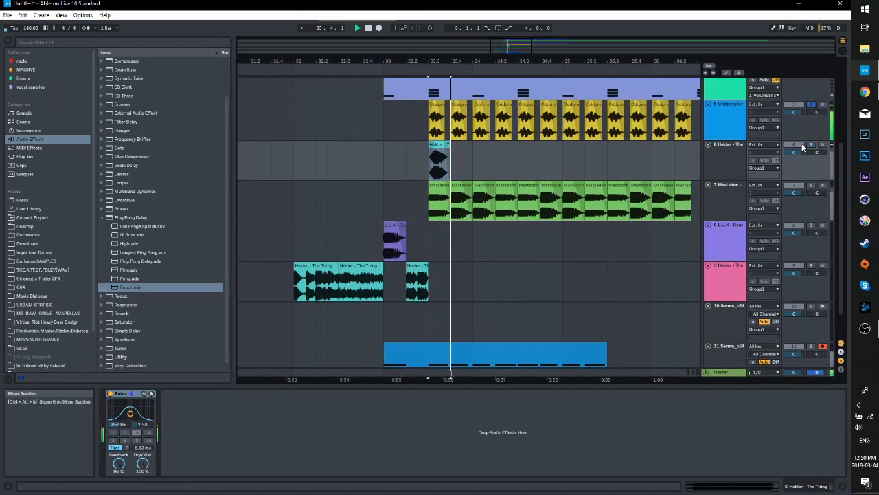
pyautogui.click(729, 149)
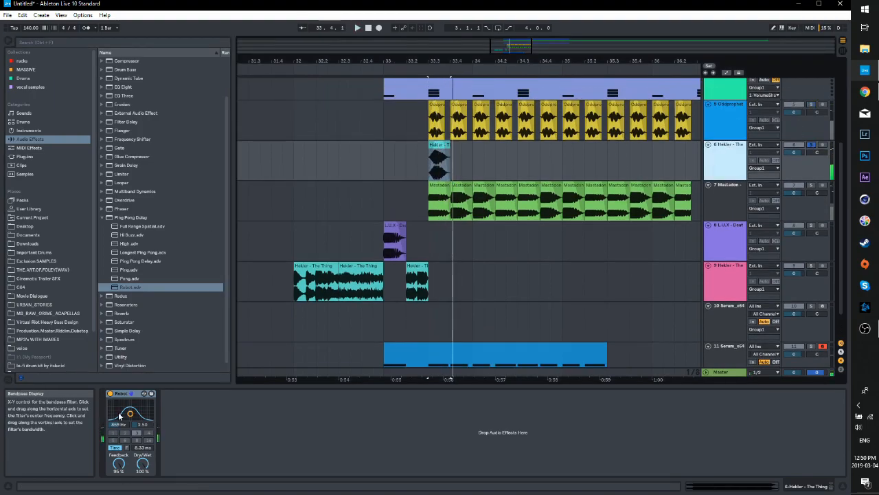
# Add Manipulator after the Robot delay, followed by an EQ Eight with a low cut and slightly lowered highs
pyautogui.click(101, 219)
pyautogui.click(26, 156)
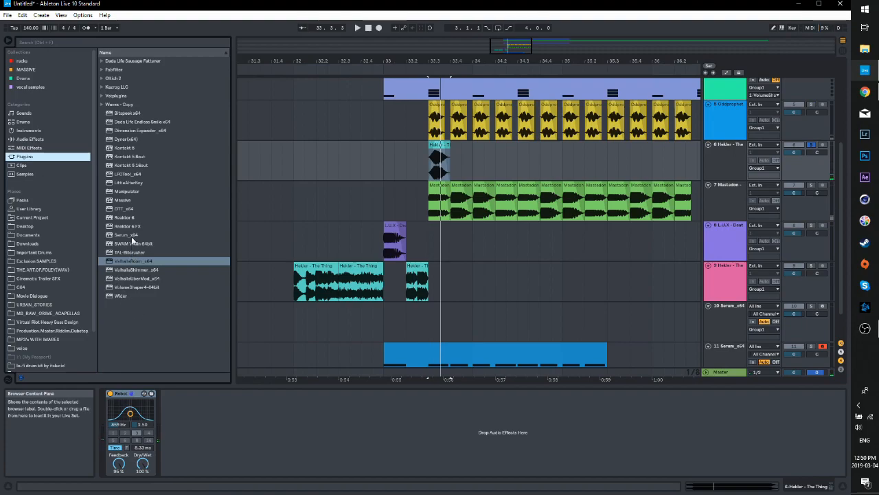
pyautogui.moveTo(129, 188); pyautogui.dragTo(193, 411)
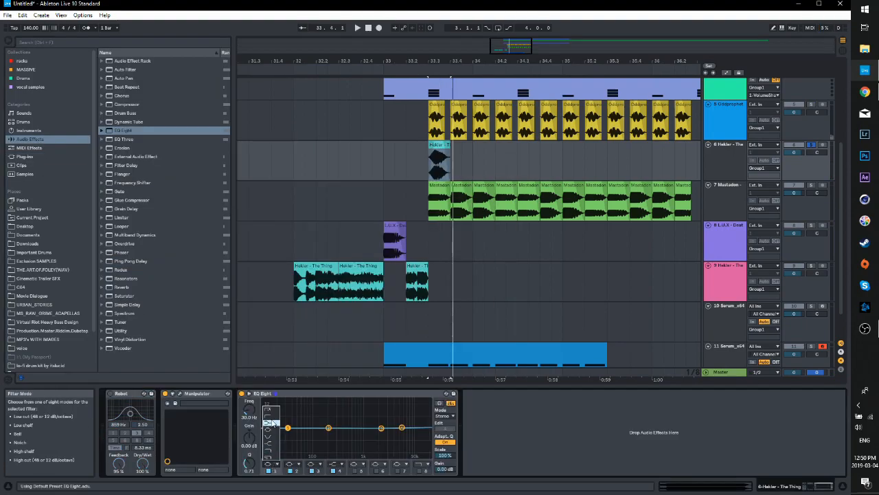
pyautogui.moveTo(290, 431); pyautogui.dragTo(315, 435)
pyautogui.moveTo(401, 428); pyautogui.dragTo(405, 432)
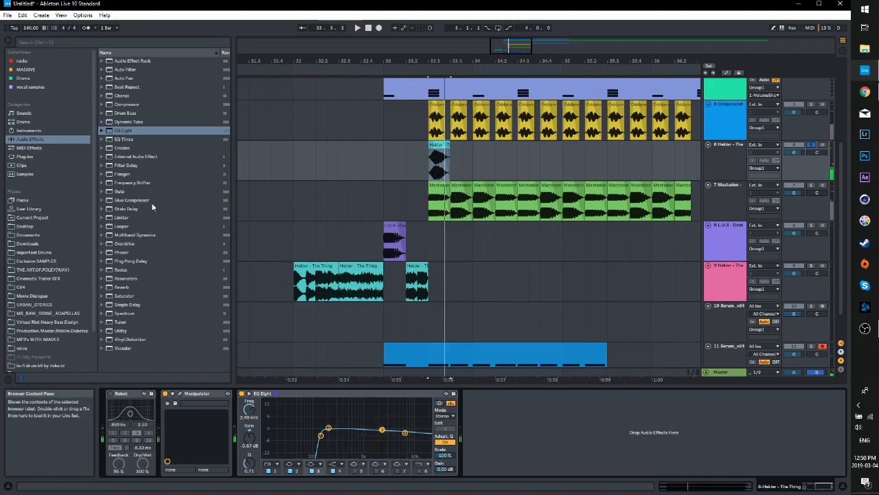
# Duplicate the one-beat Hekler clip eleven times to fill the 6 Hekler track from 33.3 to 36.3
pyautogui.hotkey('ctrl', 'd')
pyautogui.hotkey('ctrl', 'd')
pyautogui.hotkey('ctrl', 'd')
pyautogui.hotkey('ctrl', 'd')
pyautogui.hotkey('ctrl', 'd')
pyautogui.hotkey('ctrl', 'd')
pyautogui.hotkey('ctrl', 'd')
pyautogui.hotkey('ctrl', 'd')
pyautogui.hotkey('ctrl', 'd')
pyautogui.hotkey('ctrl', 'd')
pyautogui.hotkey('ctrl', 'd')
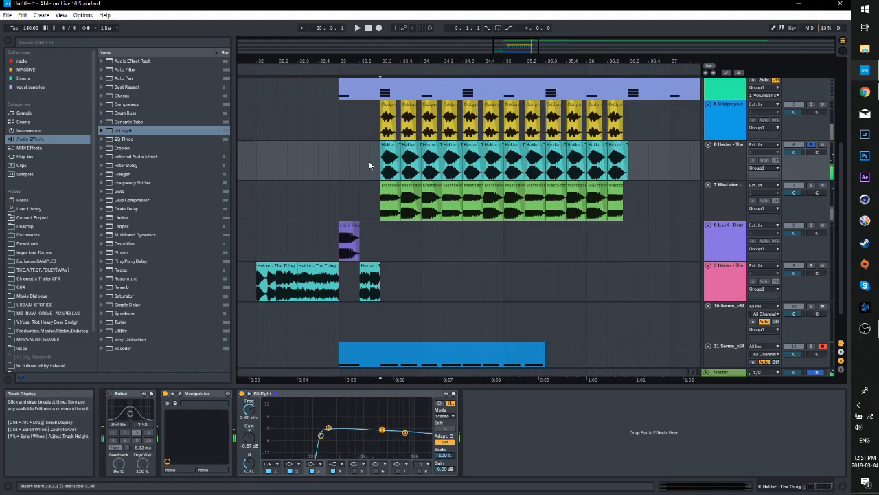
# Add LFOTool after the EQ Eight on the 6 Hekler track and shape its curve into a central peak falling to zero at both ends
pyautogui.click(25, 156)
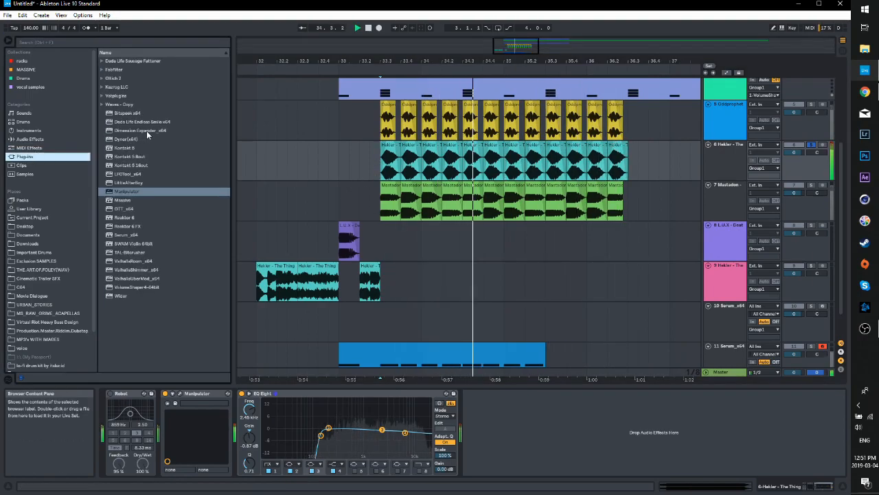
pyautogui.doubleClick(127, 174)
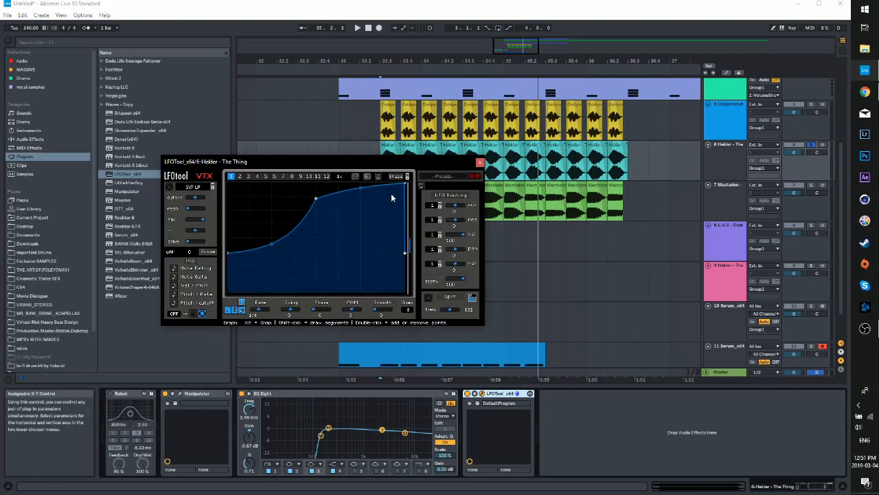
pyautogui.doubleClick(405, 184)
pyautogui.moveTo(405, 253); pyautogui.dragTo(405, 293)
pyautogui.press('space')
pyautogui.moveTo(272, 277); pyautogui.dragTo(272, 246)
pyautogui.click(479, 162)
# Slightly raise the LFOTool curve's peak on 6 Hekler while comparing it with the soloed Oddprophet and Mastadon tracks
pyautogui.keyDown('ctrl'); pyautogui.click(811, 185); pyautogui.keyUp('ctrl')
pyautogui.keyDown('ctrl'); pyautogui.click(811, 105); pyautogui.keyUp('ctrl')
pyautogui.press('space')
pyautogui.press('space')
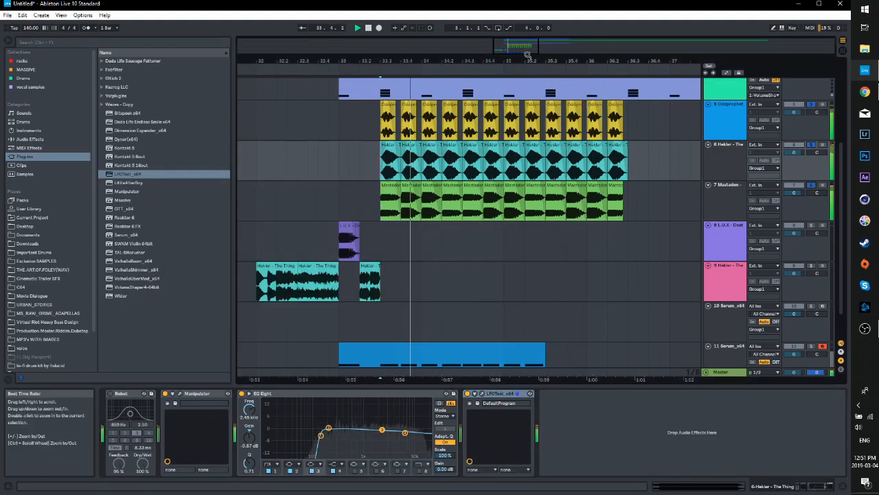
pyautogui.moveTo(531, 58); pyautogui.dragTo(536, 61)
pyautogui.click(482, 393)
pyautogui.moveTo(316, 199)
pyautogui.mouseDown()
pyautogui.moveTo(301, 191)
pyautogui.moveTo(316, 191)
pyautogui.mouseUp()
pyautogui.click(480, 162)
# Clear the growl track solos and play the whole drop together with the drums
pyautogui.click(811, 184)
pyautogui.moveTo(511, 61); pyautogui.dragTo(515, 42)
pyautogui.click(355, 159)
pyautogui.press('space')
pyautogui.press('space')
pyautogui.moveTo(419, 60); pyautogui.dragTo(434, 60)
pyautogui.moveTo(513, 44); pyautogui.dragTo(510, 49)
pyautogui.press('space')
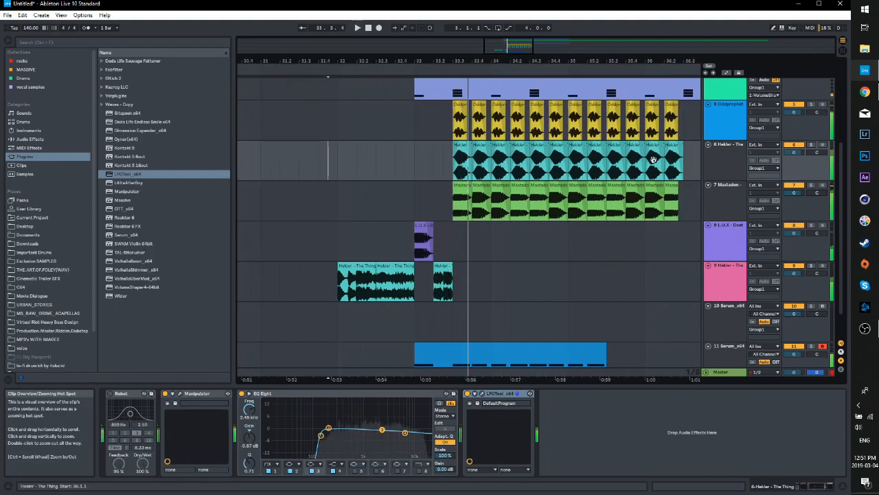
pyautogui.scroll(3, 805, 78)
pyautogui.scroll(1, 800, 81)
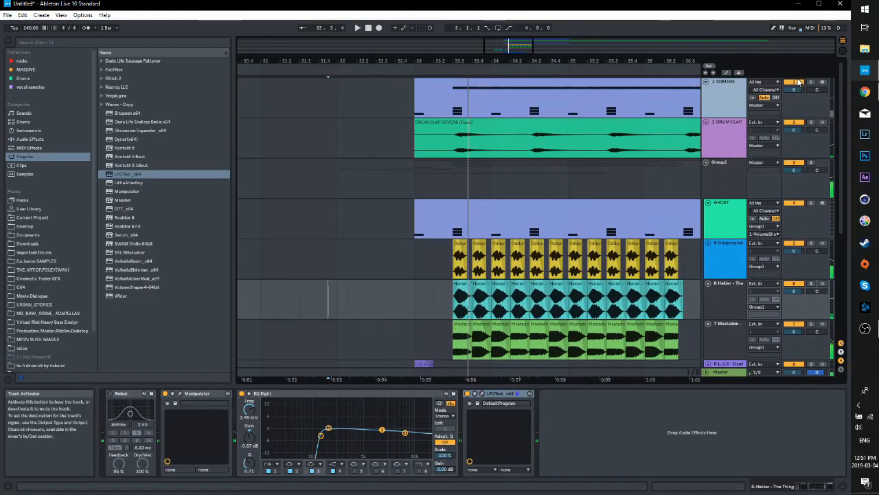
pyautogui.click(380, 108)
pyautogui.press('space')
pyautogui.moveTo(505, 44); pyautogui.dragTo(513, 46)
pyautogui.scroll(-2, 584, 192)
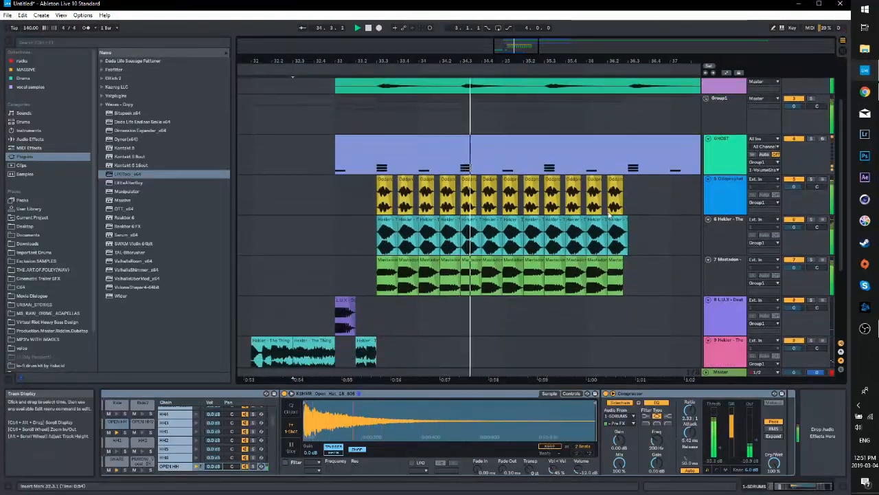
# Adjust the LFOTool rate on 6 Hekler while listening to the track soloed, and clear the solo
pyautogui.click(729, 229)
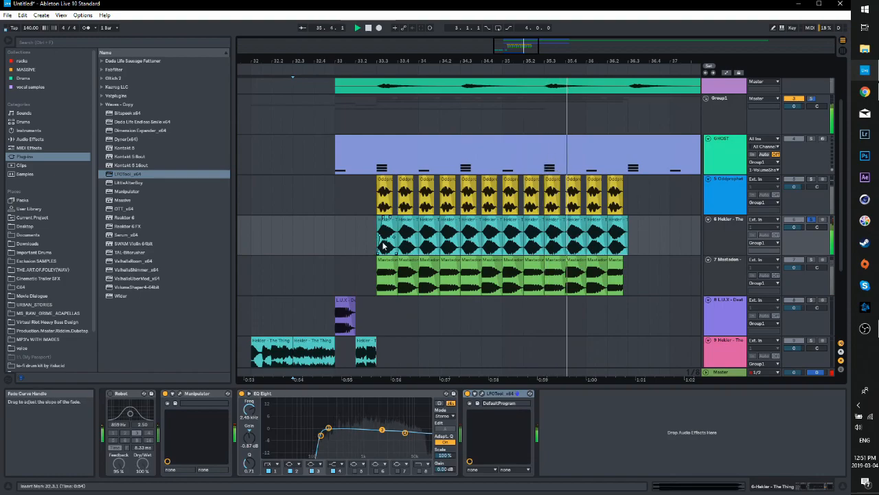
pyautogui.press('space')
pyautogui.click(478, 394)
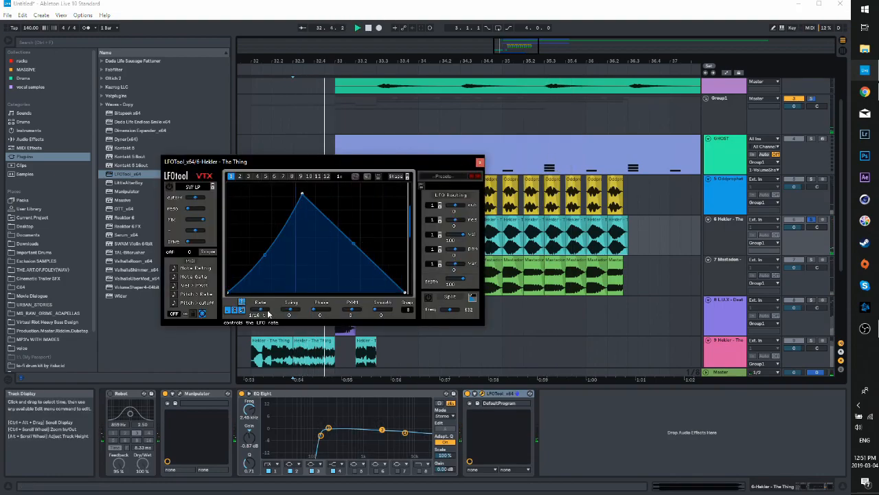
pyautogui.click(480, 162)
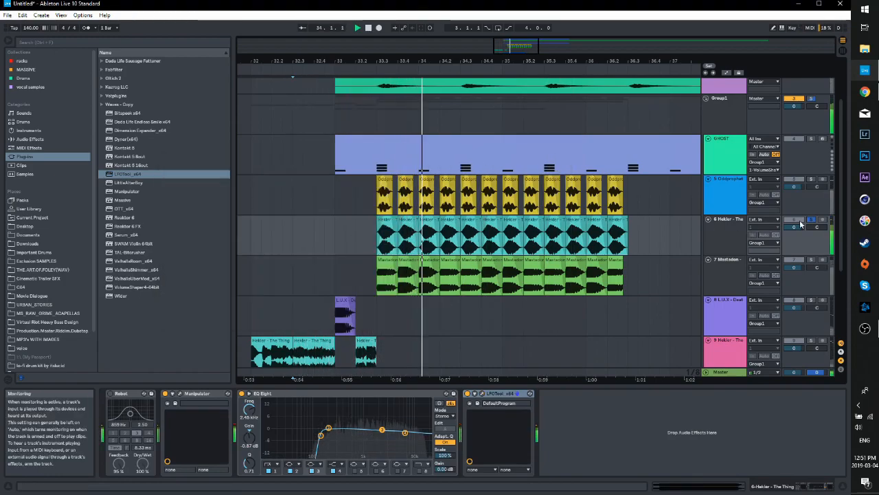
pyautogui.click(811, 219)
# Play the full drop from bar 32 with all tracks active and review the arrangement
pyautogui.moveTo(524, 49); pyautogui.dragTo(527, 45)
pyautogui.press('space')
pyautogui.click(378, 226)
pyautogui.scroll(-2, 497, 195)
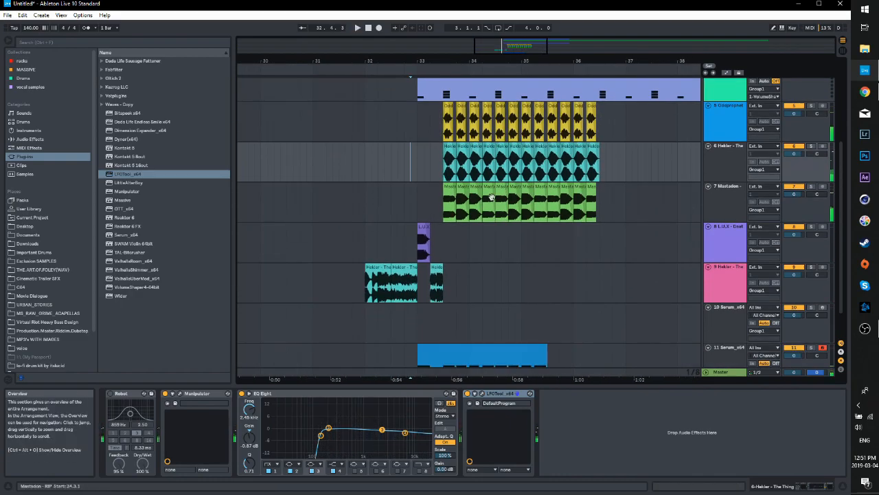
pyautogui.click(366, 167)
pyautogui.press('space')
pyautogui.scroll(-1, 370, 166)
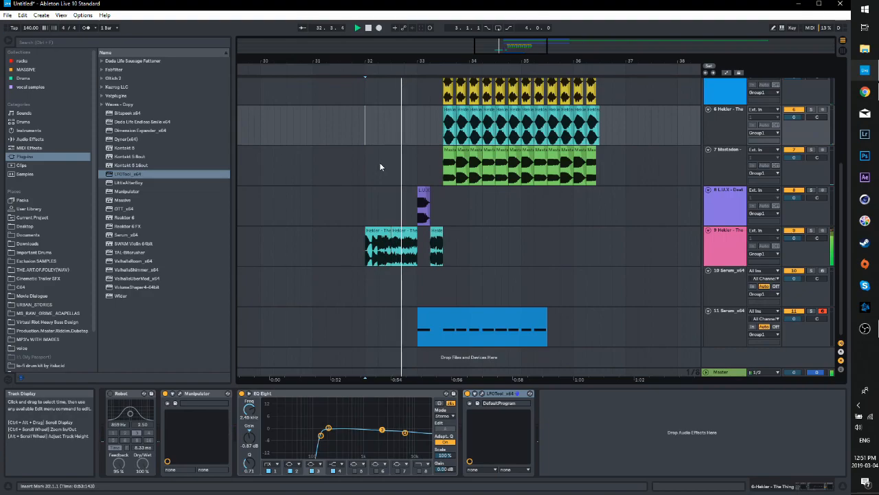
pyautogui.scroll(2, 411, 154)
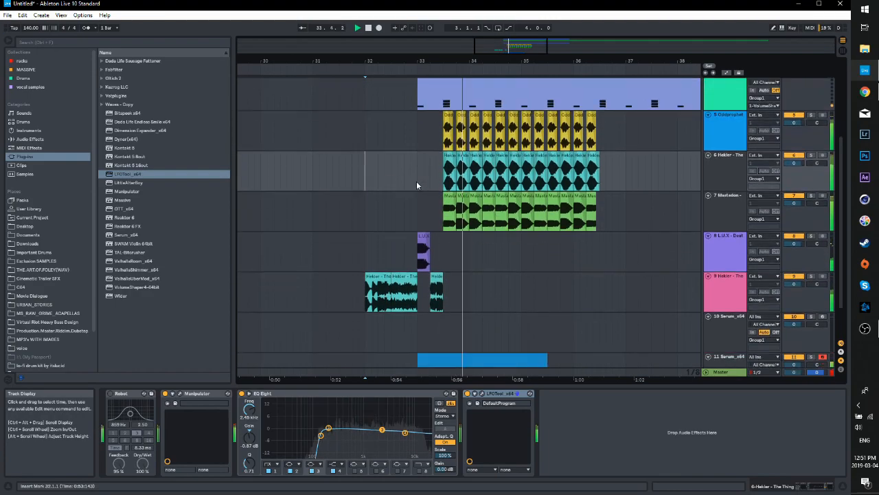
pyautogui.scroll(-2, 426, 177)
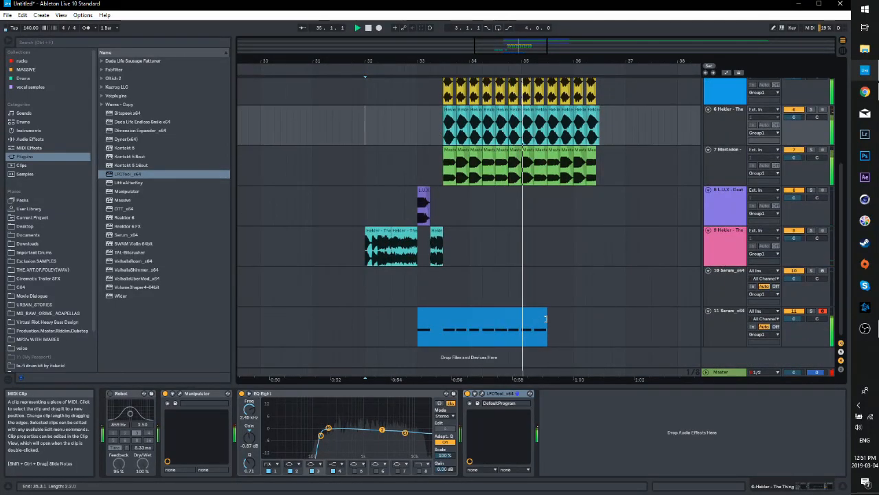
# Extend the 11 Serum sub clip to about 36.3 and duplicate its notes to fill the added length
pyautogui.moveTo(547, 322); pyautogui.dragTo(592, 322)
pyautogui.doubleClick(589, 311)
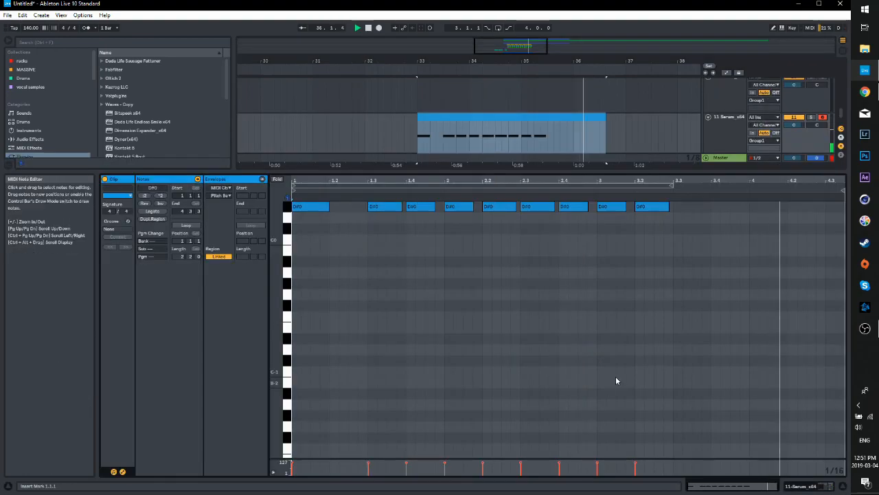
pyautogui.hotkey('ctrl', 'd')
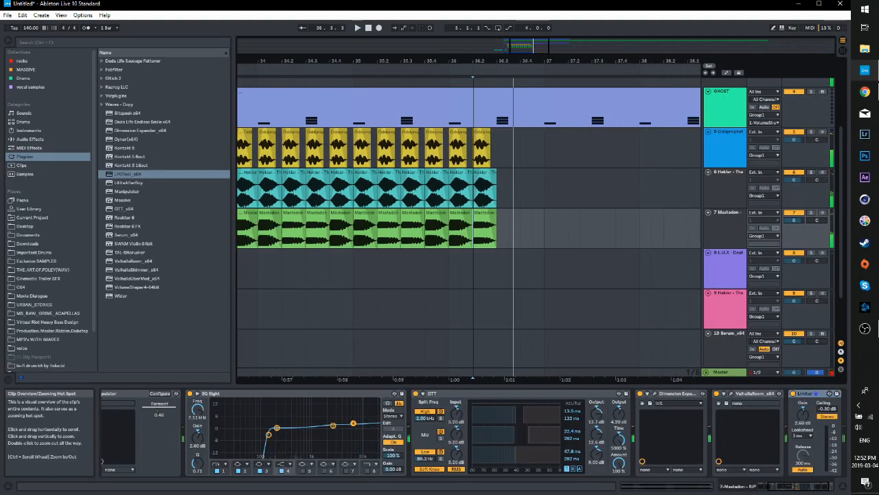
# Copy the one-beat L.U.X clip from bar 33 to 36.3 on the 8 L.U.X track
pyautogui.moveTo(496, 61)
pyautogui.mouseDown()
pyautogui.moveTo(496, 41)
pyautogui.moveTo(505, 51)
pyautogui.mouseUp()
pyautogui.click(302, 253)
pyautogui.press('space')
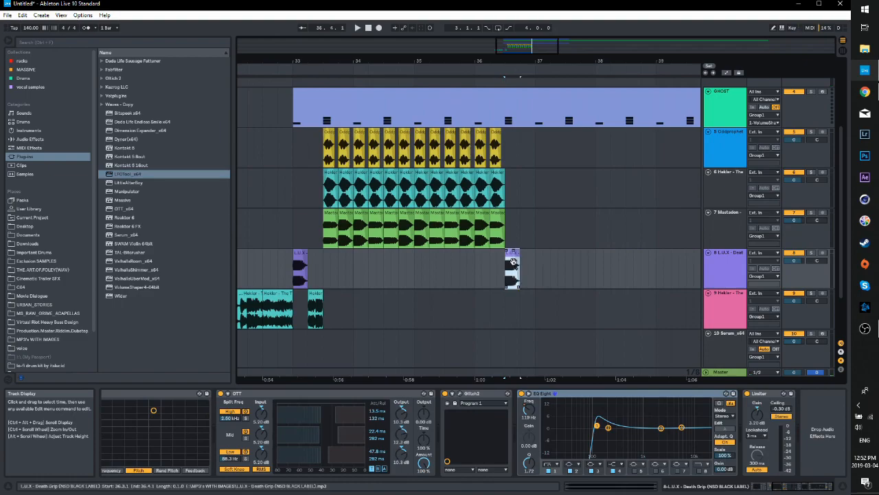
# Move the copied L.U.X clip's sample start marker to 50.3.1 and audition the new sound
pyautogui.doubleClick(514, 261)
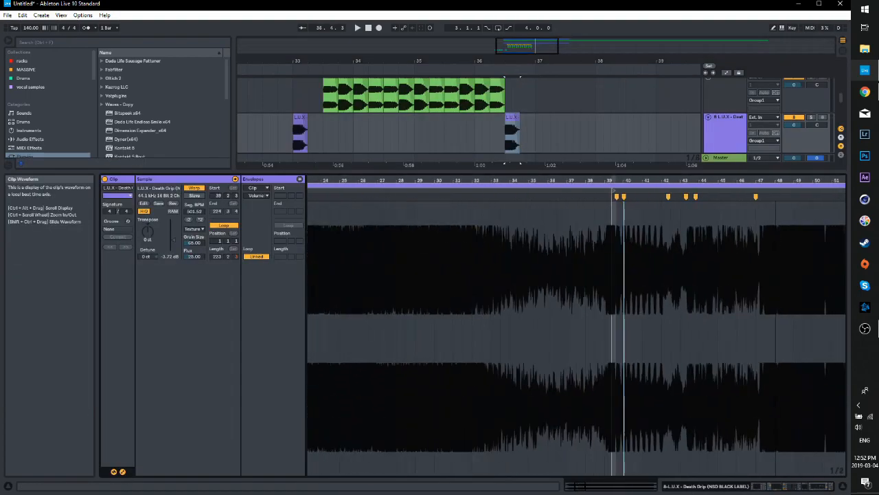
pyautogui.moveTo(580, 486); pyautogui.dragTo(583, 485)
pyautogui.moveTo(375, 187)
pyautogui.mouseDown()
pyautogui.moveTo(631, 200)
pyautogui.moveTo(780, 219)
pyautogui.mouseUp()
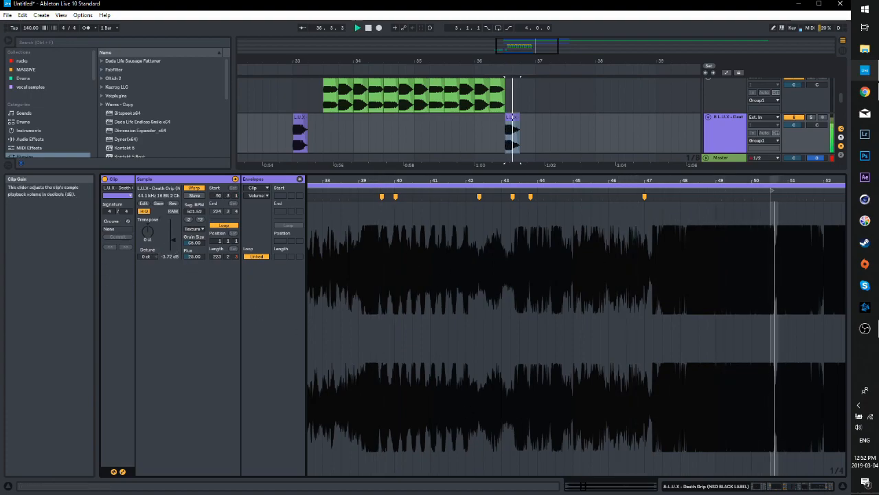
pyautogui.press('space')
pyautogui.moveTo(583, 485); pyautogui.dragTo(586, 490)
pyautogui.press('space')
# Duplicate the L.U.X clip at 36.3 so a second copy follows at 36.4
pyautogui.doubleClick(732, 130)
pyautogui.moveTo(535, 46); pyautogui.dragTo(538, 55)
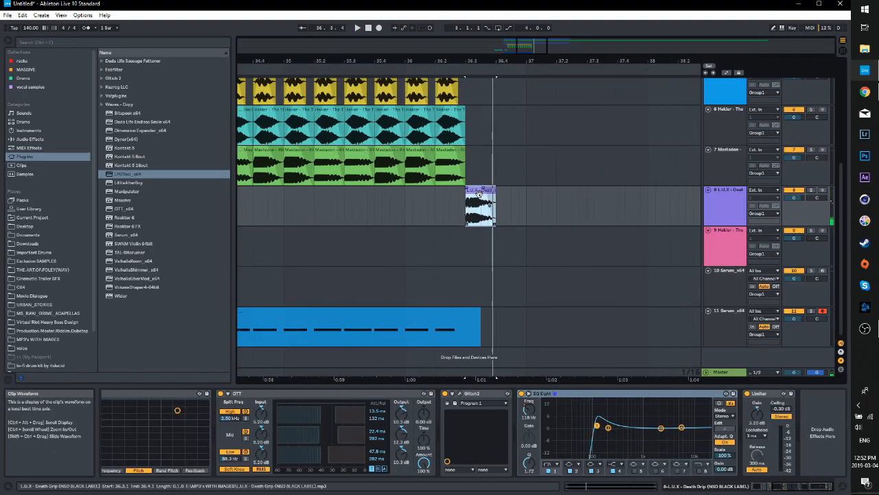
pyautogui.hotkey('ctrl', 'd')
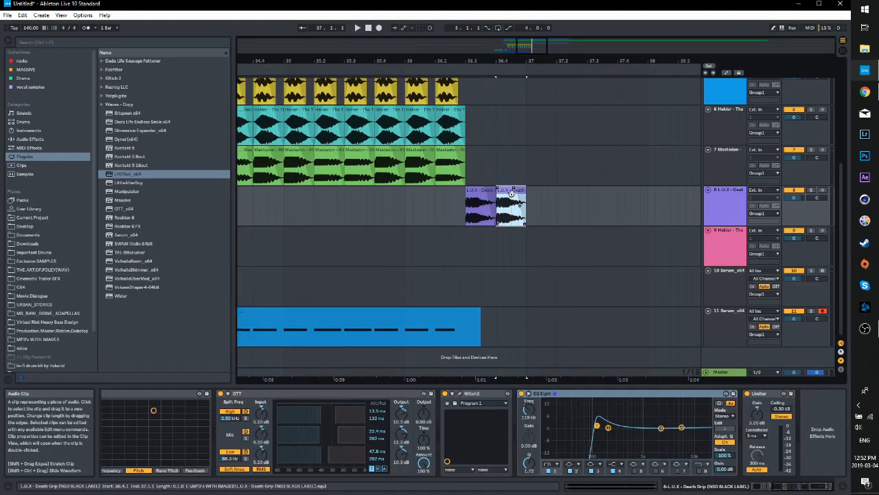
# Automate the 8 L.U.X track's Grain Delay to switch off over the second clip, from 36.4 to 37.1
pyautogui.hotkey('shift', 'Tab')
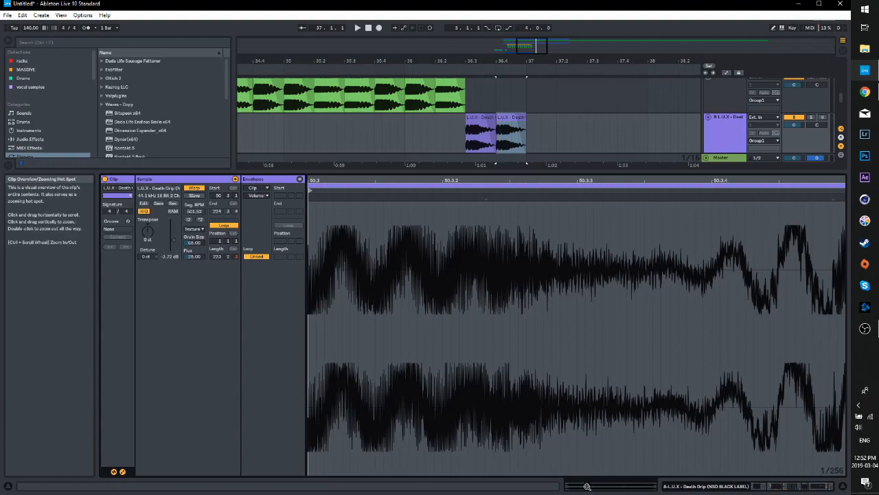
pyautogui.click(512, 118)
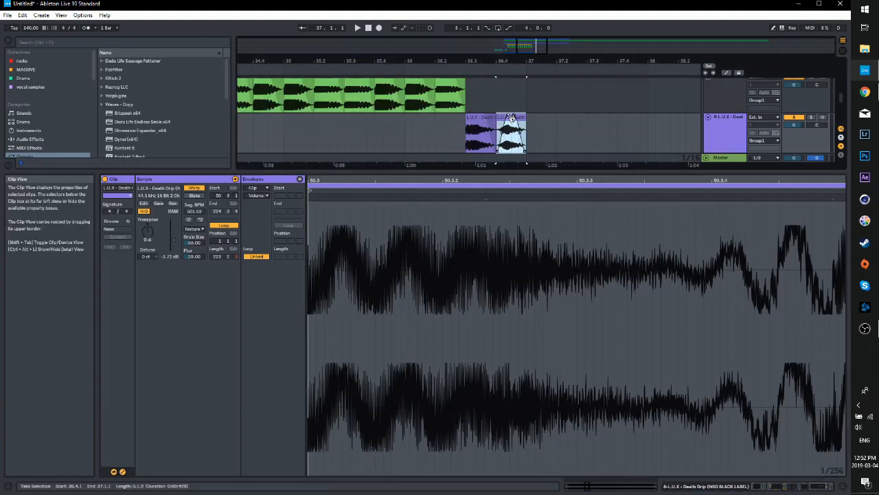
pyautogui.doubleClick(715, 127)
pyautogui.scroll(4, 373, 448)
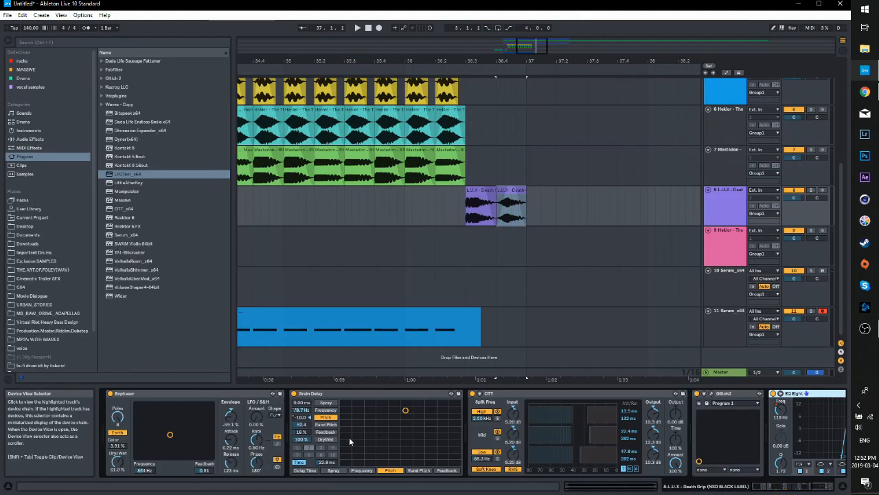
pyautogui.press('a')
pyautogui.press('space')
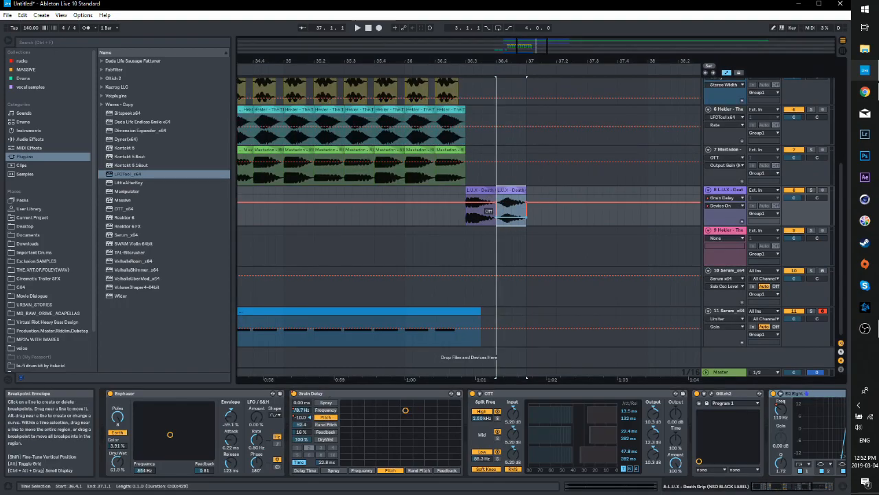
pyautogui.press('space')
pyautogui.press('space')
# Try moving the second L.U.X clip's sample start marker to 50.4.1 and audition it
pyautogui.doubleClick(511, 190)
pyautogui.moveTo(522, 289); pyautogui.dragTo(515, 227)
pyautogui.press('space')
pyautogui.press('space')
pyautogui.scroll(-10, 577, 337)
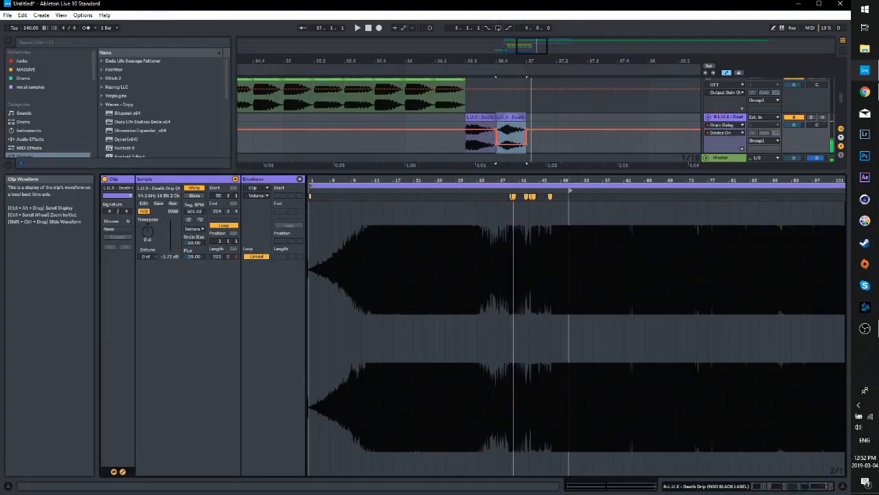
pyautogui.click(464, 146)
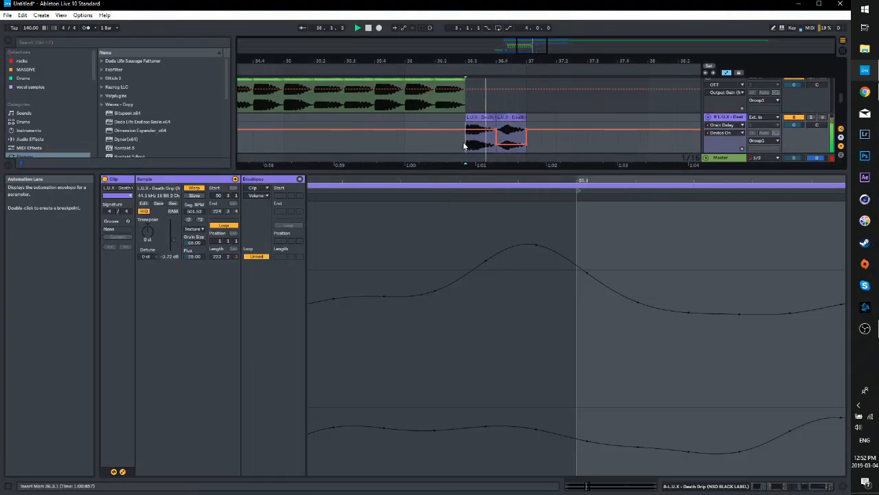
pyautogui.click(513, 119)
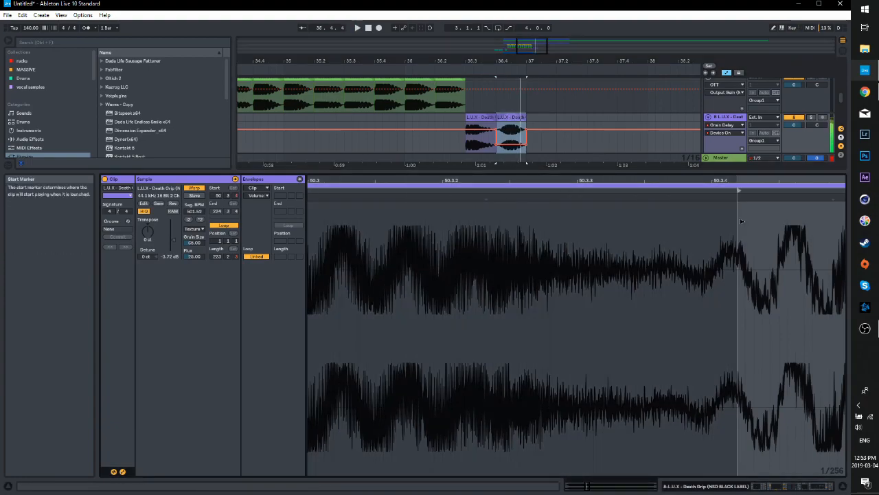
pyautogui.press('space')
pyautogui.moveTo(739, 190); pyautogui.dragTo(850, 191)
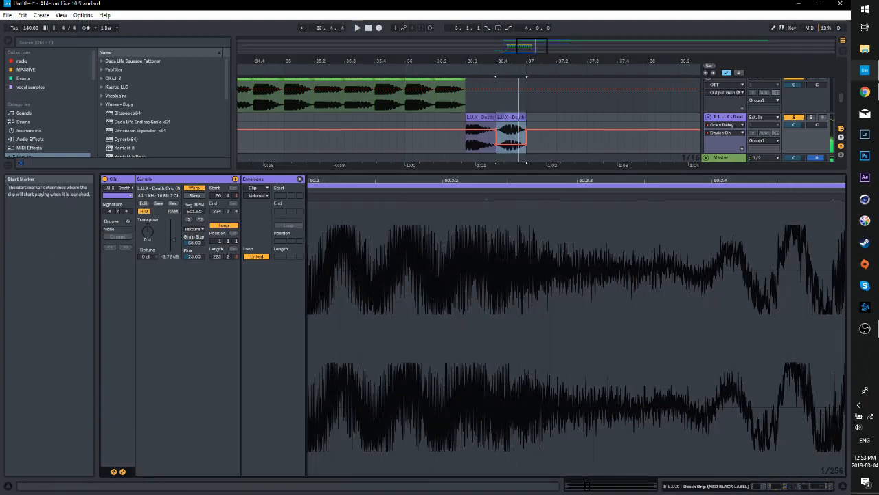
# Set the second L.U.X clip's sample start marker to 62.1.1 and play it back
pyautogui.moveTo(588, 486); pyautogui.dragTo(598, 482)
pyautogui.moveTo(460, 316); pyautogui.dragTo(495, 236)
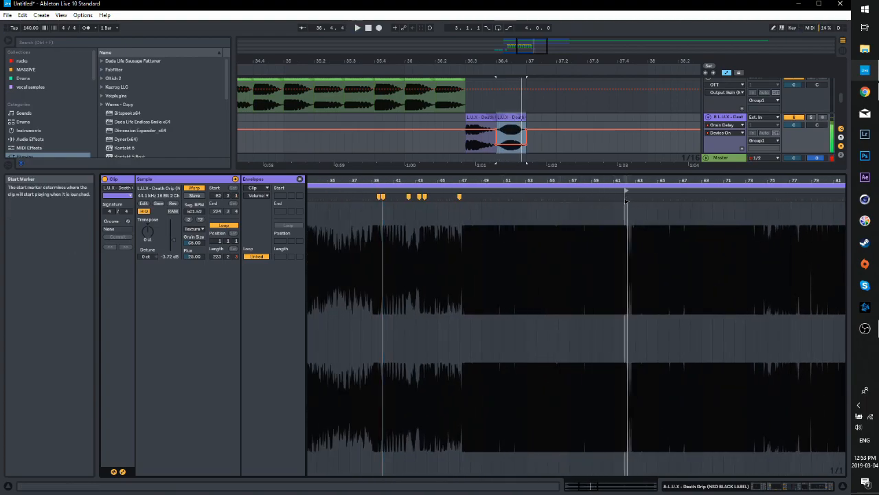
pyautogui.press('space')
pyautogui.press('space')
# Hide automation, trim the end of the second L.U.X clip slightly, adjust its fade and audition it
pyautogui.moveTo(557, 61); pyautogui.dragTo(550, 86)
pyautogui.press('a')
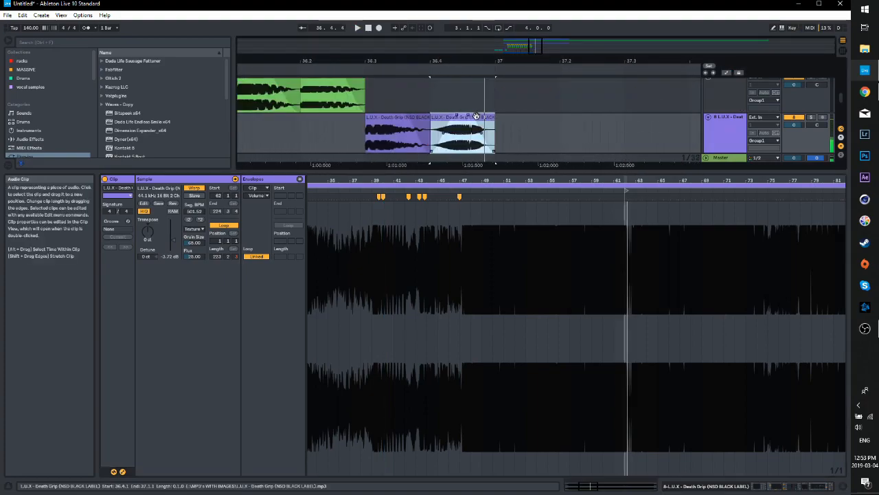
pyautogui.click(468, 117)
pyautogui.moveTo(493, 149); pyautogui.dragTo(485, 151)
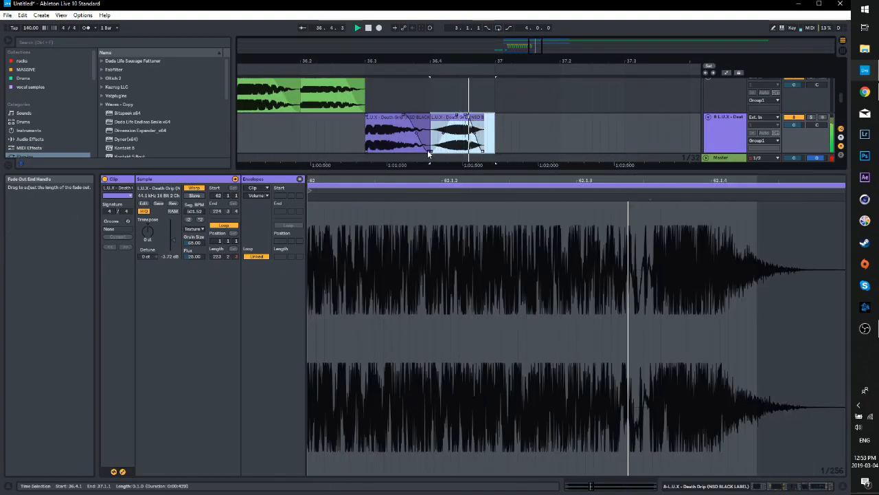
pyautogui.moveTo(457, 116)
pyautogui.mouseDown()
pyautogui.moveTo(441, 118)
pyautogui.moveTo(453, 117)
pyautogui.mouseUp()
pyautogui.press('space')
pyautogui.press('space')
pyautogui.press('space')
pyautogui.press('space')
pyautogui.press('space')
pyautogui.press('space')
# Shorten the second L.U.X clip to a little over half a beat and listen to it with the track's devices shown
pyautogui.moveTo(483, 151); pyautogui.dragTo(472, 157)
pyautogui.press('space')
pyautogui.press('space')
pyautogui.press('space')
pyautogui.doubleClick(727, 117)
pyautogui.press('space')
pyautogui.scroll(-1, 526, 92)
pyautogui.press('space')
pyautogui.press('space')
# Add the Long Tail hall reverb preset at the end of the L.U.X track's effect chain and audition it
pyautogui.click(827, 487)
pyautogui.click(31, 140)
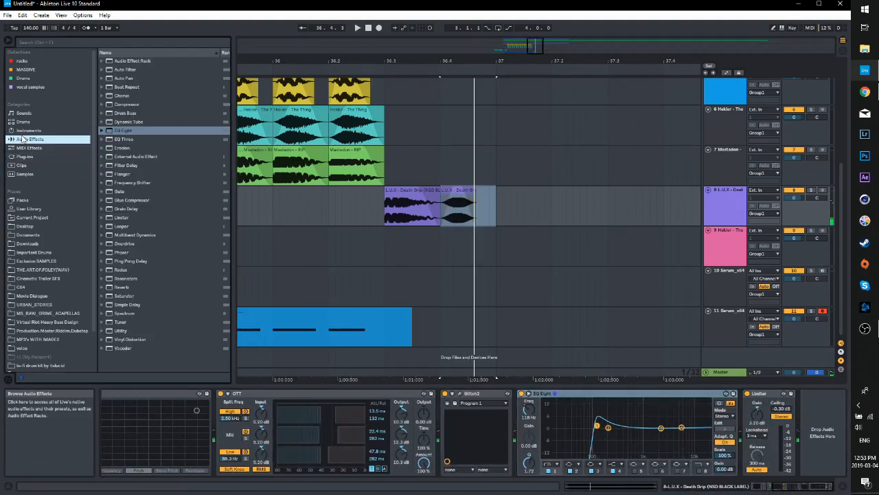
pyautogui.click(104, 288)
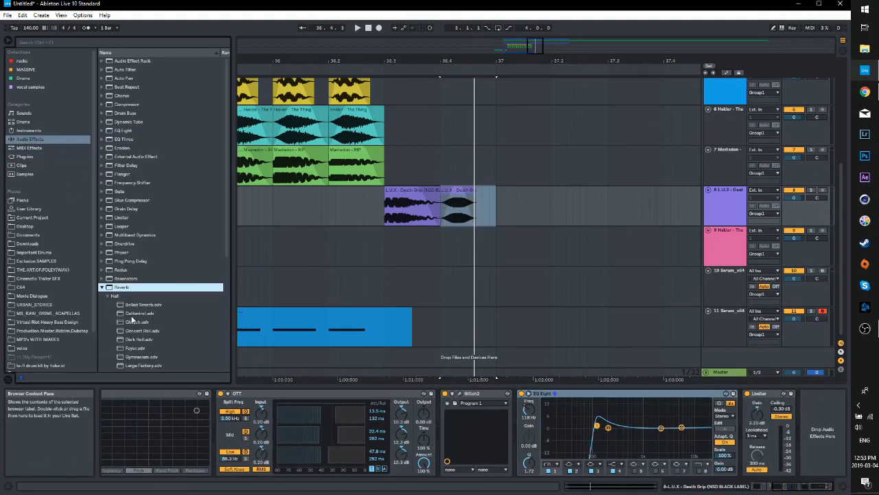
pyautogui.scroll(-2, 140, 344)
pyautogui.click(141, 332)
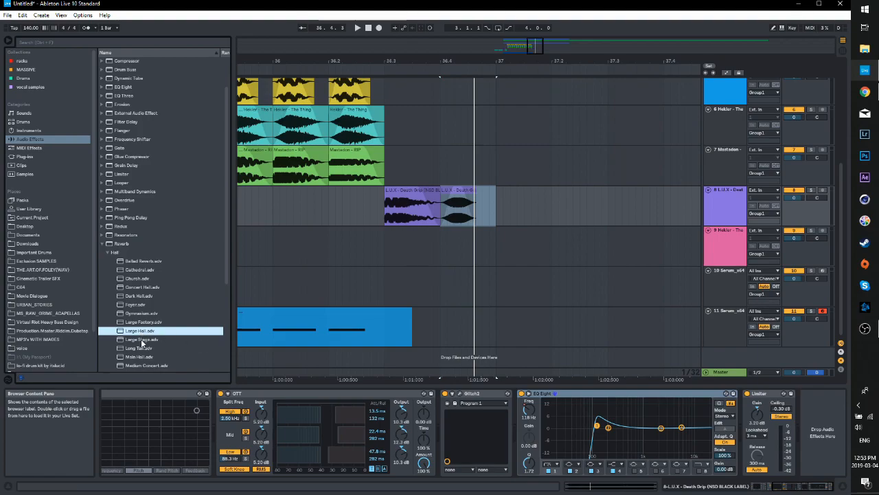
pyautogui.click(140, 349)
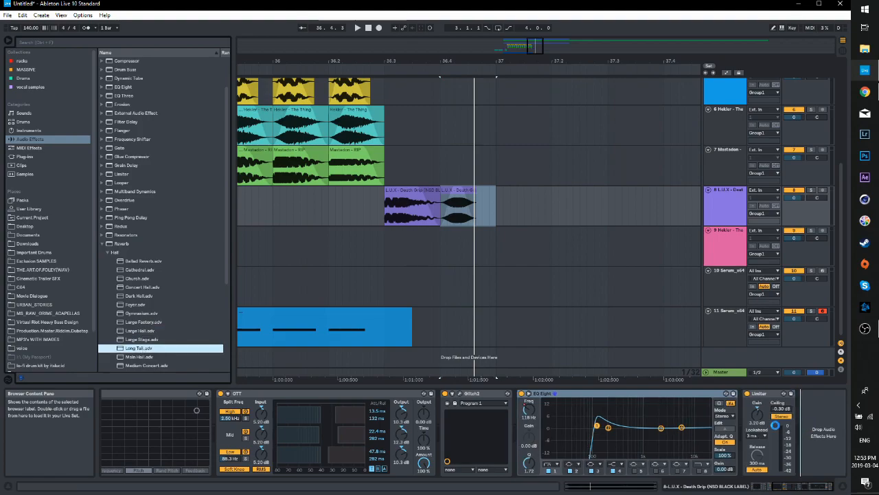
pyautogui.press('space')
pyautogui.press('space')
# Automate the Long Tail reverb's on/off state so it is active only over the second L.U.X clip from 36.4, and play it
pyautogui.moveTo(827, 474); pyautogui.dragTo(828, 491)
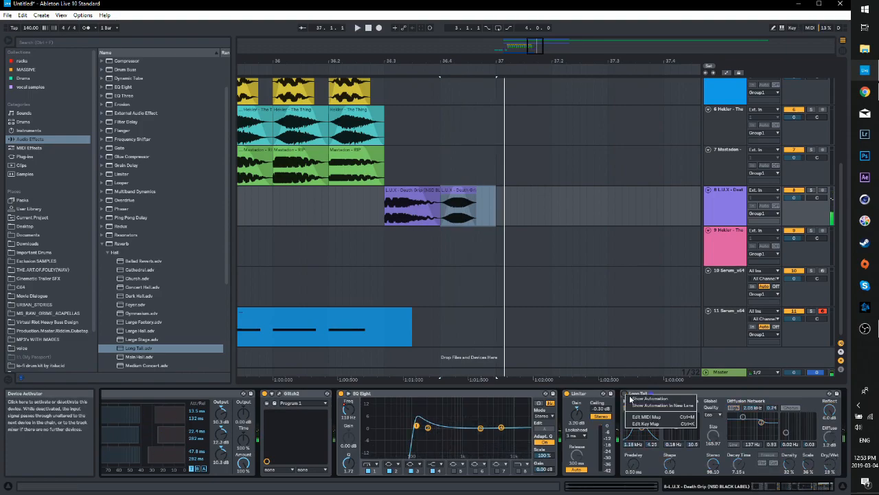
pyautogui.press('a')
pyautogui.press('space')
pyautogui.press('space')
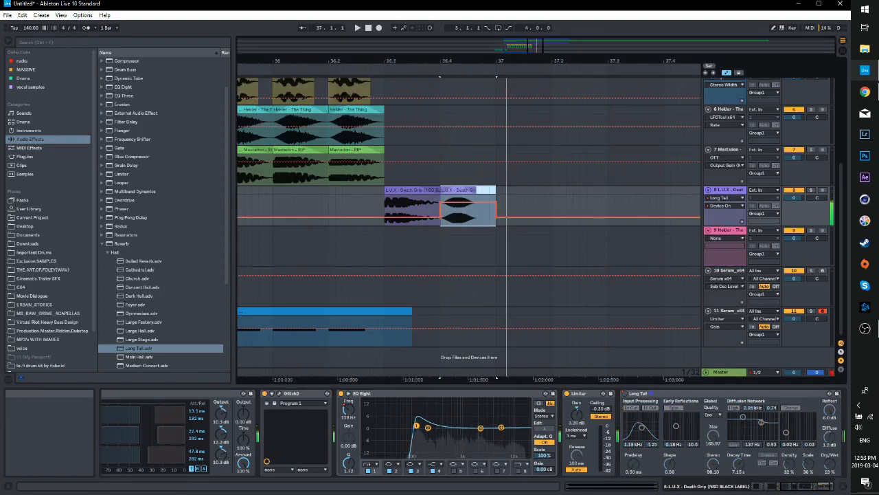
# Hide automation and duplicate the four-bar section from bar 33 to bar 37 across all tracks
pyautogui.moveTo(532, 44); pyautogui.dragTo(533, 32)
pyautogui.moveTo(839, 220); pyautogui.dragTo(826, 91)
pyautogui.moveTo(536, 48); pyautogui.dragTo(514, 19)
pyautogui.moveTo(402, 88); pyautogui.dragTo(523, 372)
pyautogui.scroll(3, 550, 240)
pyautogui.press('a')
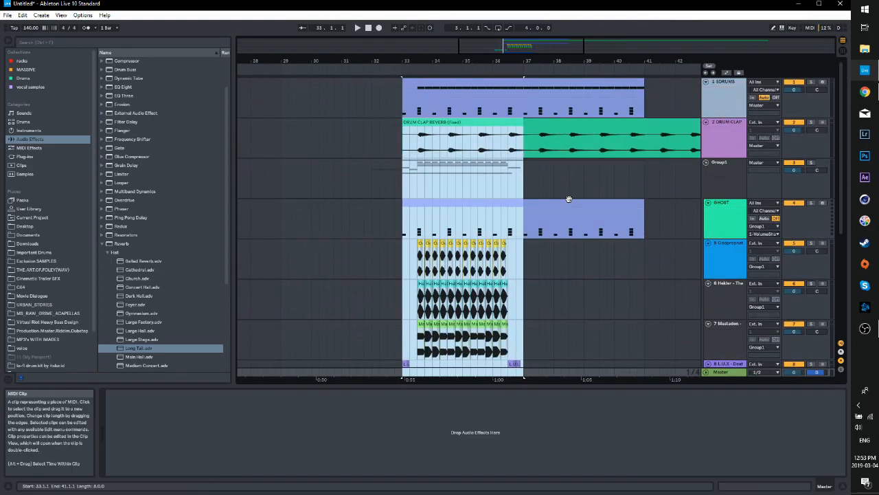
pyautogui.hotkey('ctrl', 'd')
# Play the extended drop from bar 32 and open the short Hekler clip at 37.2 for inspection
pyautogui.click(373, 141)
pyautogui.moveTo(539, 46); pyautogui.dragTo(530, 31)
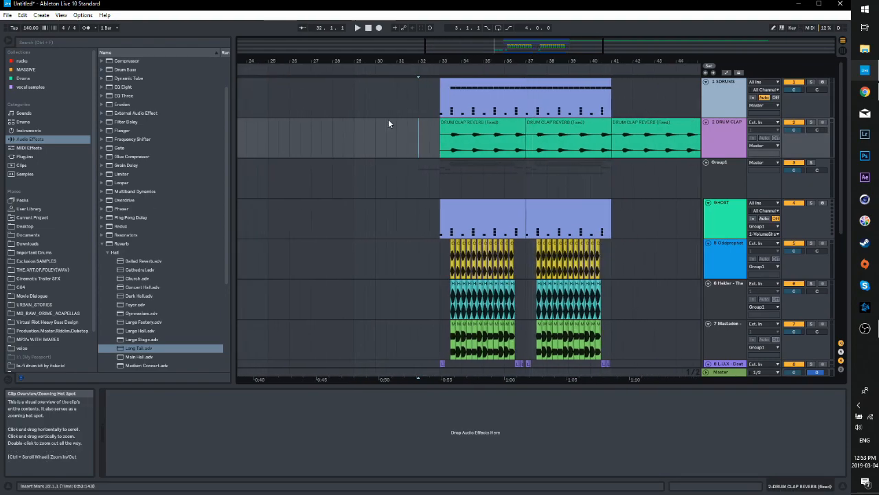
pyautogui.click(421, 95)
pyautogui.press('space')
pyautogui.scroll(-5, 474, 103)
pyautogui.moveTo(524, 61); pyautogui.dragTo(505, 73)
pyautogui.scroll(1, 519, 144)
pyautogui.scroll(2, 549, 143)
pyautogui.scroll(2, 550, 206)
pyautogui.doubleClick(469, 254)
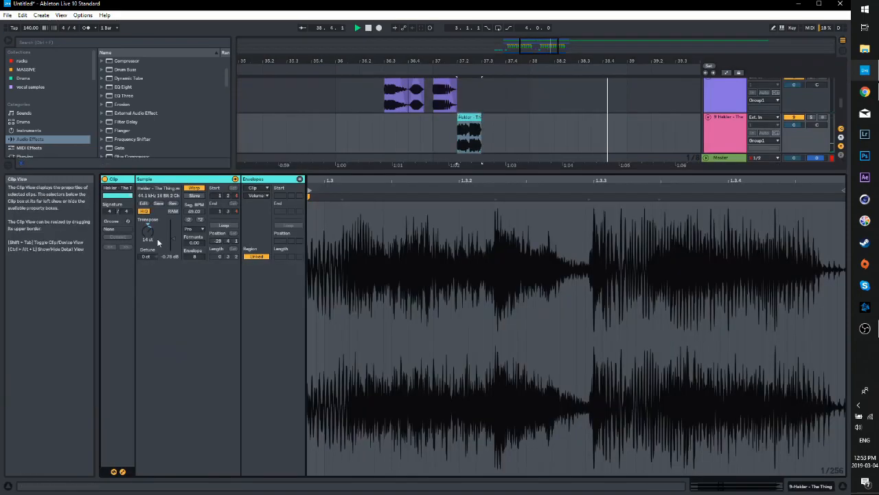
# Solo the main Hekler layer on track 6 and audition it with its devices shown
pyautogui.doubleClick(725, 128)
pyautogui.scroll(1, 474, 206)
pyautogui.click(731, 173)
pyautogui.press('s')
pyautogui.press('space')
pyautogui.press('space')
pyautogui.press('space')
# Automate the Hekler track's LFOTool rate to 1/8 from 37.3 to 40.3, unsolo the track and play it back
pyautogui.click(480, 469)
pyautogui.click(487, 478)
pyautogui.press('a')
pyautogui.moveTo(529, 62); pyautogui.dragTo(414, 54)
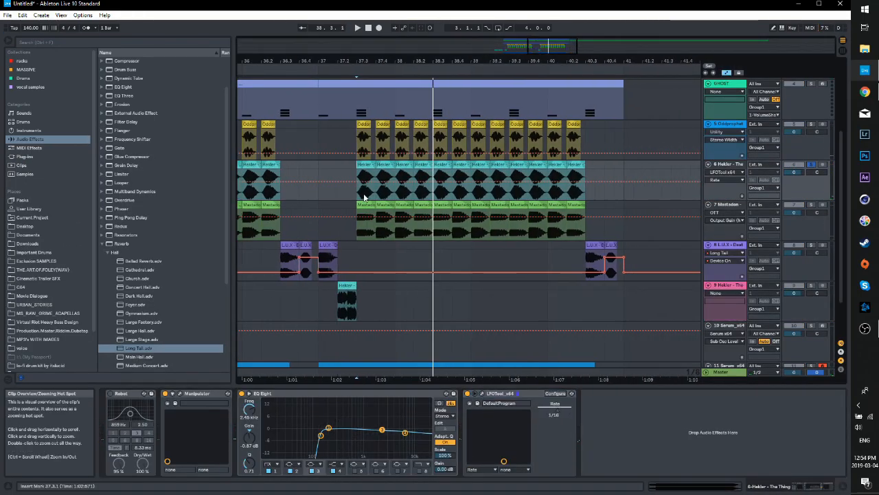
pyautogui.moveTo(356, 188); pyautogui.dragTo(586, 189)
pyautogui.press('space')
pyautogui.click(811, 165)
pyautogui.click(357, 189)
pyautogui.hscroll(-1, 480, 184)
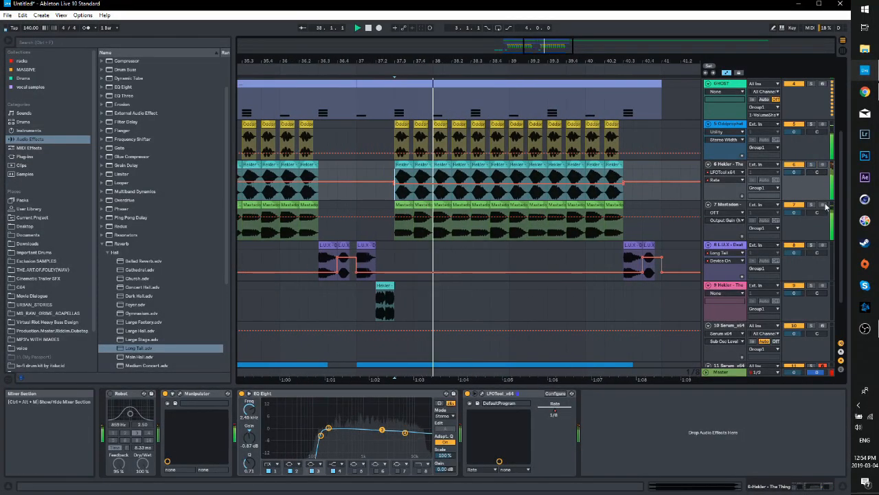
# Solo the Mastodon track and listen to its repeated section
pyautogui.click(726, 205)
pyautogui.click(811, 205)
pyautogui.press('space')
pyautogui.press('space')
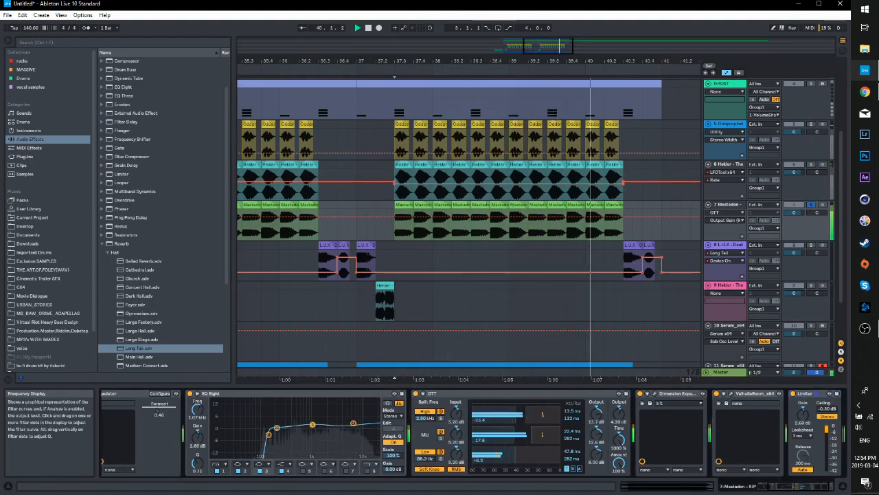
# Select the Oddprophet track and insert a Frequency Shifter at the start of its effect chain
pyautogui.click(735, 125)
pyautogui.press('space')
pyautogui.click(103, 244)
pyautogui.moveTo(132, 183); pyautogui.dragTo(110, 398)
pyautogui.press('space')
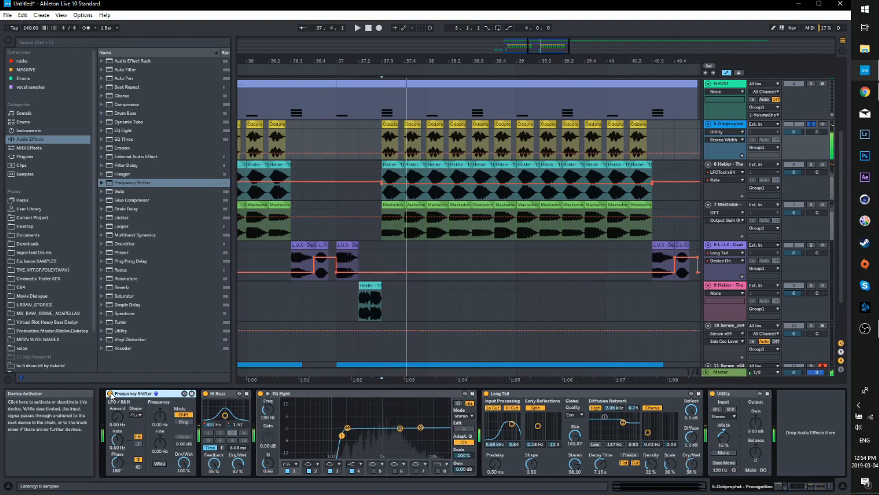
# Automate the Frequency Shifter's coarse frequency from 37.3 to 40.3 and lower it to about -900 Hz
pyautogui.click(160, 426)
pyautogui.moveTo(383, 136); pyautogui.dragTo(651, 137)
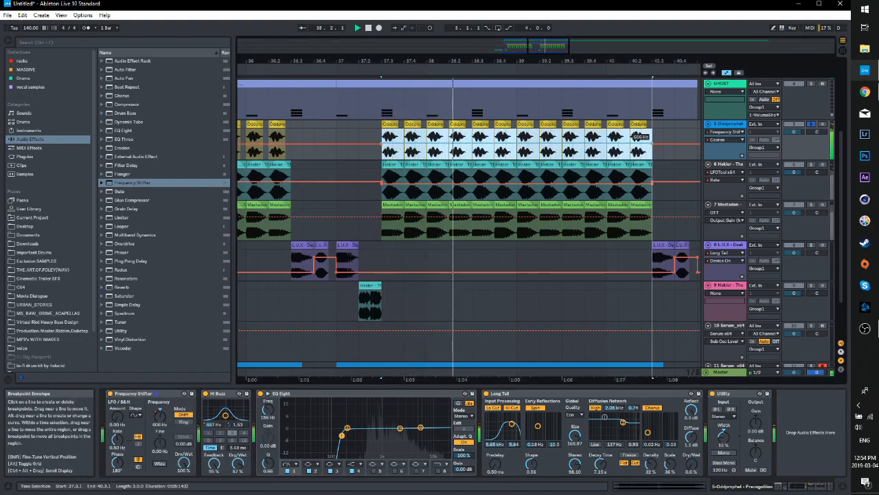
pyautogui.moveTo(635, 137); pyautogui.dragTo(635, 142)
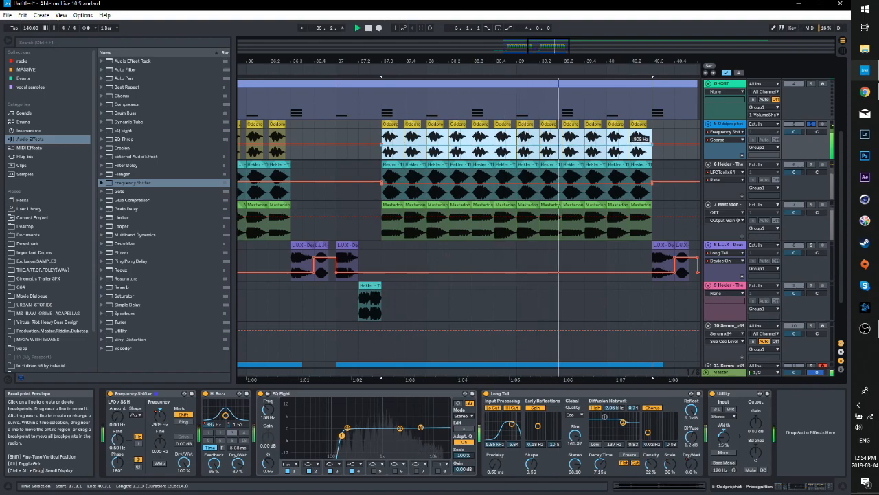
# Switch the Frequency Shifter to Ring mode and automate its ring frequency and the Hi Buzz filter frequency from 37.3 to 40.3
pyautogui.rightClick(163, 417)
pyautogui.click(187, 421)
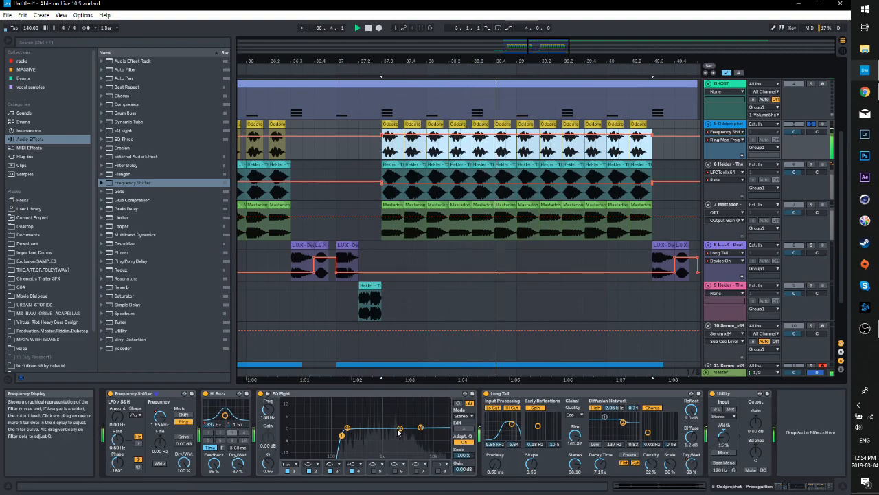
pyautogui.rightClick(217, 424)
pyautogui.click(238, 428)
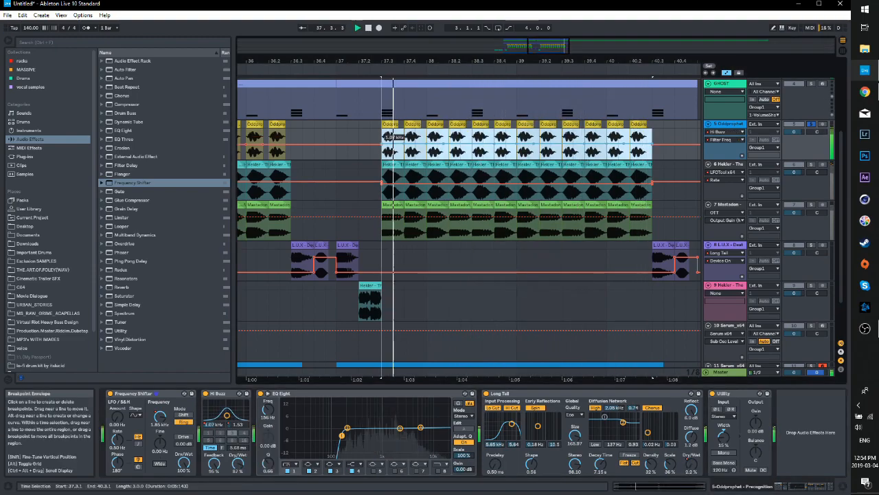
pyautogui.click(160, 417)
pyautogui.moveTo(389, 143); pyautogui.dragTo(396, 137)
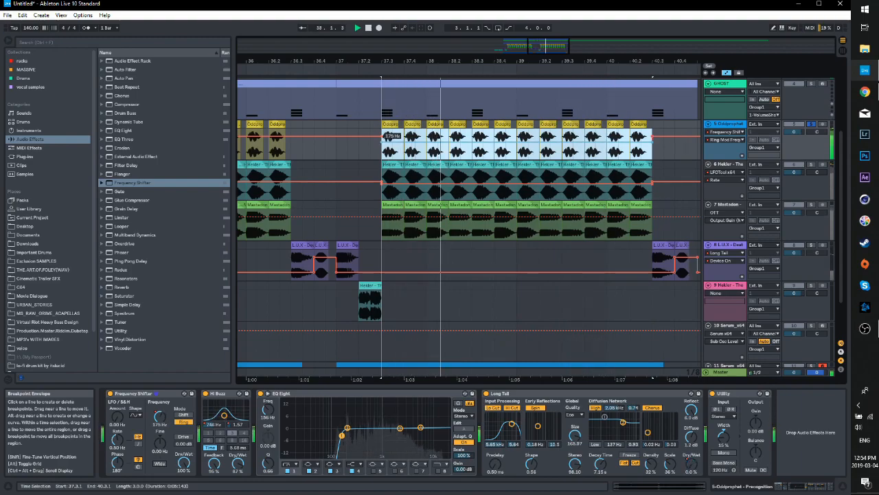
# Unsolo the Oddprophet track and play the full drop from 33.3
pyautogui.moveTo(548, 46); pyautogui.dragTo(540, 38)
pyautogui.click(812, 124)
pyautogui.press('space')
pyautogui.press('space')
pyautogui.click(310, 158)
pyautogui.press('space')
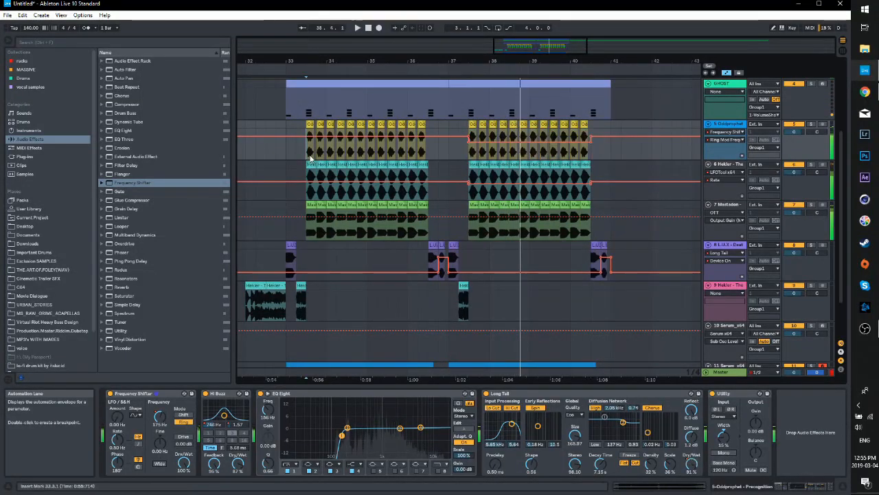
pyautogui.moveTo(311, 158); pyautogui.dragTo(324, 160)
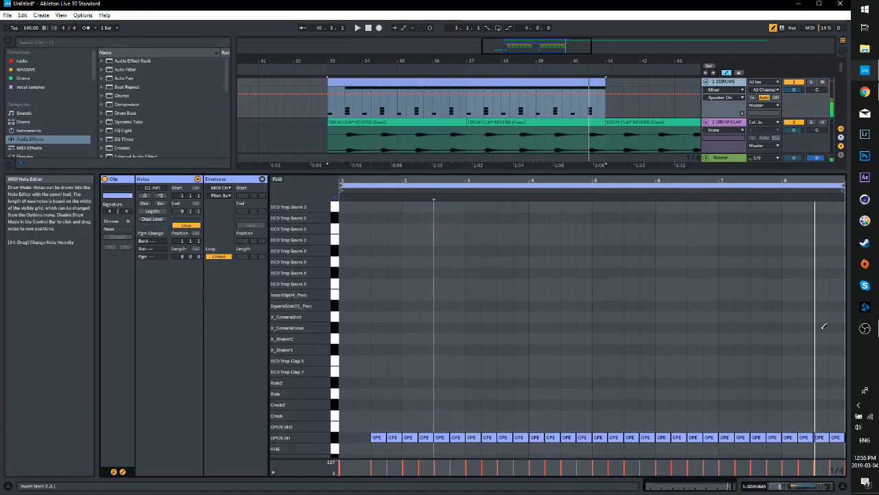
# Set the drum clip's note grid to 1/16 and draw a short run of fill notes near 40.3
pyautogui.scroll(2, 824, 327)
pyautogui.rightClick(812, 295)
pyautogui.click(759, 365)
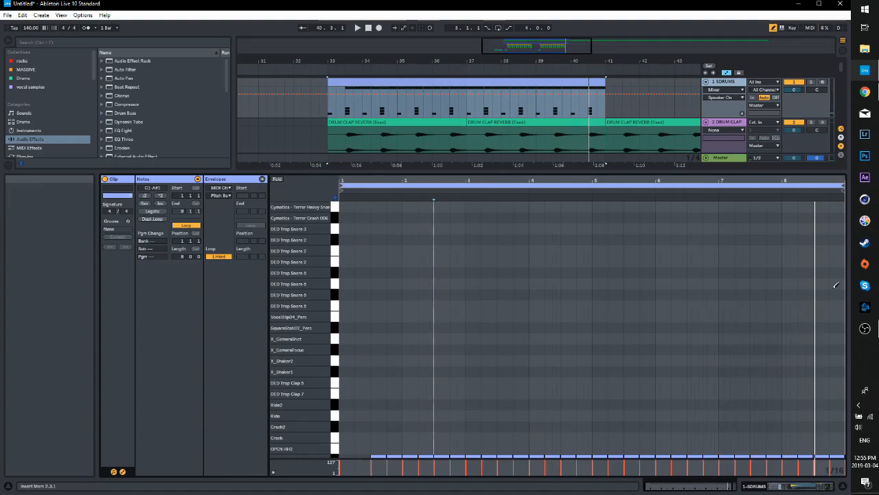
pyautogui.rightClick(744, 364)
pyautogui.rightClick(725, 357)
pyautogui.click(736, 353)
# Play the end of the drop from bar 40 with the drum track's devices shown
pyautogui.click(571, 103)
pyautogui.press('space')
pyautogui.doubleClick(725, 86)
pyautogui.scroll(4, 622, 141)
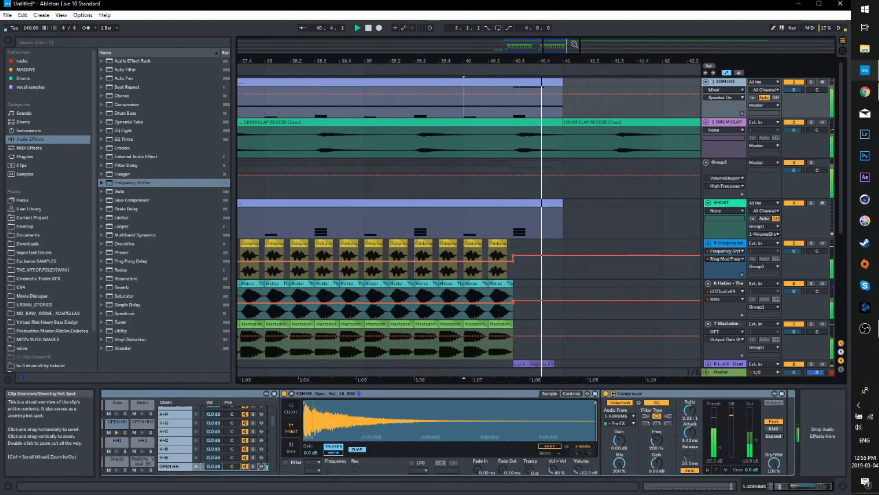
pyautogui.press('space')
pyautogui.scroll(-5, 569, 167)
# Delete the second L.U.X clip at 40.4 and extend the one at 40.3 to bar 41
pyautogui.doubleClick(529, 199)
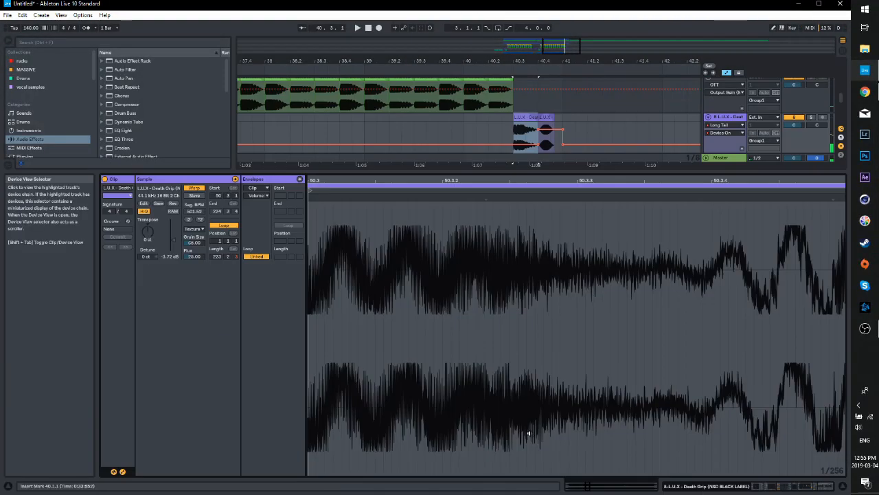
pyautogui.click(200, 220)
pyautogui.click(545, 117)
pyautogui.press('Delete')
pyautogui.moveTo(536, 118); pyautogui.dragTo(557, 118)
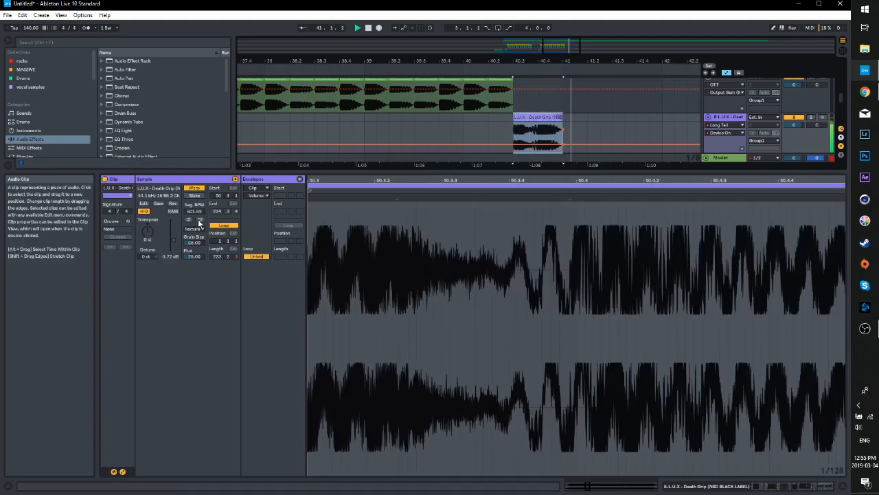
# Reverse the extended L.U.X clip and set its grain size to 108.03 and flux to 0.00
pyautogui.click(176, 204)
pyautogui.press('space')
pyautogui.moveTo(194, 257); pyautogui.dragTo(195, 277)
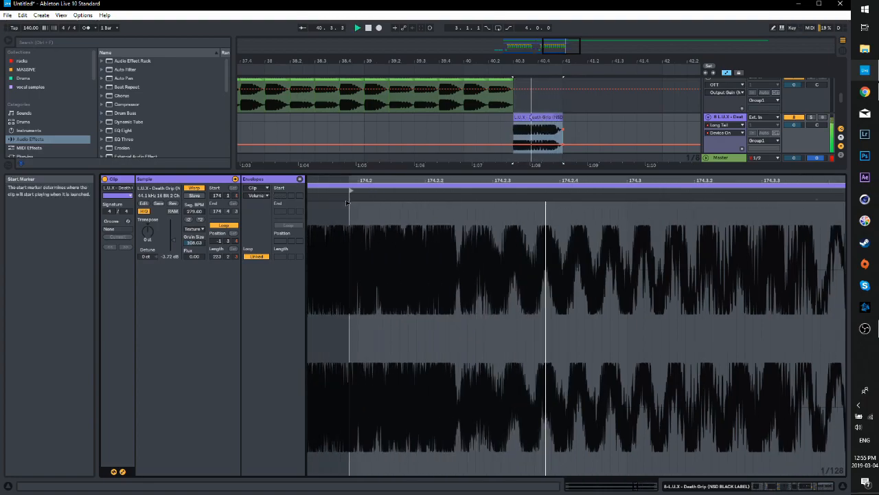
# Move the extended L.U.X clip's sample start marker to 174.3.2 and audition it
pyautogui.press('space')
pyautogui.moveTo(833, 227)
pyautogui.mouseDown()
pyautogui.moveTo(848, 237)
pyautogui.moveTo(396, 256)
pyautogui.moveTo(248, 251)
pyautogui.mouseUp()
pyautogui.press('space')
pyautogui.press('space')
pyautogui.press('space')
pyautogui.press('space')
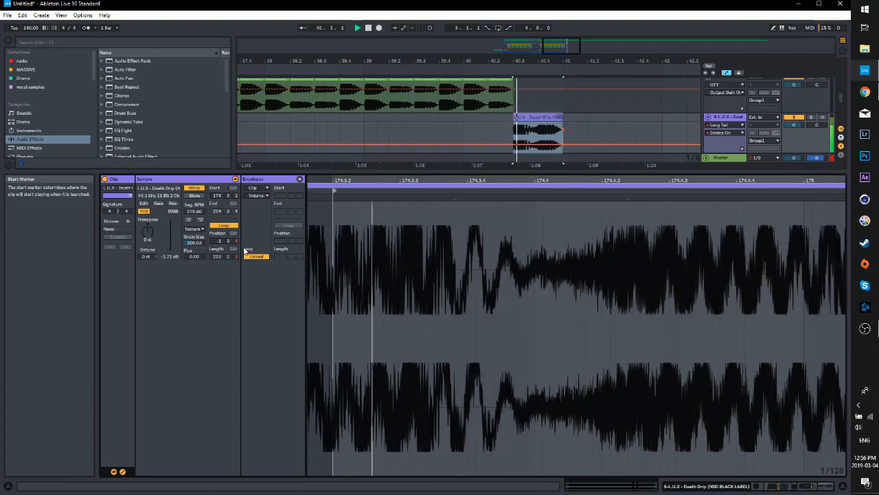
# Try doubling and halving the L.U.X clip's original tempo, then restore it to 279.60 BPM and play it
pyautogui.click(199, 221)
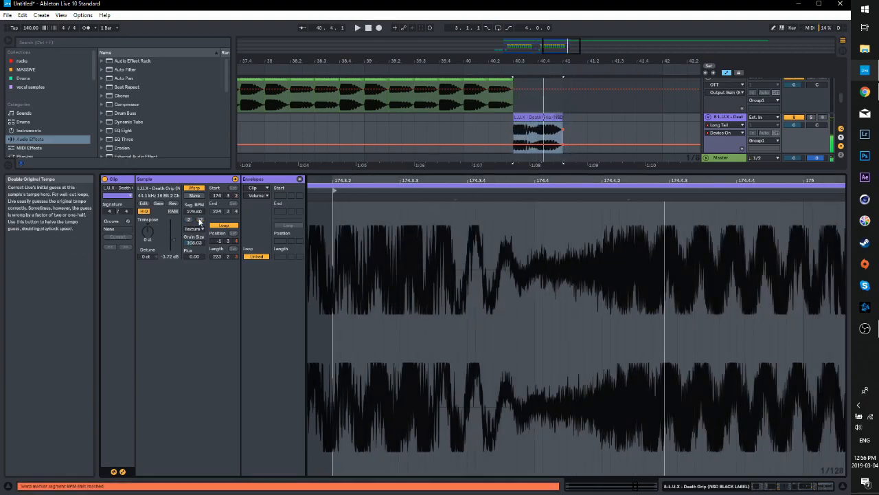
pyautogui.click(189, 220)
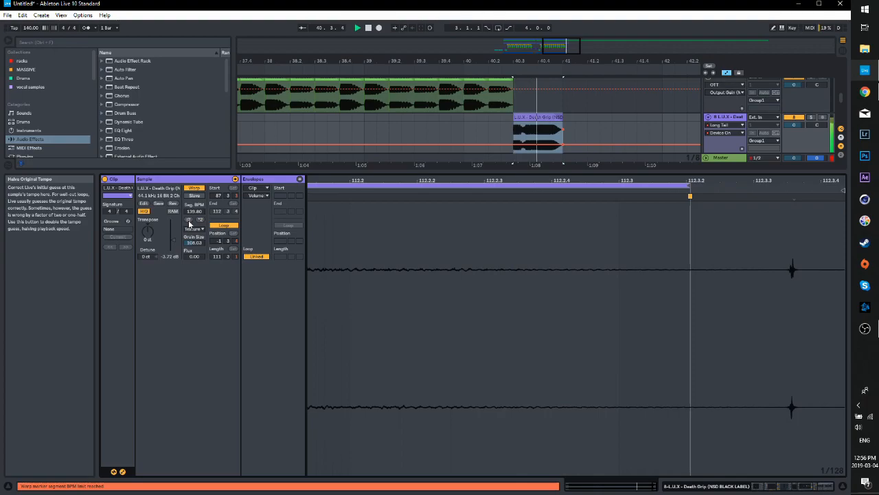
pyautogui.click(200, 220)
pyautogui.press('space')
pyautogui.press('space')
# Show the L.U.X track's devices and listen to the closing fill several times
pyautogui.doubleClick(732, 140)
pyautogui.press('space')
pyautogui.press('space')
pyautogui.press('space')
pyautogui.press('space')
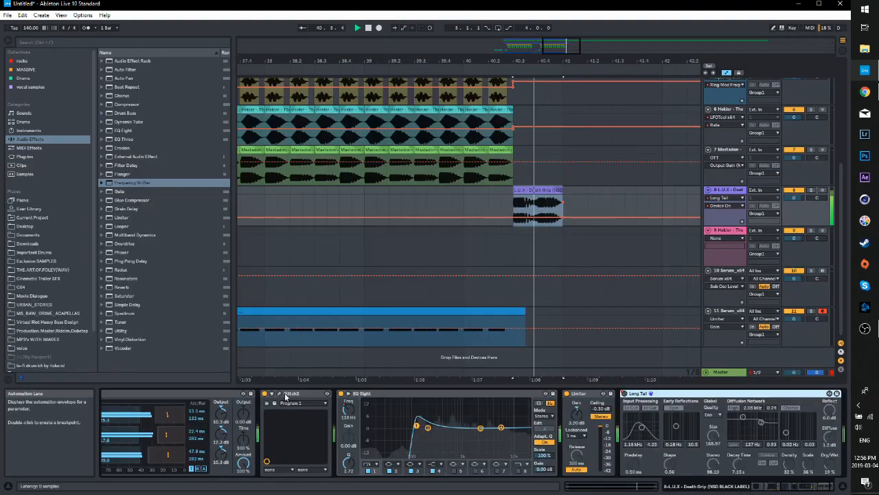
pyautogui.press('space')
pyautogui.press('space')
pyautogui.press('space')
# Automate the Grain Delay's frequency as a falling ramp across the L.U.X clip from 40.3 to 41.1 and audition it
pyautogui.moveTo(794, 485); pyautogui.dragTo(745, 485)
pyautogui.rightClick(301, 411)
pyautogui.click(319, 416)
pyautogui.press('space')
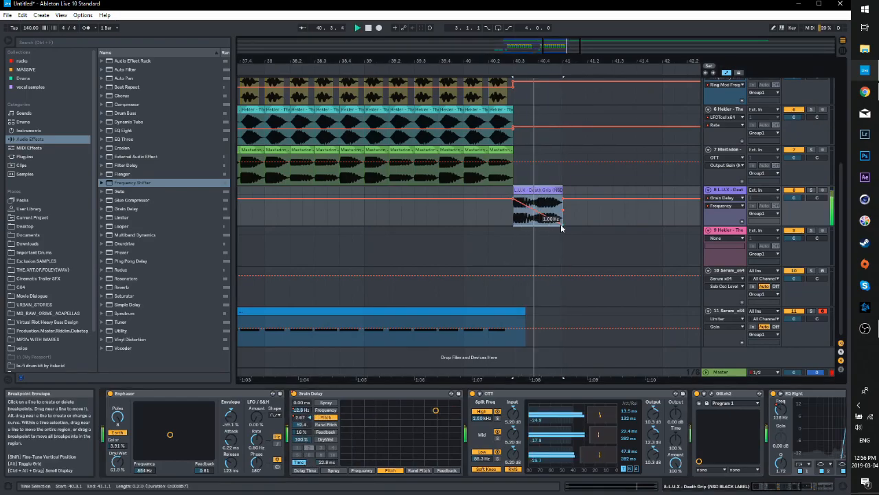
pyautogui.press('space')
# Automate the Grain Delay's pitch as a falling ramp across the closing L.U.X clip, enlarge the track and play it
pyautogui.rightClick(301, 417)
pyautogui.click(322, 417)
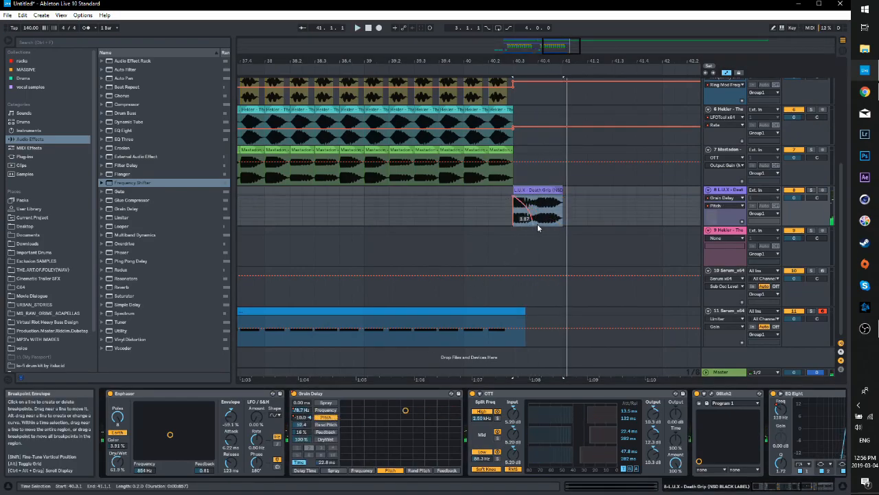
pyautogui.moveTo(730, 226); pyautogui.dragTo(705, 319)
pyautogui.click(538, 276)
pyautogui.press('space')
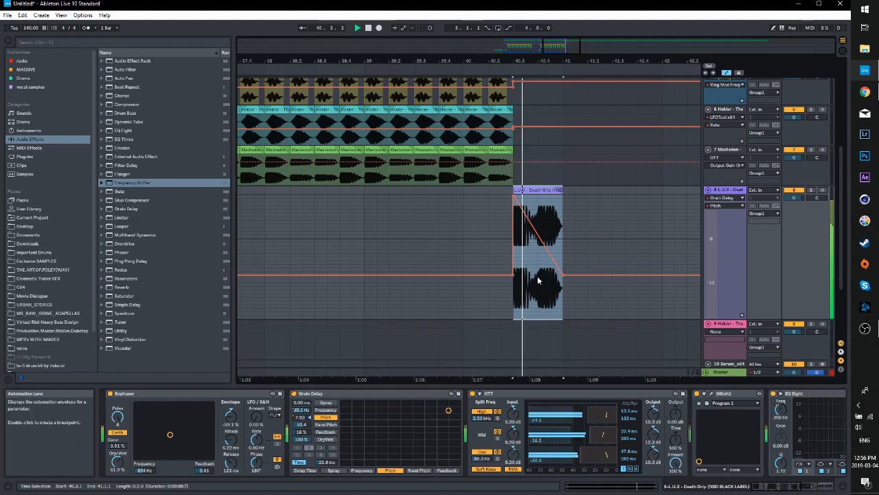
pyautogui.press('space')
# Reshape the Grain Delay pitch envelope into a rising ramp ending at 12.0 and audition it
pyautogui.moveTo(562, 275); pyautogui.dragTo(562, 195)
pyautogui.press('space')
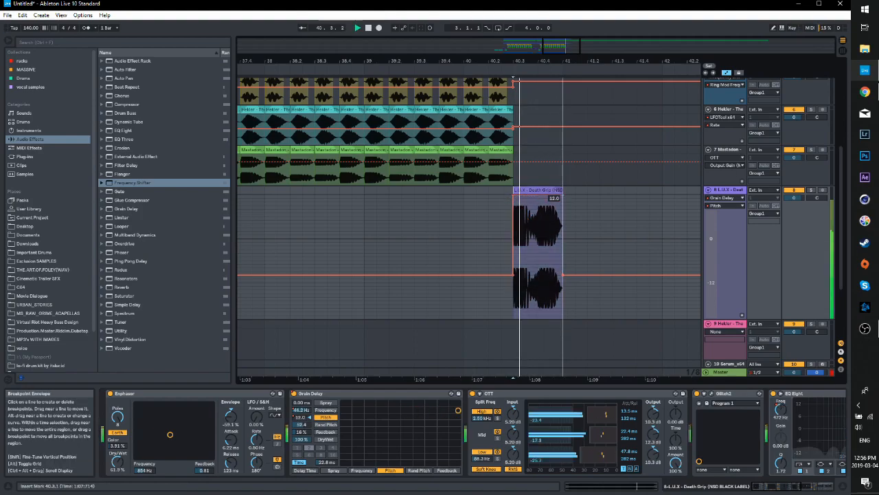
pyautogui.click(513, 196)
pyautogui.press('space')
pyautogui.press('space')
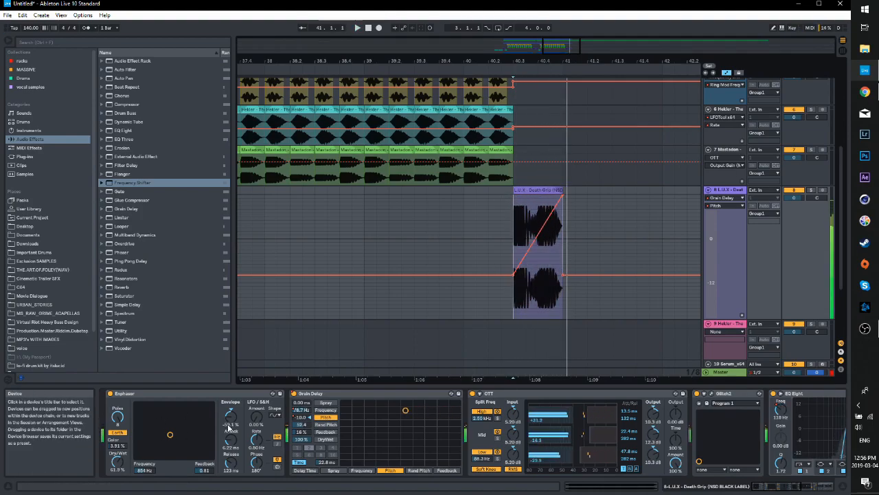
# Check the Enphaser's feedback automation and ramp its frequency up to about 15.7 kHz across the closing L.U.X clip
pyautogui.rightClick(142, 474)
pyautogui.click(165, 430)
pyautogui.press('space')
pyautogui.rightClick(206, 471)
pyautogui.click(235, 424)
pyautogui.press('space')
pyautogui.moveTo(514, 286); pyautogui.dragTo(562, 287)
pyautogui.press('space')
pyautogui.moveTo(562, 266); pyautogui.dragTo(563, 196)
pyautogui.click(145, 470)
pyautogui.moveTo(563, 243); pyautogui.dragTo(564, 197)
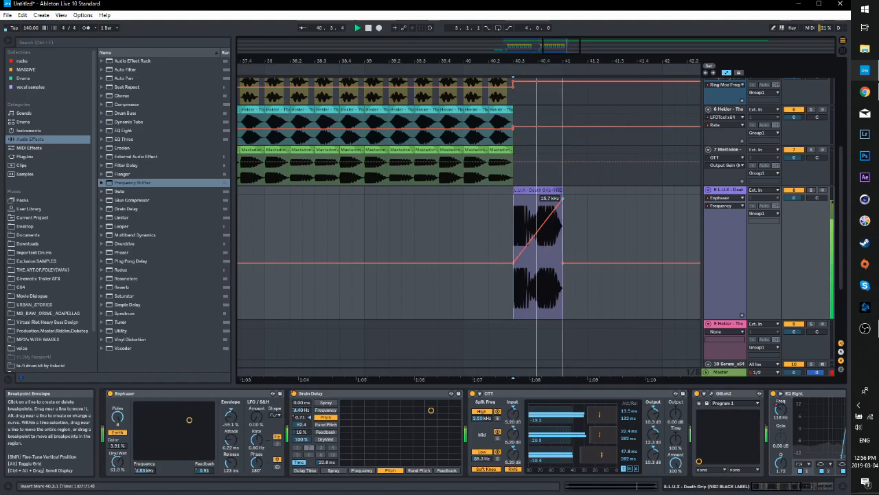
# Show the Enphaser's dry/wet automation, raise it across the closing L.U.X clip from 40.3 to 41.1 and audition it
pyautogui.press('space')
pyautogui.rightClick(117, 464)
pyautogui.click(140, 419)
pyautogui.moveTo(513, 282); pyautogui.dragTo(563, 282)
pyautogui.moveTo(538, 242); pyautogui.dragTo(538, 196)
pyautogui.press('space')
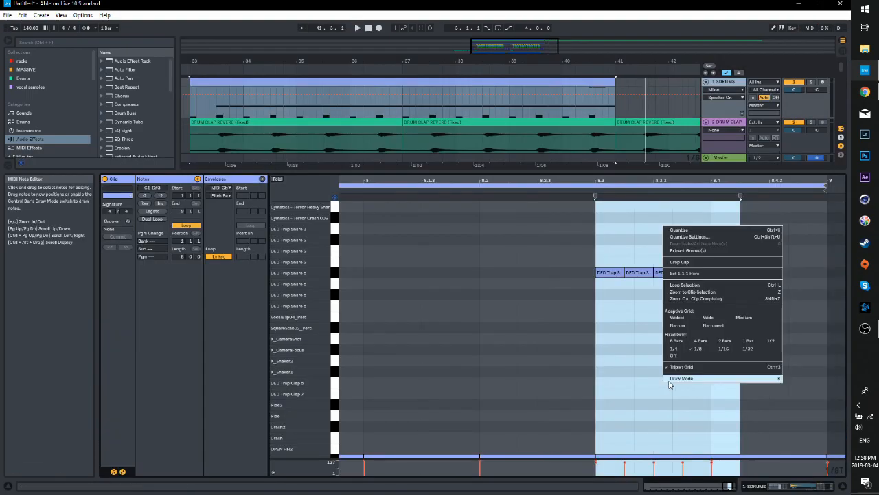
# Replace the snare notes at 8.3 in the drum clip with three eighth-note-triplet DED Trap Snare hits on F#3
pyautogui.click(687, 425)
pyautogui.press('Delete')
pyautogui.click(615, 259)
pyautogui.click(616, 260)
pyautogui.click(623, 242)
pyautogui.click(626, 240)
pyautogui.click(627, 238)
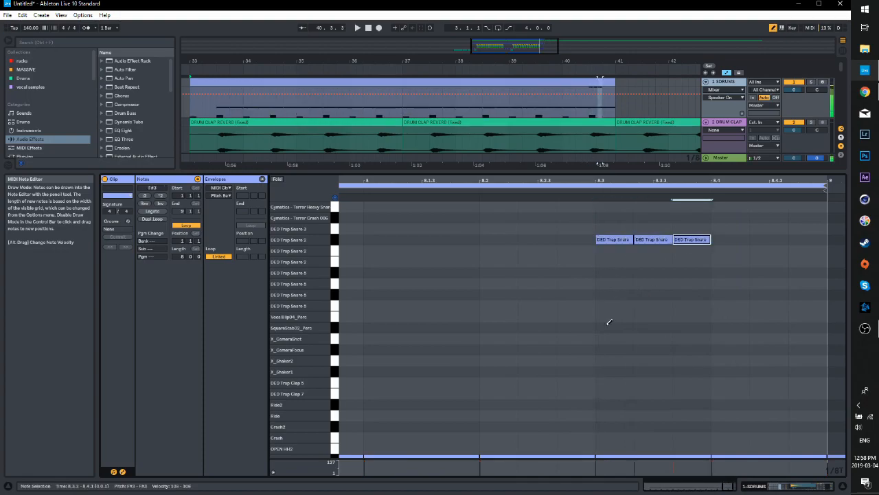
# Add a sixteenth-note-triplet DED Trap Snare hit on F3 at 8.4.1 of the drum clip
pyautogui.rightClick(688, 376)
pyautogui.click(745, 339)
pyautogui.rightClick(666, 344)
pyautogui.click(689, 326)
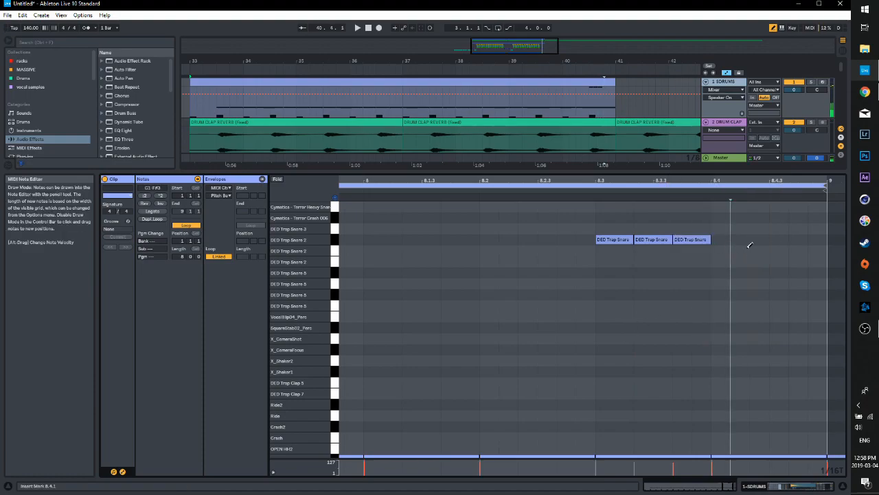
pyautogui.rightClick(716, 329)
pyautogui.click(752, 294)
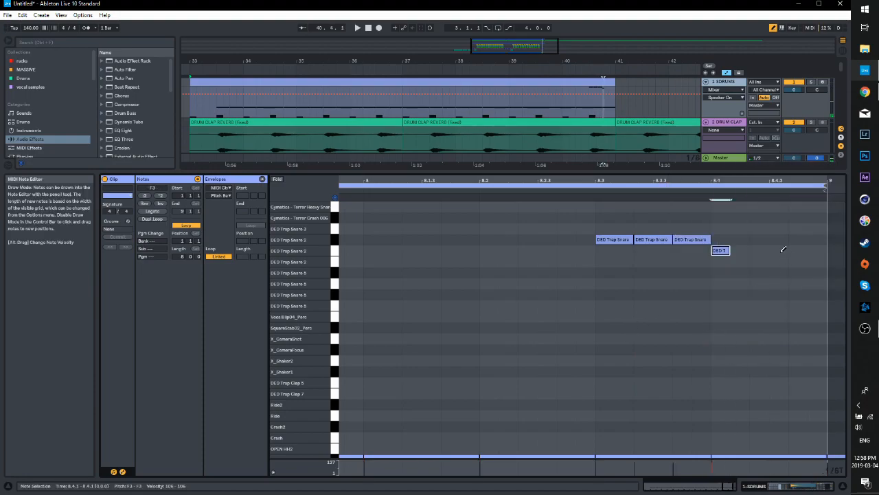
# Disable the triplet grid and draw an eighth-note DED Trap Snare hit on F3 at 8.4.3 to finish the fill
pyautogui.rightClick(682, 327)
pyautogui.click(698, 477)
pyautogui.rightClick(617, 325)
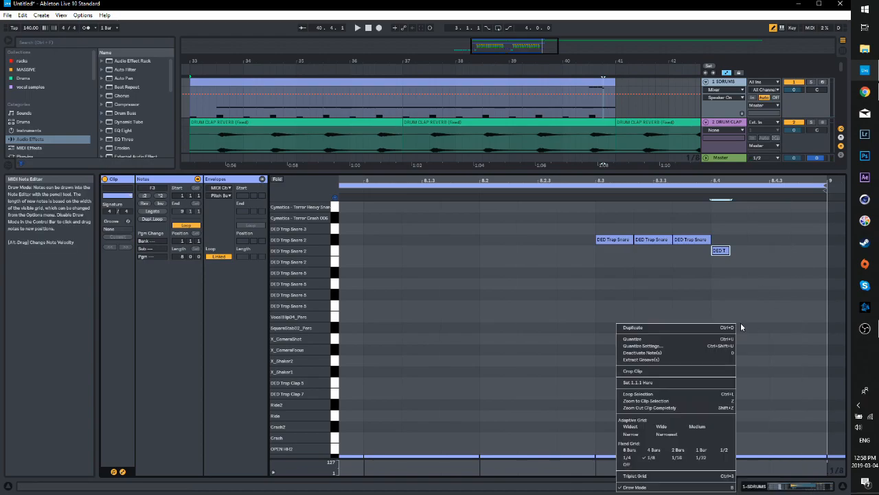
pyautogui.press('Escape')
pyautogui.click(797, 250)
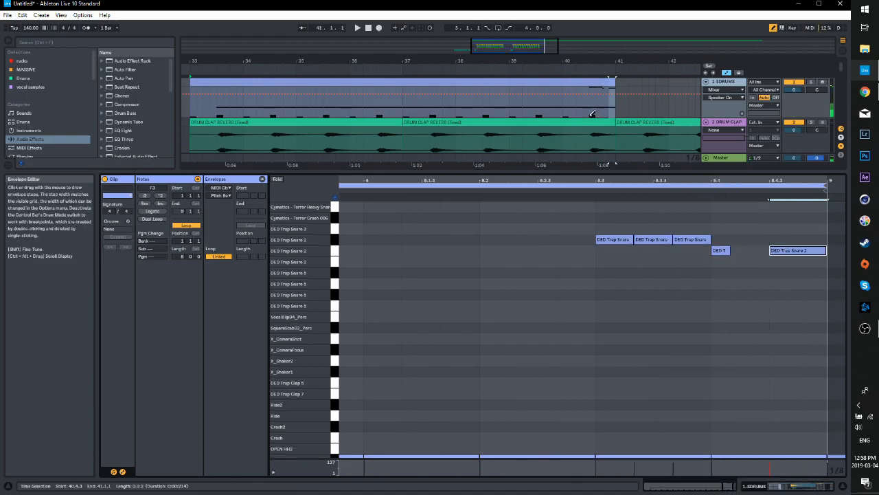
pyautogui.click(593, 367)
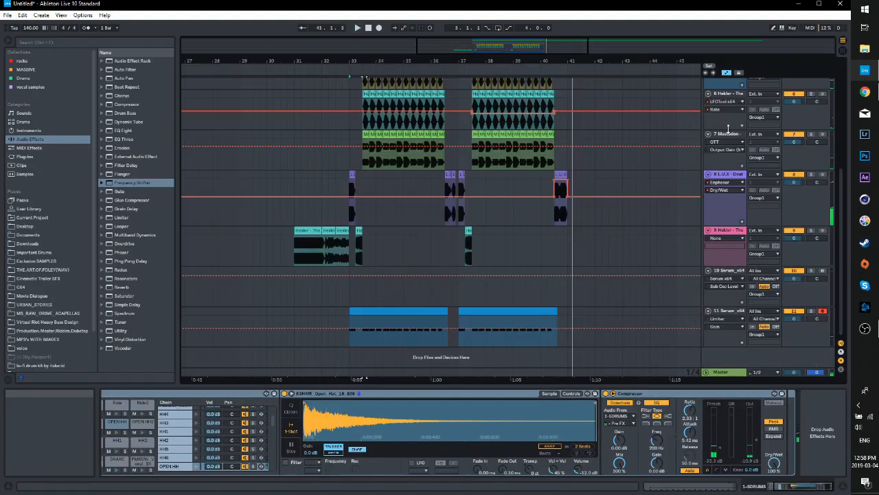
# Look over the arrangement of both phrases, from the drum tracks down to the Serum bass
pyautogui.scroll(5, 481, 151)
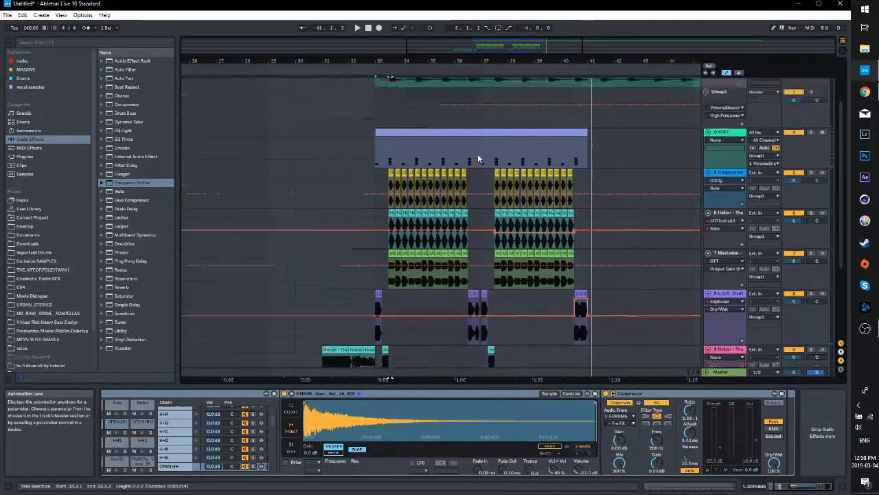
pyautogui.moveTo(451, 61); pyautogui.dragTo(429, 74)
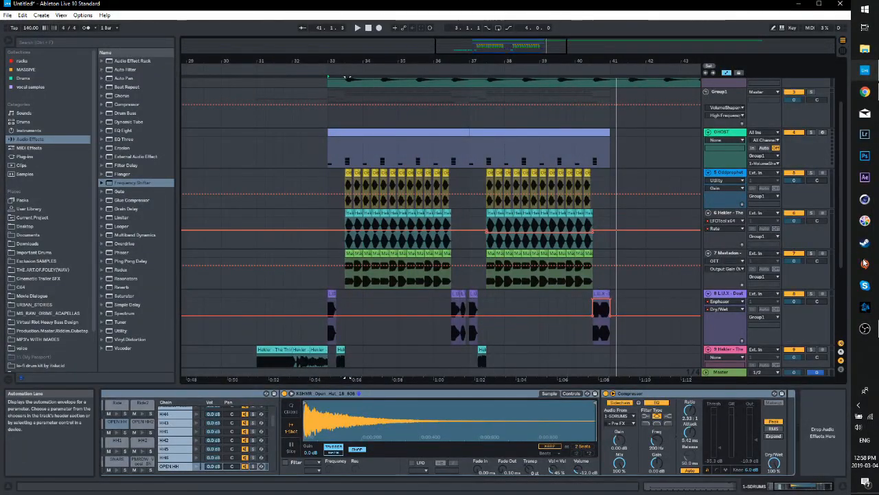
pyautogui.moveTo(842, 263); pyautogui.dragTo(834, 316)
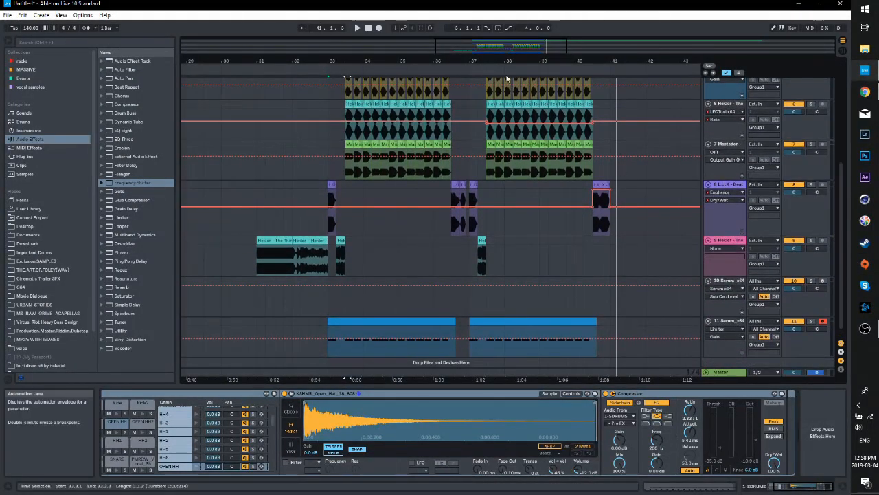
pyautogui.moveTo(512, 61); pyautogui.dragTo(529, 76)
pyautogui.click(826, 315)
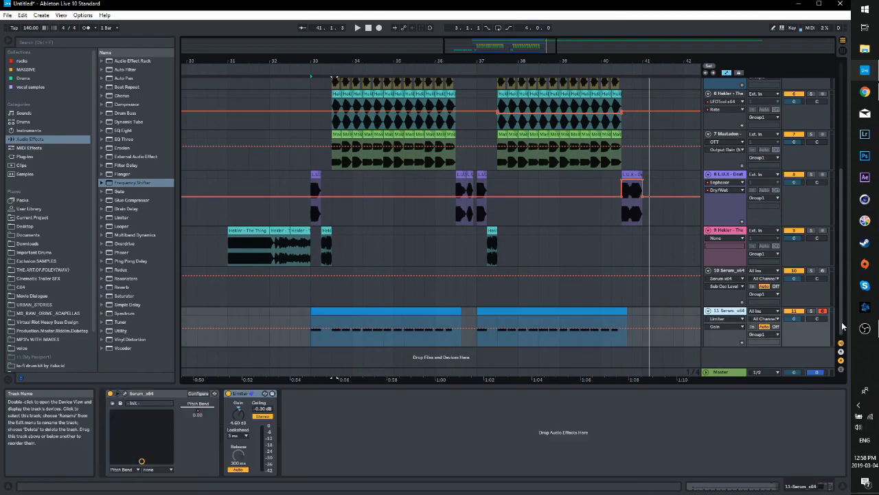
pyautogui.scroll(5, 834, 249)
pyautogui.moveTo(831, 240); pyautogui.dragTo(832, 206)
pyautogui.moveTo(446, 62); pyautogui.dragTo(448, 61)
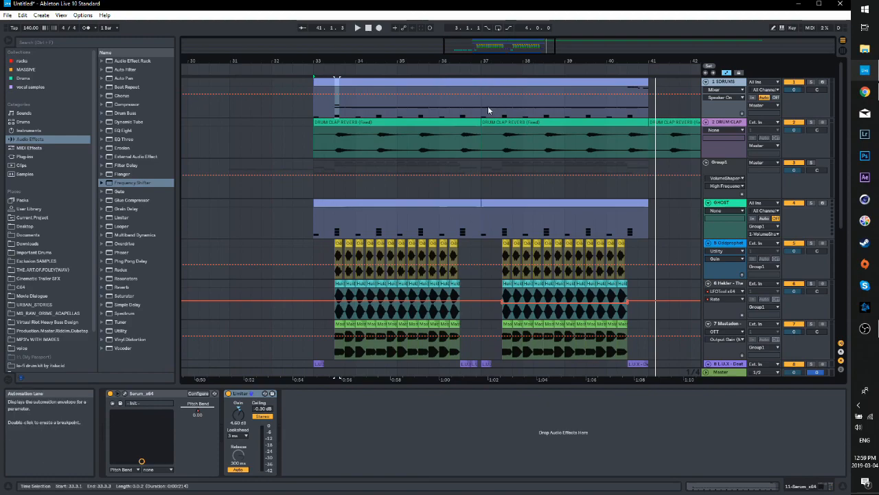
pyautogui.scroll(-2, 301, 136)
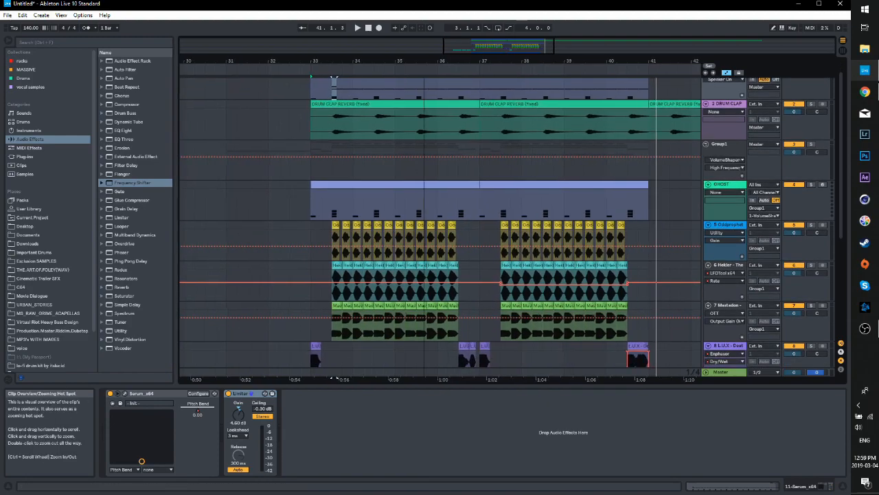
pyautogui.scroll(-5, 482, 216)
pyautogui.moveTo(456, 62); pyautogui.dragTo(694, 108)
pyautogui.moveTo(392, 440); pyautogui.dragTo(388, 409)
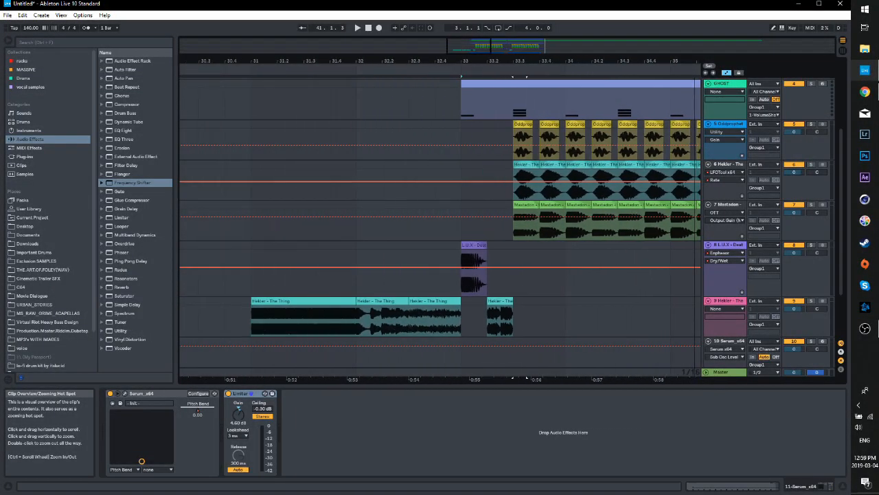
pyautogui.moveTo(695, 90); pyautogui.dragTo(421, 63)
pyautogui.moveTo(842, 226); pyautogui.dragTo(843, 160)
pyautogui.moveTo(503, 44); pyautogui.dragTo(508, 36)
pyautogui.scroll(-1, 825, 165)
pyautogui.moveTo(839, 158); pyautogui.dragTo(838, 278)
pyautogui.scroll(5, 836, 274)
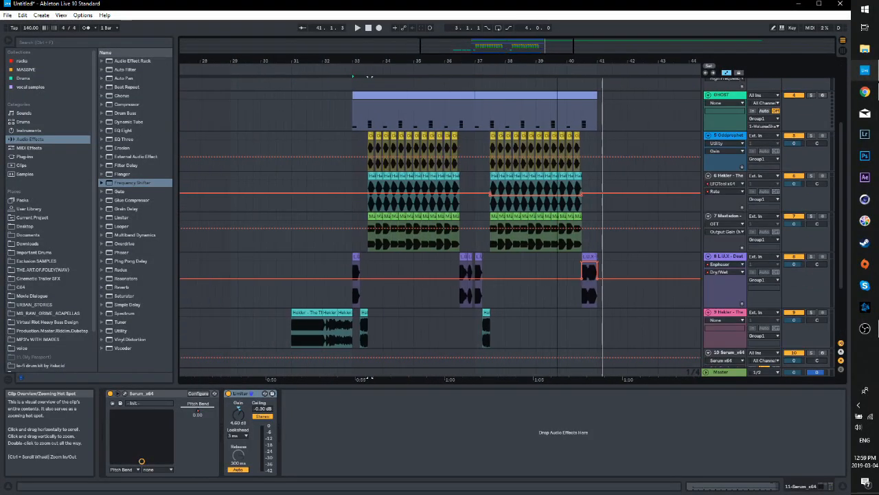
# Play the drop from 31.1.1 and examine the note pattern in the 1-SDRUMS clip
pyautogui.click(320, 245)
pyautogui.press('space')
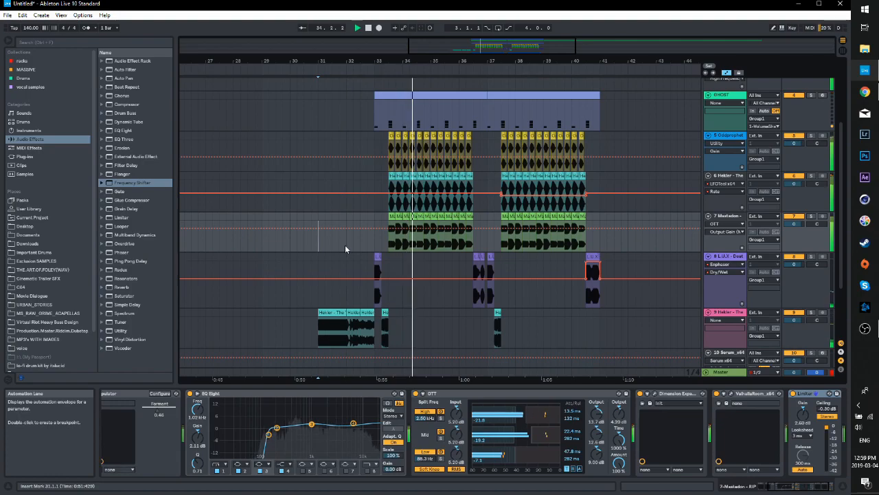
pyautogui.scroll(3, 344, 245)
pyautogui.press('space')
pyautogui.click(419, 81)
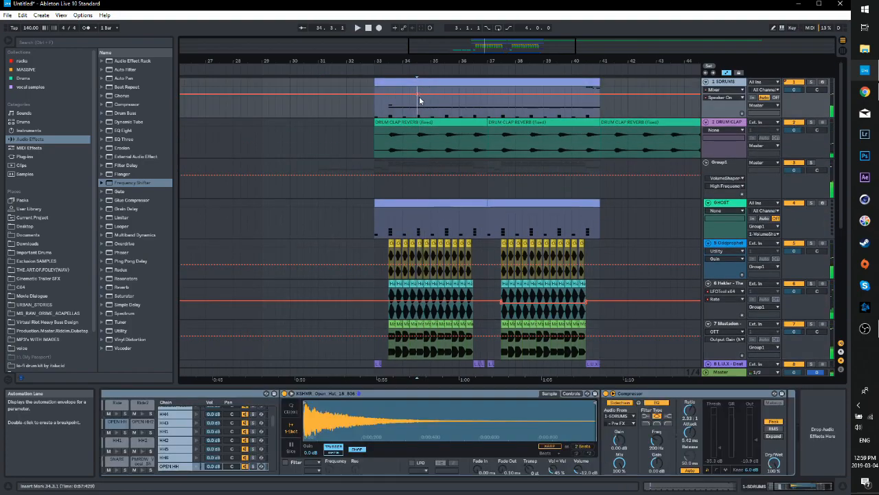
pyautogui.doubleClick(421, 82)
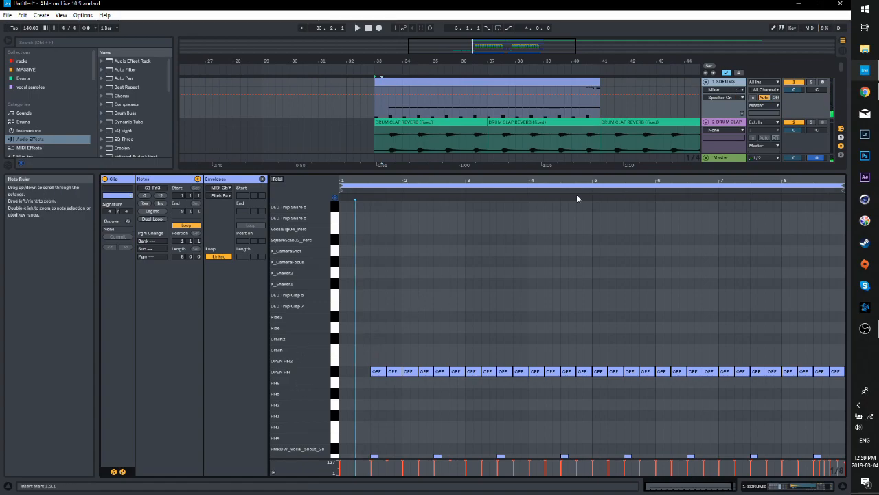
pyautogui.click(724, 83)
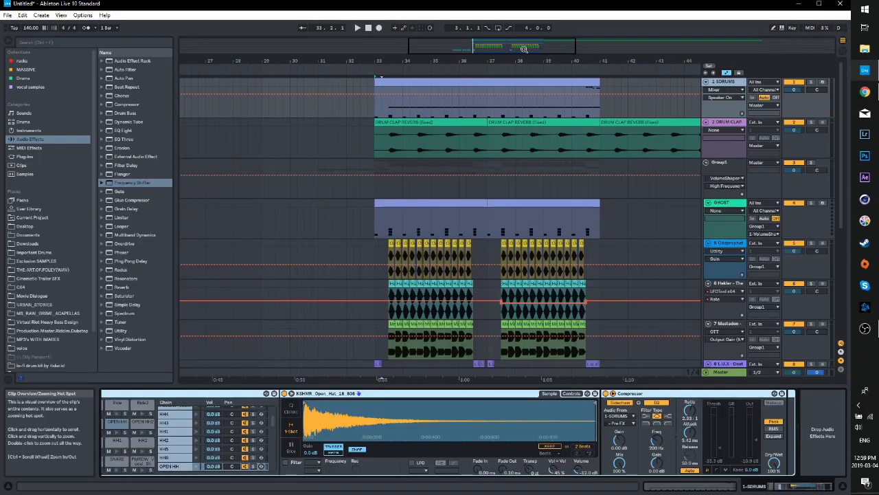
# Play the drop from 32.3.1 and set the Limiter gain on the 11 Serum track to 4.80 dB
pyautogui.click(349, 147)
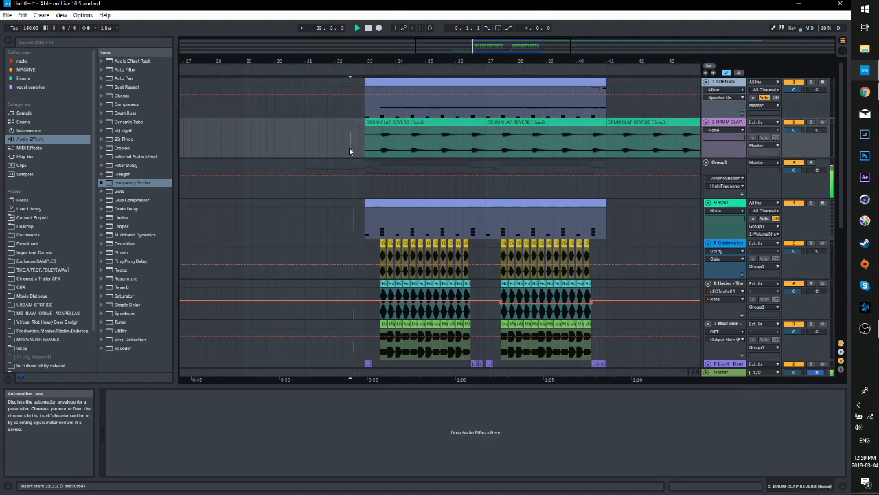
pyautogui.press('space')
pyautogui.scroll(-5, 352, 146)
pyautogui.scroll(-2, 362, 182)
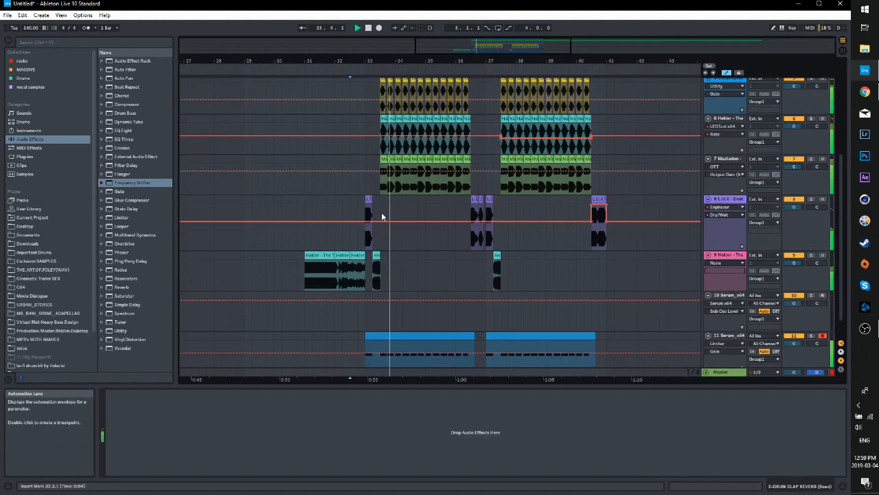
pyautogui.scroll(-1, 384, 221)
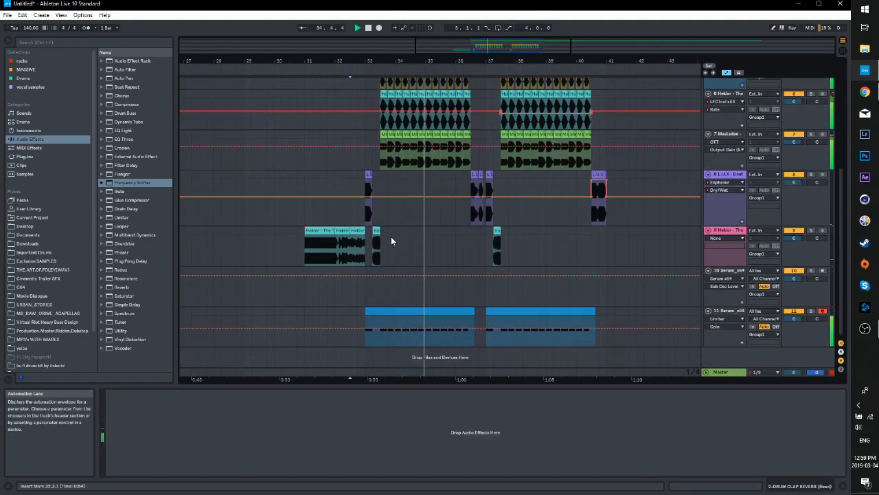
pyautogui.click(721, 311)
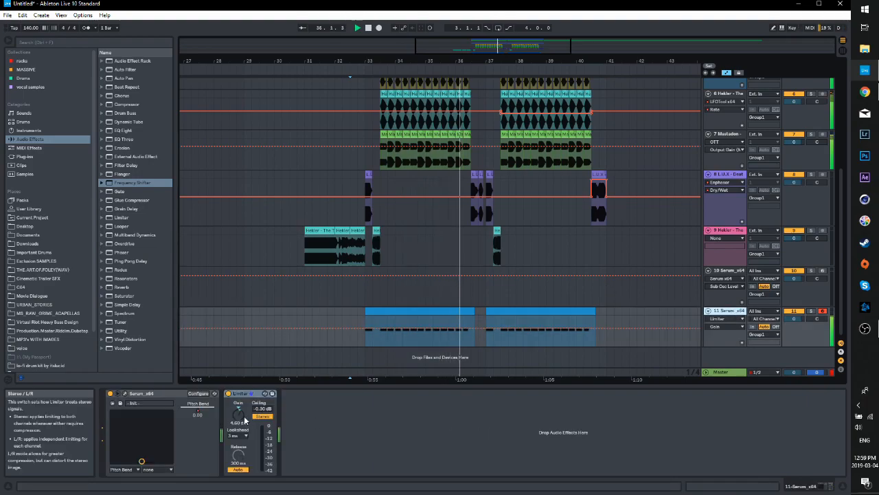
pyautogui.scroll(2, 480, 281)
pyautogui.scroll(5, 481, 282)
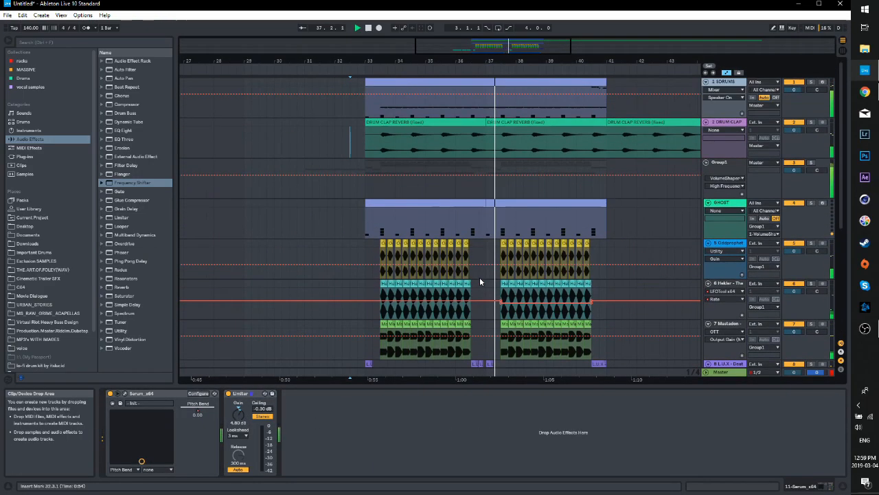
# Listen to the drop through its closing fill, stop playback and place the insert marker at 33.1.1
pyautogui.moveTo(519, 46)
pyautogui.mouseDown()
pyautogui.moveTo(490, 46)
pyautogui.moveTo(510, 48)
pyautogui.mouseUp()
pyautogui.scroll(-6, 493, 172)
pyautogui.scroll(4, 494, 176)
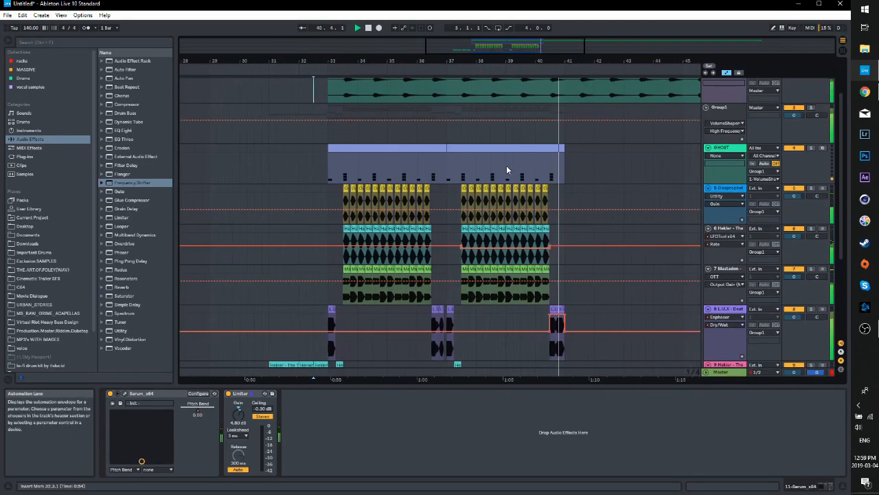
pyautogui.scroll(3, 506, 165)
pyautogui.click(328, 180)
pyautogui.scroll(-5, 328, 180)
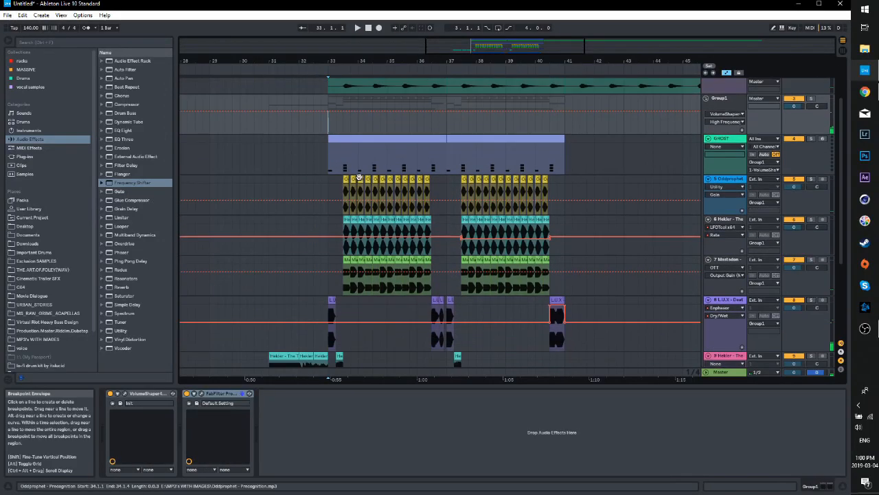
pyautogui.press('space')
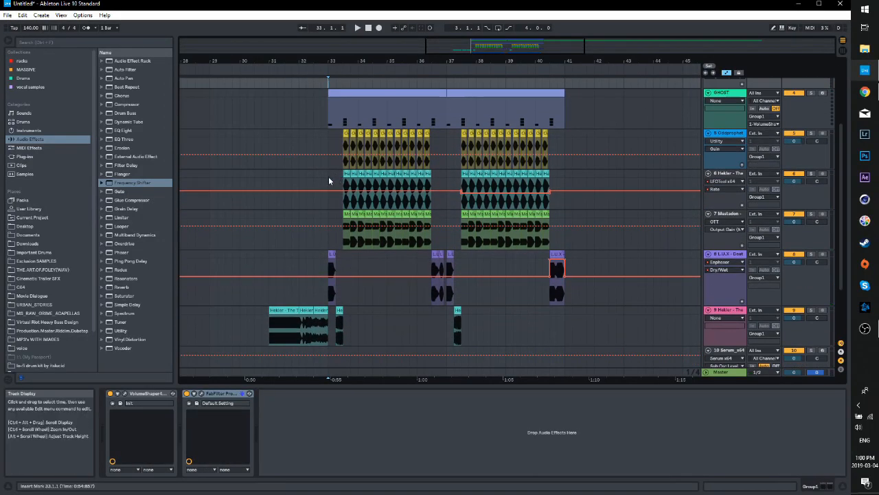
pyautogui.click(328, 245)
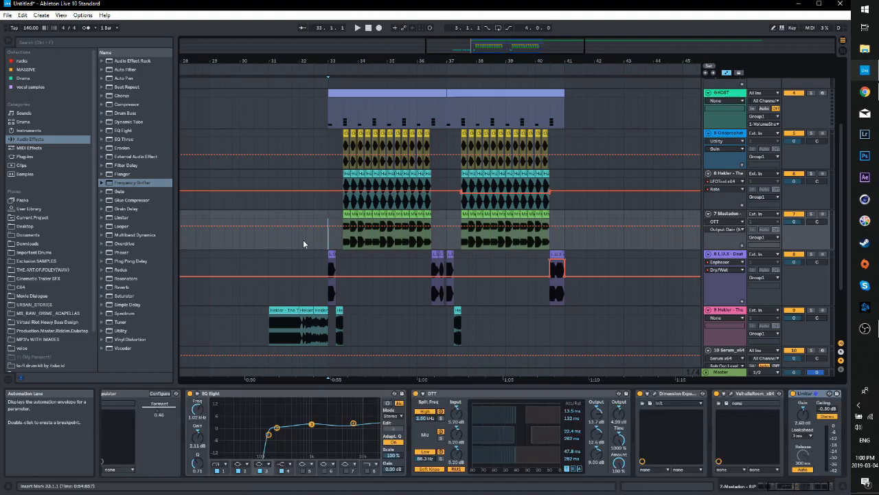
pyautogui.moveTo(498, 45)
pyautogui.mouseDown()
pyautogui.moveTo(498, 72)
pyautogui.moveTo(481, 100)
pyautogui.moveTo(488, 61)
pyautogui.moveTo(506, 44)
pyautogui.mouseUp()
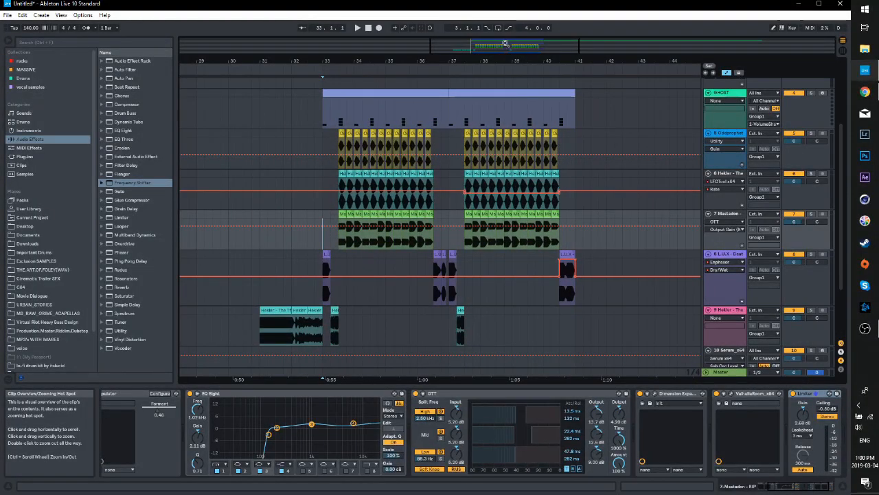
pyautogui.moveTo(485, 46); pyautogui.dragTo(446, 52)
pyautogui.moveTo(180, 166); pyautogui.dragTo(188, 165)
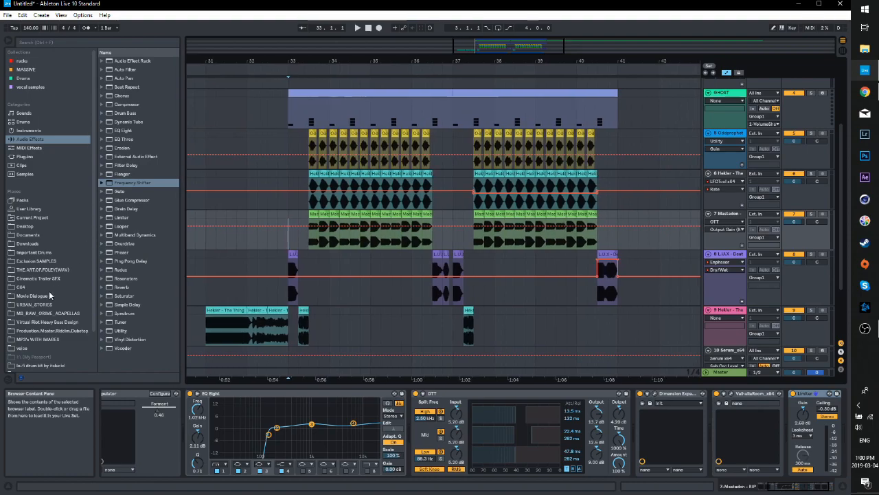
pyautogui.moveTo(501, 50); pyautogui.dragTo(502, 46)
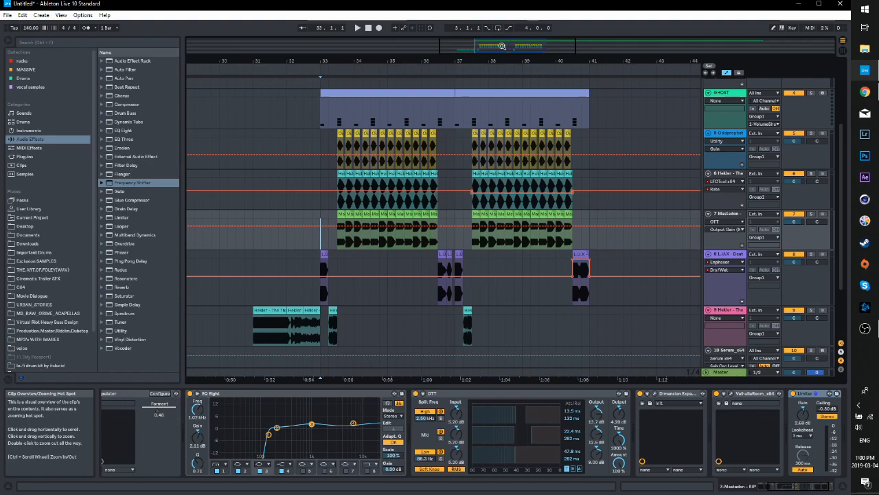
pyautogui.click(28, 156)
pyautogui.click(30, 140)
pyautogui.moveTo(500, 44)
pyautogui.mouseDown()
pyautogui.moveTo(500, 54)
pyautogui.moveTo(498, 45)
pyautogui.mouseUp()
pyautogui.moveTo(842, 252); pyautogui.dragTo(839, 185)
pyautogui.moveTo(500, 47); pyautogui.dragTo(493, 54)
pyautogui.moveTo(495, 48); pyautogui.dragTo(495, 47)
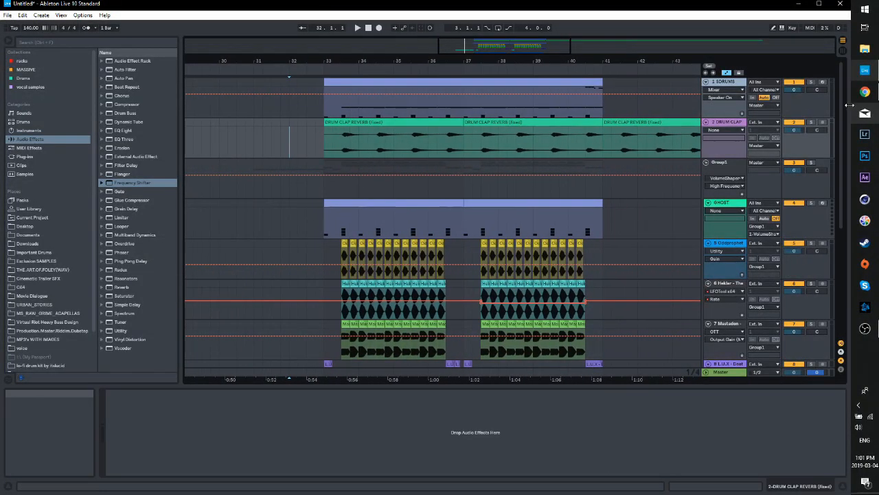
pyautogui.moveTo(841, 109); pyautogui.dragTo(832, 173)
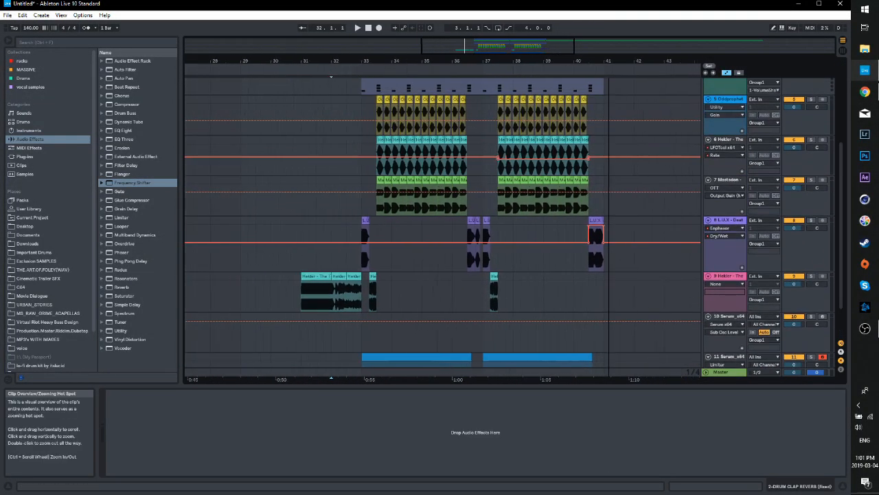